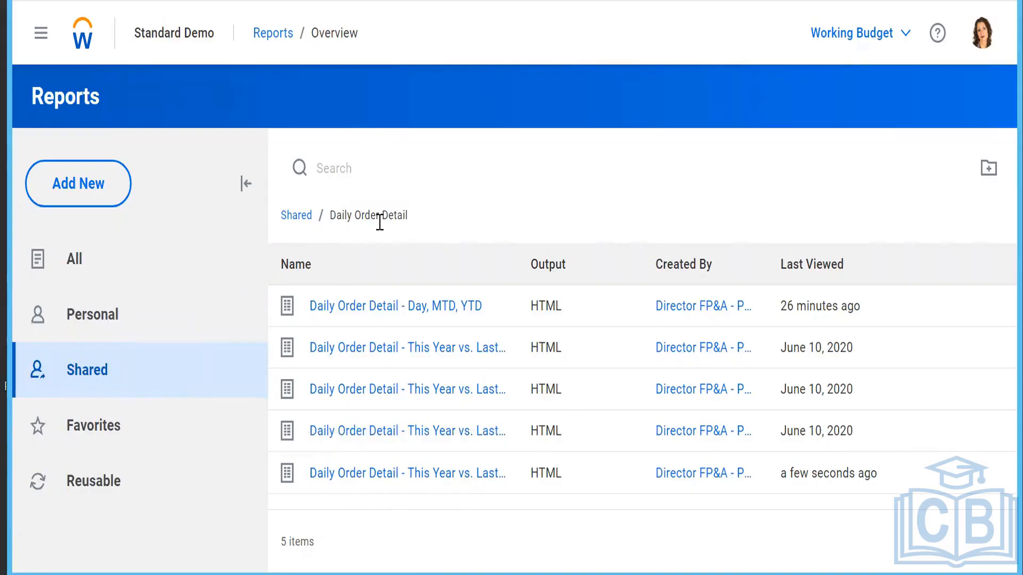
Open the shared report Daily Order Detail - This Year vs. Last Year - Summary and switch it to edit mode.
left_click(356, 482)
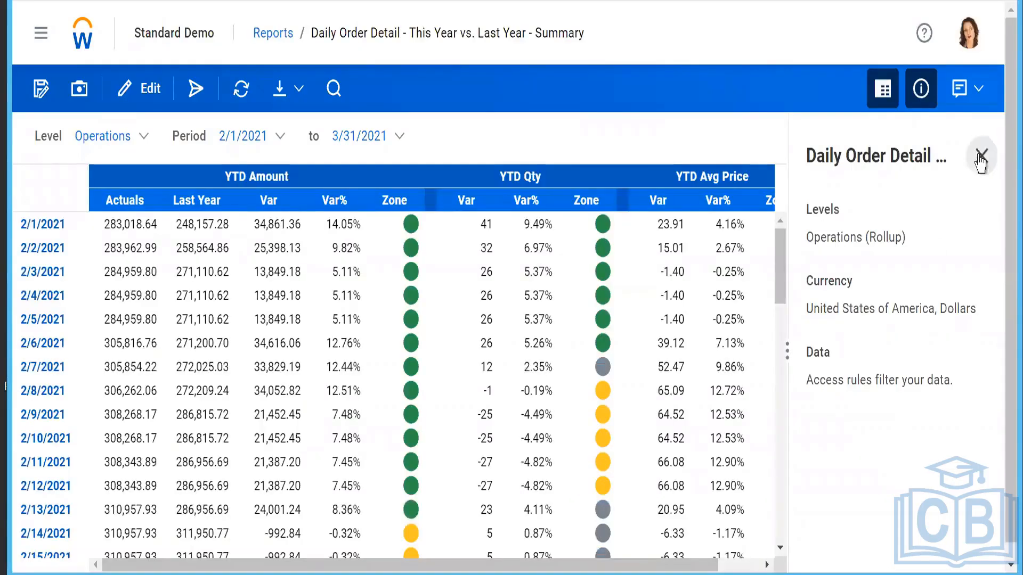
left_click(982, 155)
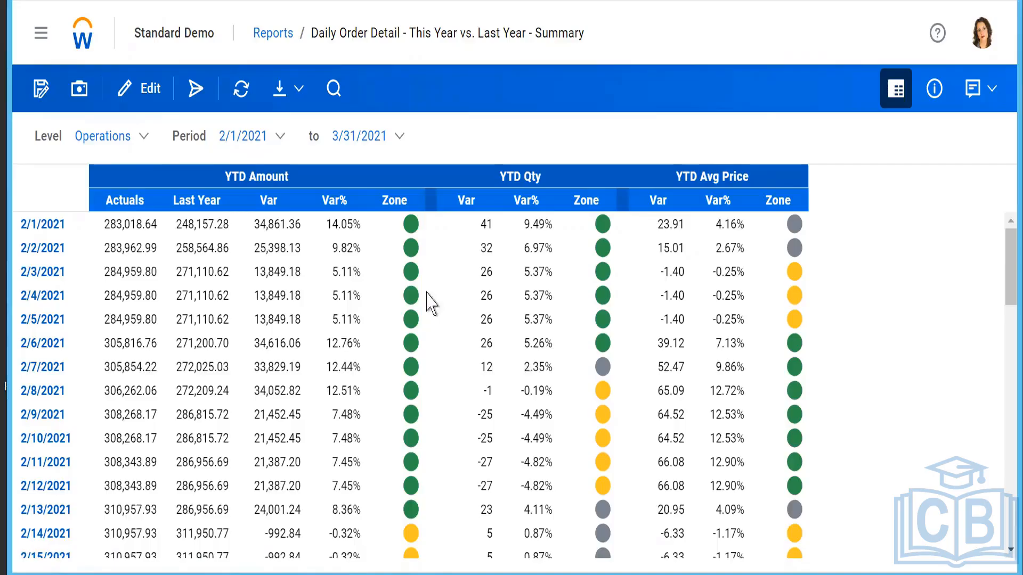
left_click(147, 88)
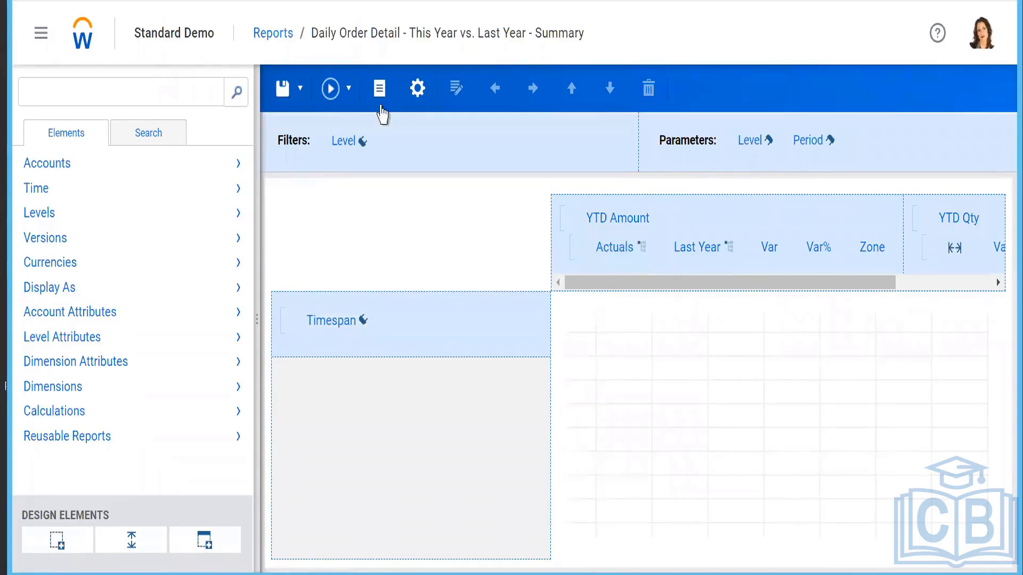
Run the report as HTML in a new window and look through its daily rows down to 3/31/2021.
left_click(349, 89)
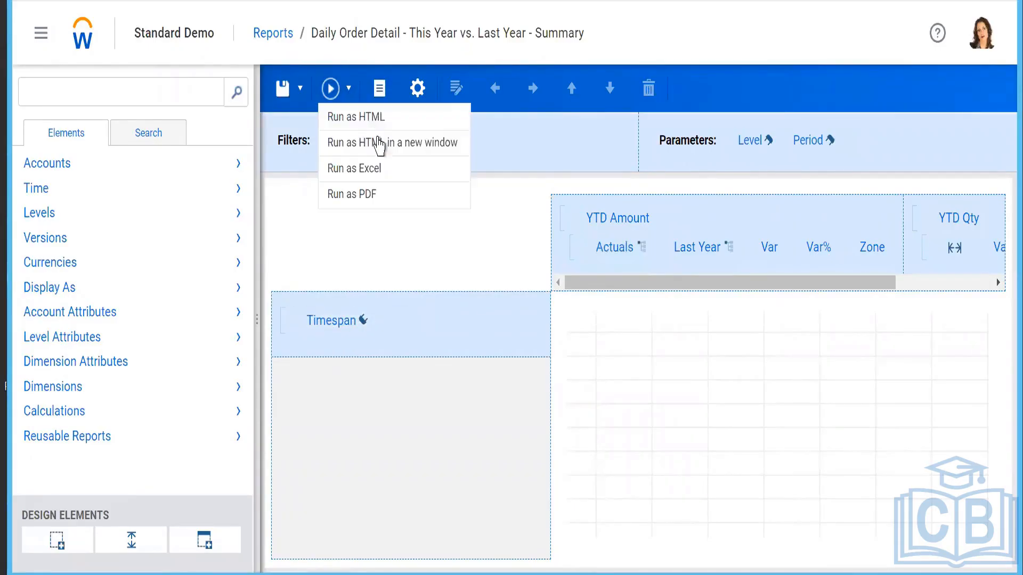
left_click(375, 140)
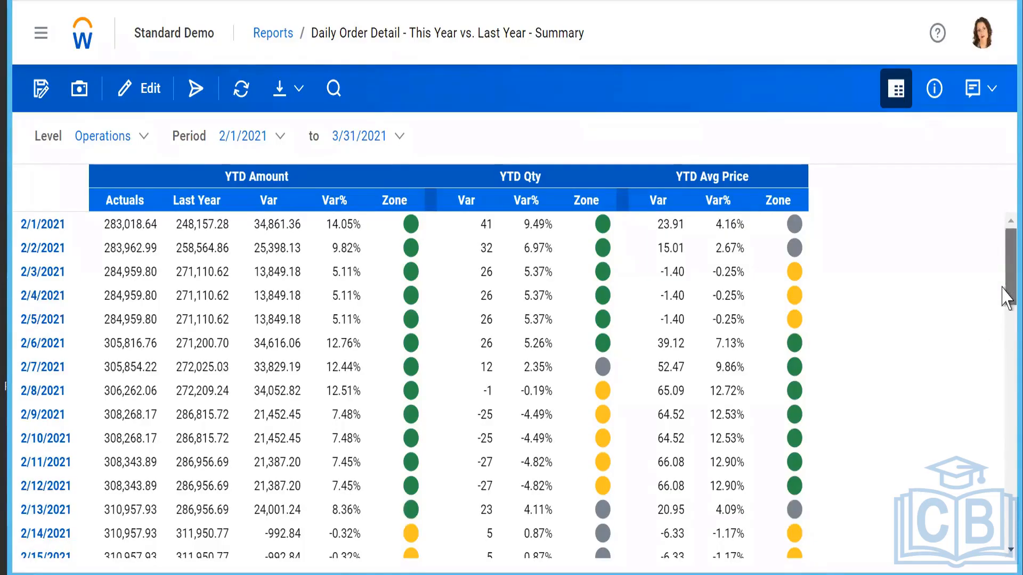
left_click_drag(1005, 282, 1006, 487)
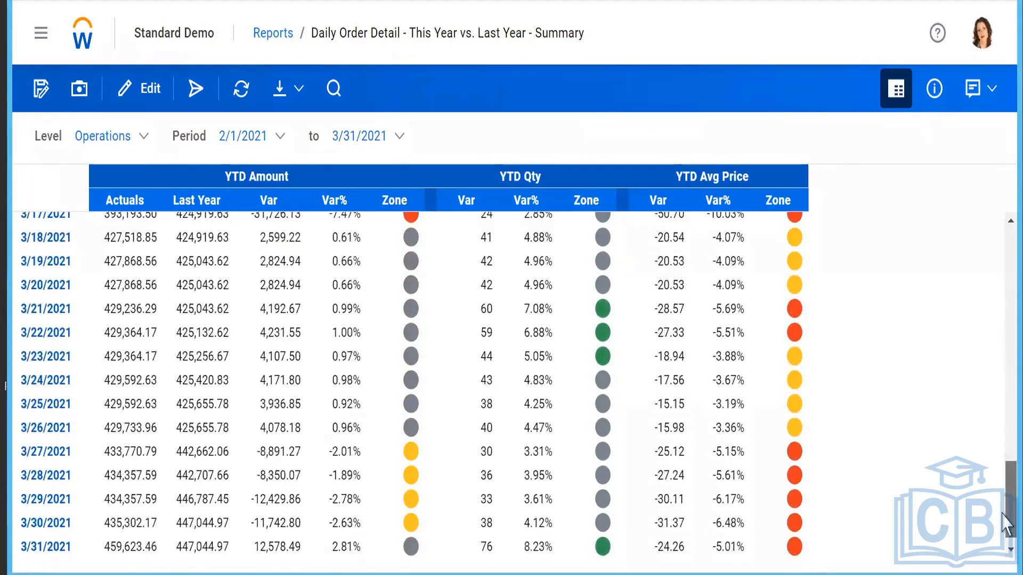
left_click_drag(1002, 286, 1004, 192)
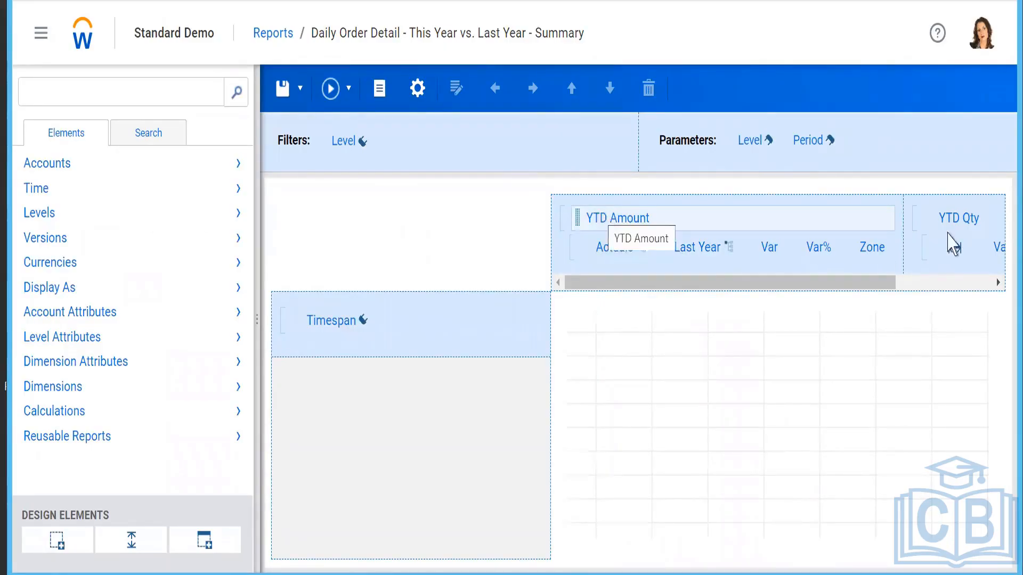
Examine the version options of the Actuals element under YTD Amount, including stratum and offset, without changing them.
left_click_drag(749, 290, 602, 305)
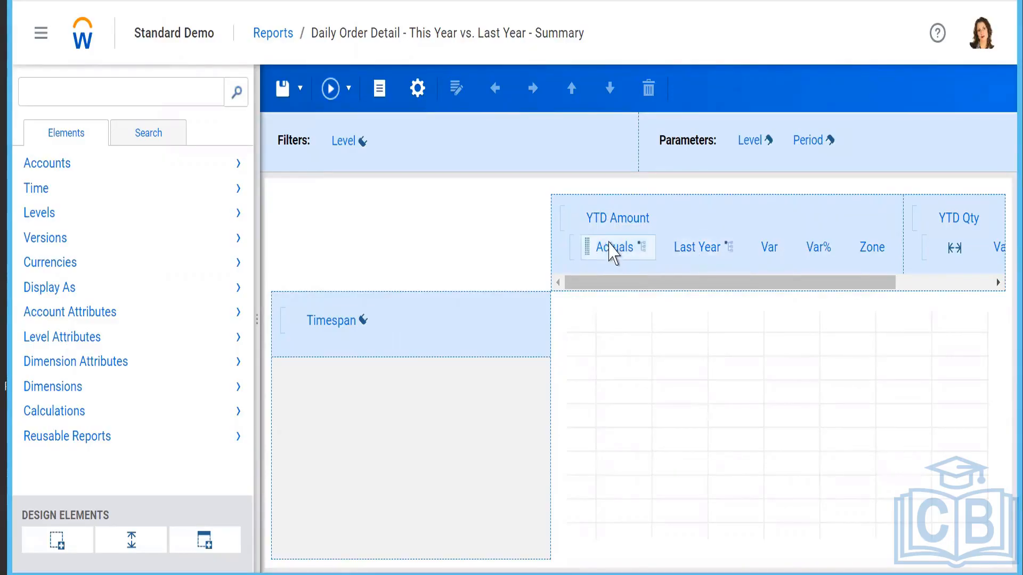
left_click(612, 249)
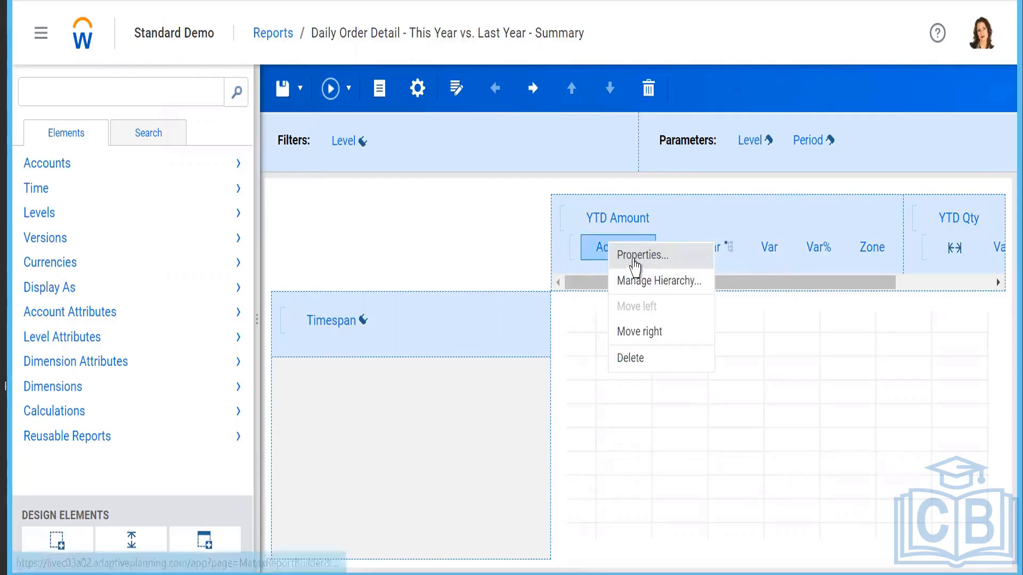
left_click(639, 256)
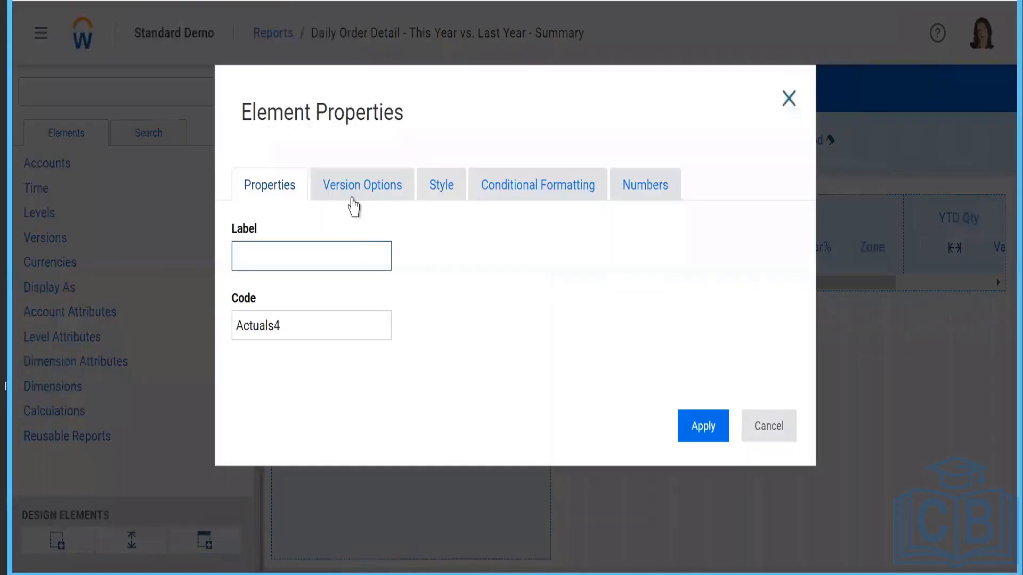
left_click(357, 194)
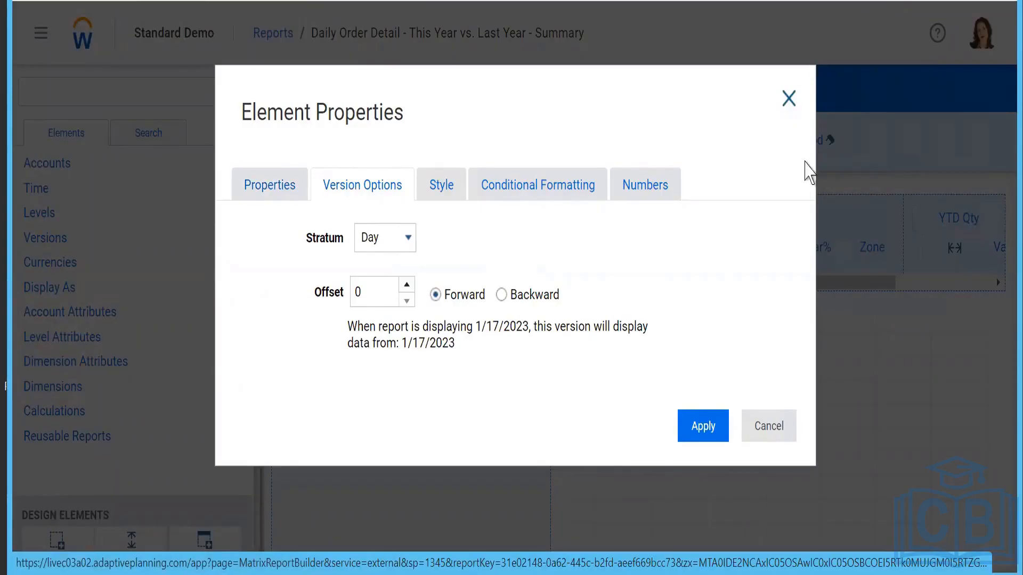
left_click(789, 99)
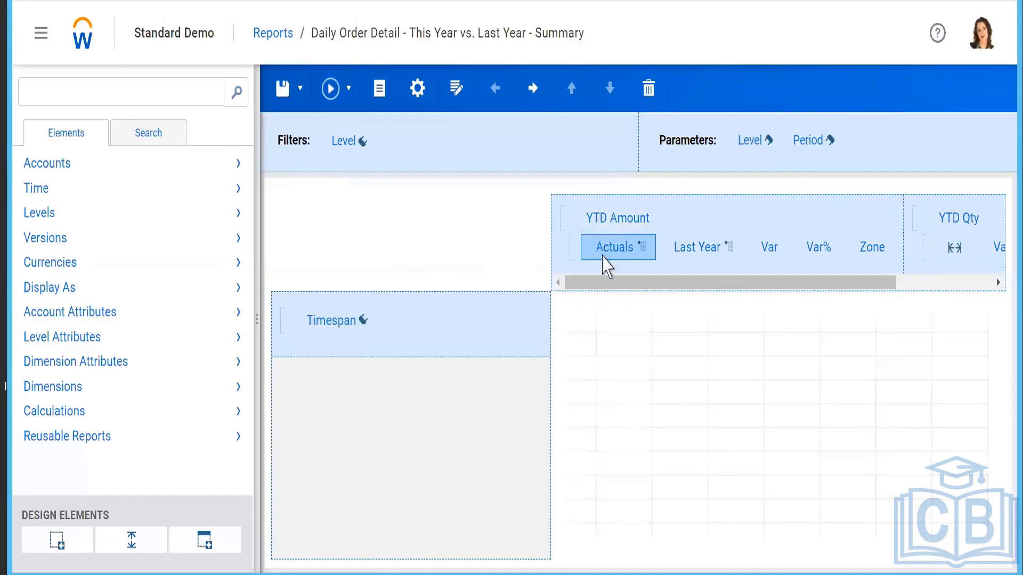
Examine the version options of the Last Year element under YTD Amount, including its stratum, offset and direction.
left_click(706, 261)
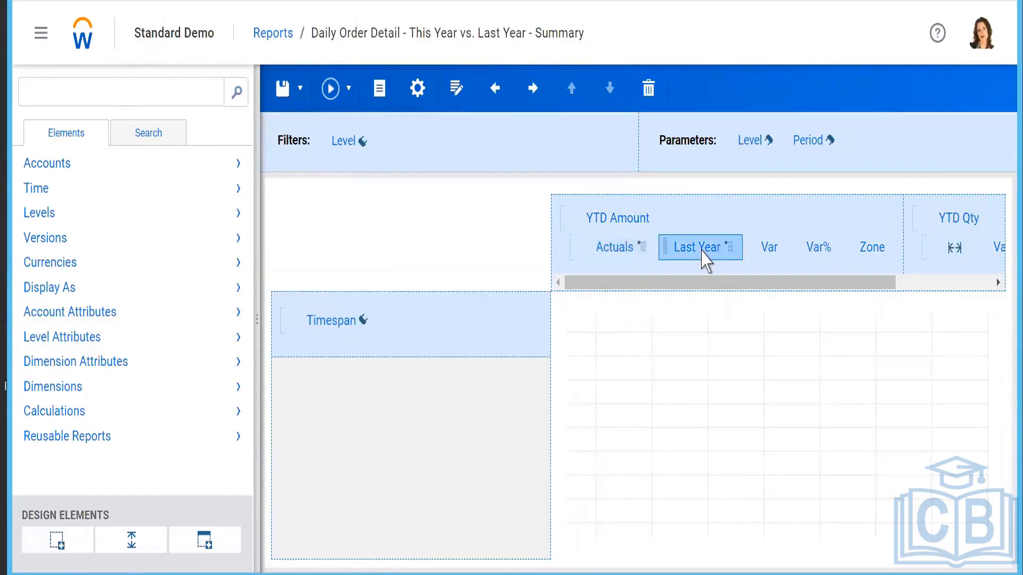
right_click(706, 260)
left_click(726, 266)
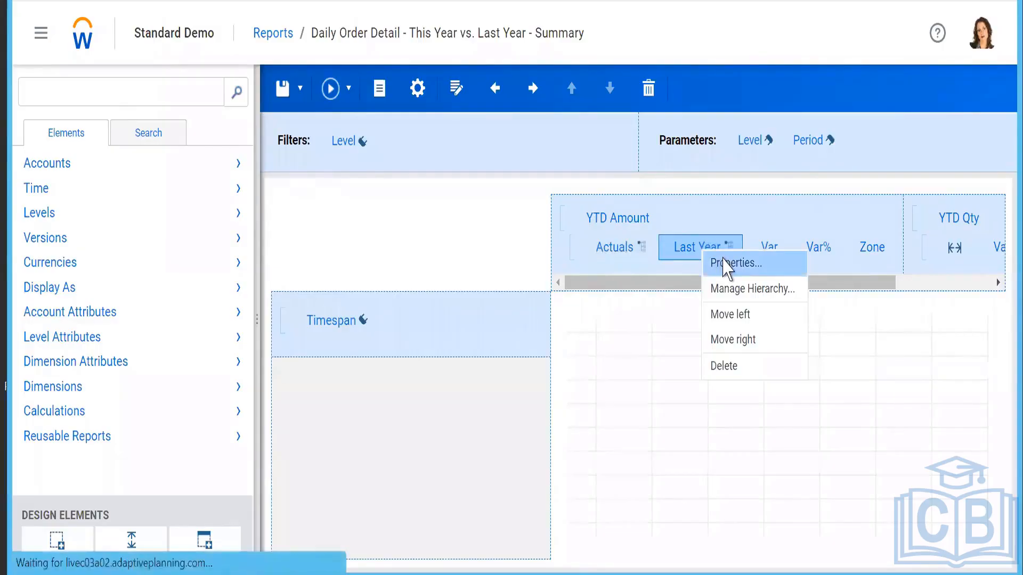
left_click(347, 193)
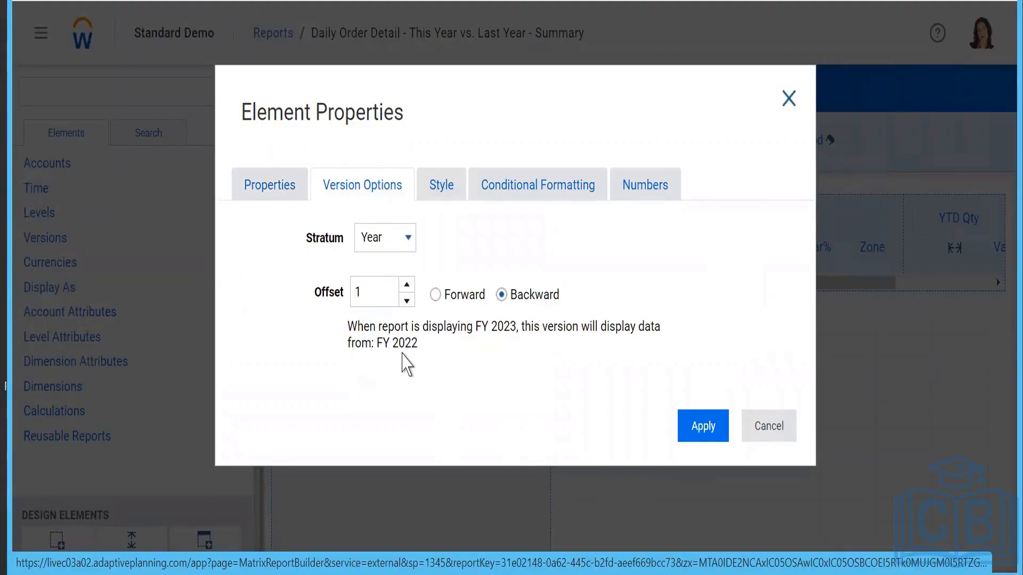
left_click(789, 98)
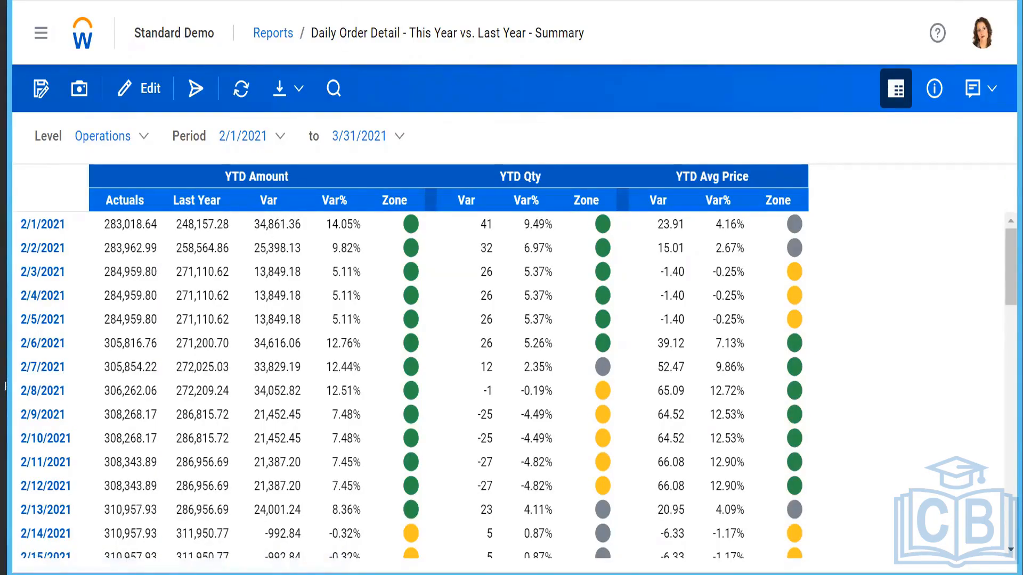
Show the Calculations elements and examine the Difference Options of the Var element under YTD Amount.
left_click(895, 89)
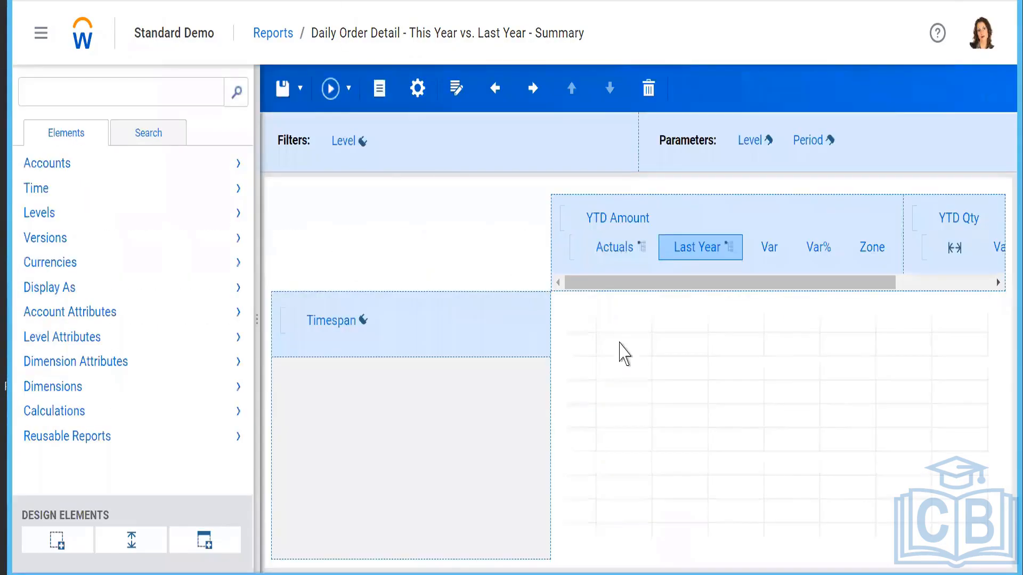
left_click(55, 421)
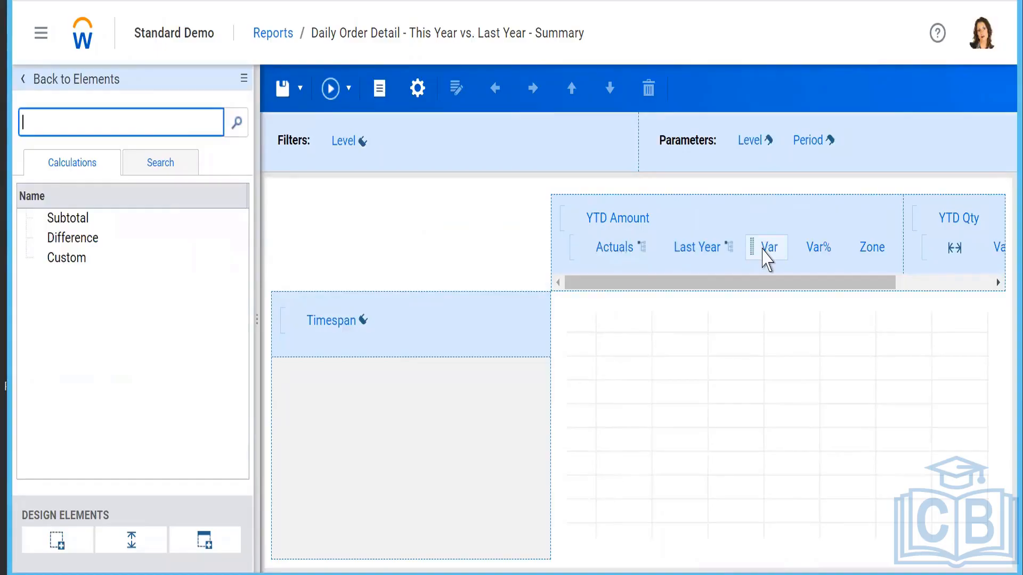
left_click(767, 250)
right_click(766, 255)
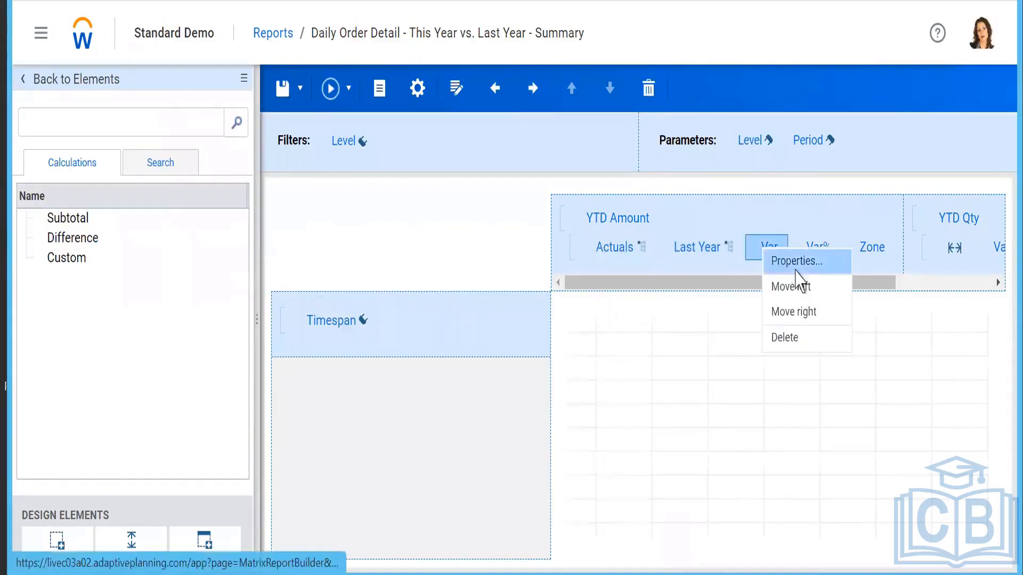
left_click(796, 270)
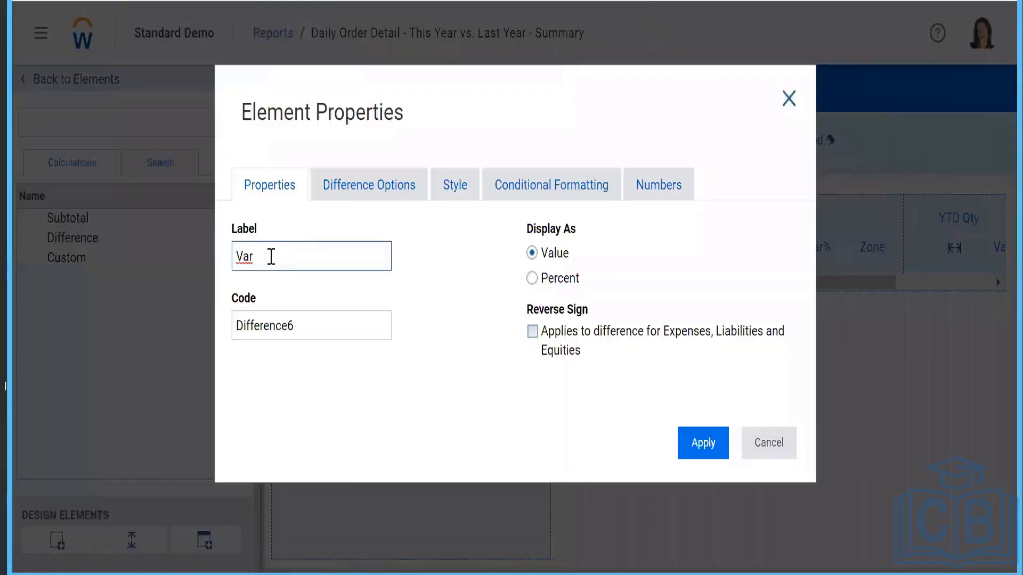
left_click(360, 186)
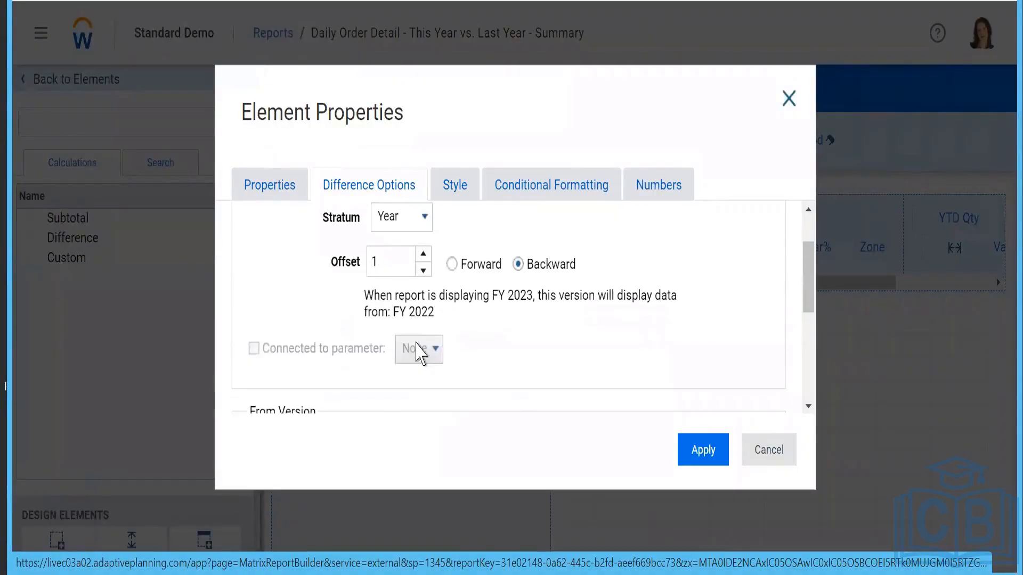
scroll(421, 354, "down", 3)
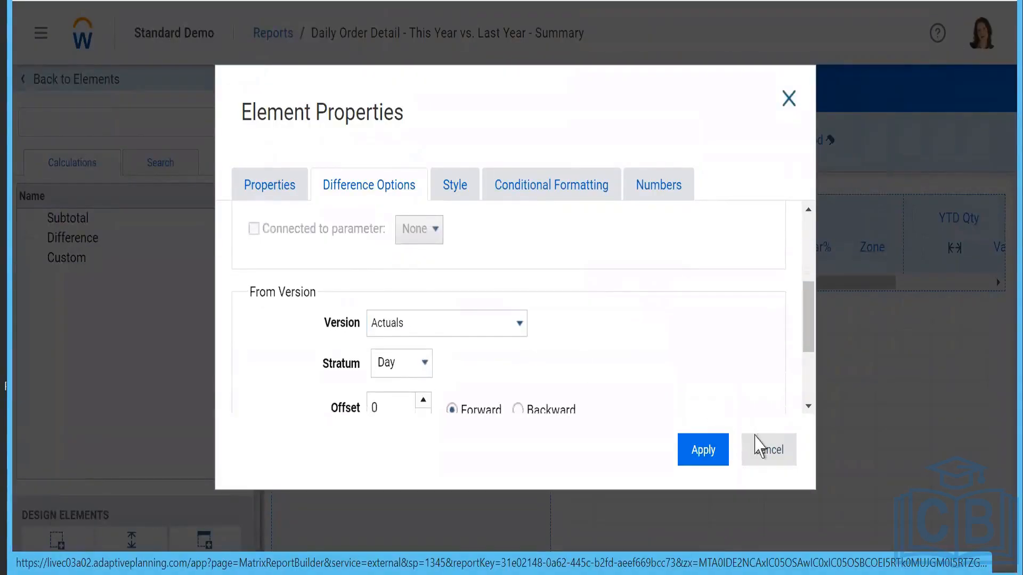
left_click(758, 453)
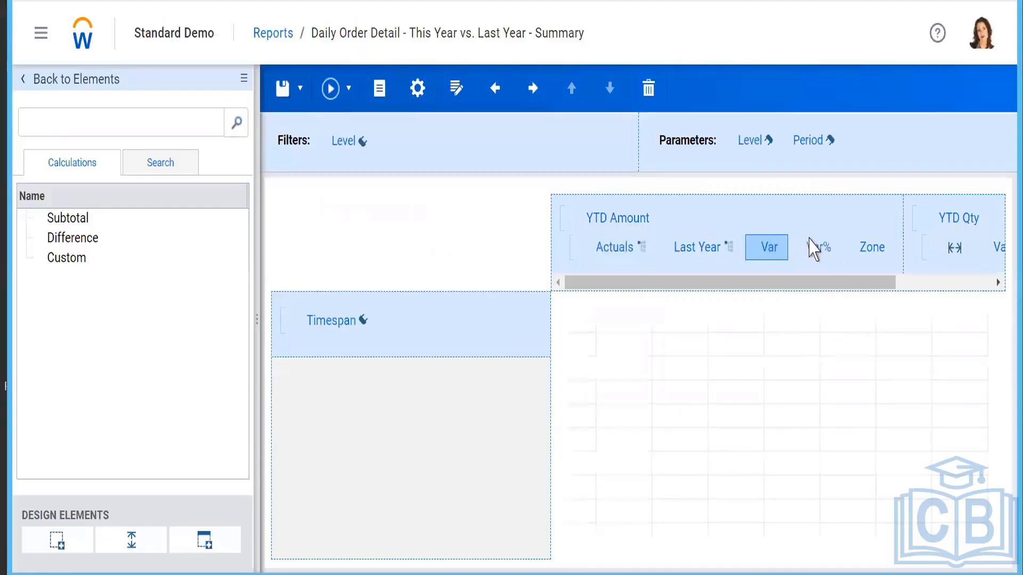
Examine how the Var% element under YTD Amount is displayed and which versions its difference compares.
left_click(814, 250)
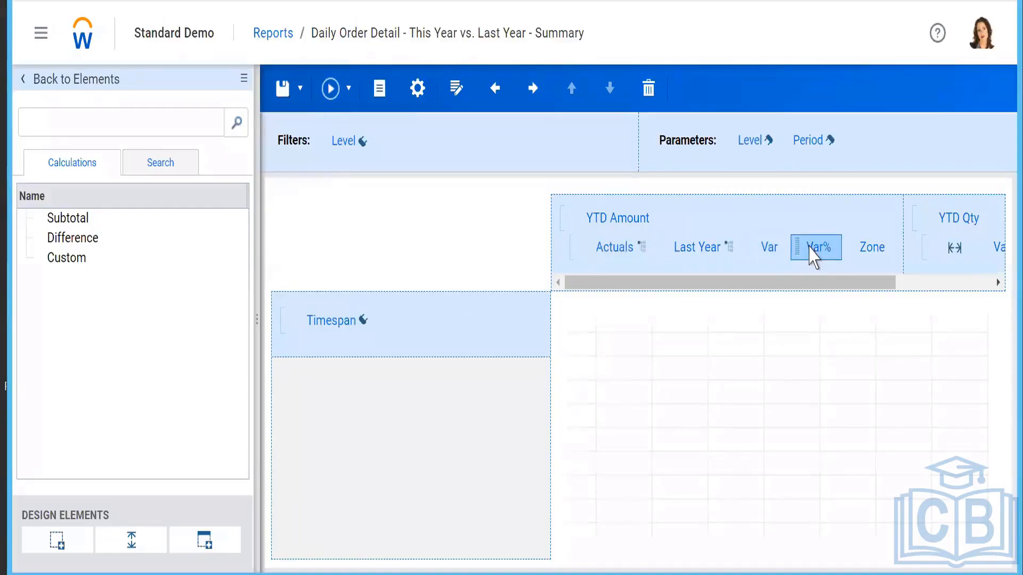
right_click(814, 252)
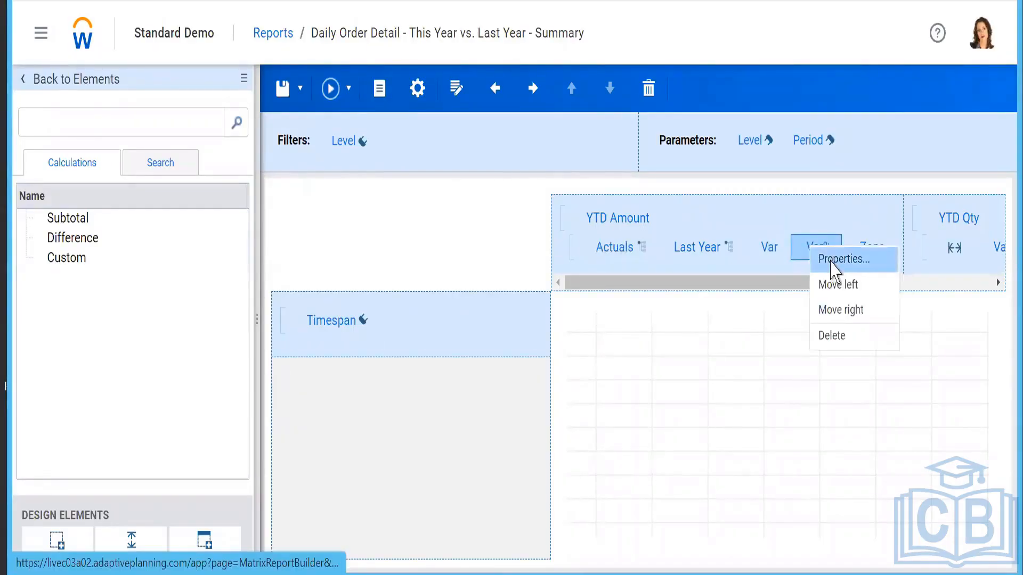
left_click(833, 260)
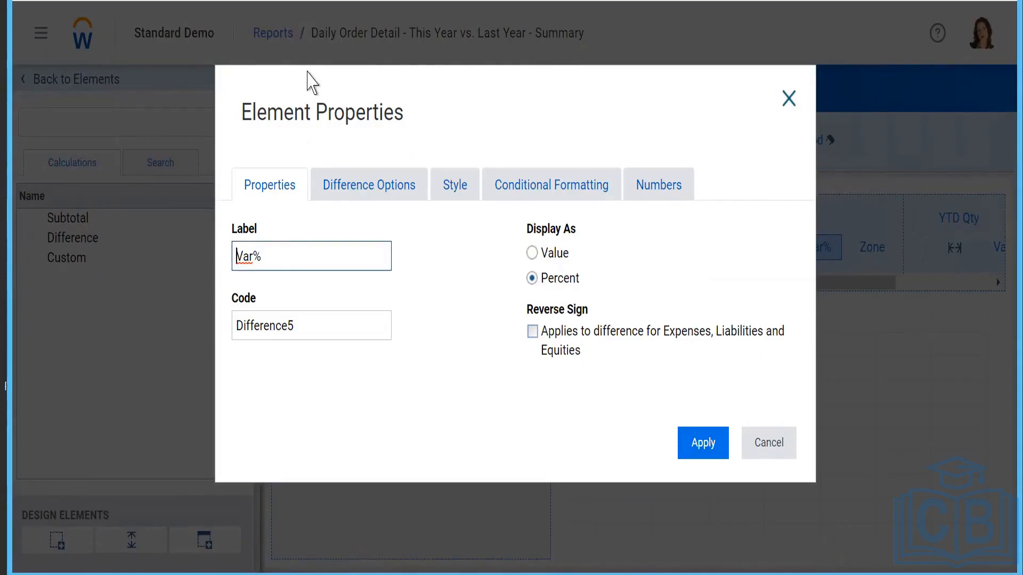
left_click(500, 58)
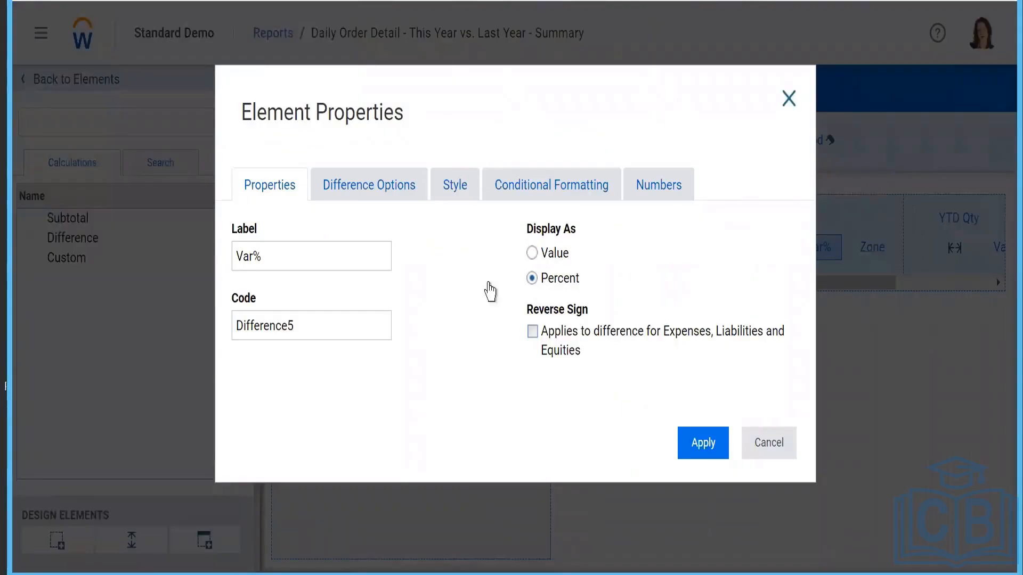
left_click(359, 191)
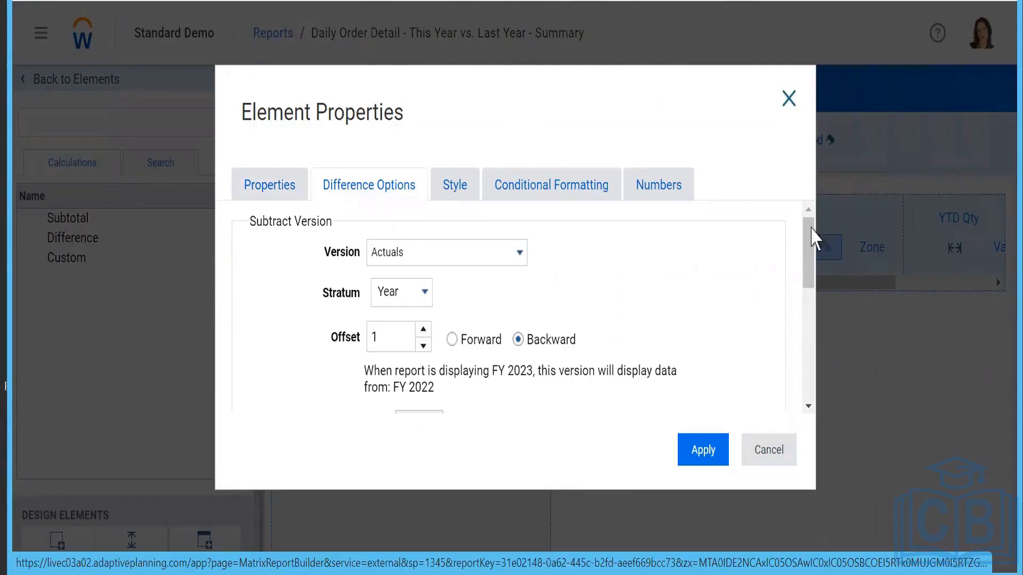
left_click_drag(810, 246, 812, 349)
scroll(533, 320, "up", 5)
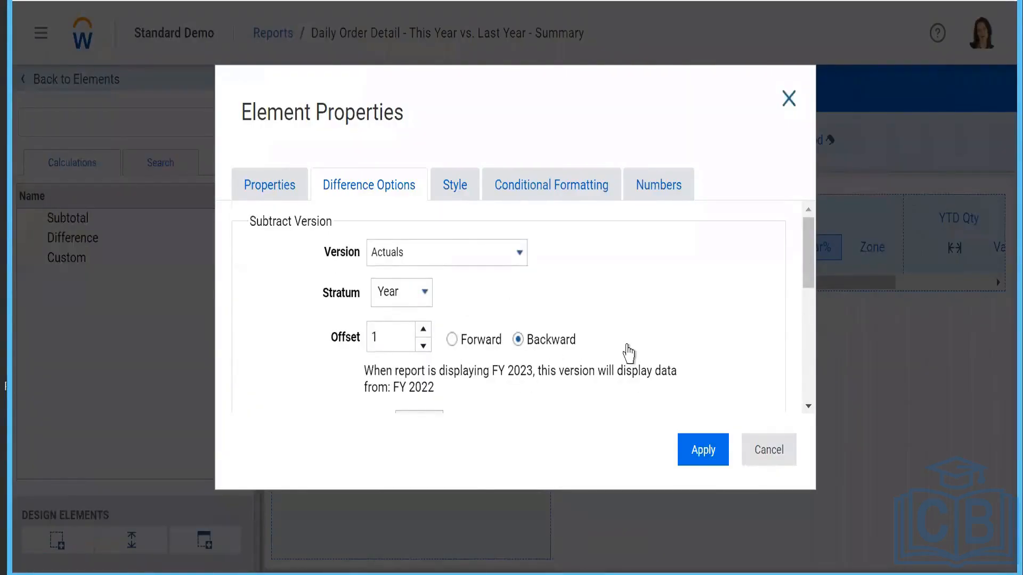
left_click(770, 454)
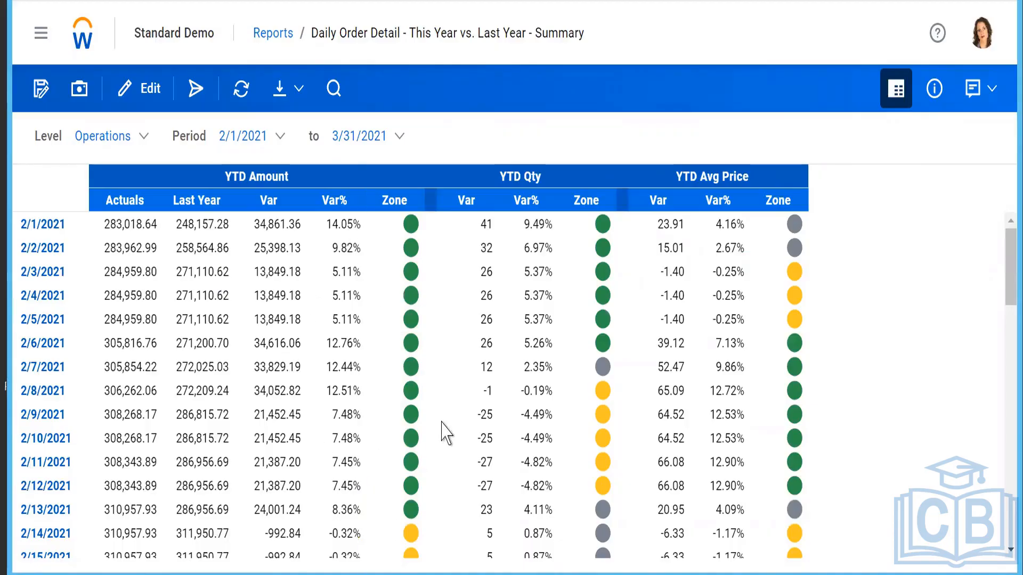
Examine the Difference Options of the Zone element under YTD Amount, including both compared versions with their stratum and offset.
scroll(409, 468, "down", 10)
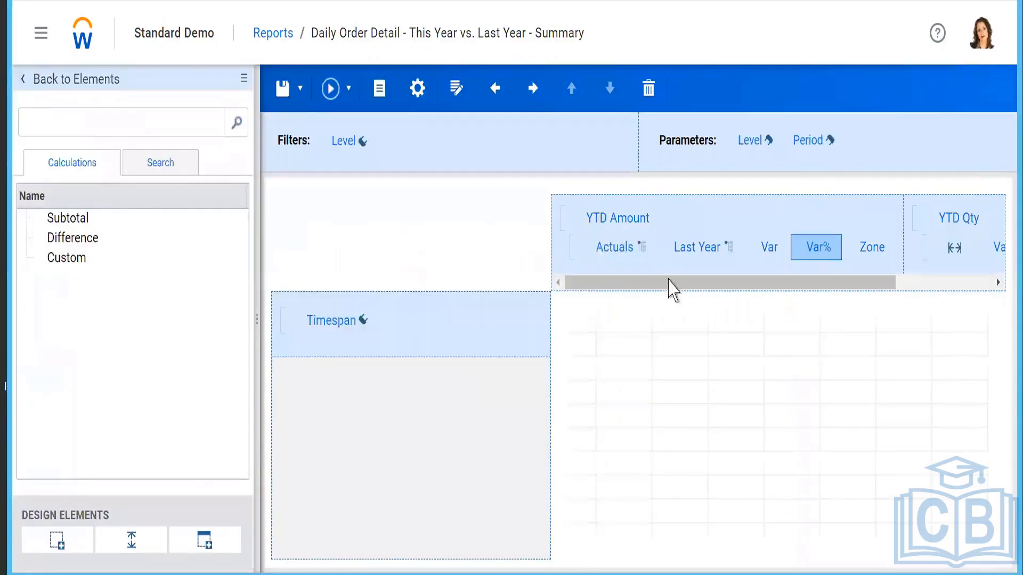
left_click(870, 249)
right_click(869, 251)
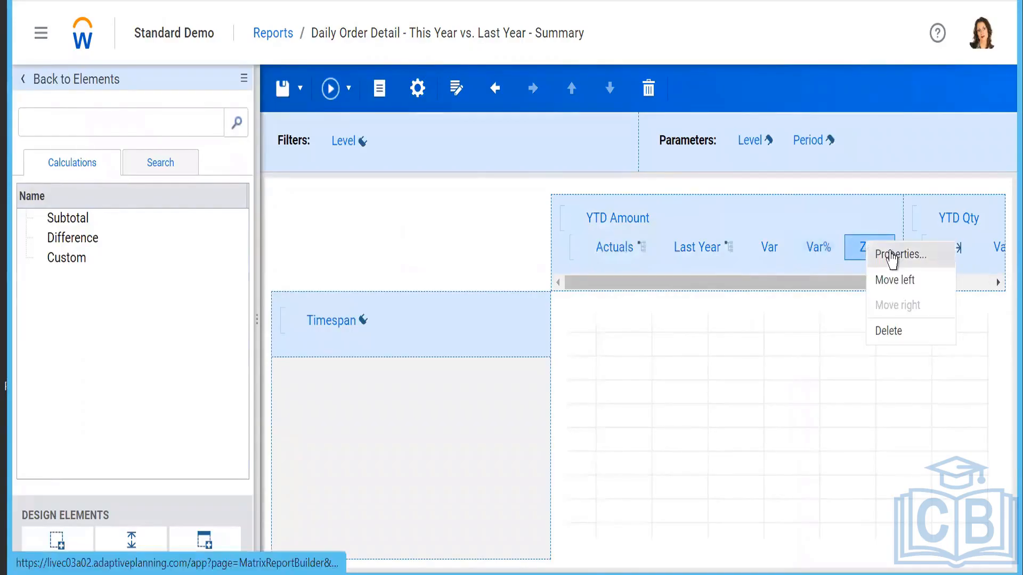
left_click(866, 261)
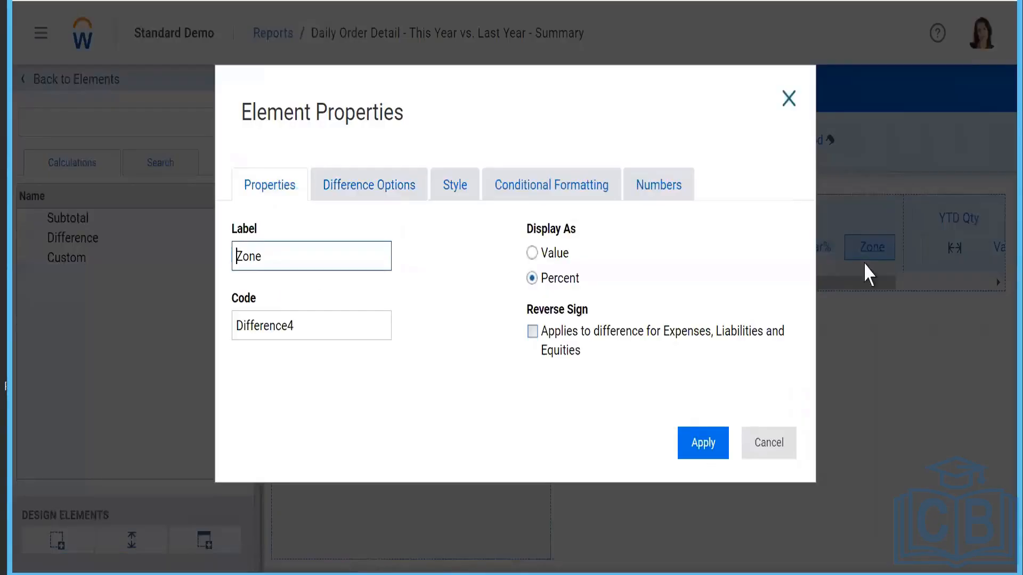
left_click(347, 193)
scroll(517, 341, "down", 1)
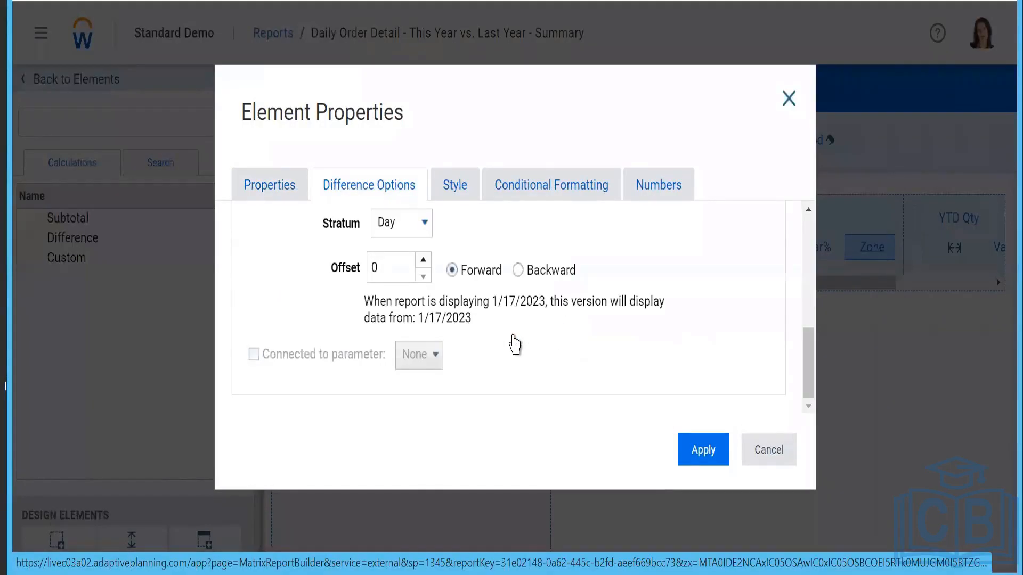
scroll(513, 334, "up", 5)
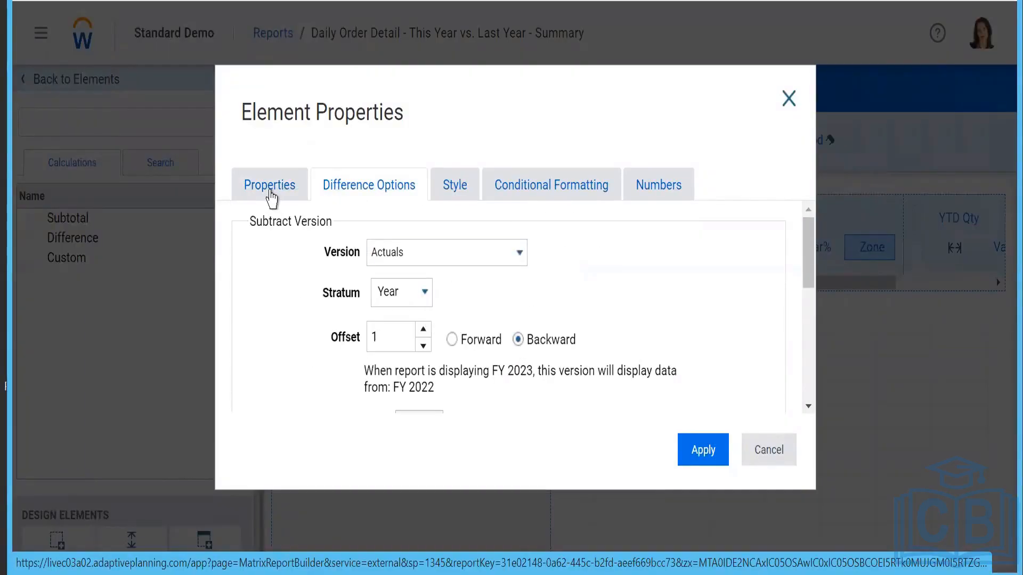
Examine the Zone element's display setting, style and conditional formatting rules, and compare the rules with the colours in the report.
left_click(270, 192)
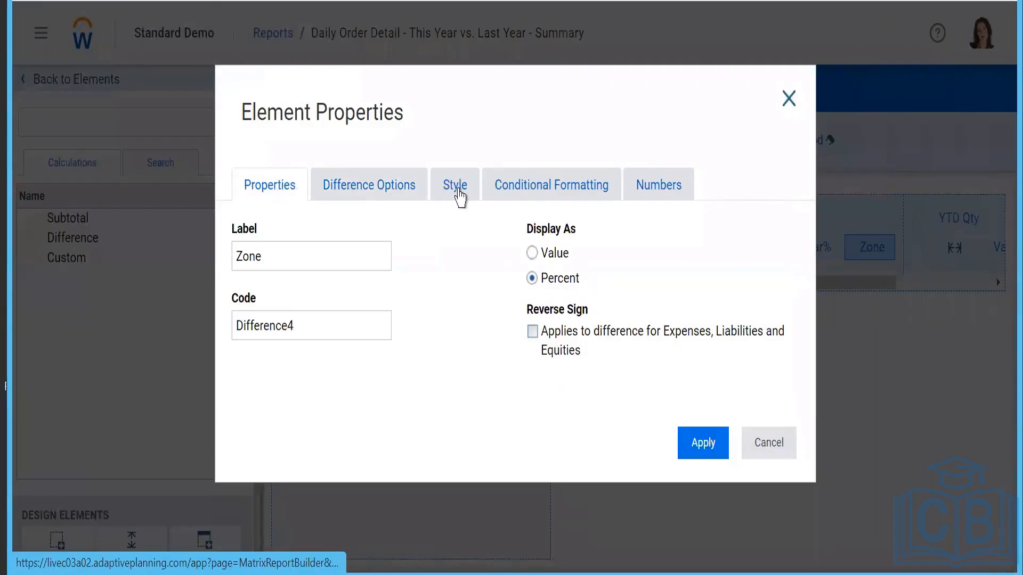
left_click(456, 193)
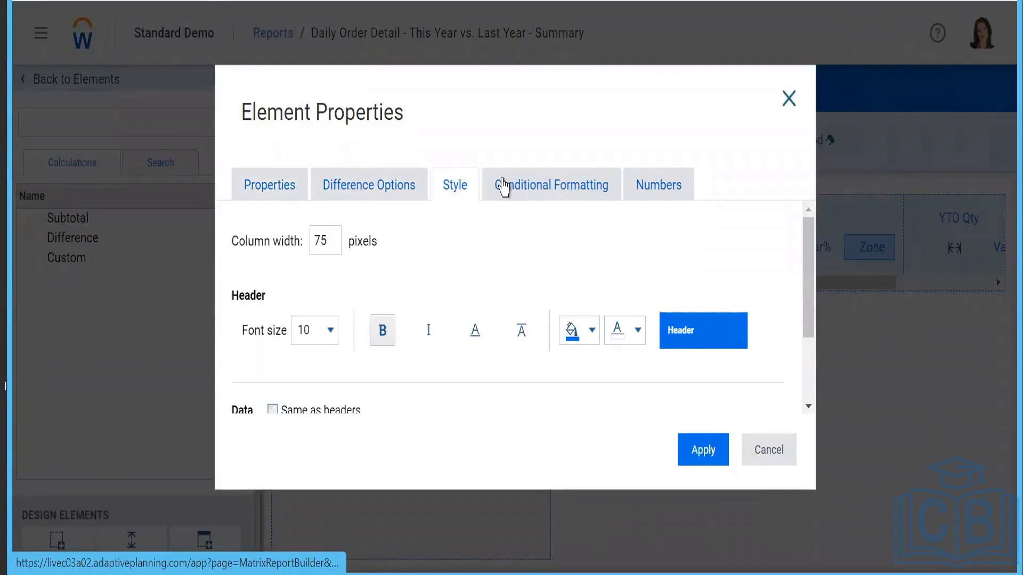
left_click(503, 188)
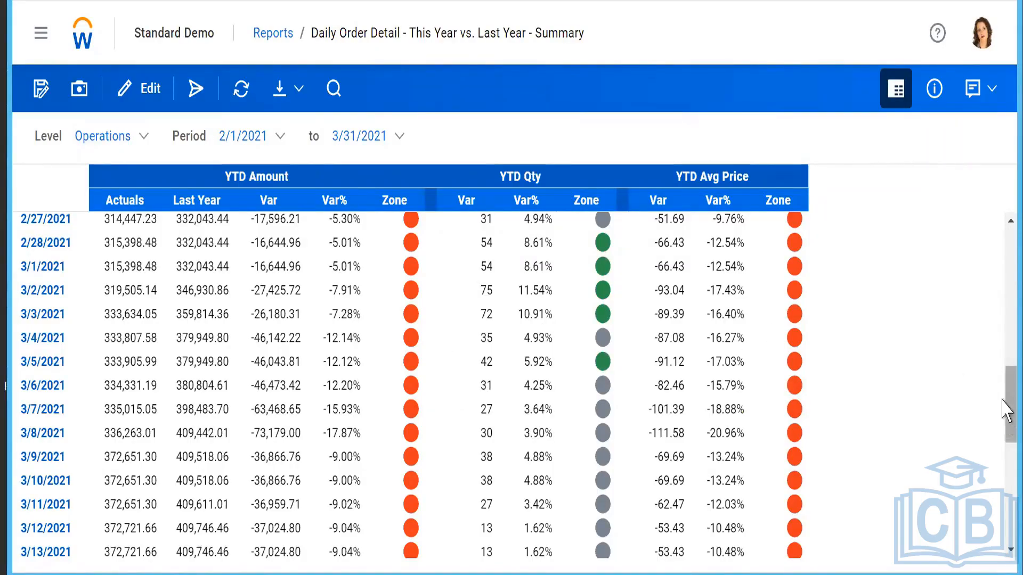
left_click_drag(1006, 410, 1009, 210)
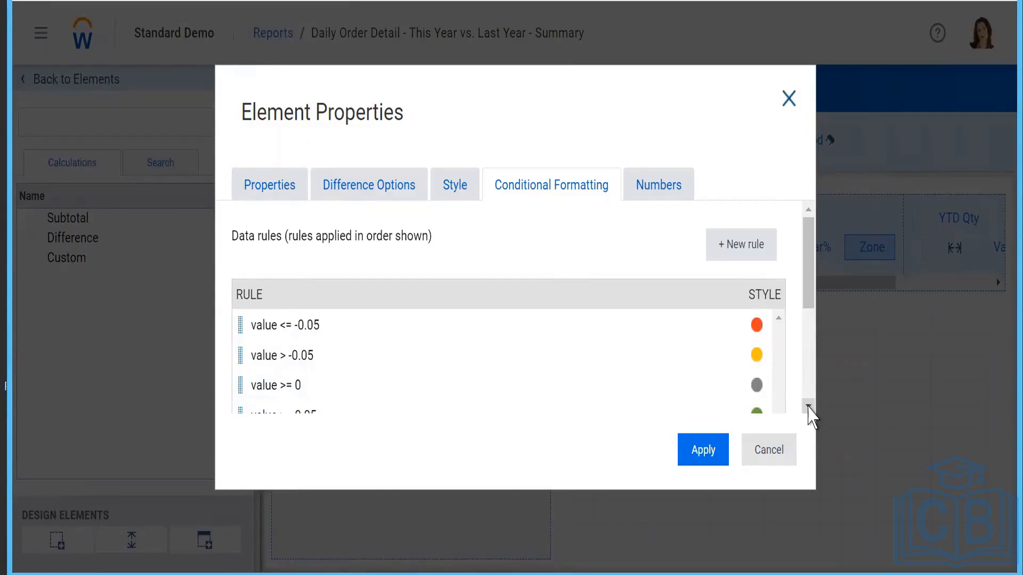
left_click(809, 406)
left_click(808, 407)
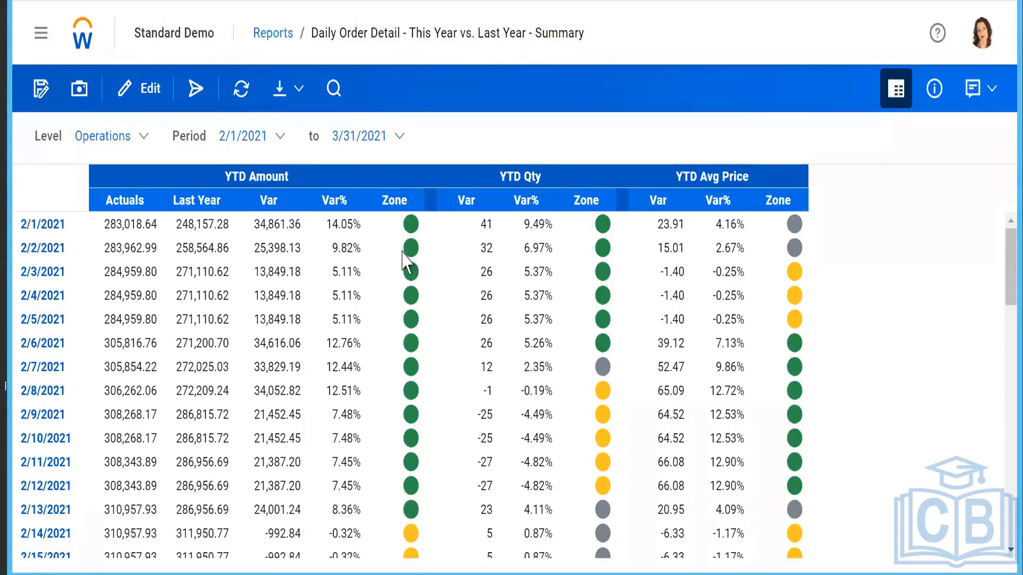
Look through the report's daily rows and view the report for the Canada level under Operations.
scroll(490, 395, "down", 10)
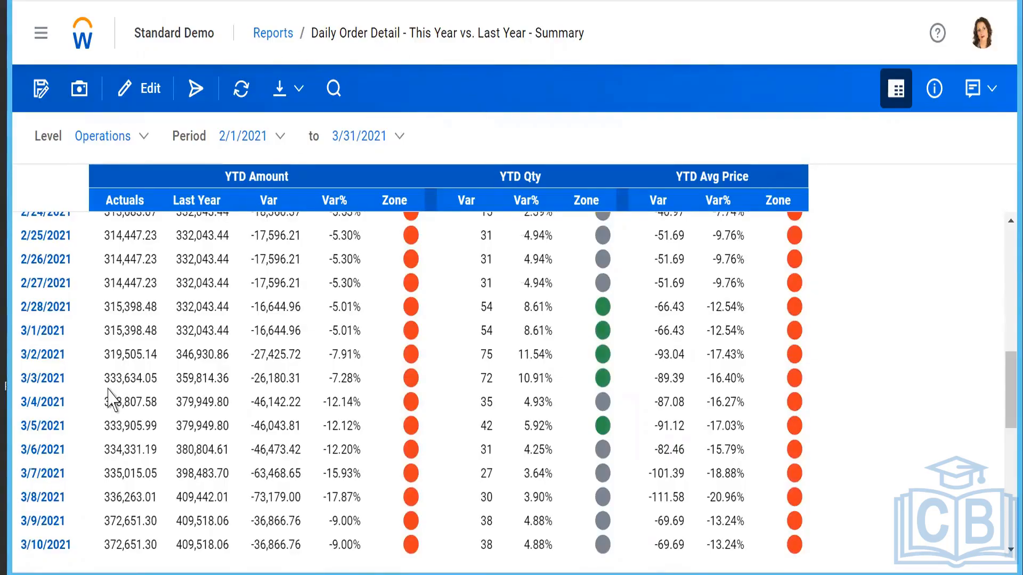
left_click(145, 139)
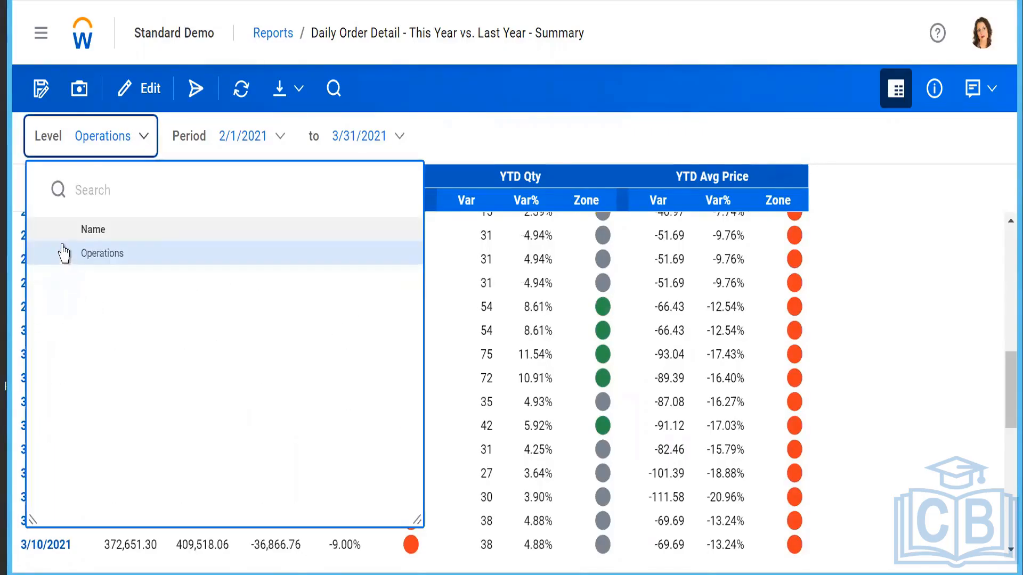
left_click(64, 256)
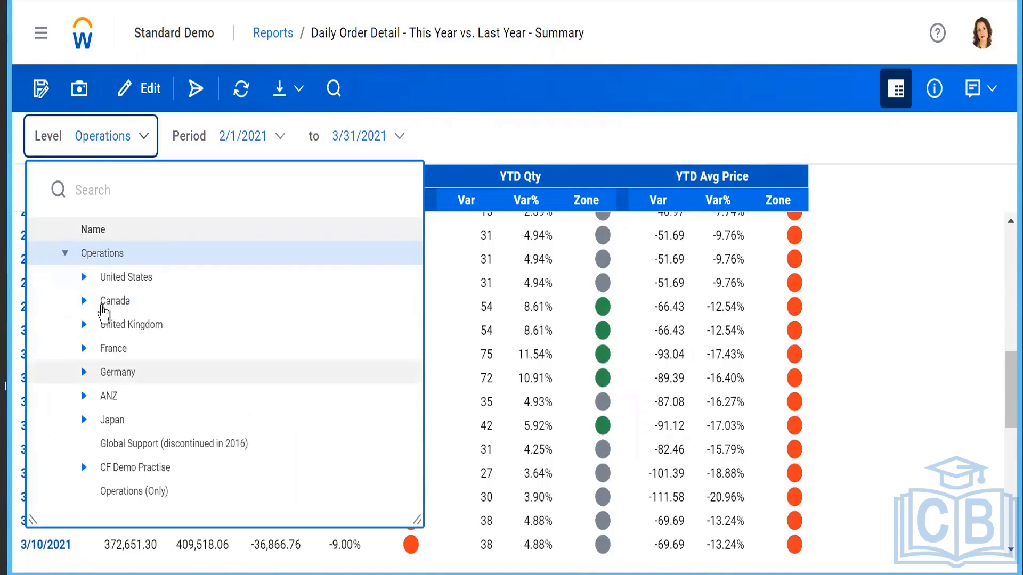
left_click(126, 302)
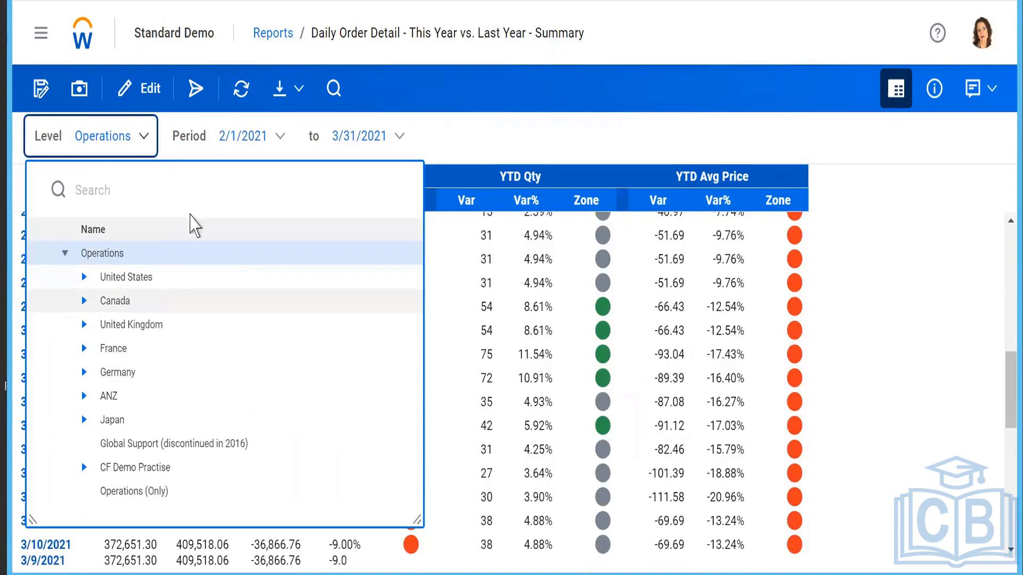
left_click(53, 190)
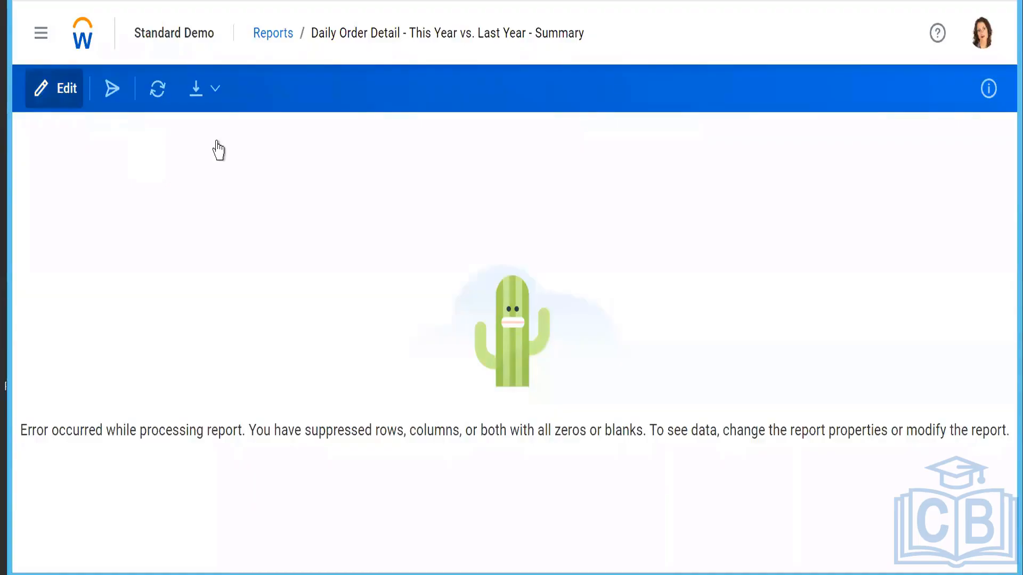
Close the Zone element's properties without applying changes and return to the Reports overview.
left_click(61, 101)
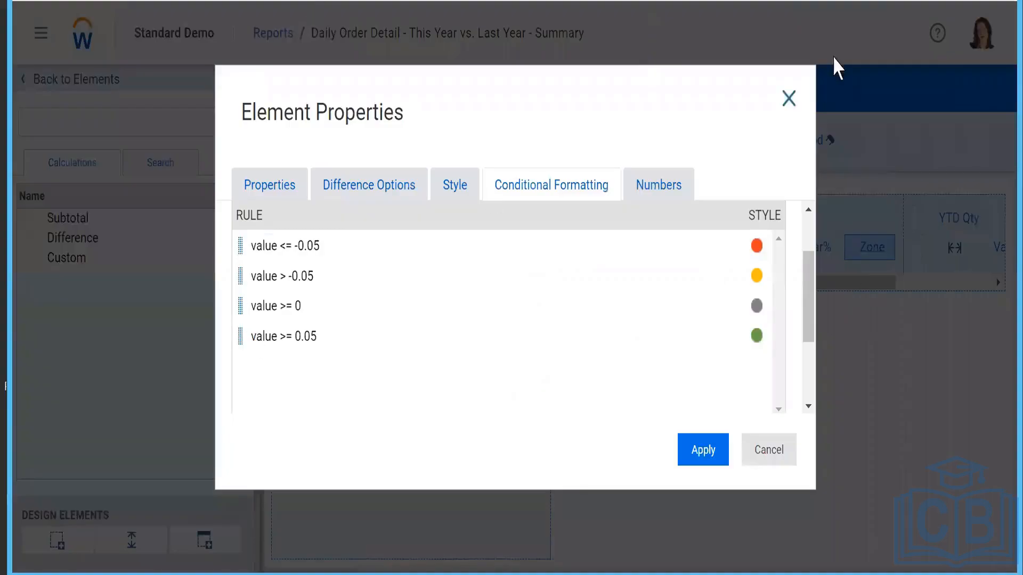
left_click(788, 102)
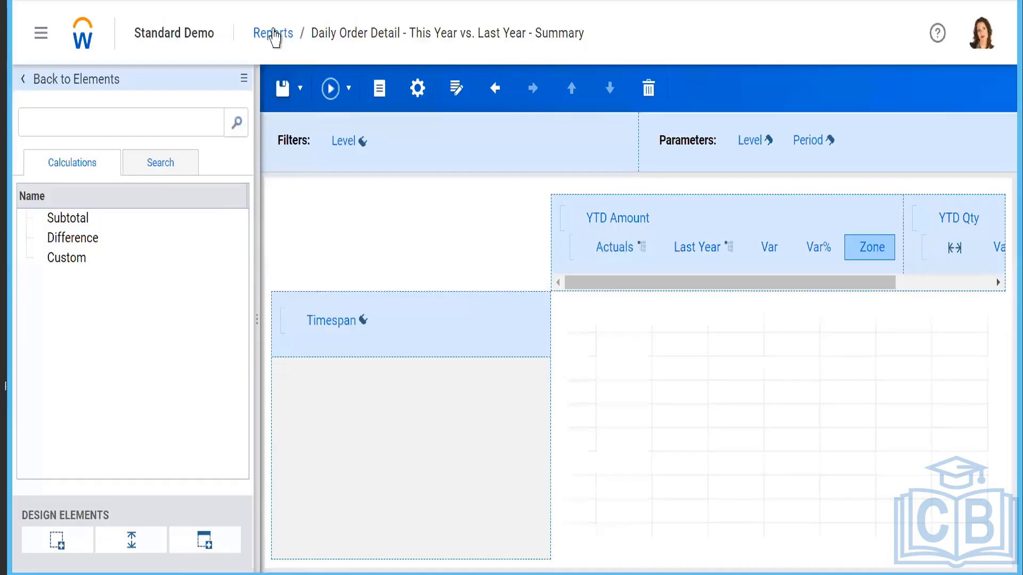
left_click(273, 35)
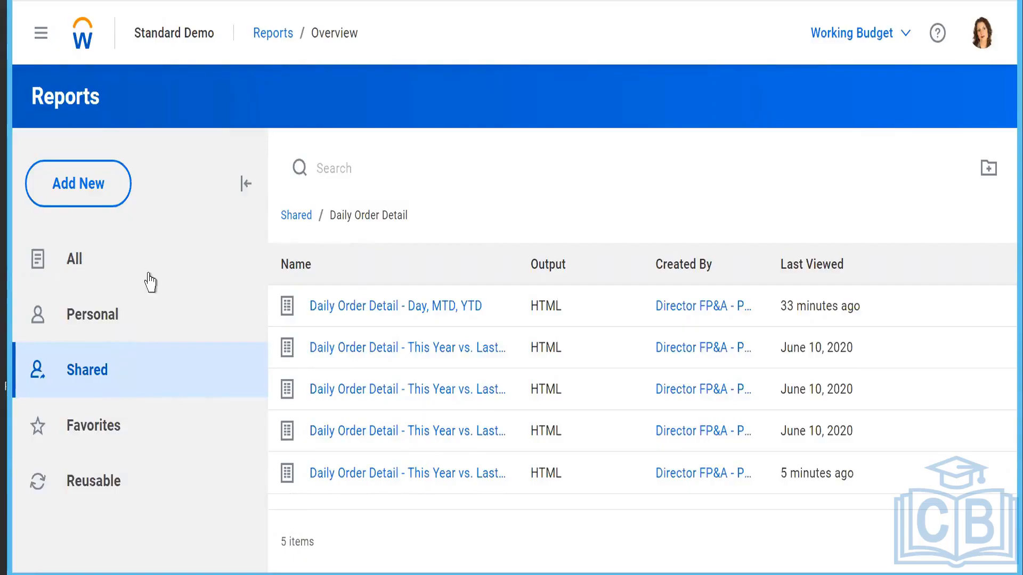
Examine the item types that can be added to Reports and the contents of the shared Allocation Reports folder.
left_click(83, 200)
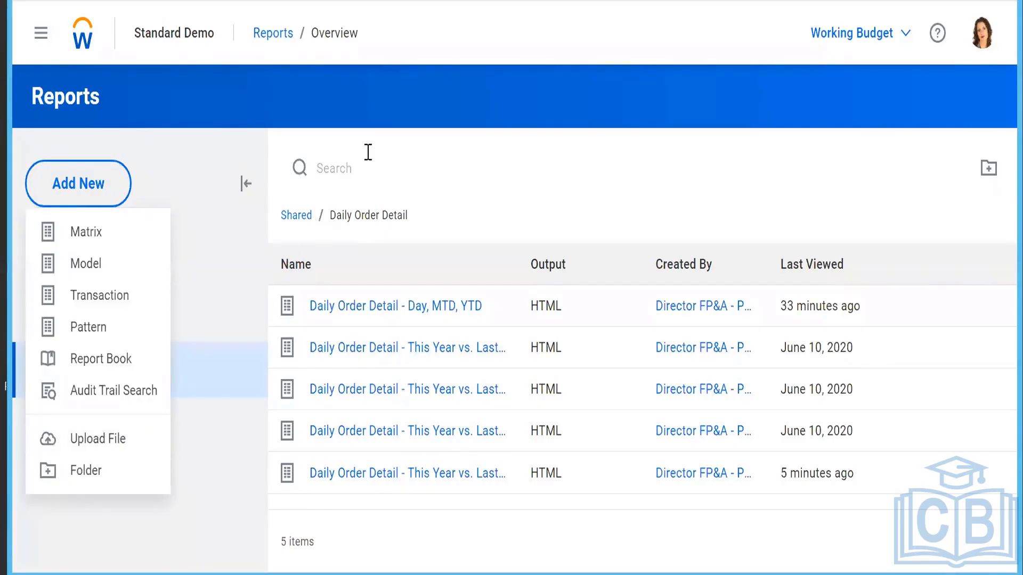
left_click(238, 149)
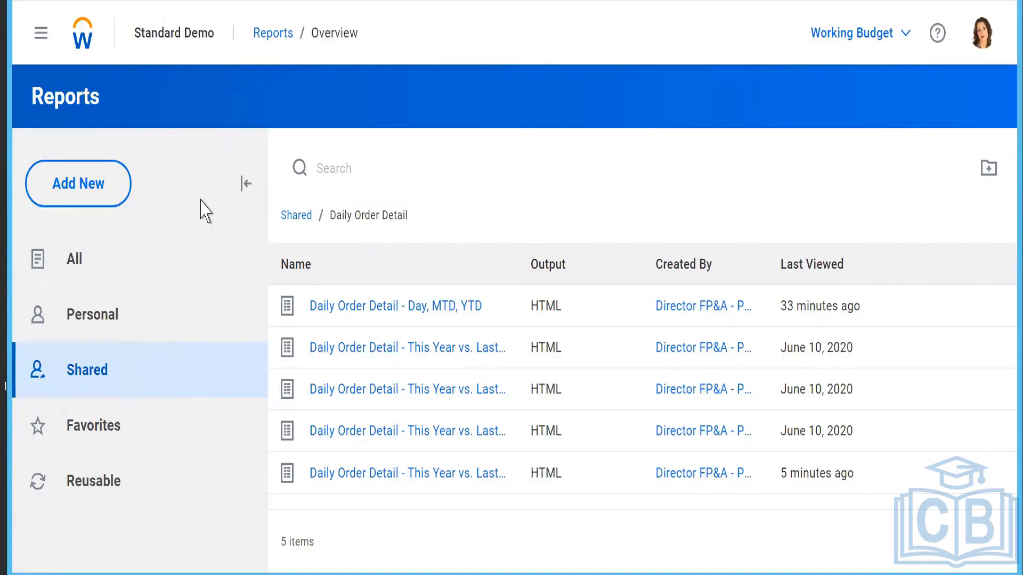
left_click(290, 216)
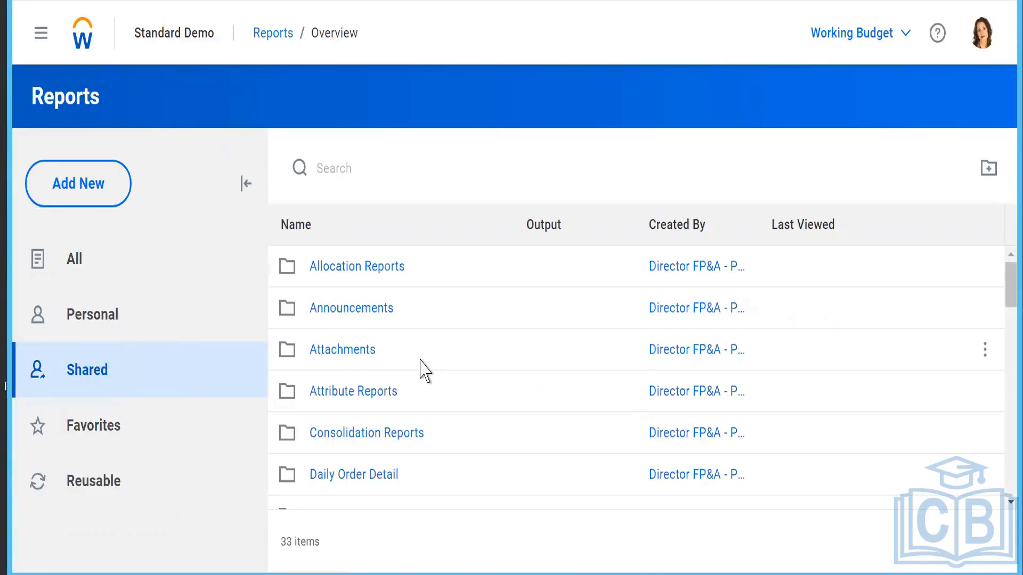
left_click(75, 200)
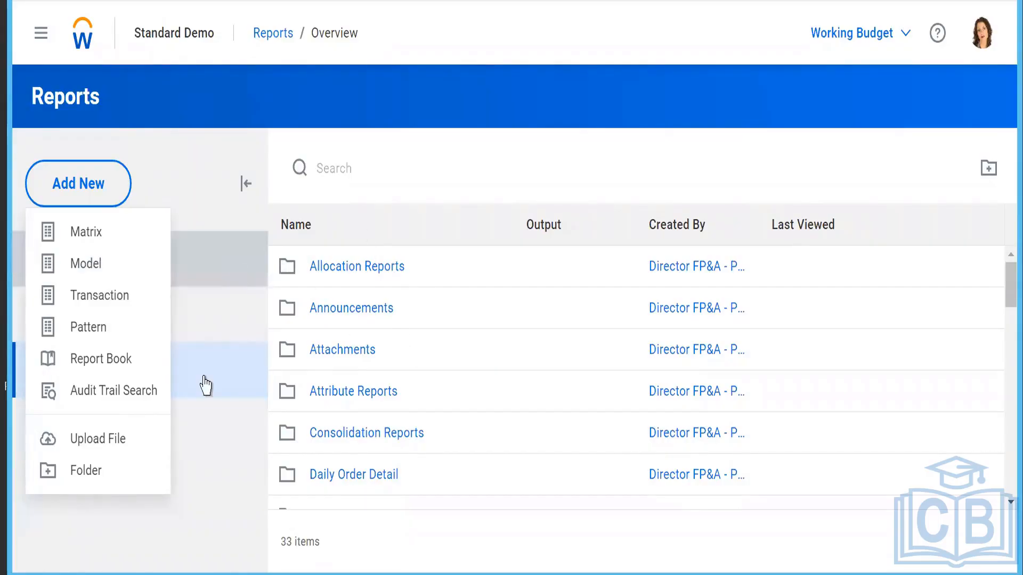
left_click(194, 280)
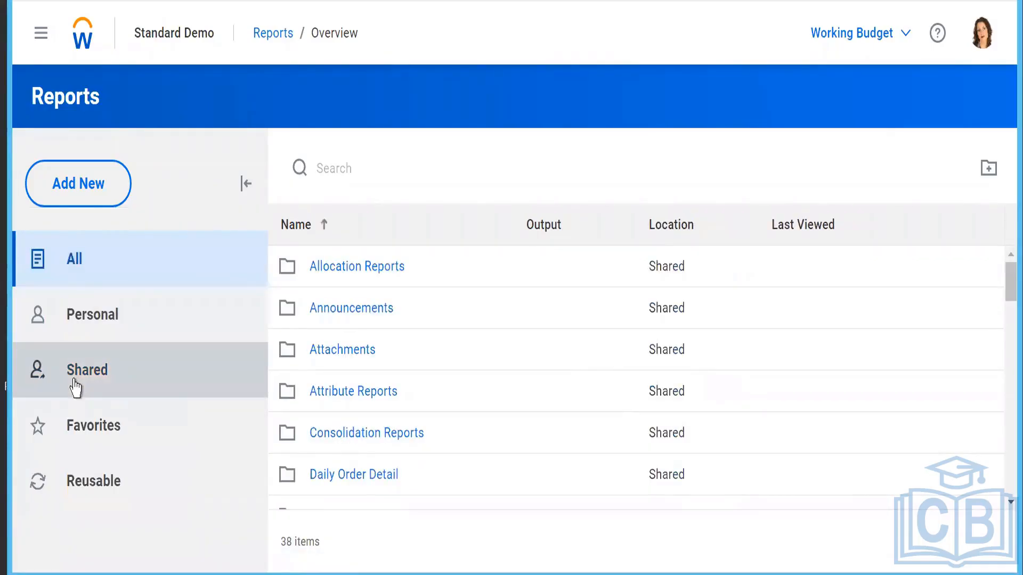
left_click(75, 387)
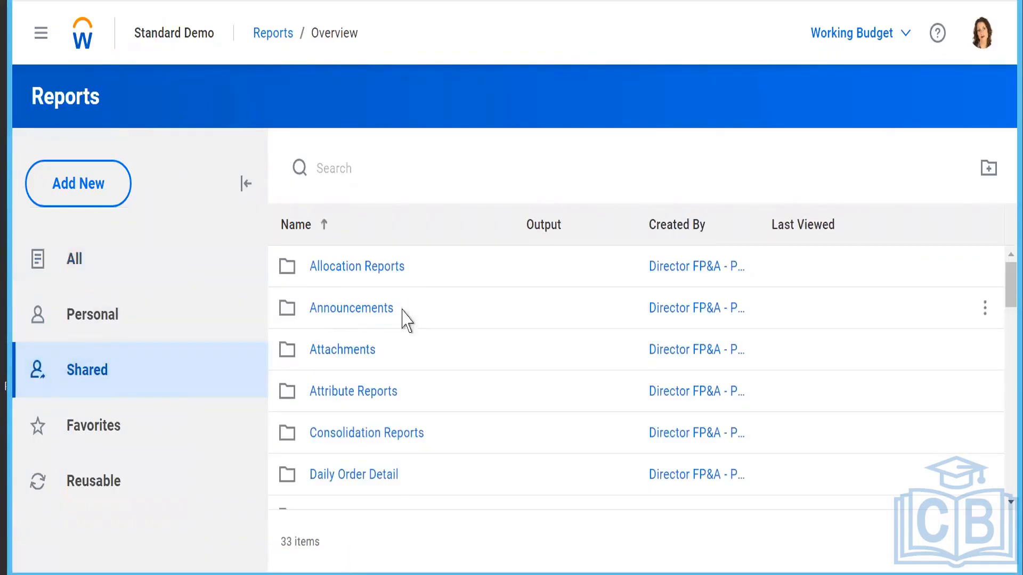
left_click(348, 269)
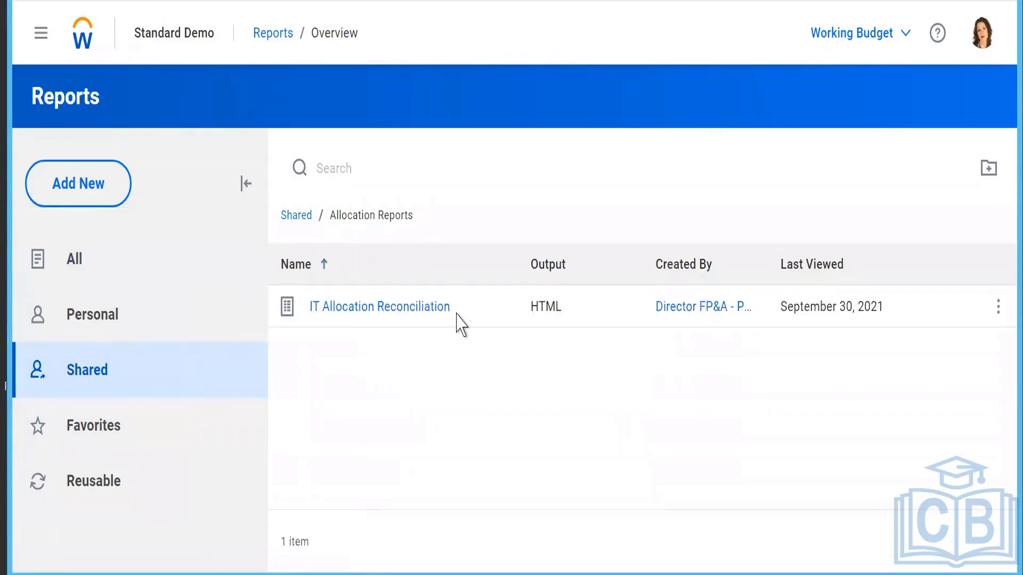
left_click(302, 228)
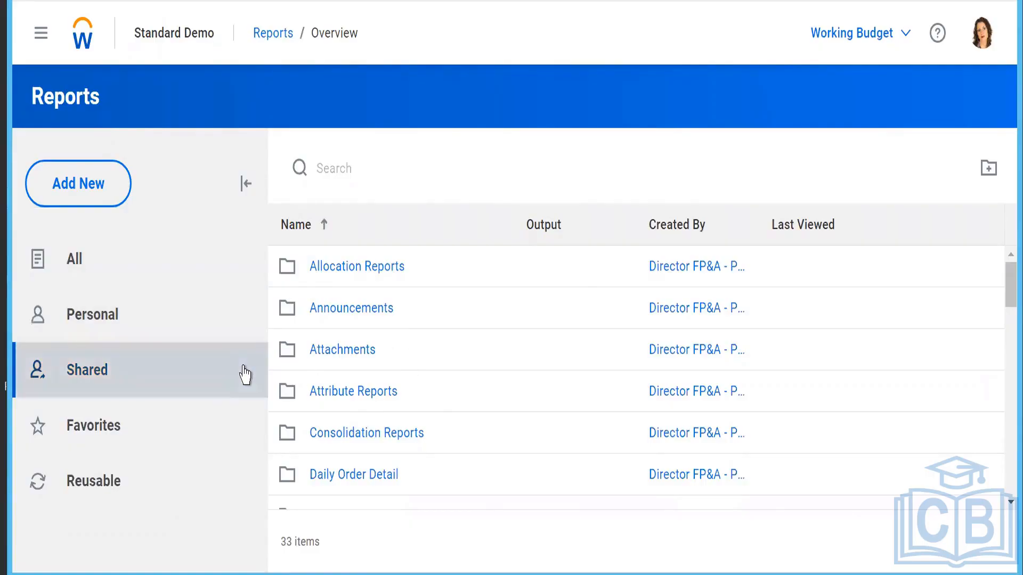
Create a new folder named Dimension Related Reports, saved in Shared.
left_click(50, 186)
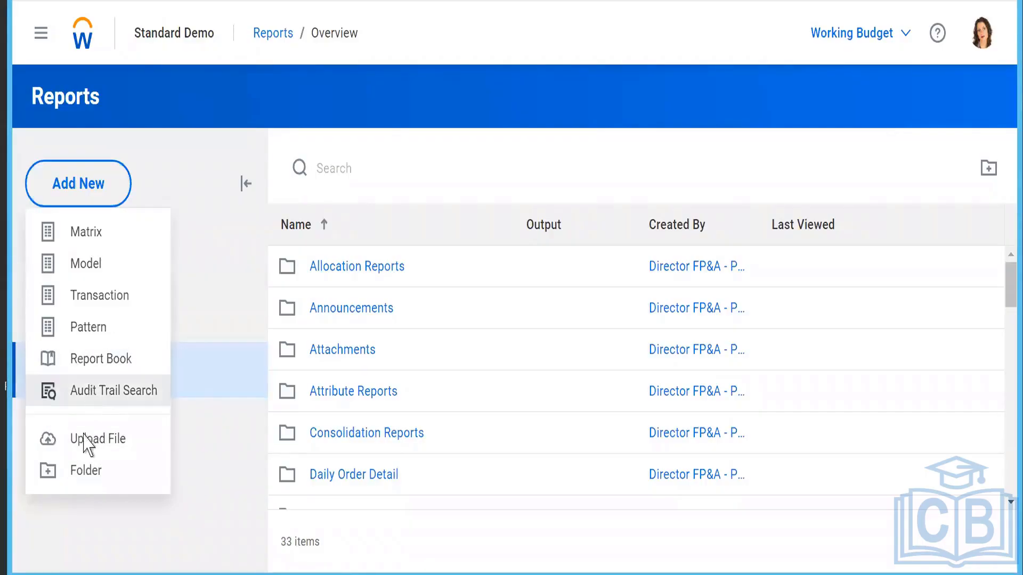
left_click(83, 473)
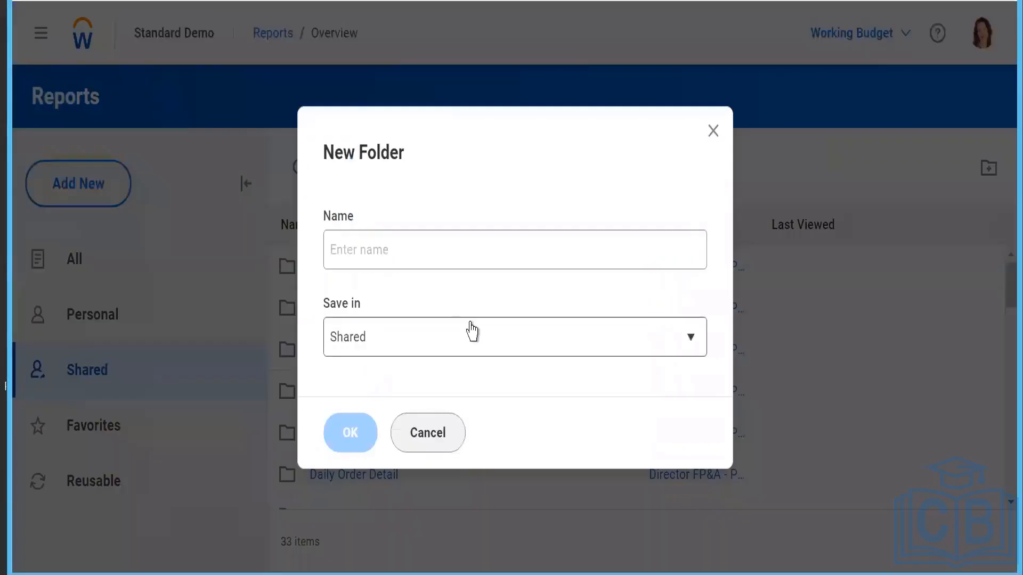
left_click(364, 243)
type("Dimension Related Reports")
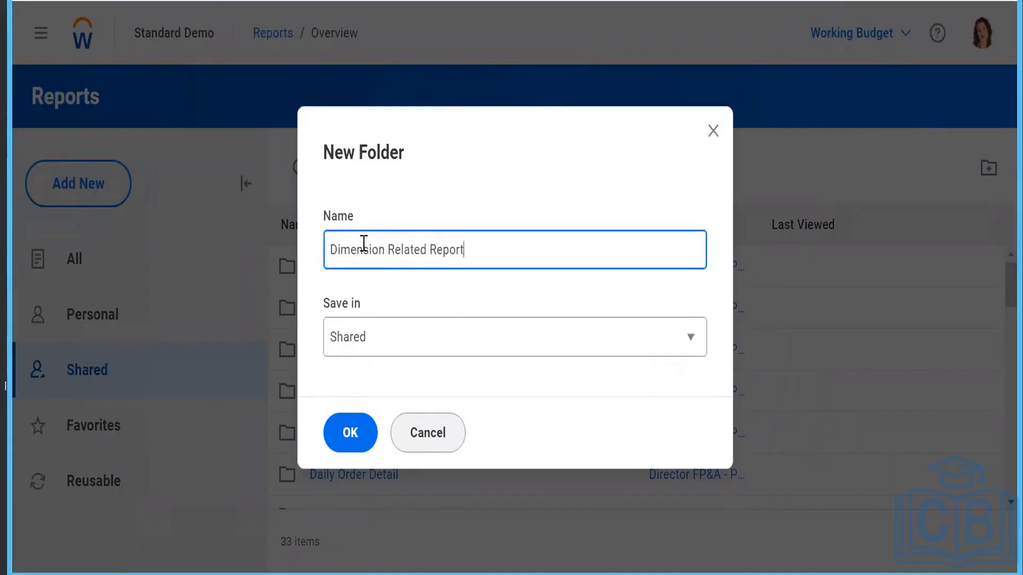
left_click(345, 445)
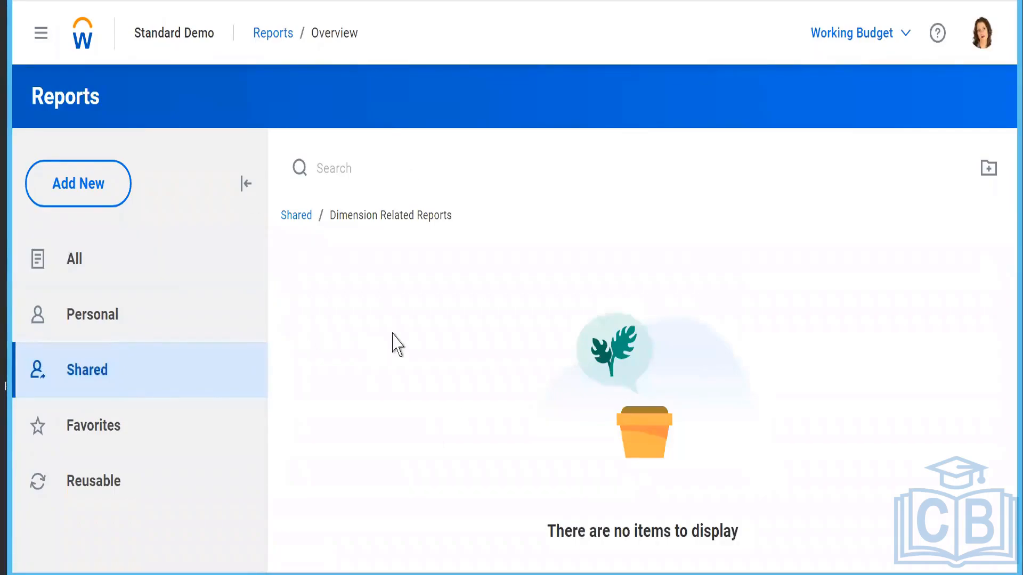
Start a new matrix report in the Dimension Related Reports folder and add the Consolidation Percentage account to its rows.
left_click(109, 192)
left_click(79, 232)
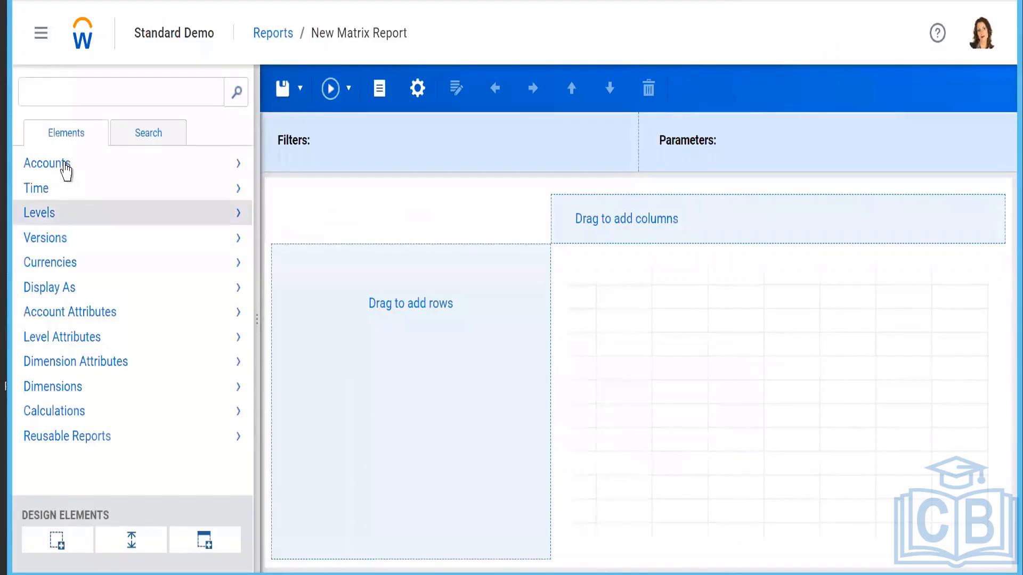
left_click(65, 166)
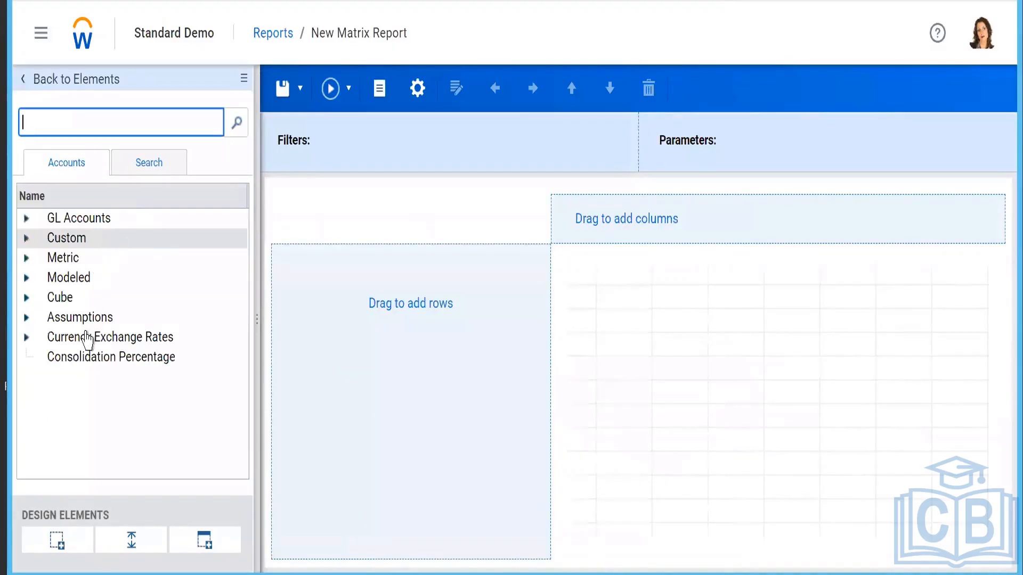
left_click_drag(75, 358, 358, 316)
Add FY 2023 from the Time elements to the matrix report's columns.
left_click(21, 80)
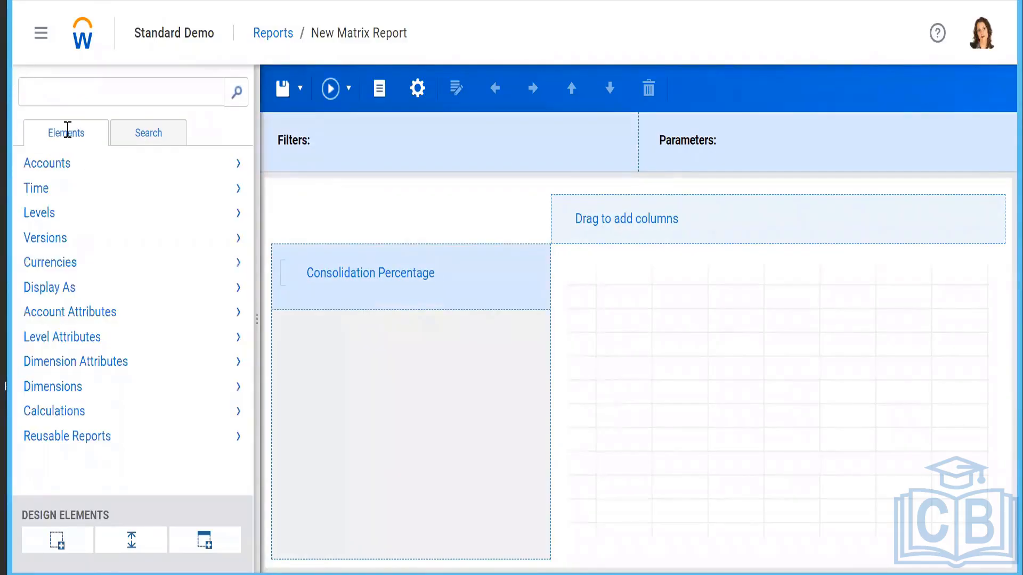
left_click(45, 191)
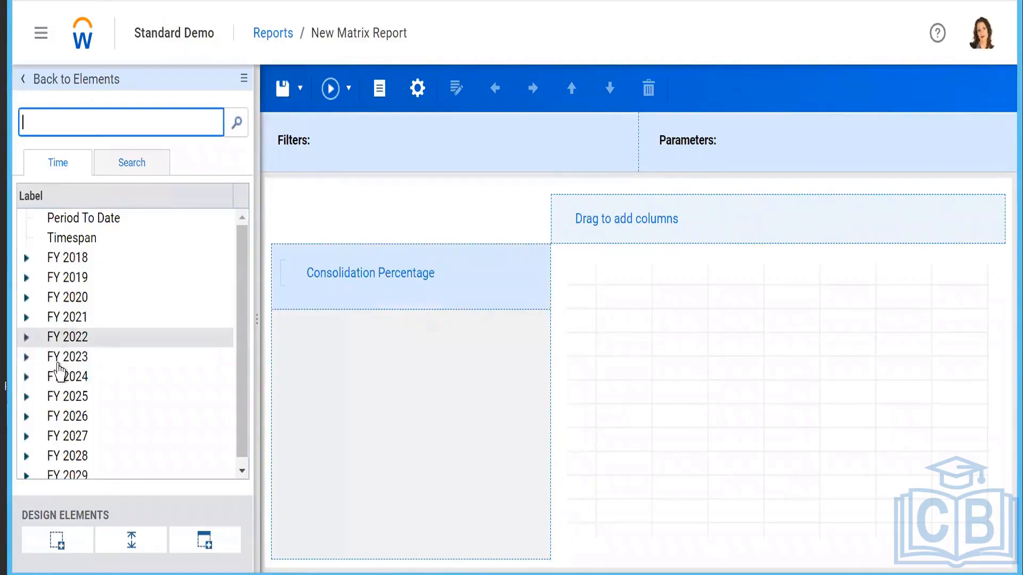
left_click_drag(64, 358, 589, 231)
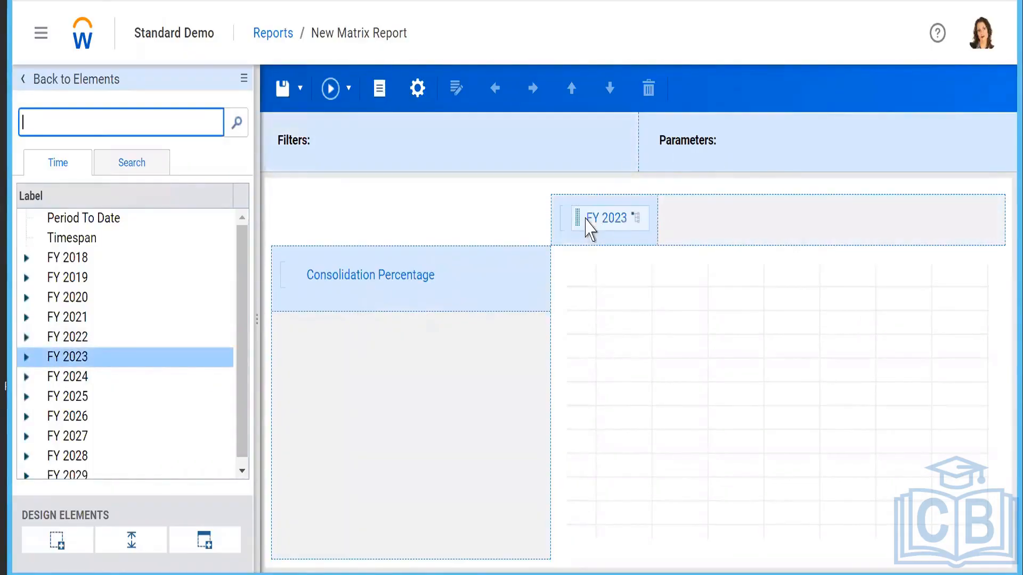
Add the Actuals version above FY 2023 in the matrix report's columns.
left_click(29, 80)
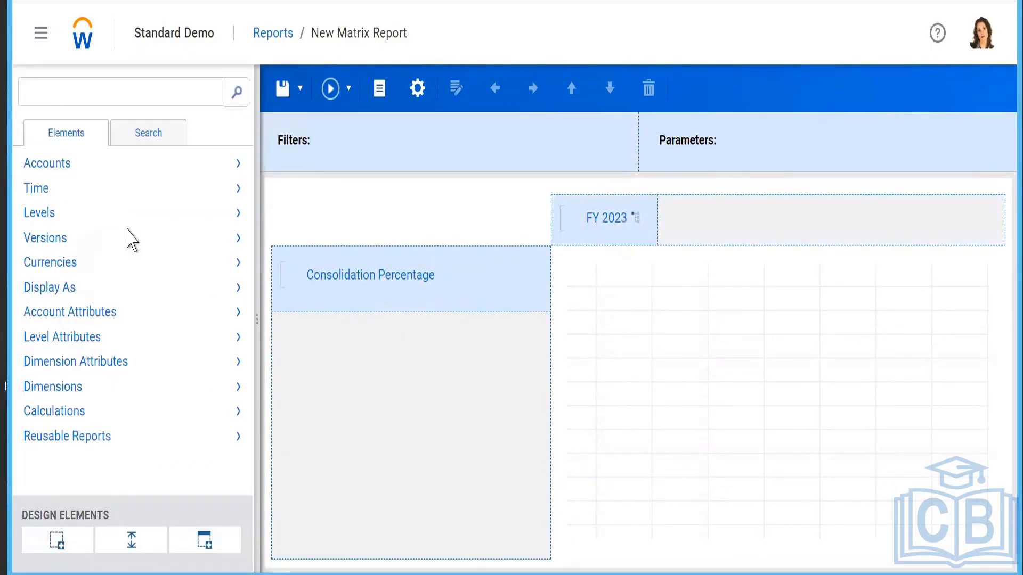
left_click(74, 241)
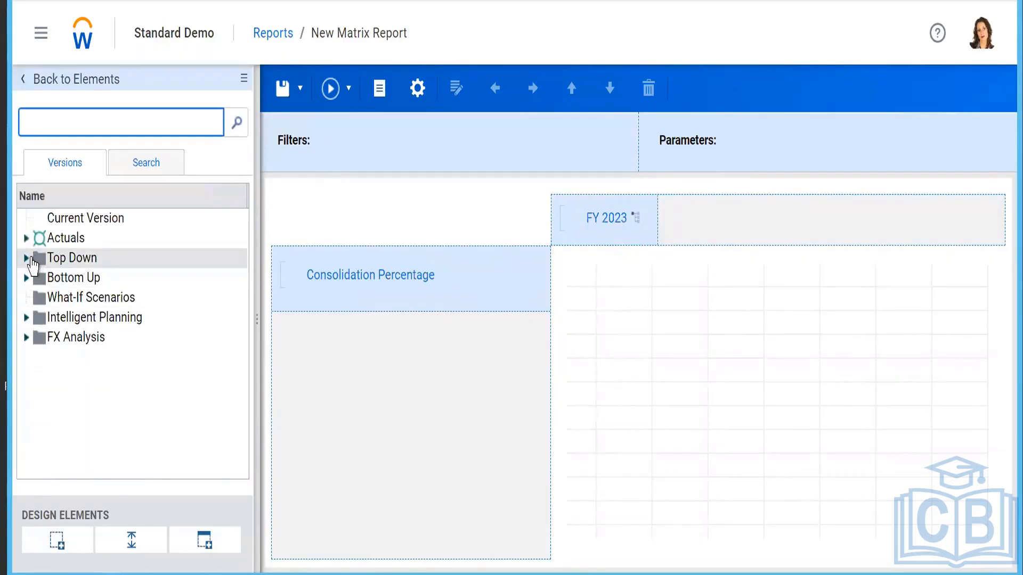
left_click_drag(73, 239, 603, 215)
Start saving the matrix report as Test1, a shared report stored in the Dimension Related Reports folder.
left_click(300, 88)
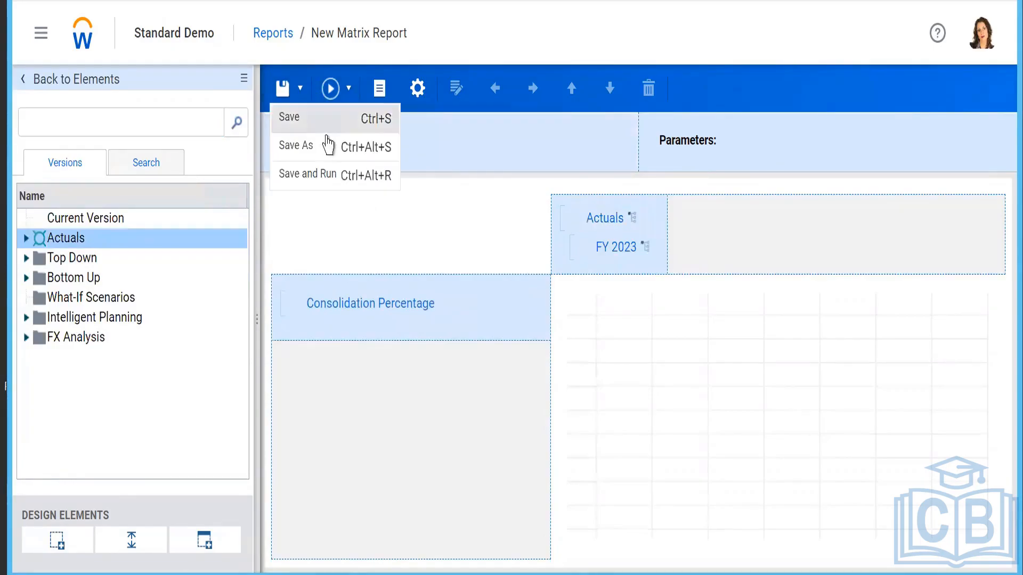
left_click(317, 152)
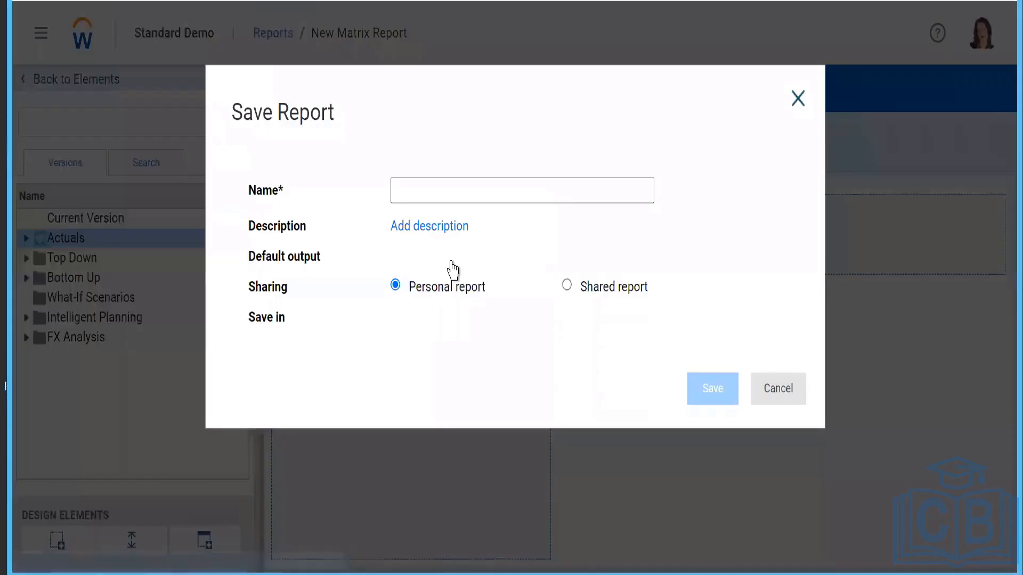
type("Test")
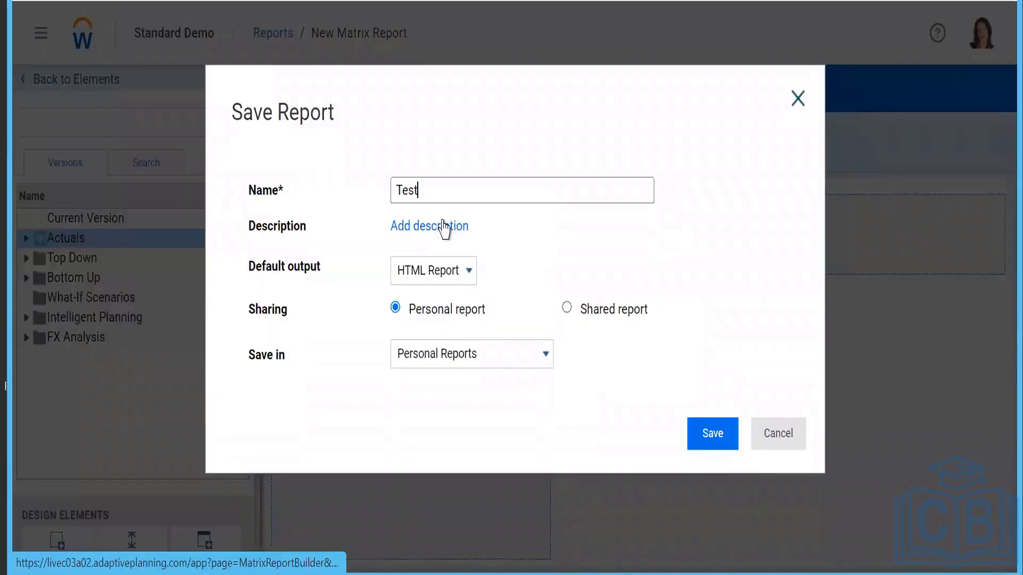
type("1")
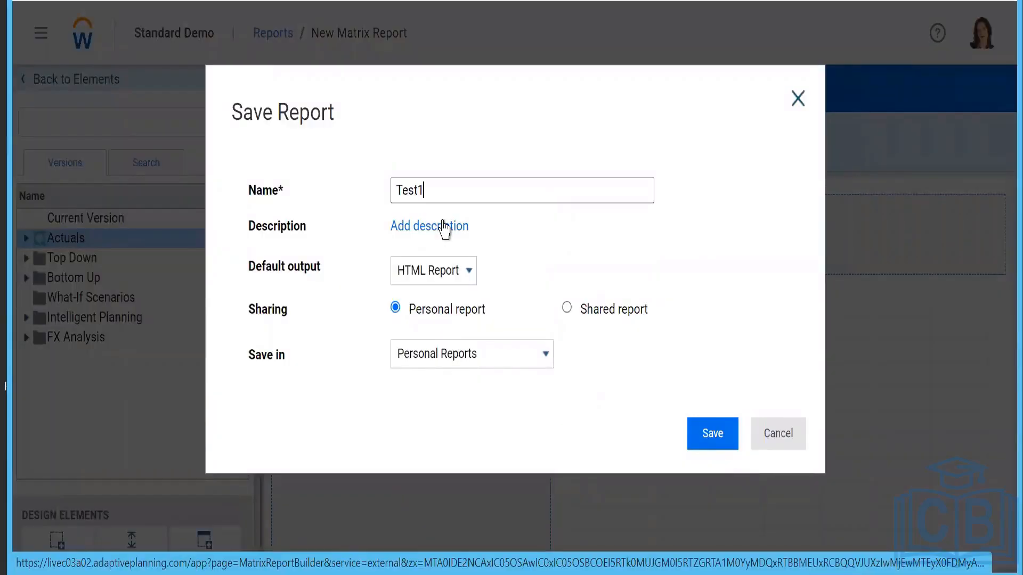
left_click(567, 309)
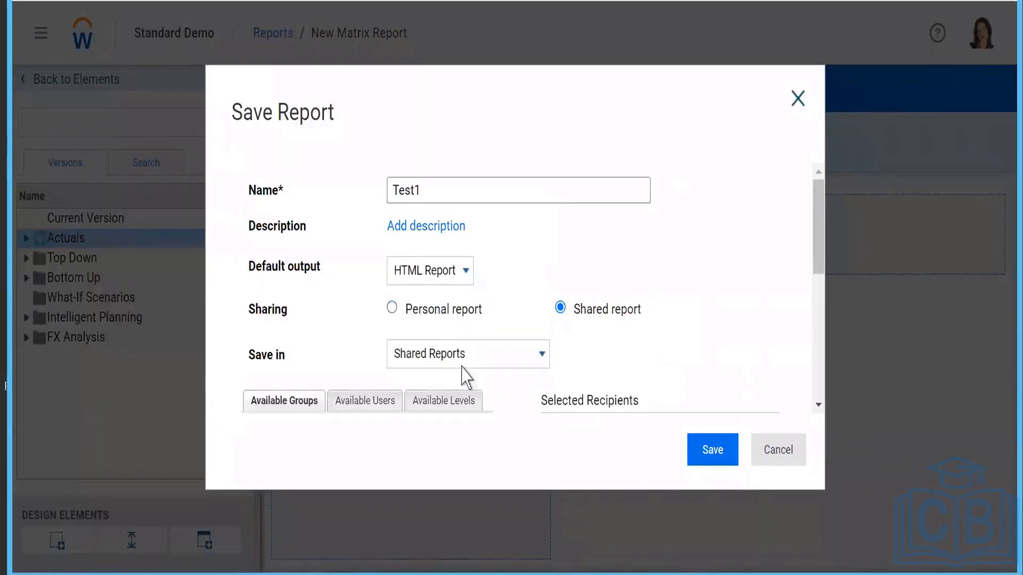
scroll(559, 361, "down", 5)
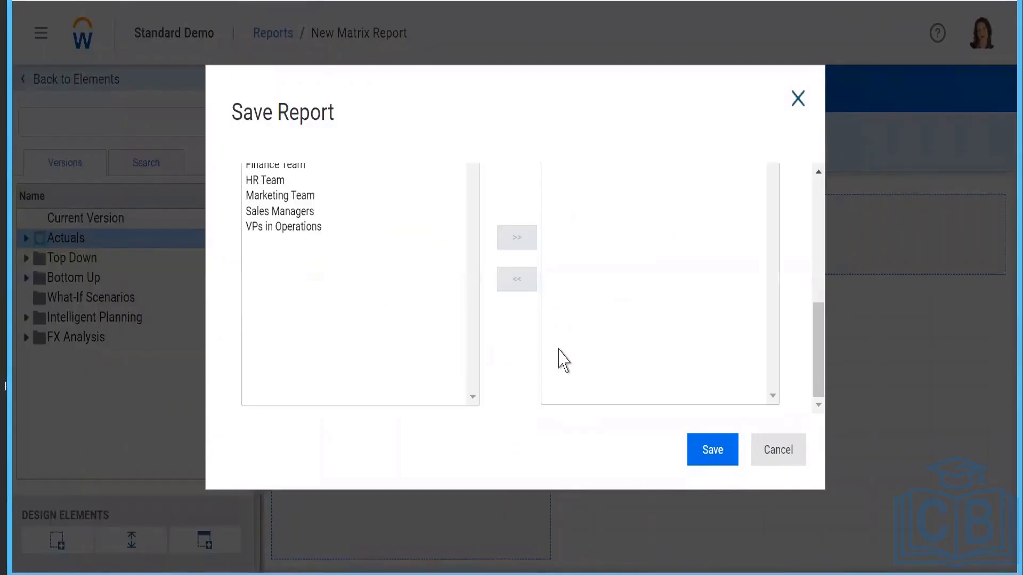
scroll(563, 361, "up", 5)
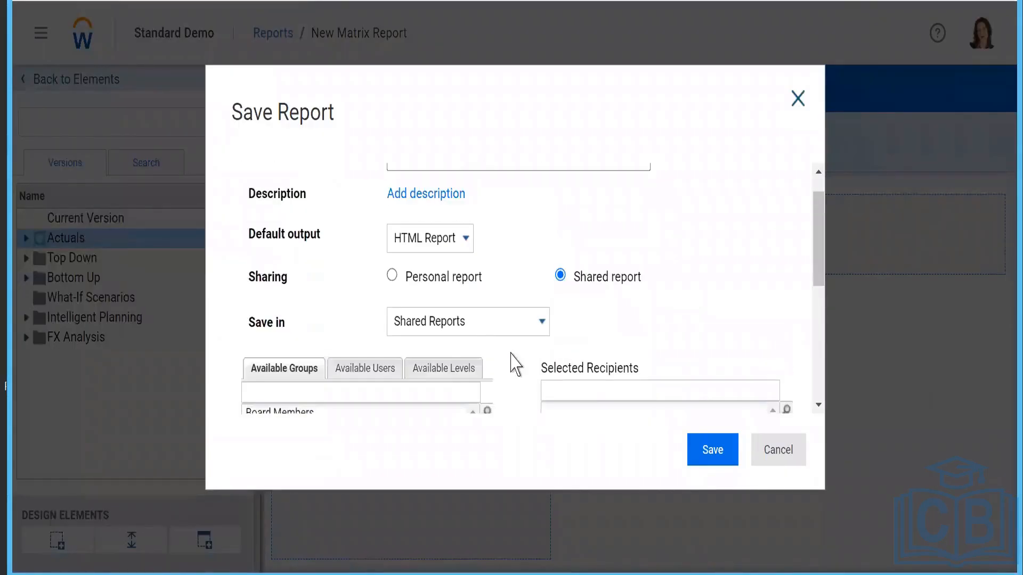
left_click(454, 329)
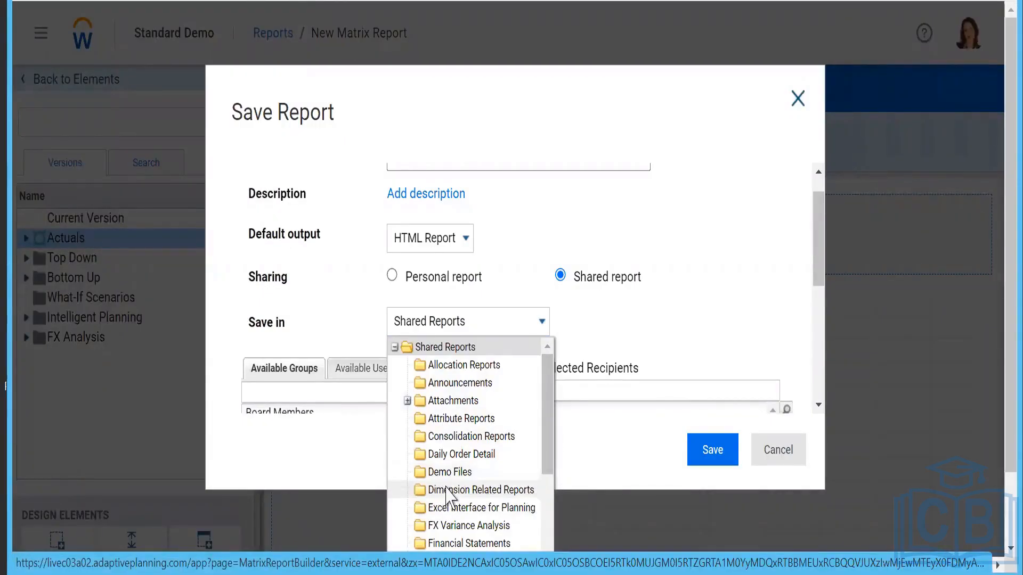
left_click(430, 491)
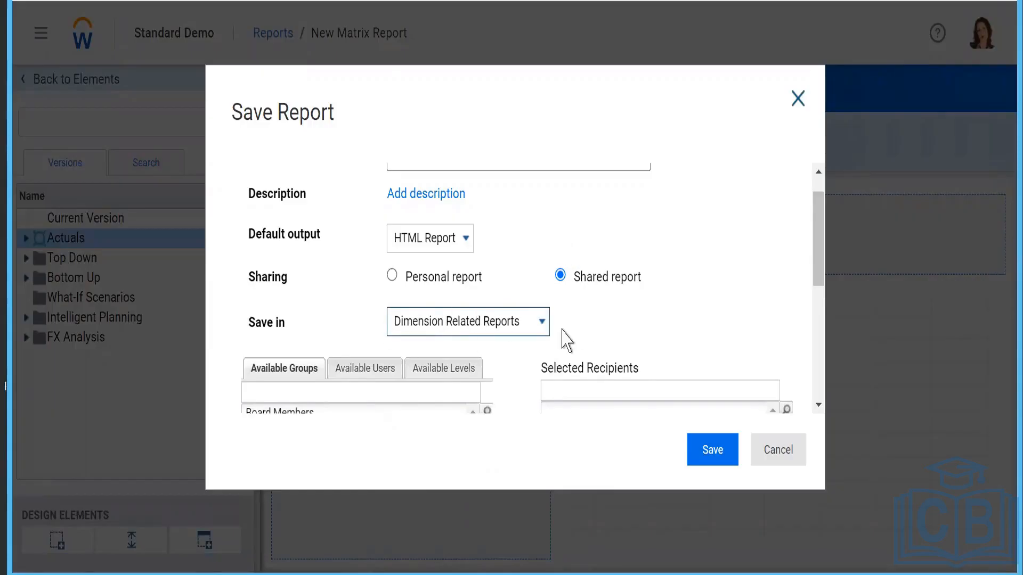
Review the groups, users and levels available as recipients for the shared report.
scroll(566, 341, "down", 3)
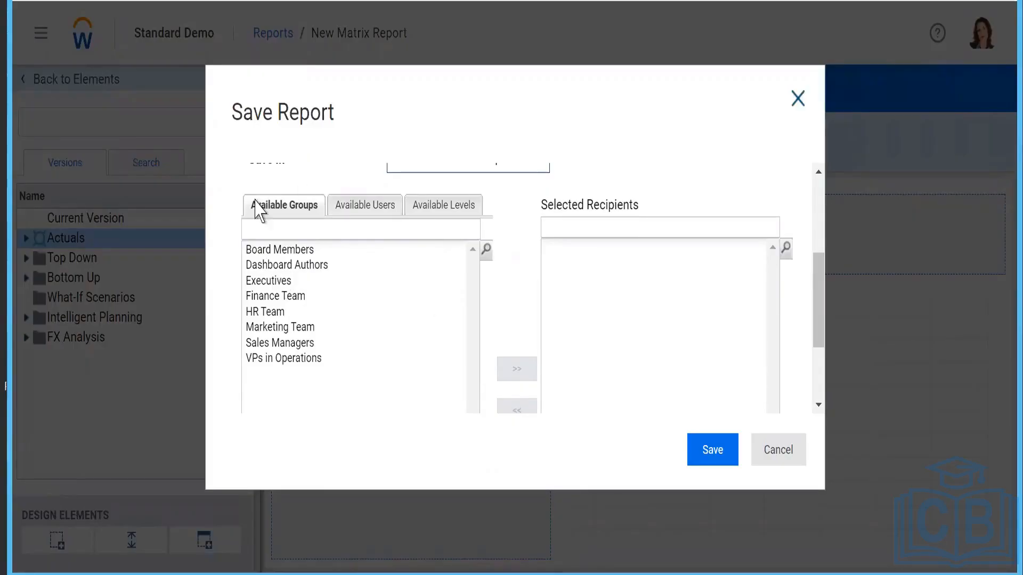
left_click(373, 224)
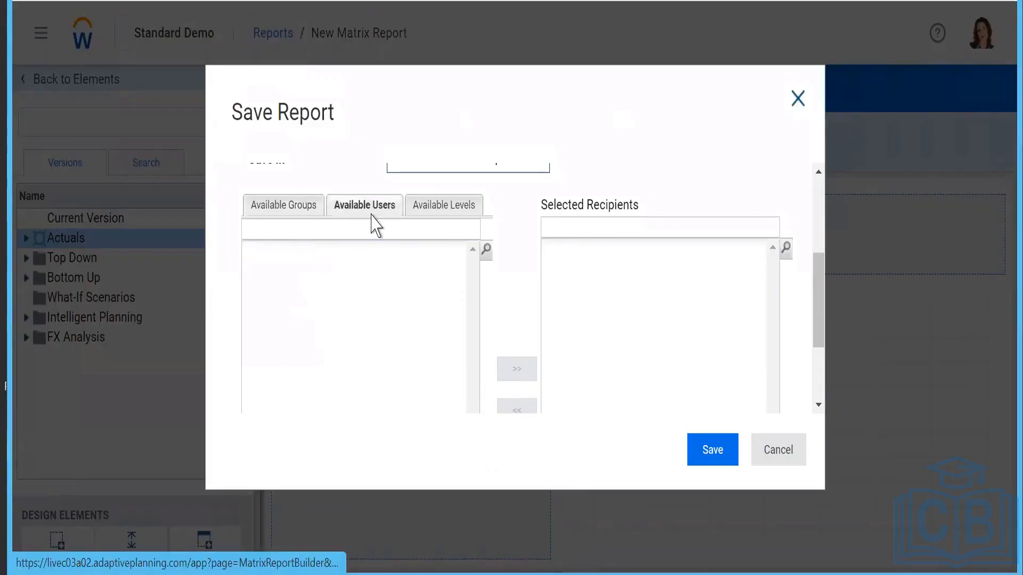
left_click(431, 216)
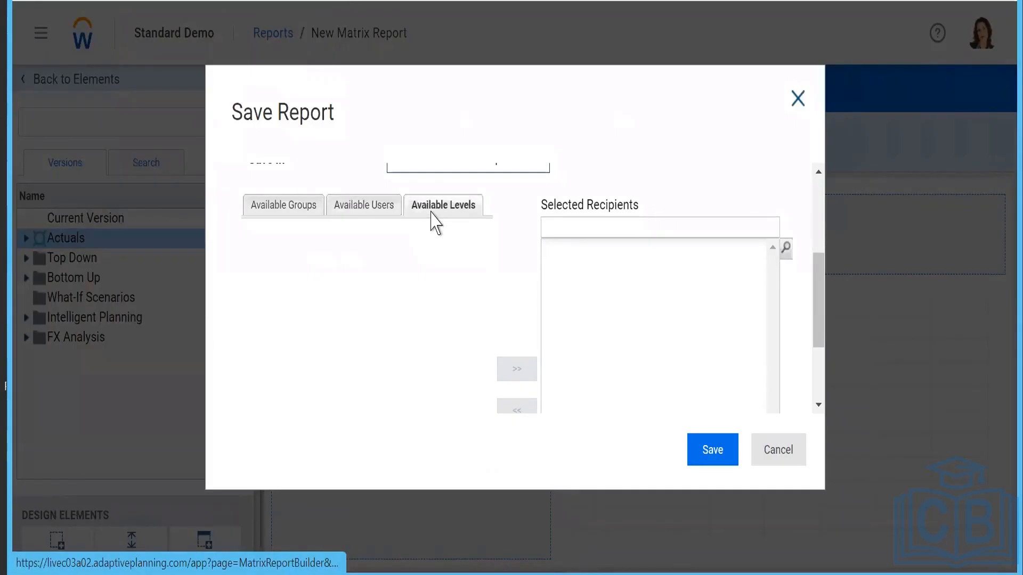
left_click(349, 213)
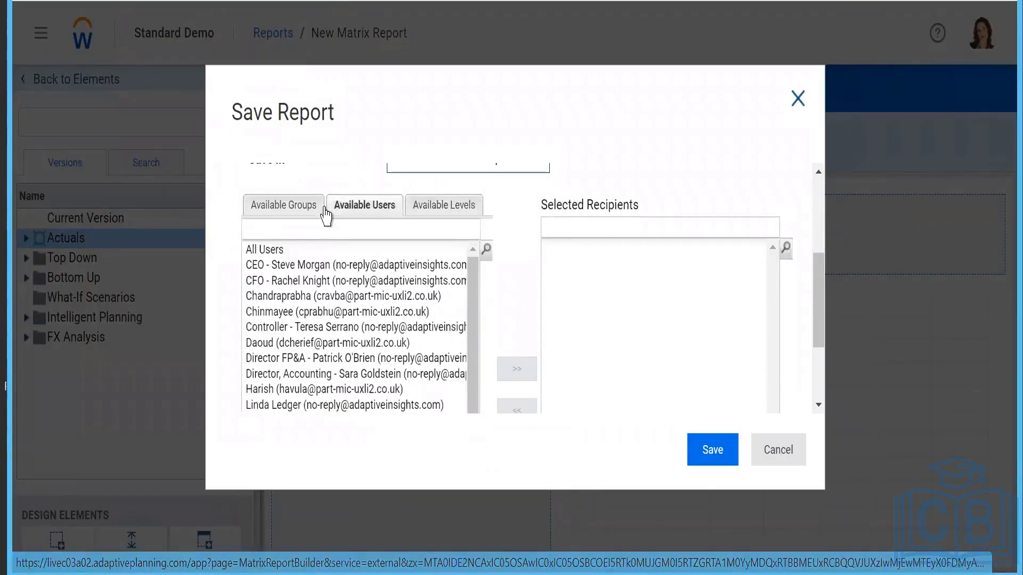
left_click(267, 208)
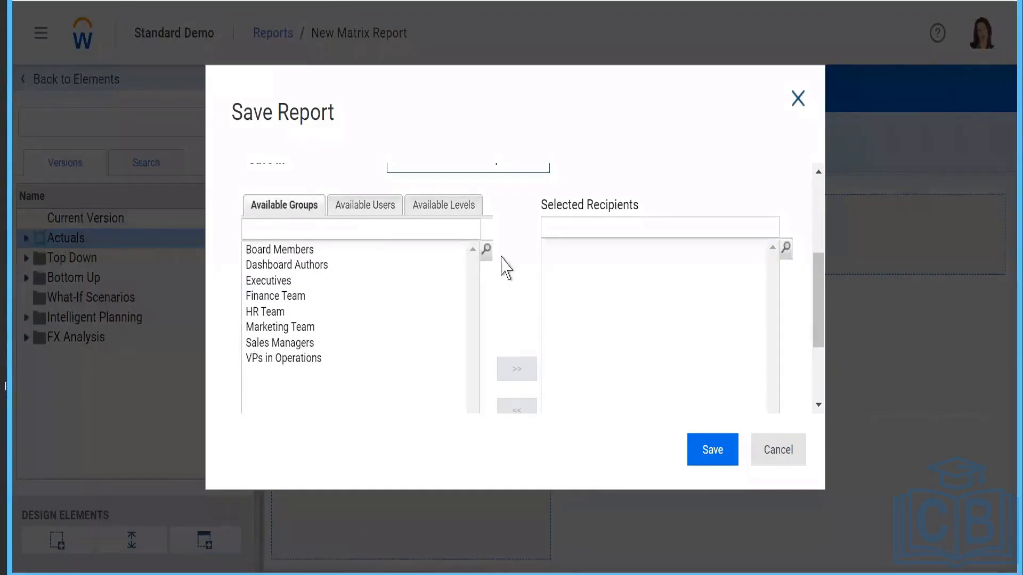
scroll(510, 253, "up", 3)
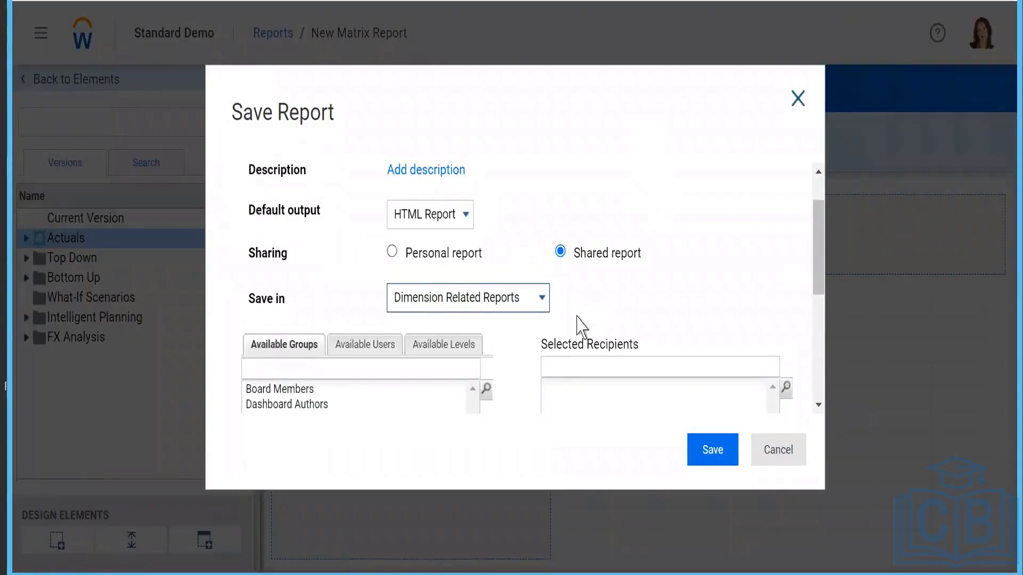
Add the Director FP&A user to the selected recipients and save the report.
left_click(352, 345)
scroll(349, 348, "down", 3)
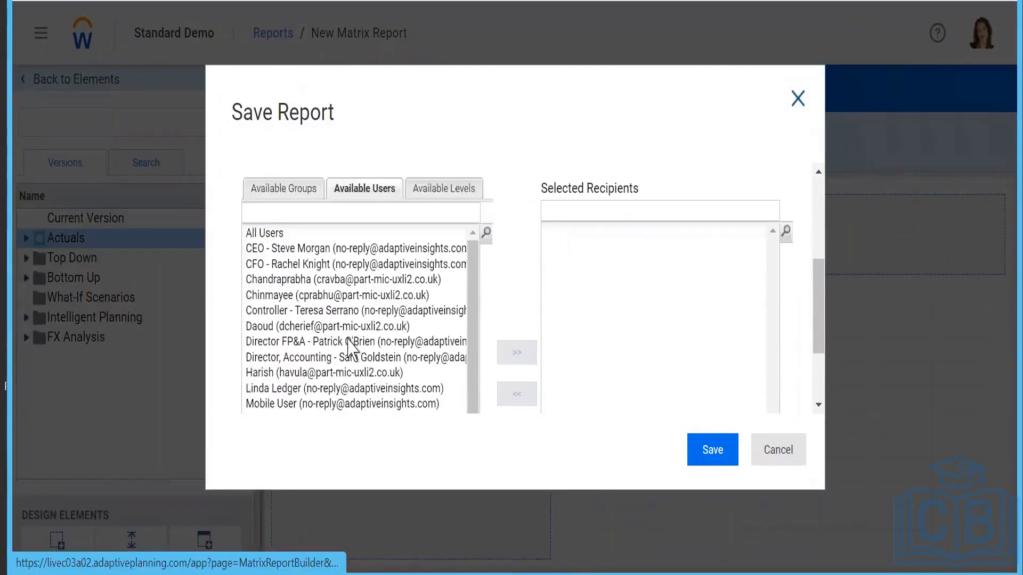
left_click(283, 341)
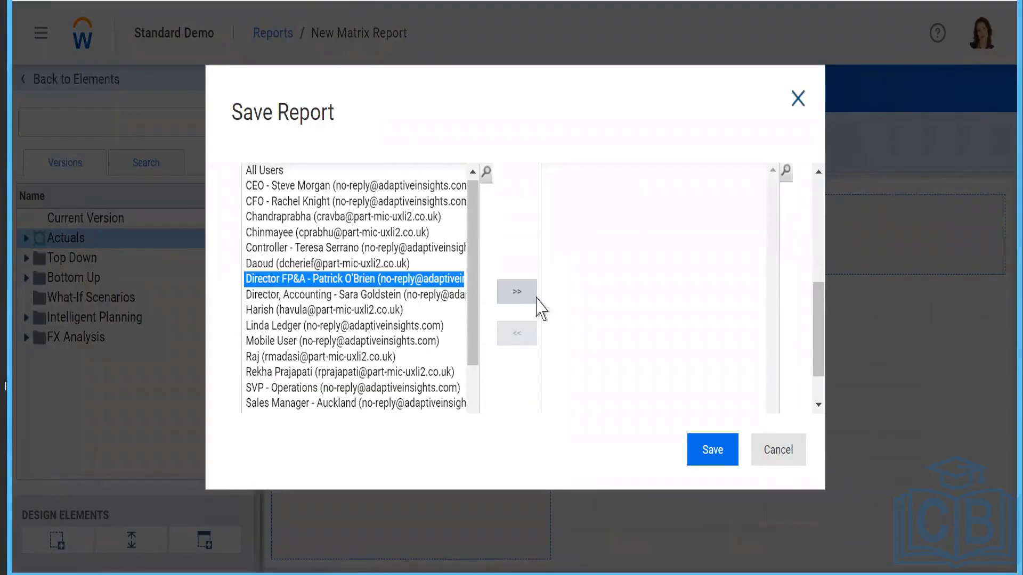
left_click(514, 294)
scroll(519, 266, "up", 5)
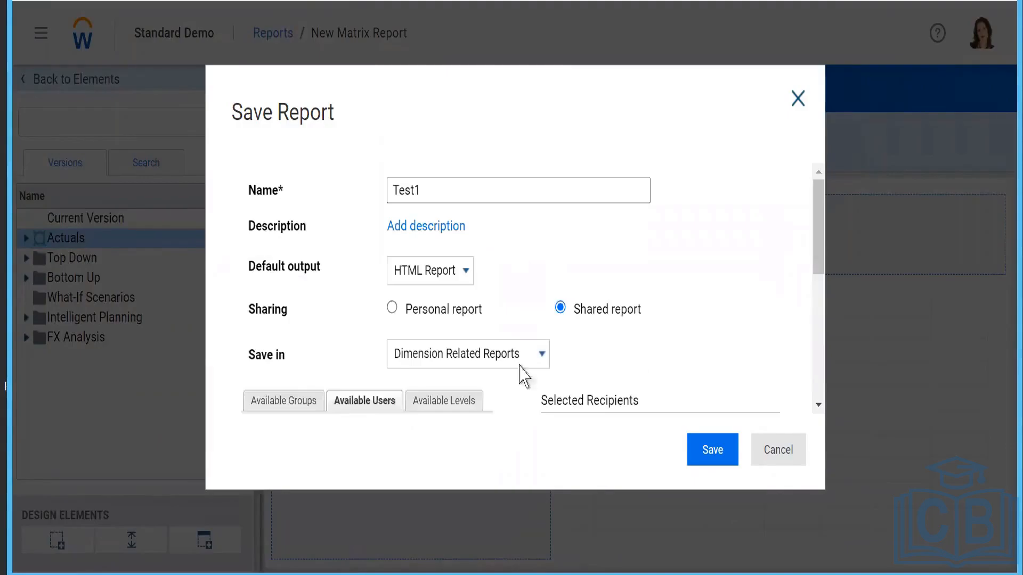
scroll(514, 367, "down", 6)
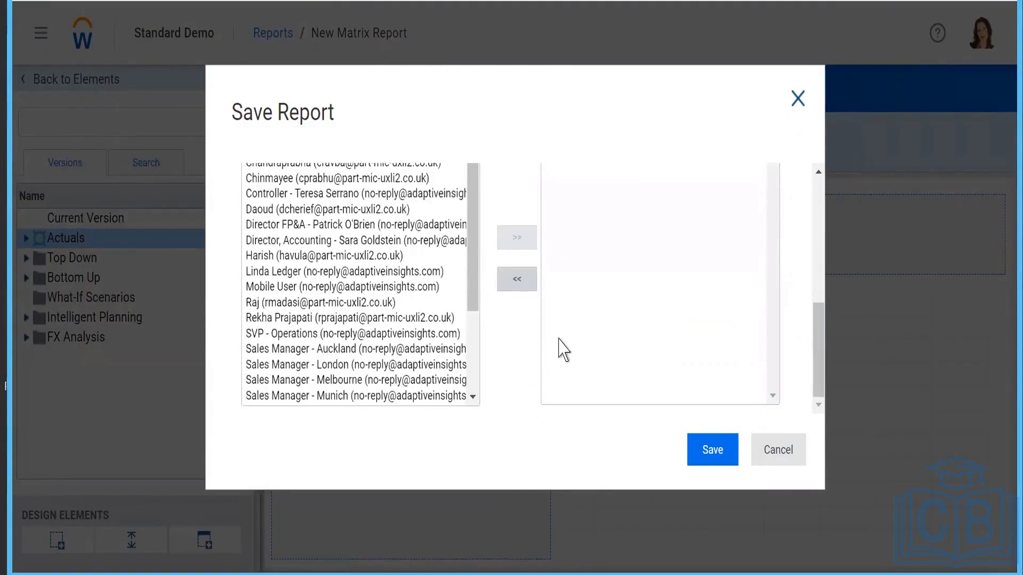
scroll(560, 347, "up", 5)
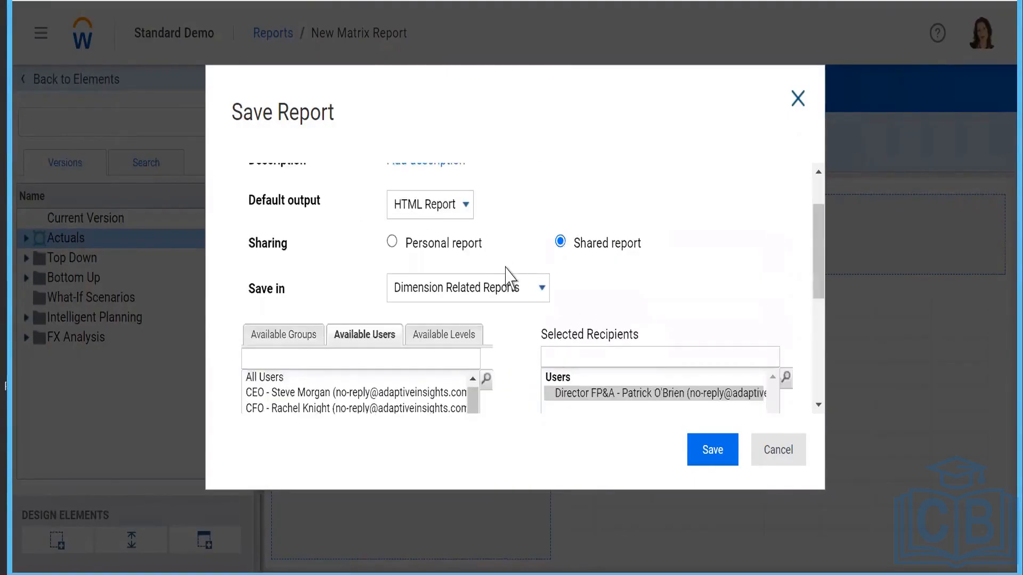
left_click(701, 459)
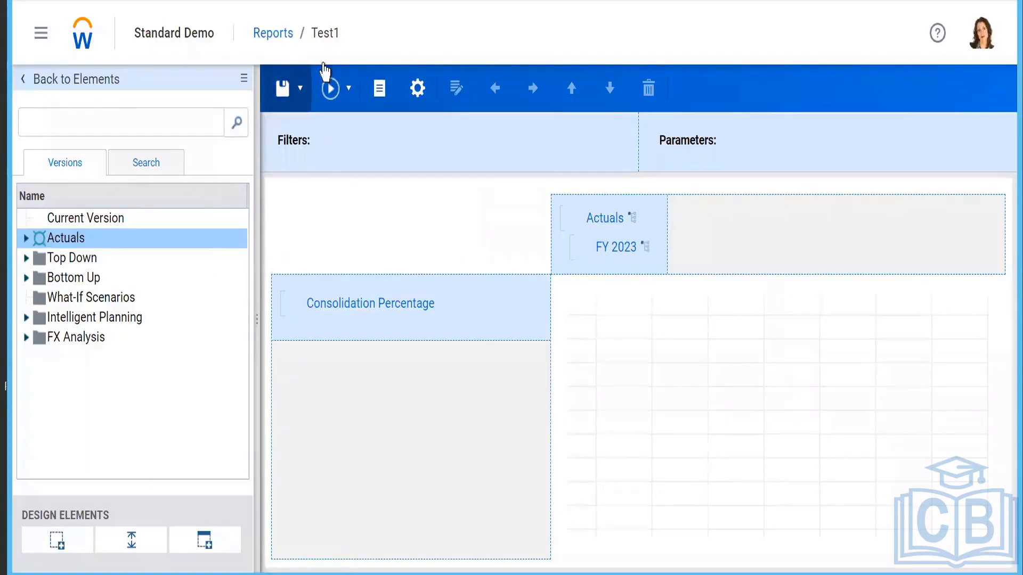
Return to the reports overview and check the Dimension Related Reports folder's contents and the item types that can be added.
left_click(271, 33)
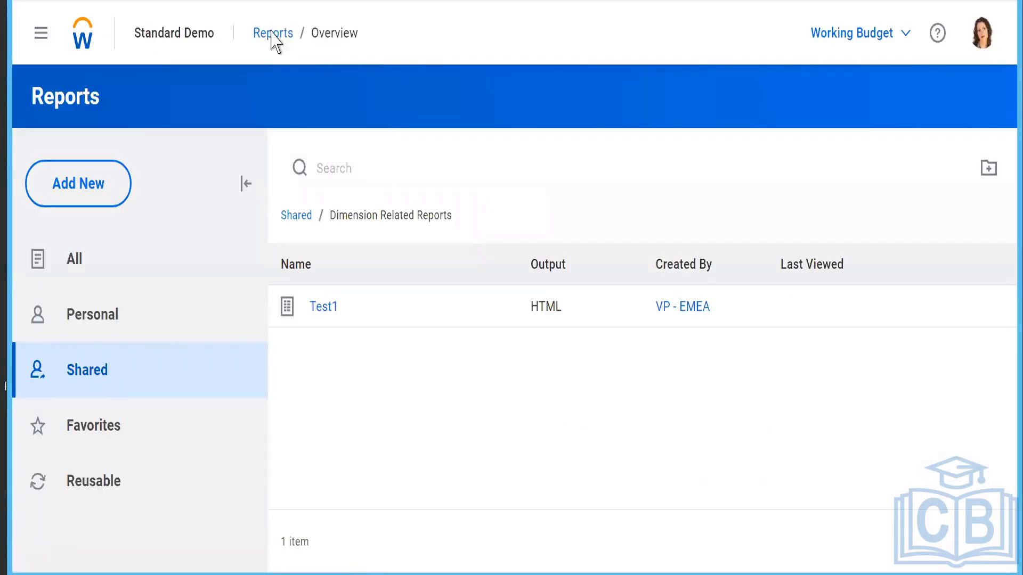
left_click(286, 216)
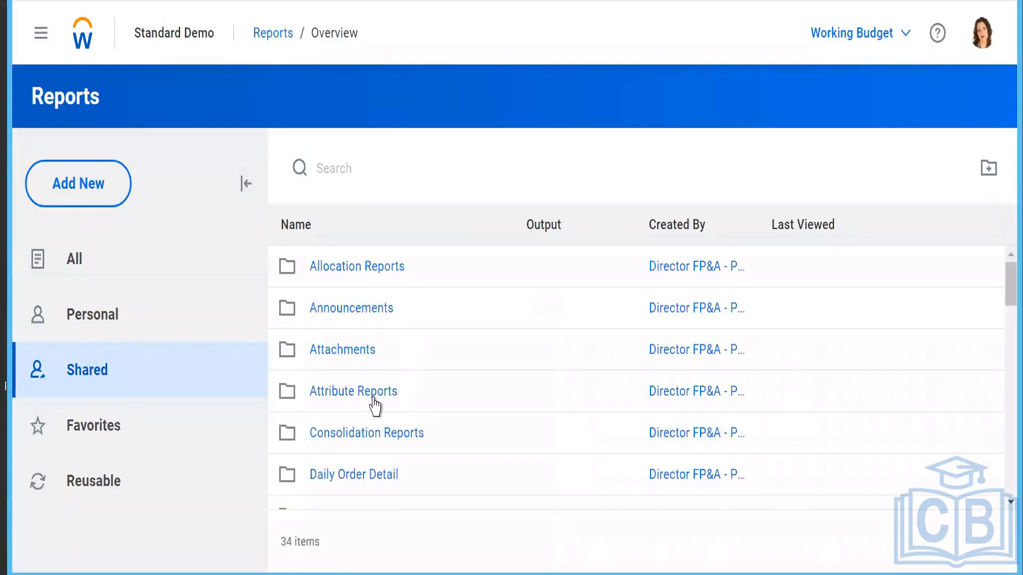
scroll(370, 408, "down", 3)
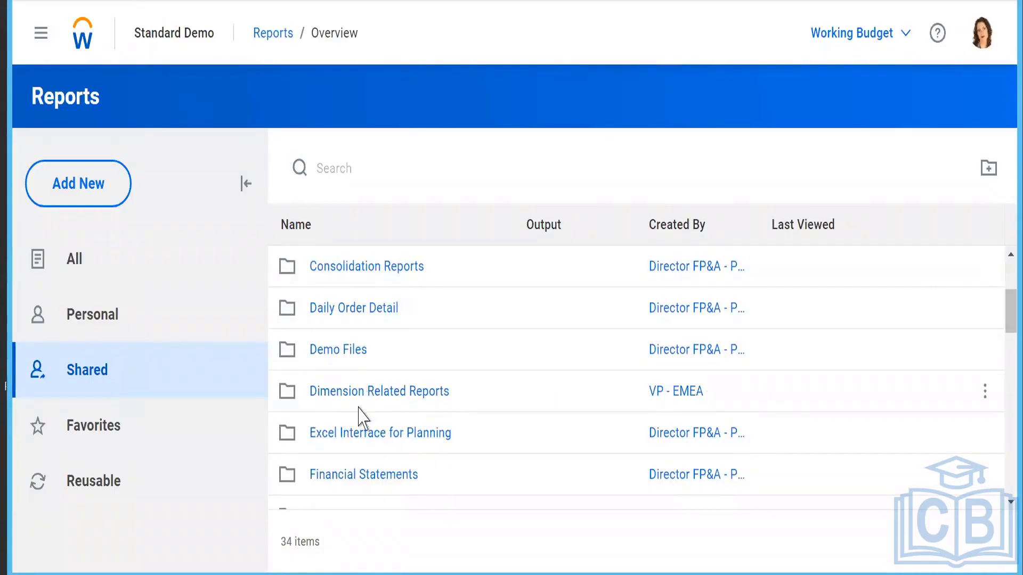
left_click(353, 395)
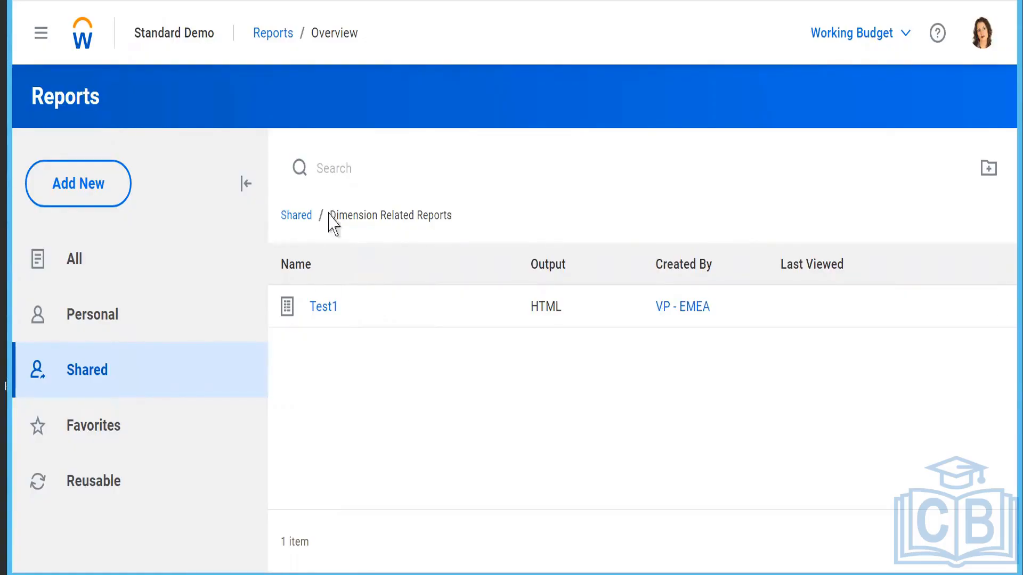
left_click(73, 197)
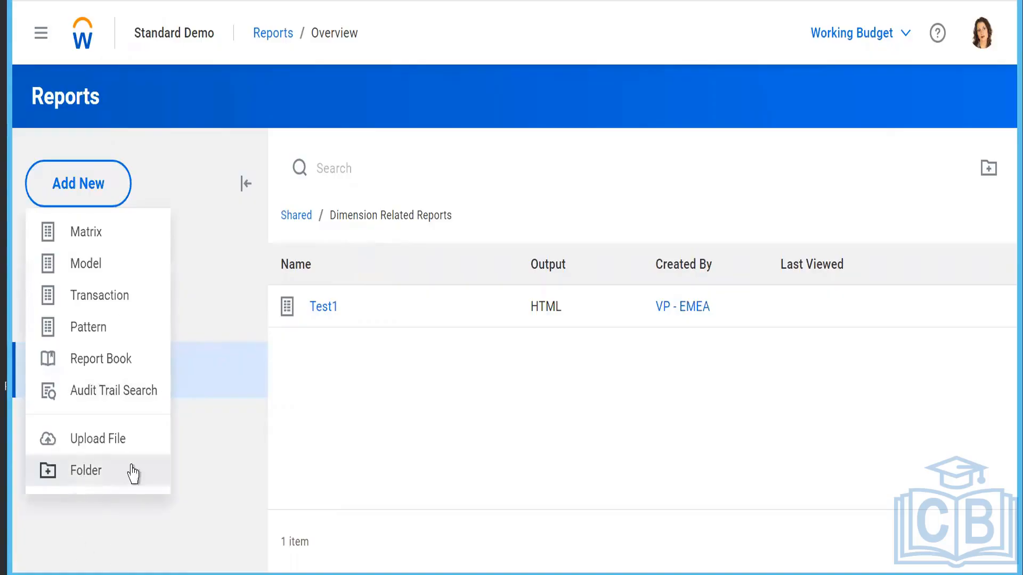
left_click(405, 389)
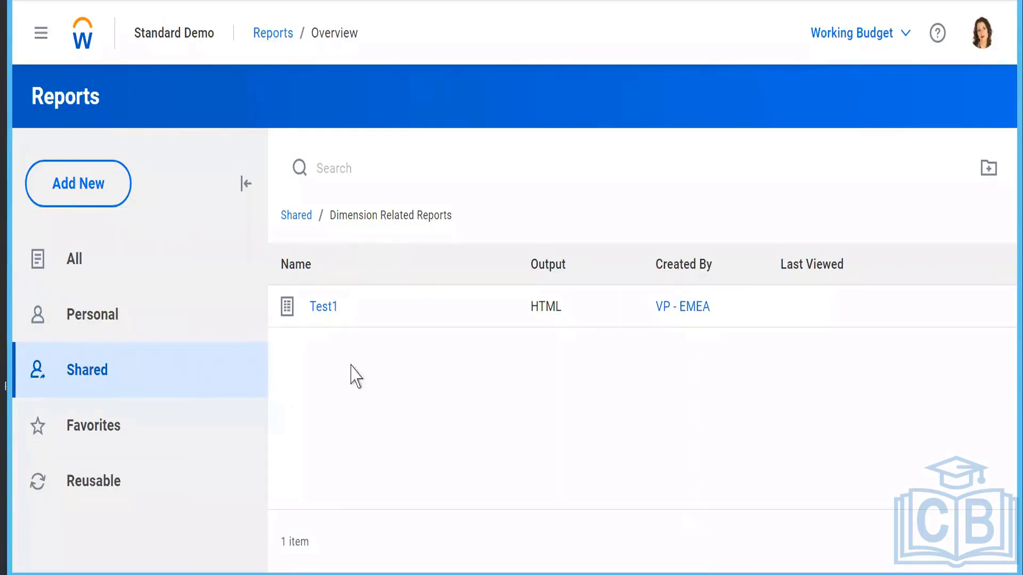
Examine the shared Attribute Reports folder and the item types that can be added there, ending back in Shared.
left_click(292, 217)
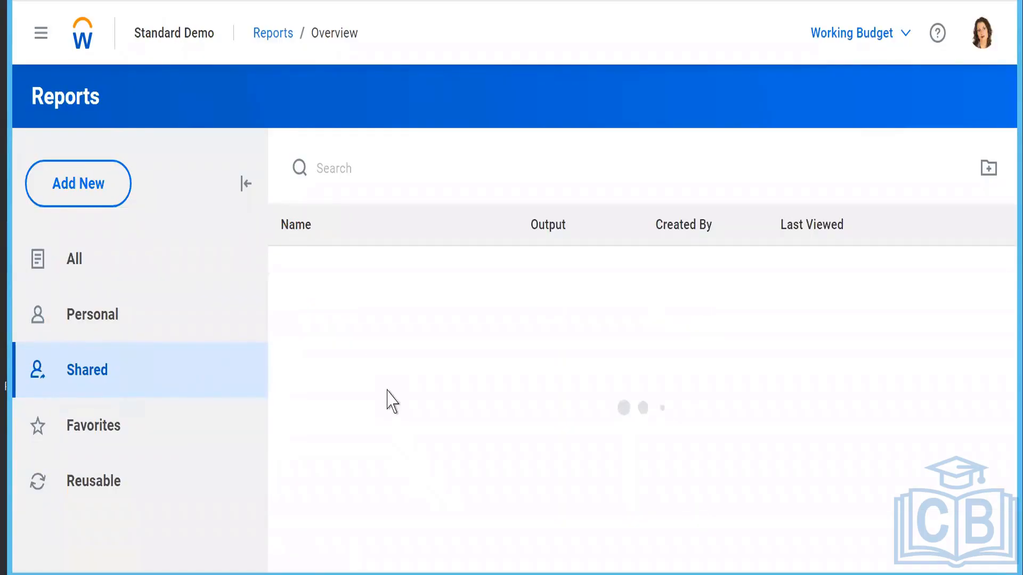
scroll(376, 431, "down", 3)
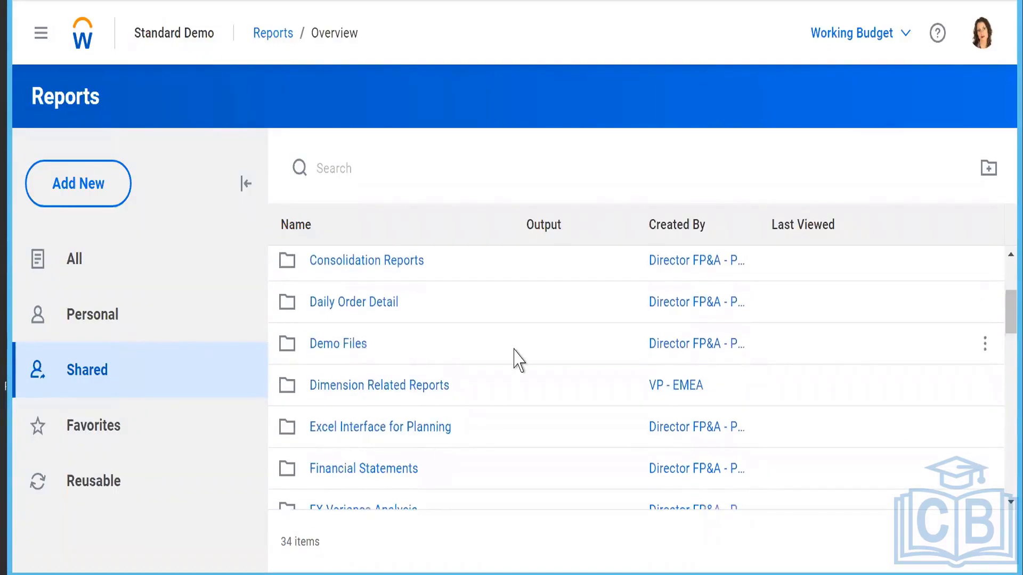
scroll(515, 360, "up", 3)
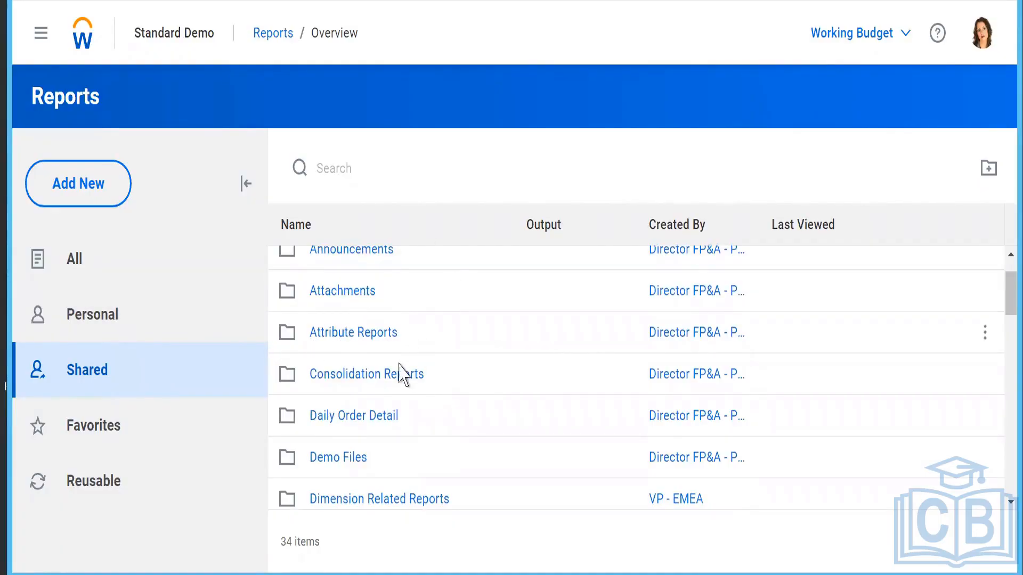
left_click(336, 332)
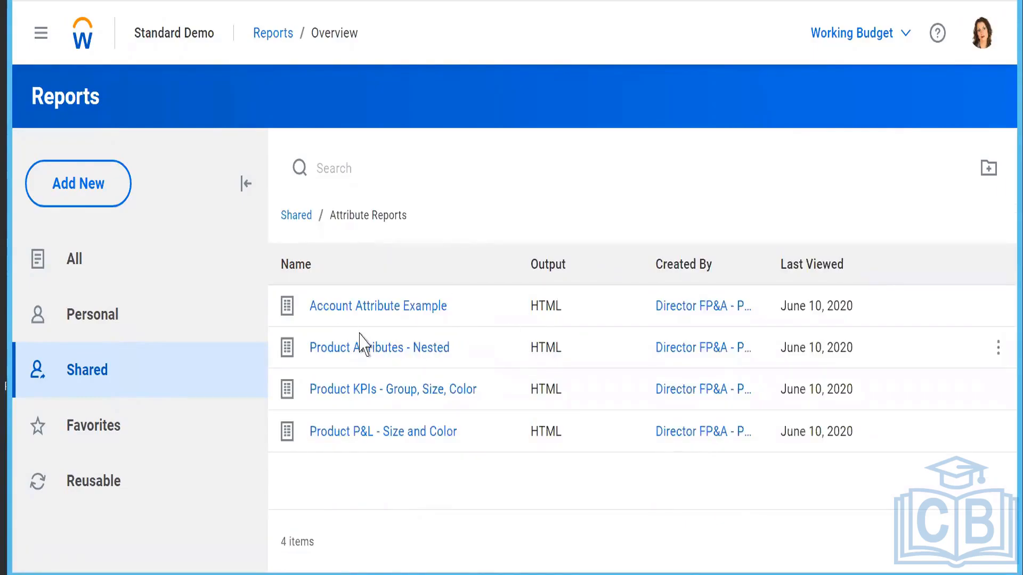
left_click(89, 196)
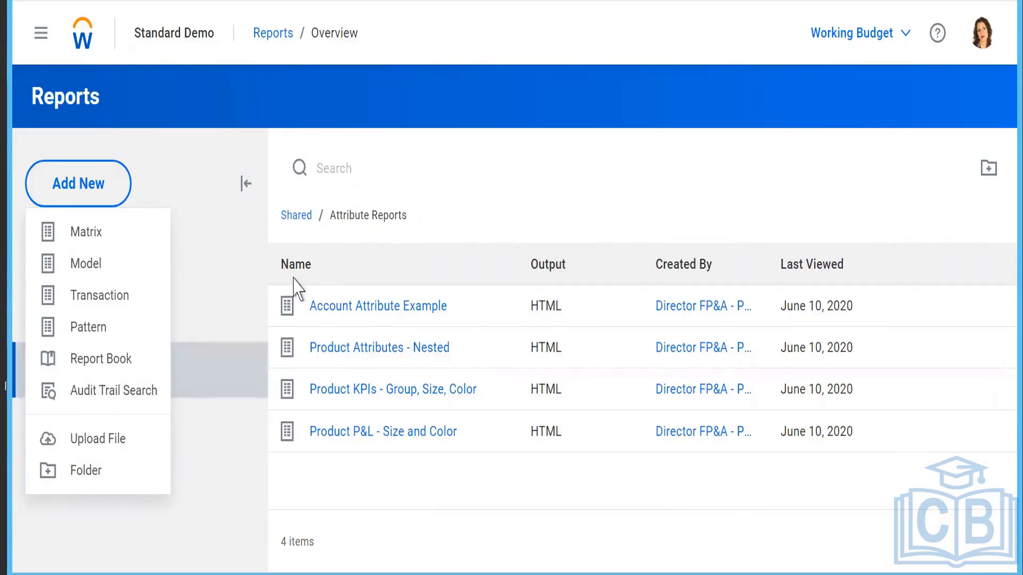
left_click(297, 217)
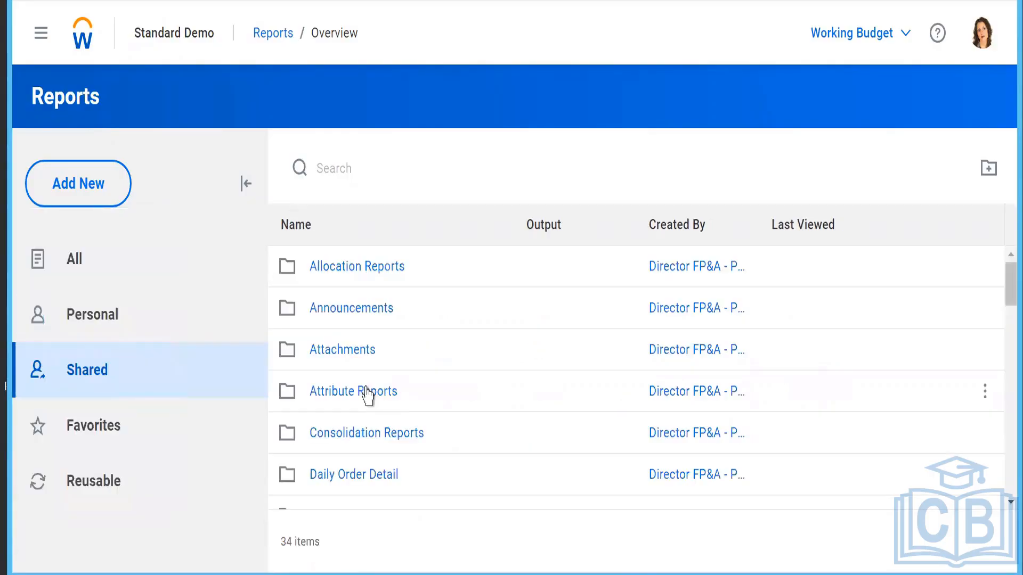
Open the shared Dimension Related Reports folder, start a file upload there, and choose the Excel workbook Practise_Report_2 as the file.
scroll(373, 459, "down", 3)
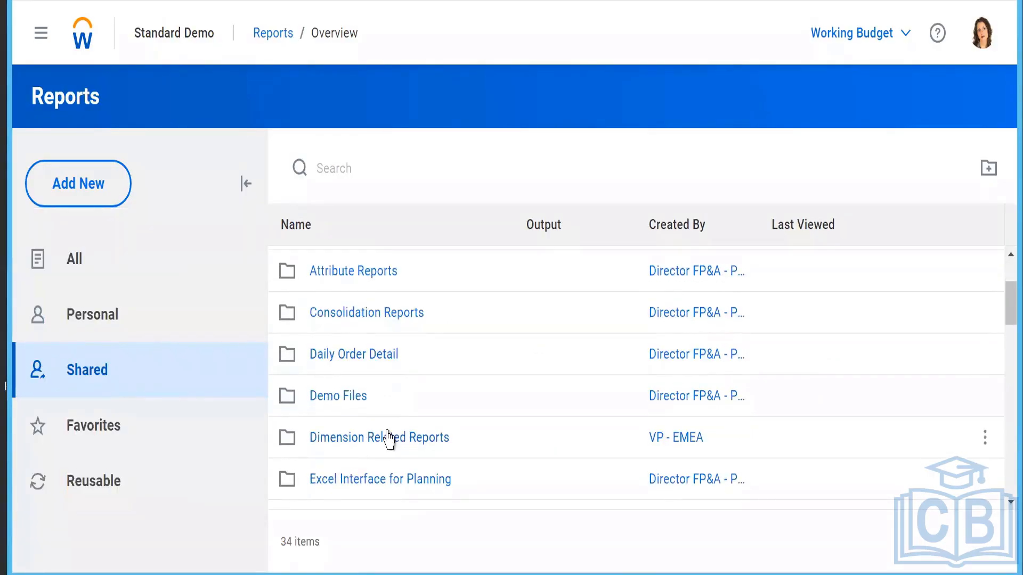
left_click(358, 390)
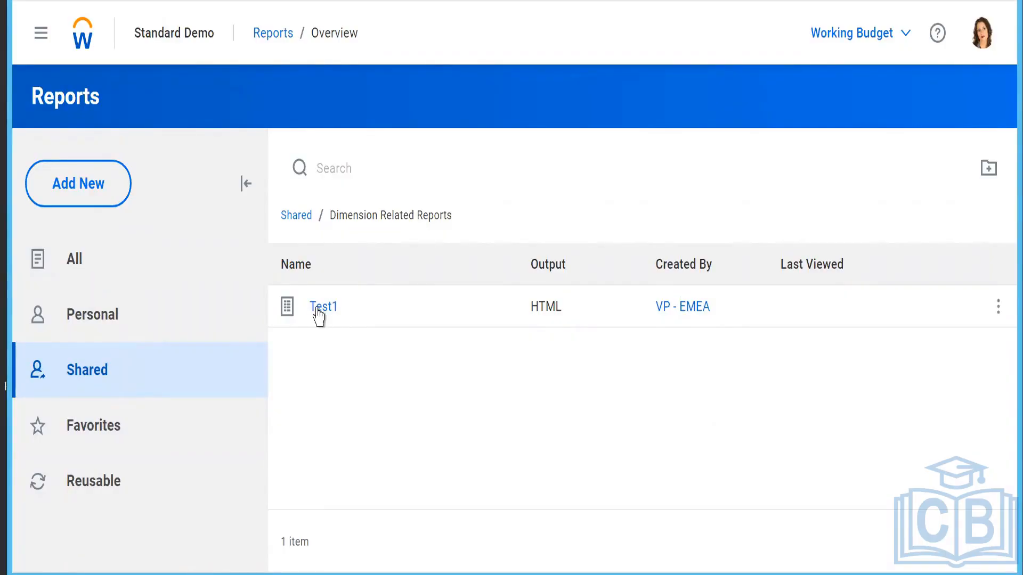
left_click(88, 192)
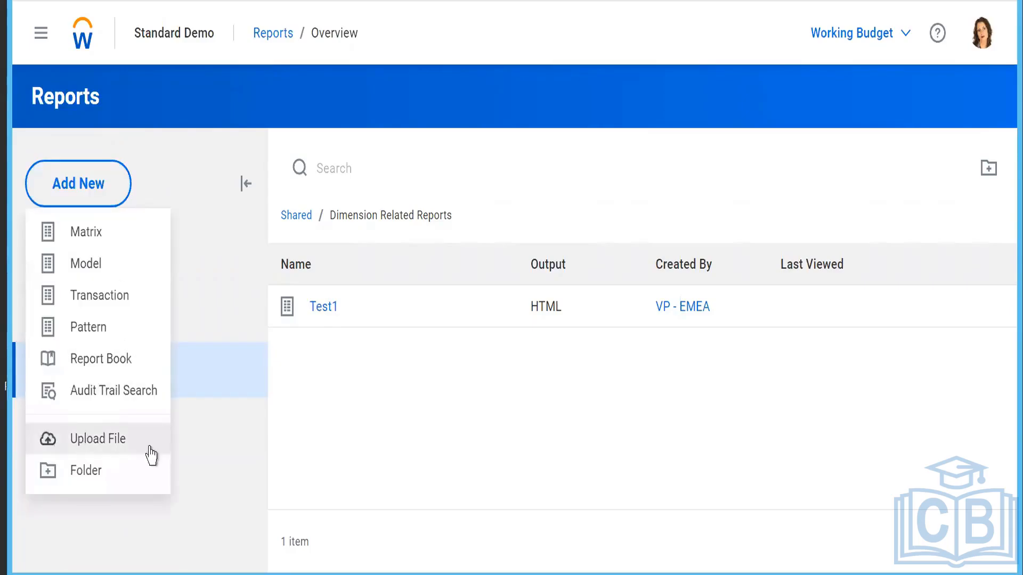
left_click(98, 441)
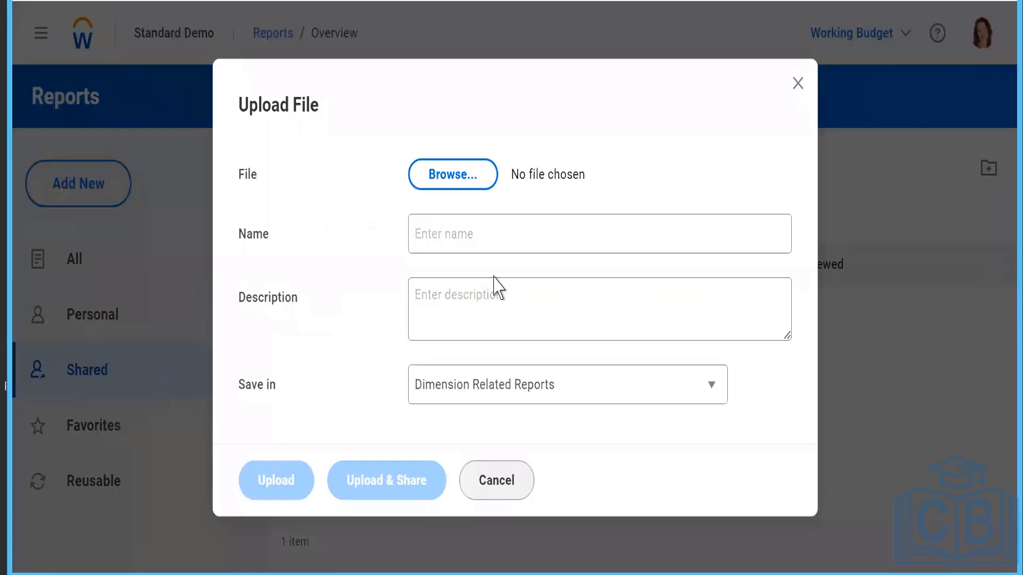
left_click(444, 180)
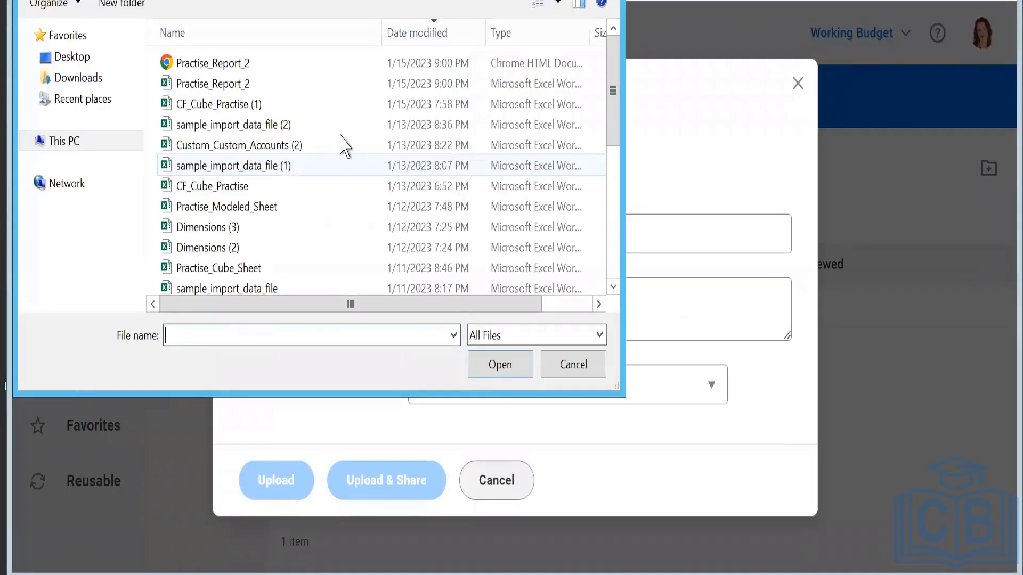
left_click(198, 90)
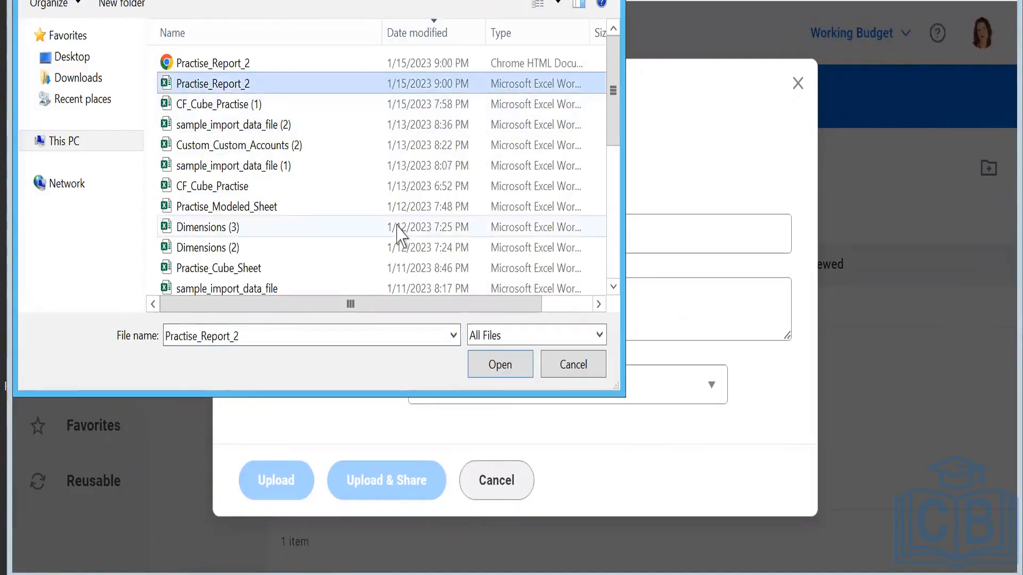
left_click(500, 366)
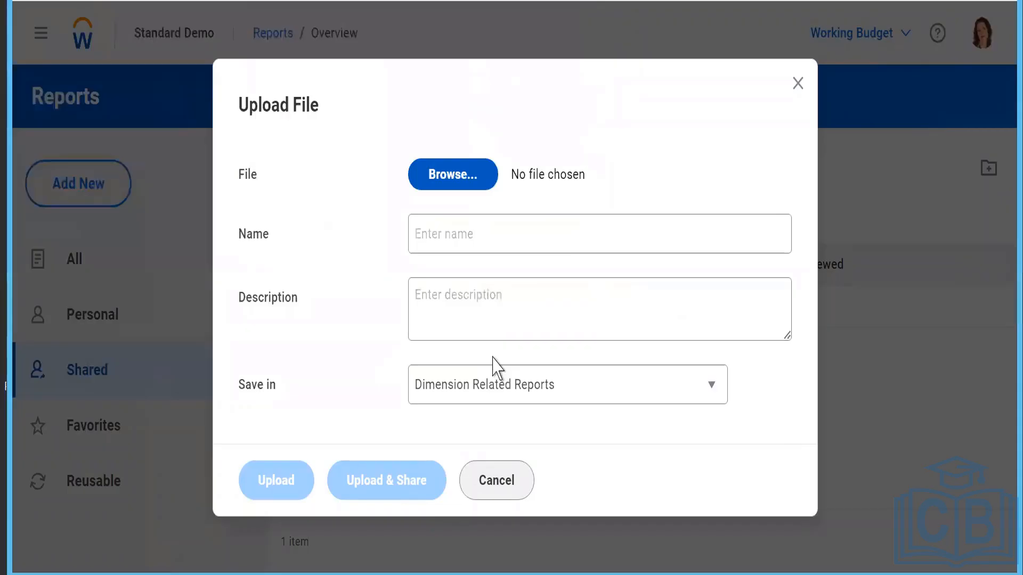
Enter "Only for demo" as the file's description, check its Dimension Related Reports destination, and upload it with sharing.
left_click(441, 306)
left_click(441, 306)
type("Only for demo")
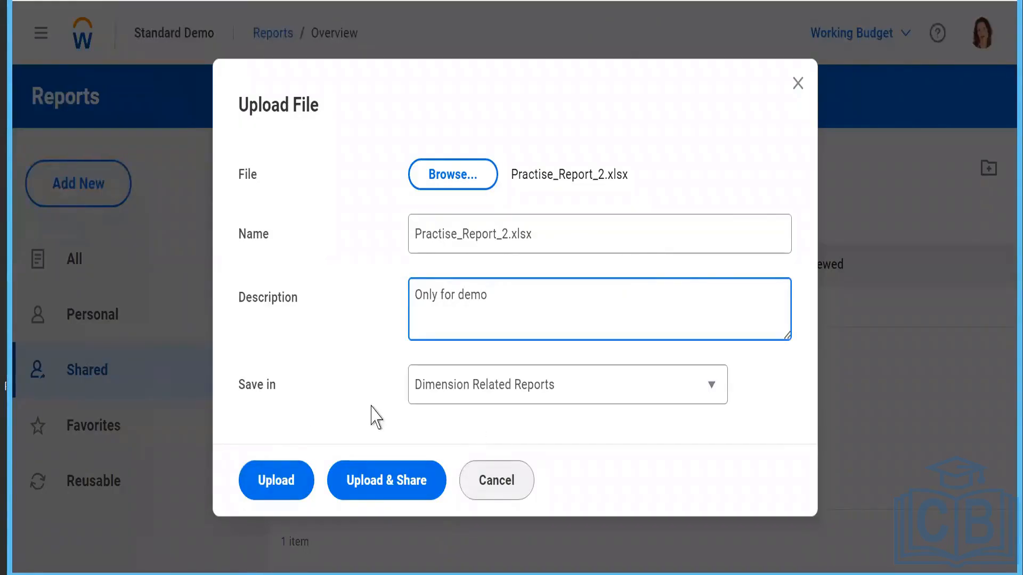
left_click(513, 387)
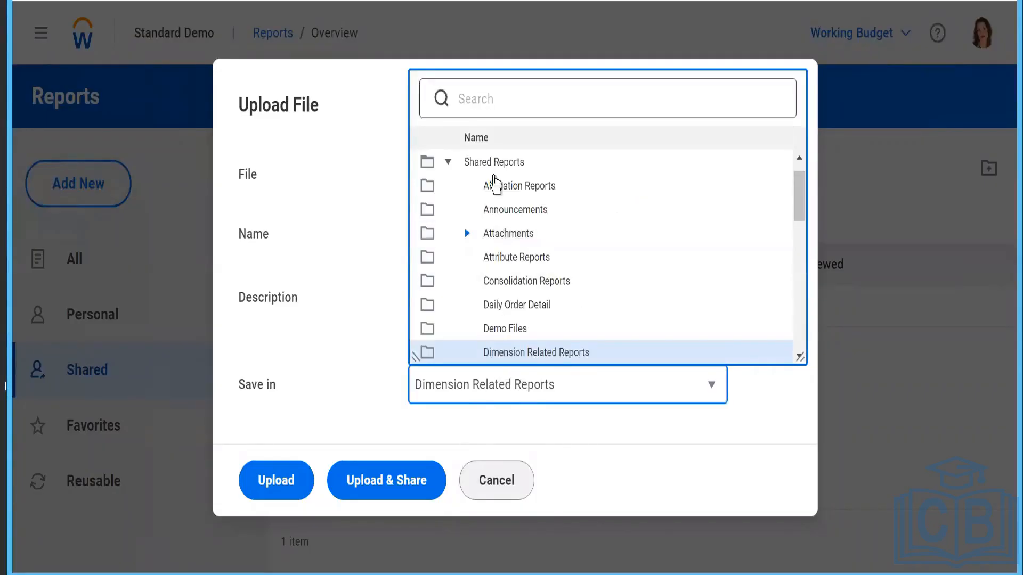
left_click(344, 279)
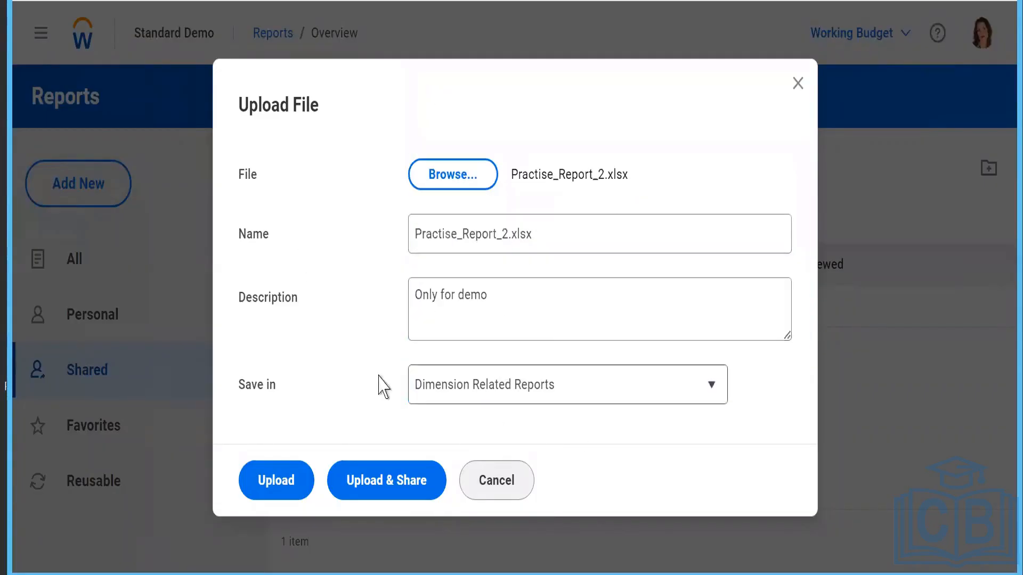
left_click(261, 484)
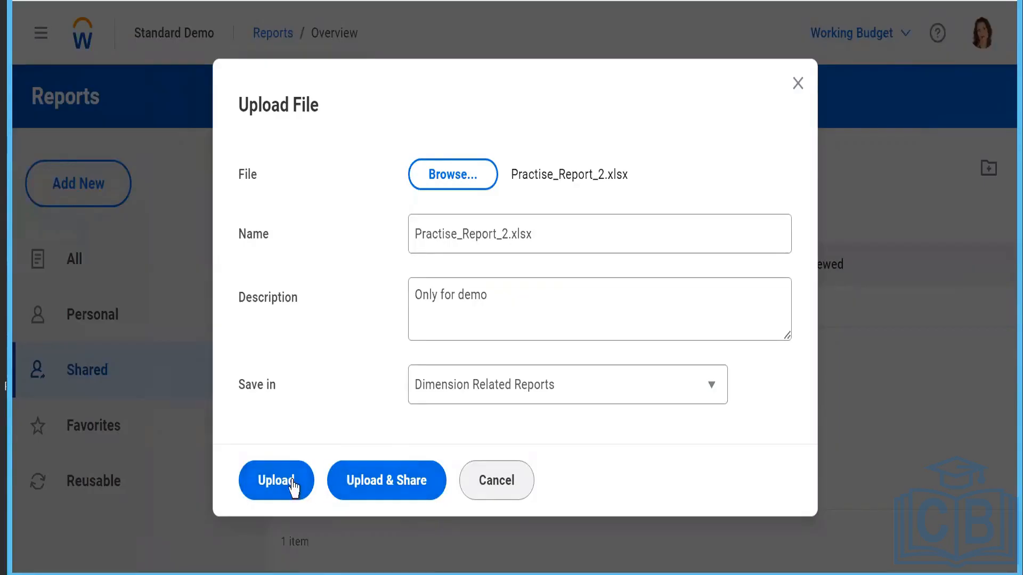
left_click(357, 483)
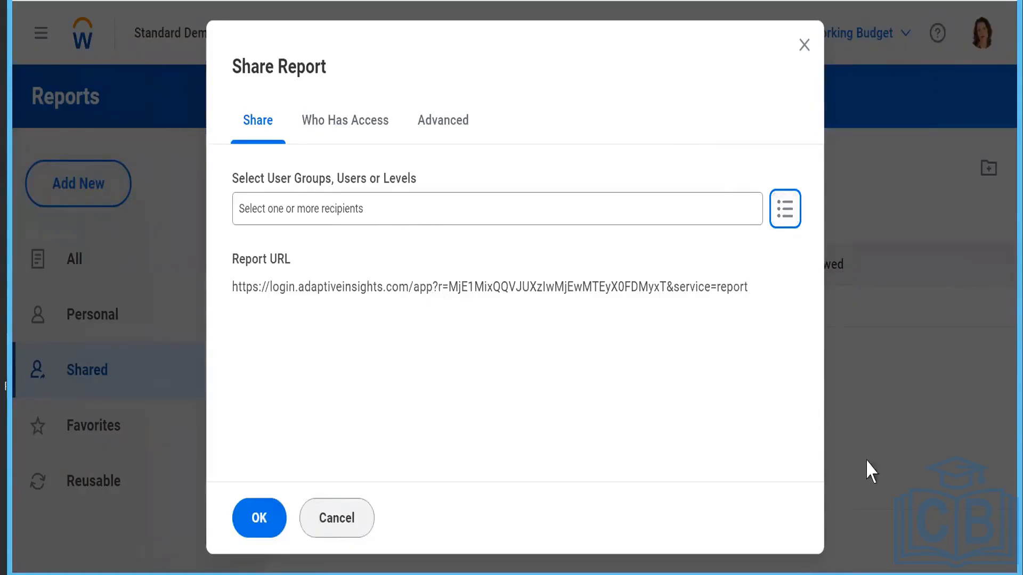
Share the uploaded file with the Director FP&A user, picked from the list of users, and confirm the sharing.
left_click(261, 207)
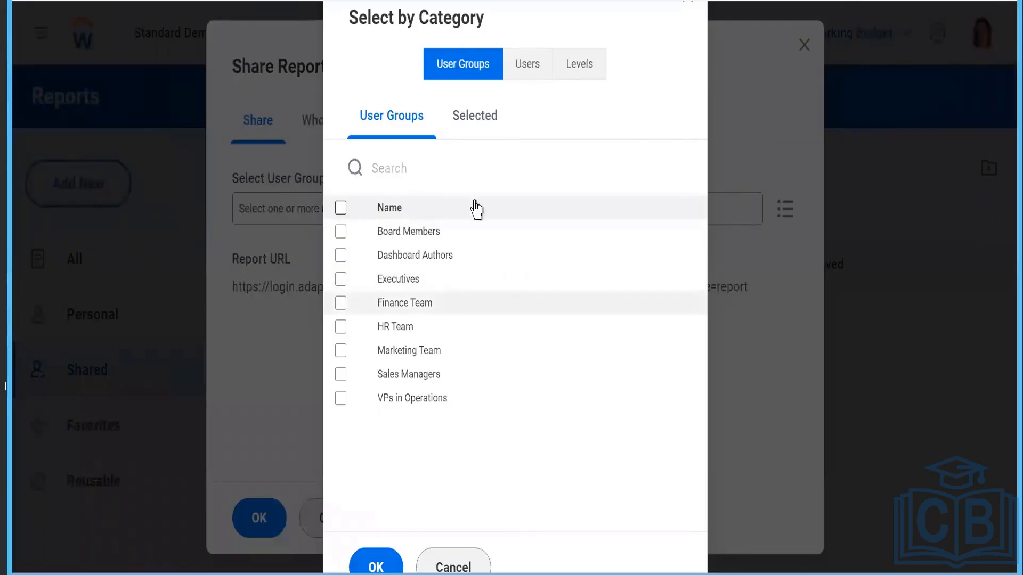
left_click(463, 168)
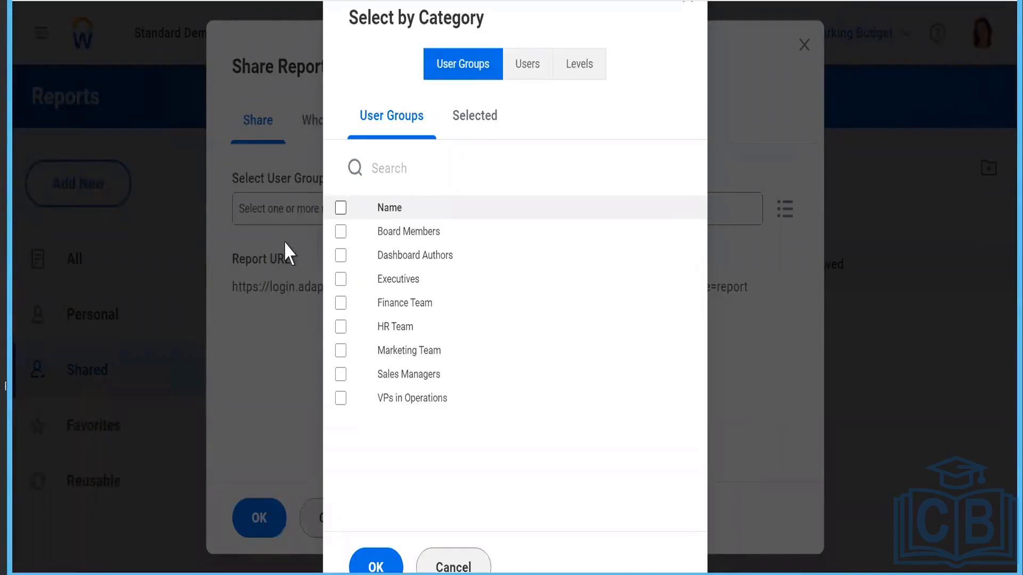
left_click(526, 69)
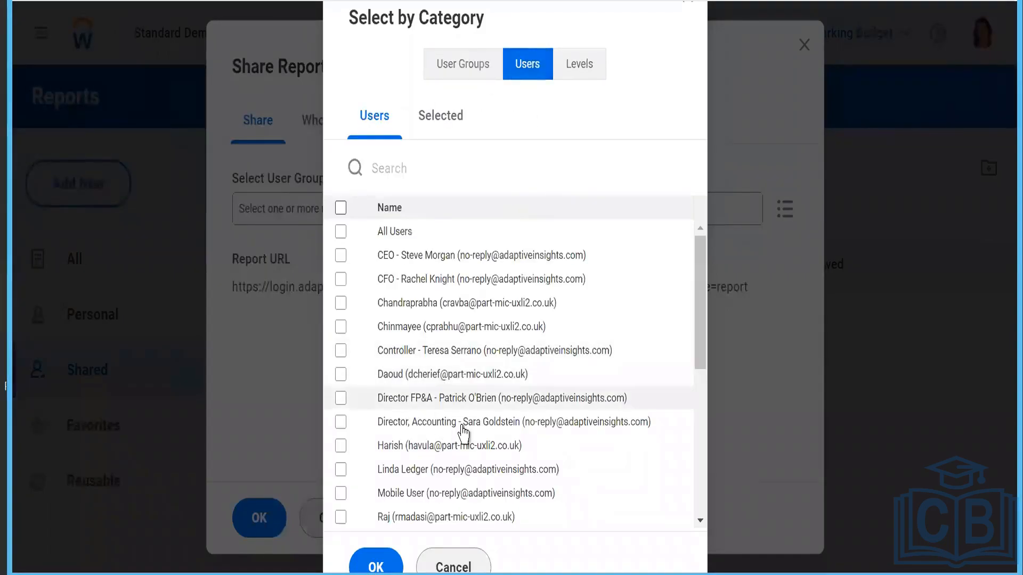
left_click(341, 398)
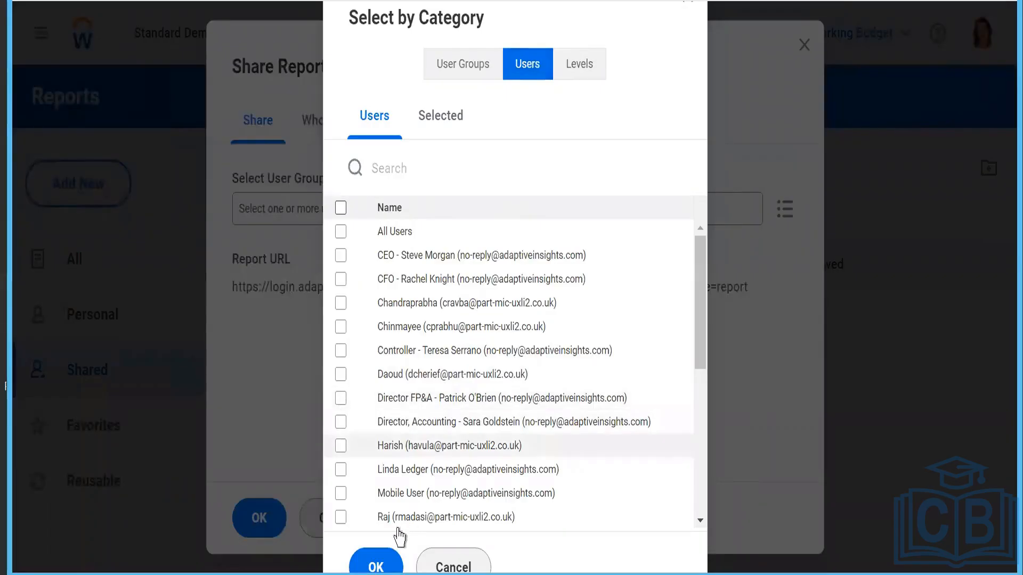
left_click(377, 567)
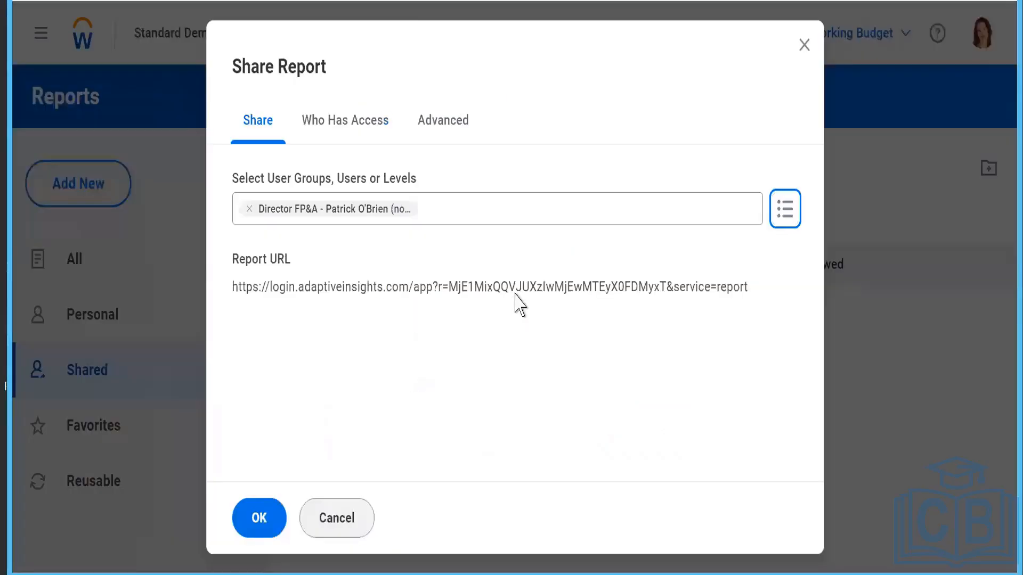
left_click(259, 519)
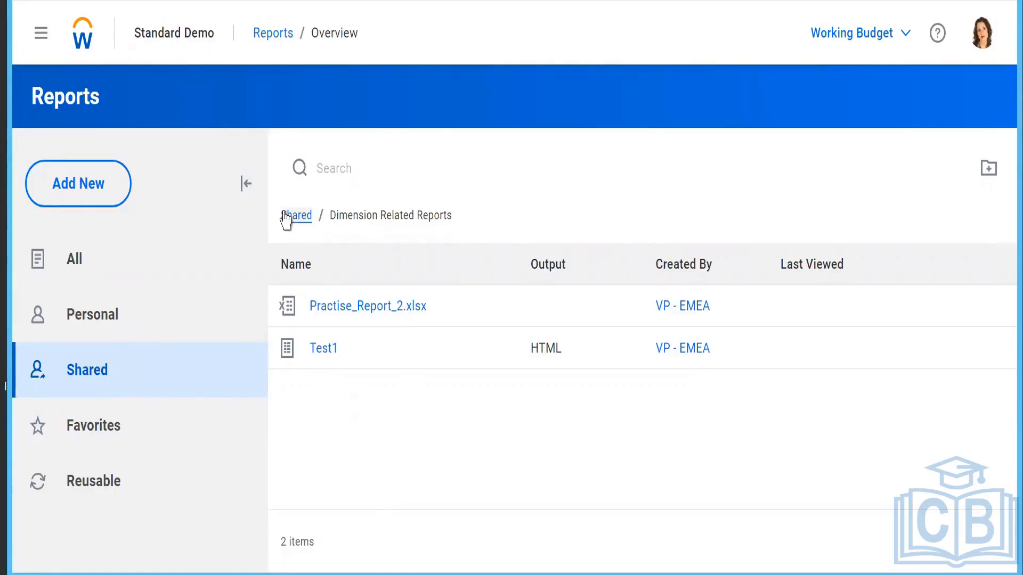
Return to the Shared area, look through its report folders, and review the item types that can be added.
left_click(100, 374)
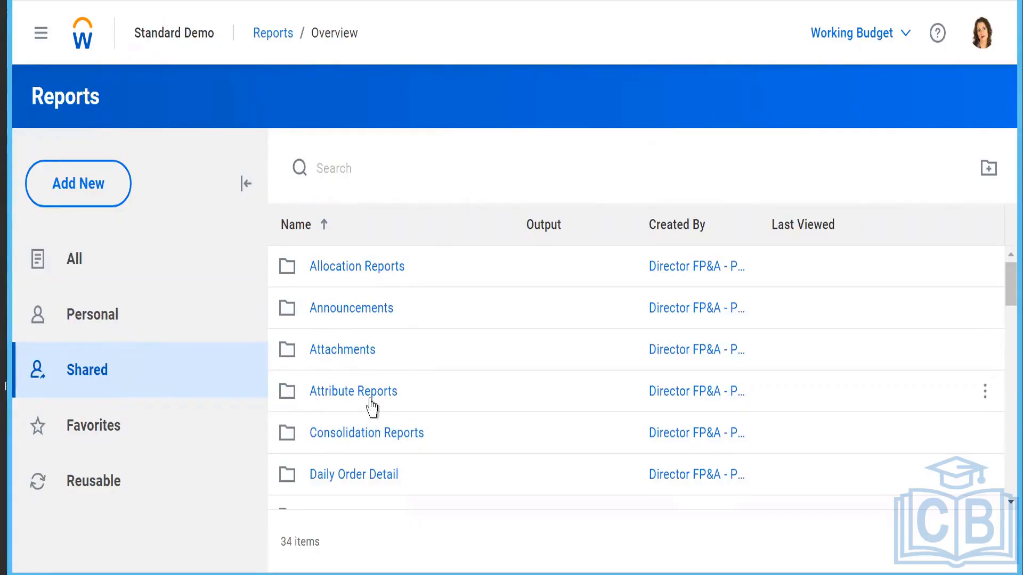
scroll(405, 428, "down", 5)
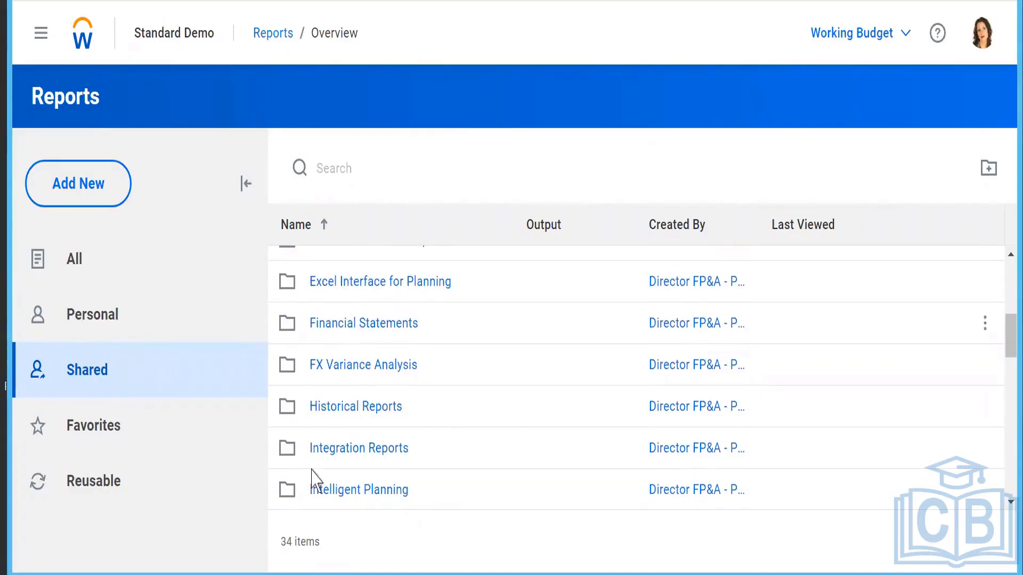
scroll(415, 436, "down", 3)
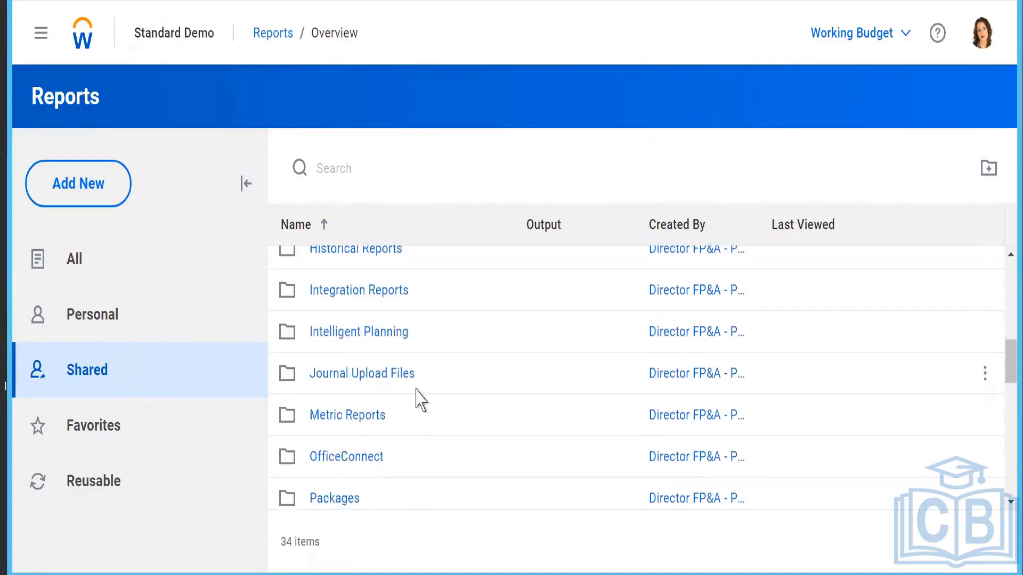
scroll(421, 400, "up", 4)
scroll(419, 399, "up", 3)
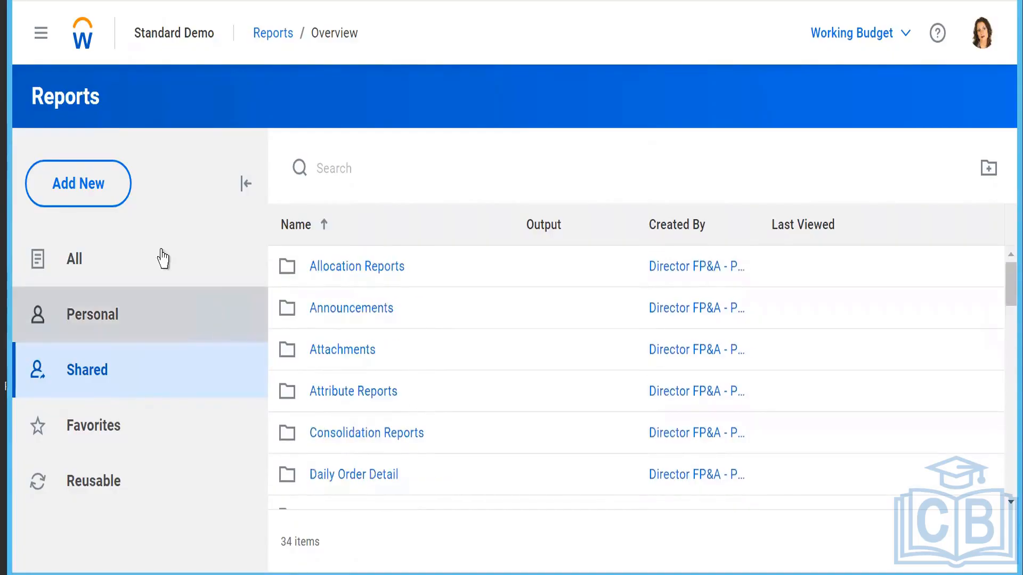
left_click(91, 186)
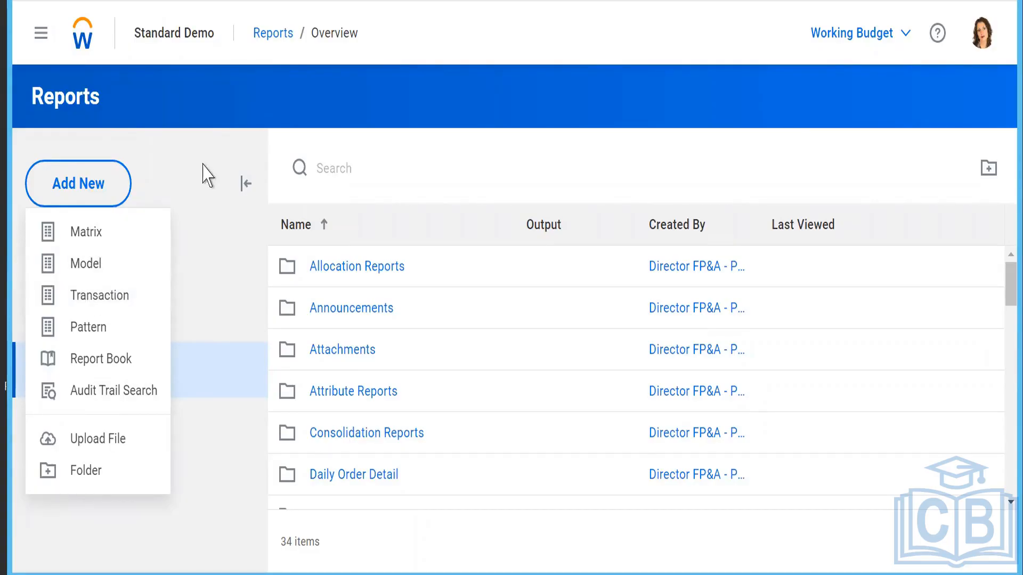
left_click(208, 176)
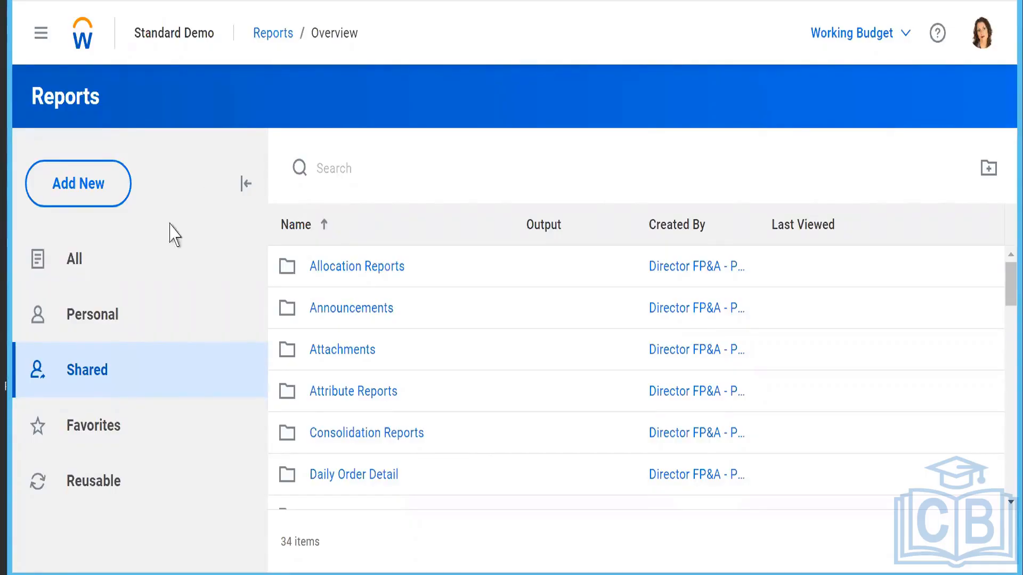
Create a new transaction report from the Shared area.
left_click(59, 192)
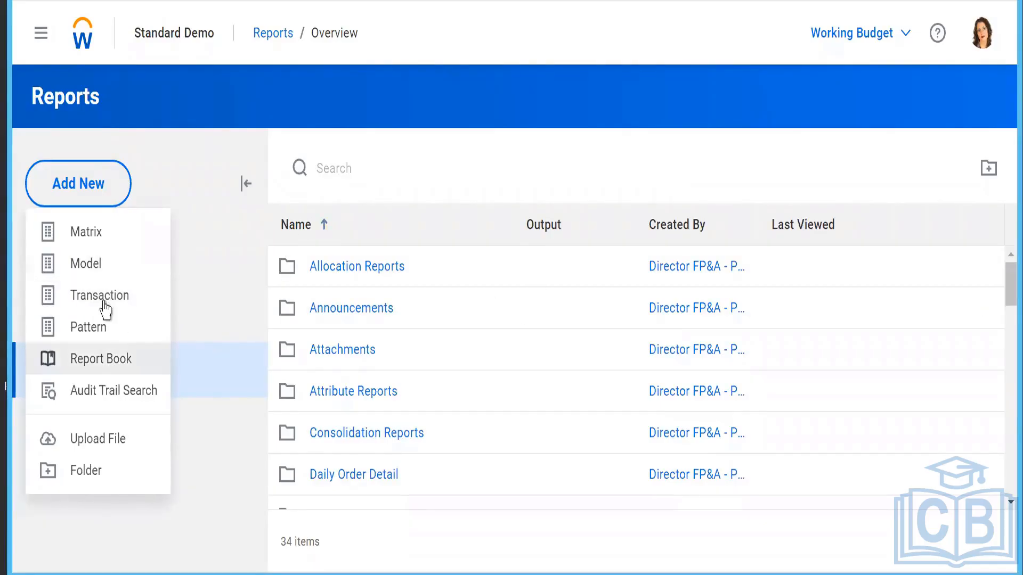
left_click(84, 298)
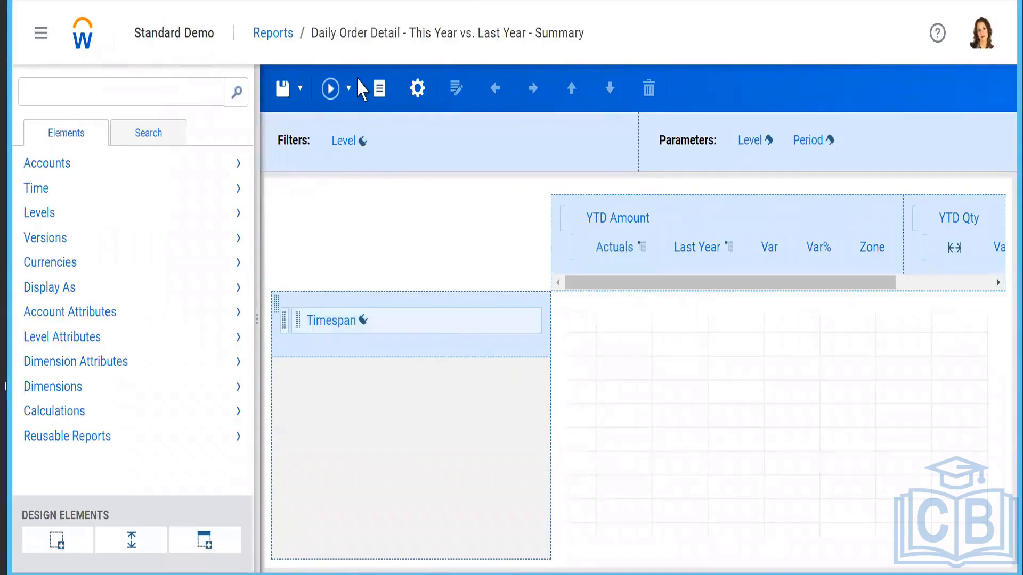
Run the Daily Order Detail - This Year vs. Last Year - Summary report as HTML in a new window and return to editing.
left_click(351, 94)
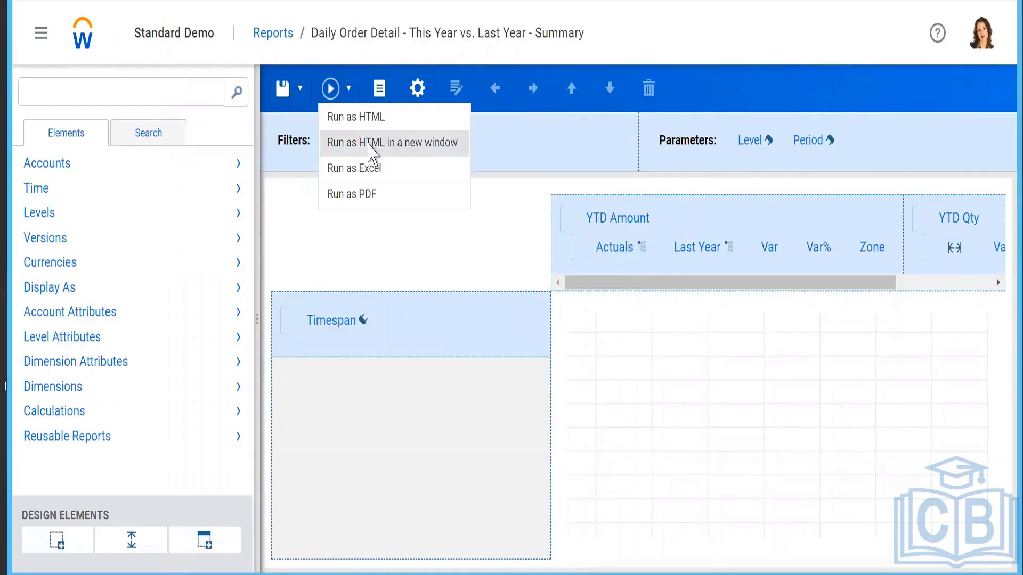
left_click(383, 153)
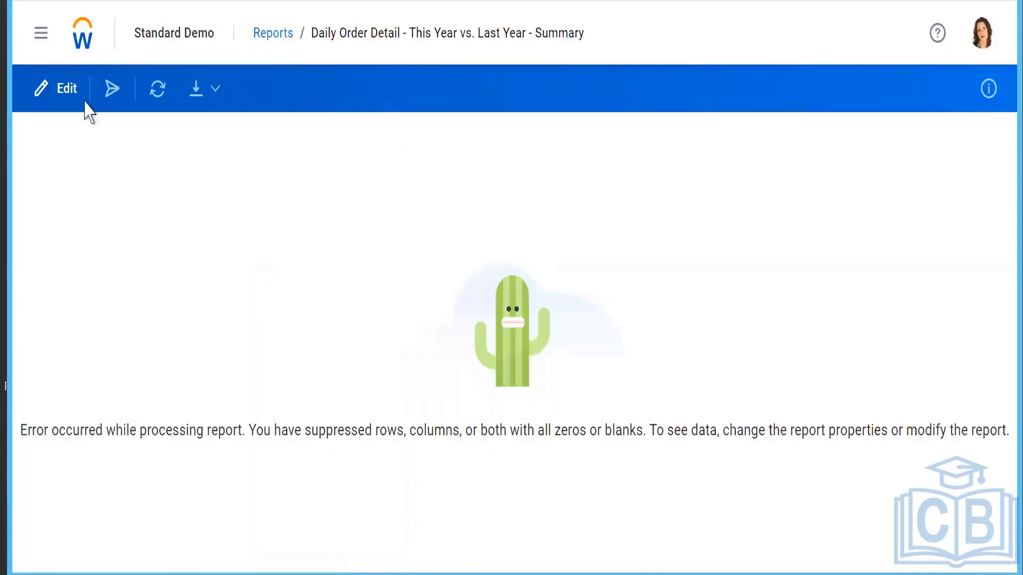
left_click(59, 89)
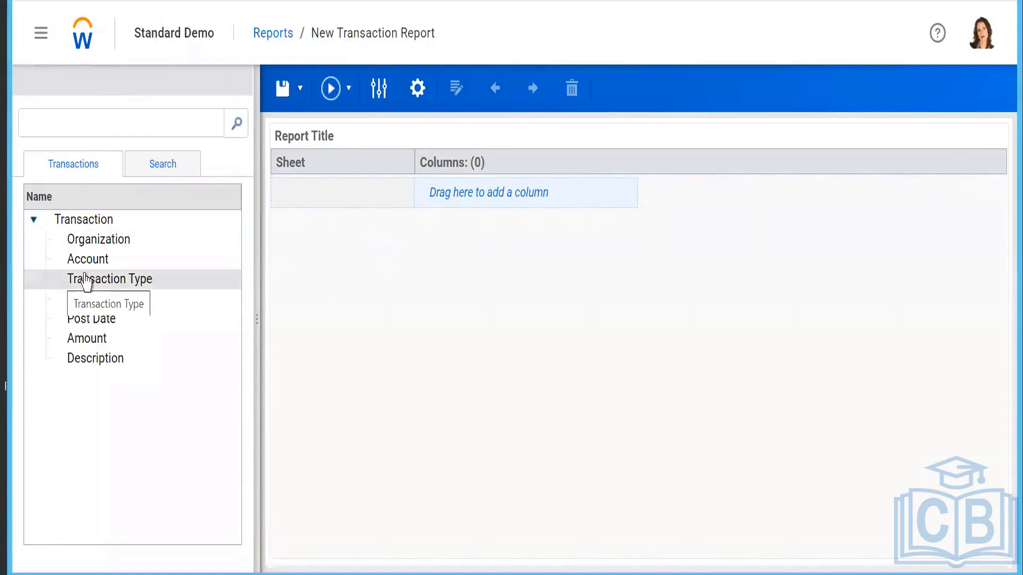
Add Organization, Account, Transaction Type, Post Date, Amount and Description columns to the new transaction report, and turn on the total for Amount.
left_click_drag(96, 248, 453, 200)
left_click_drag(73, 271, 533, 201)
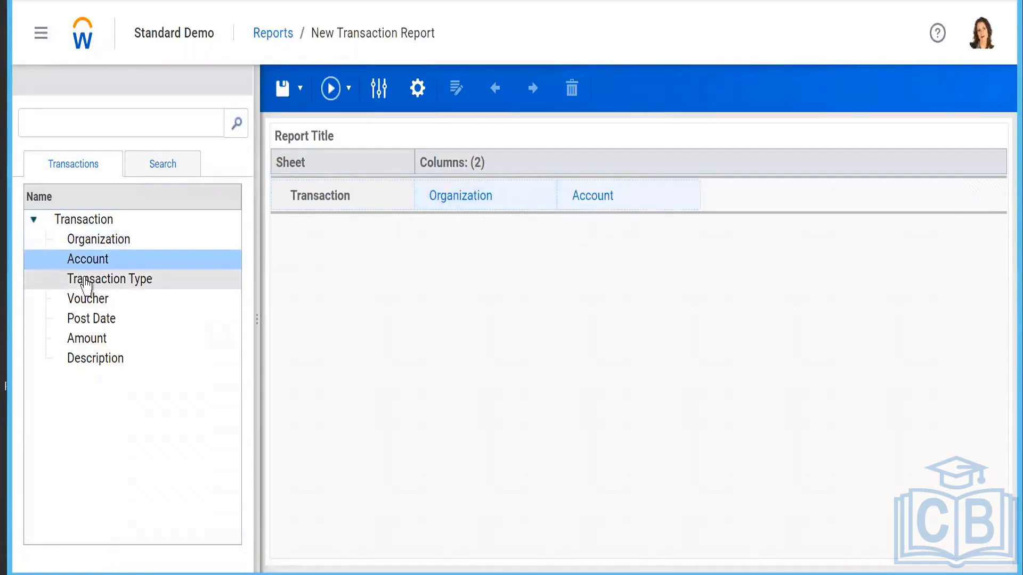
left_click_drag(85, 283, 702, 199)
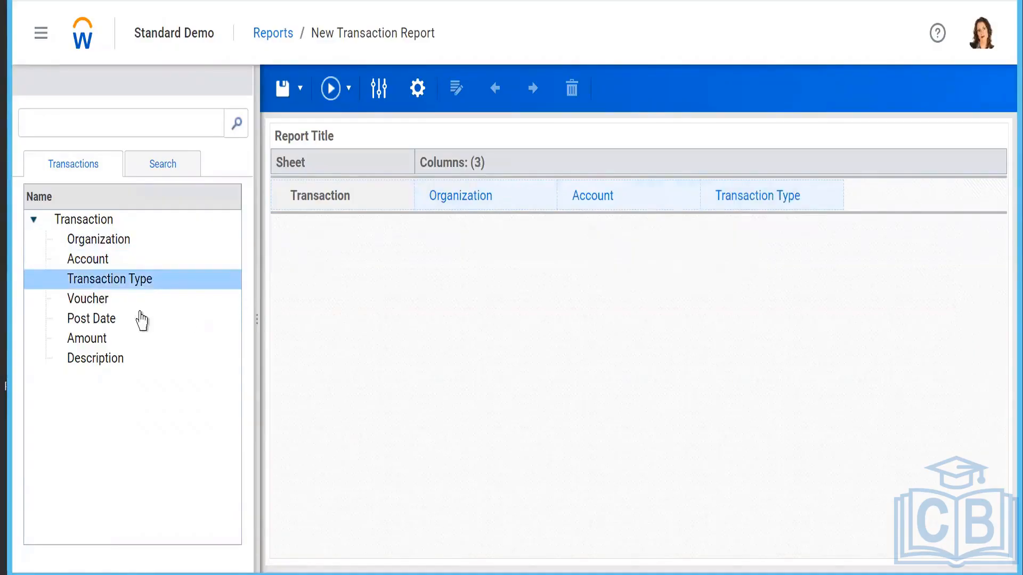
left_click_drag(93, 321, 811, 197)
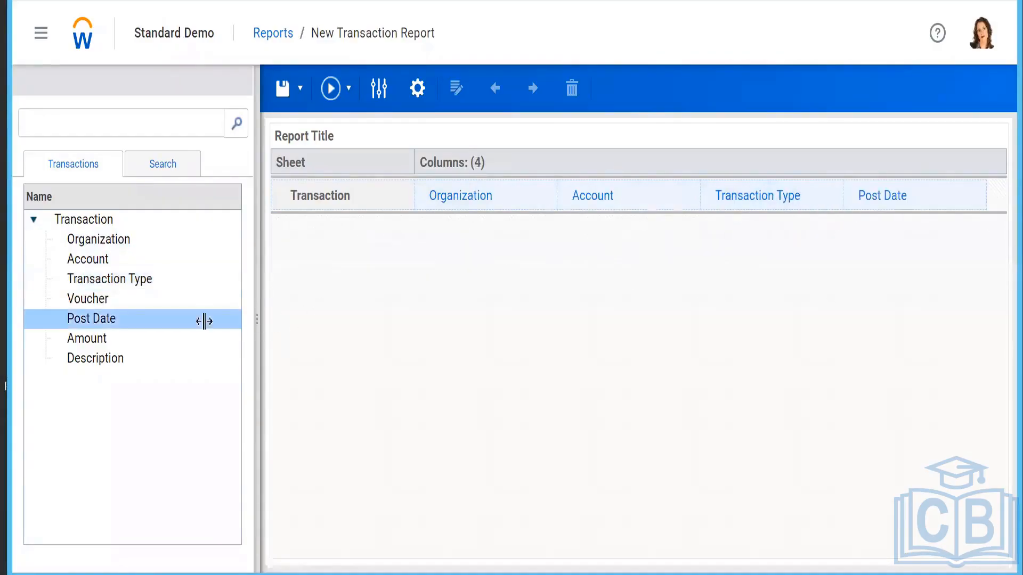
left_click_drag(99, 346, 975, 201)
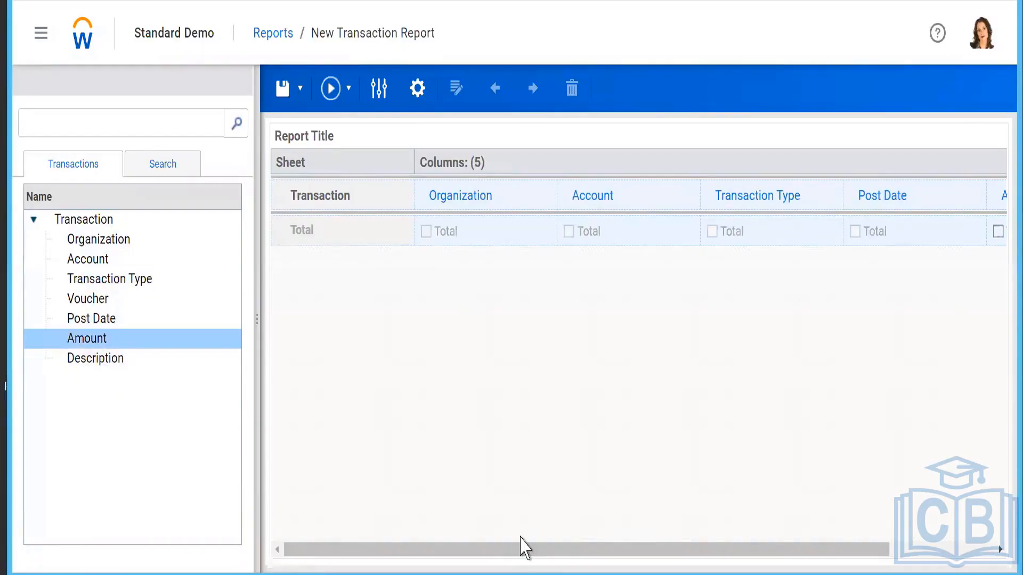
left_click_drag(495, 551, 722, 538)
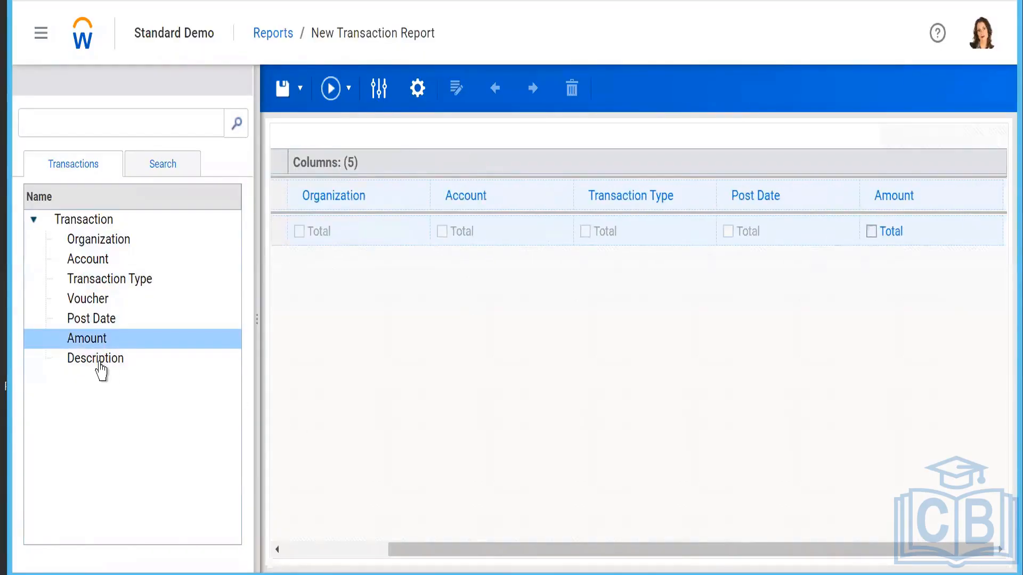
left_click_drag(533, 299, 1000, 208)
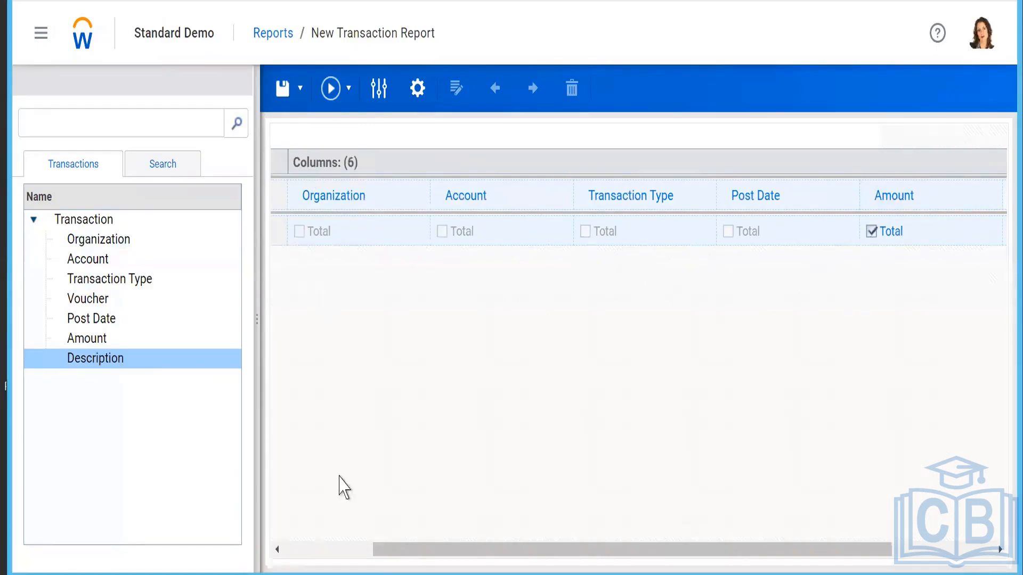
Save the new transaction report as Transaction Report Demo, a personal report in Personal Reports with HTML Report as default output.
left_click(302, 97)
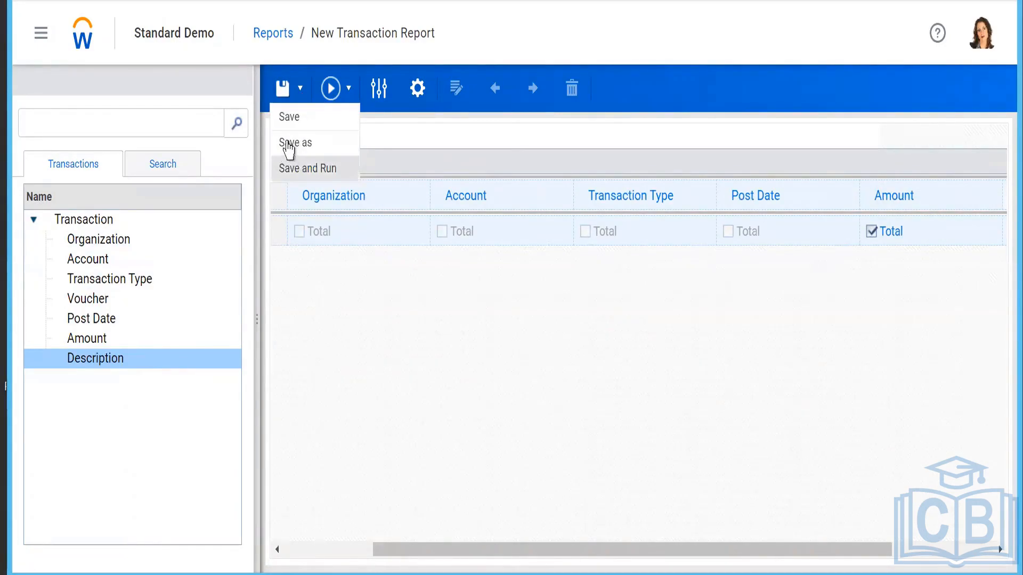
left_click(292, 146)
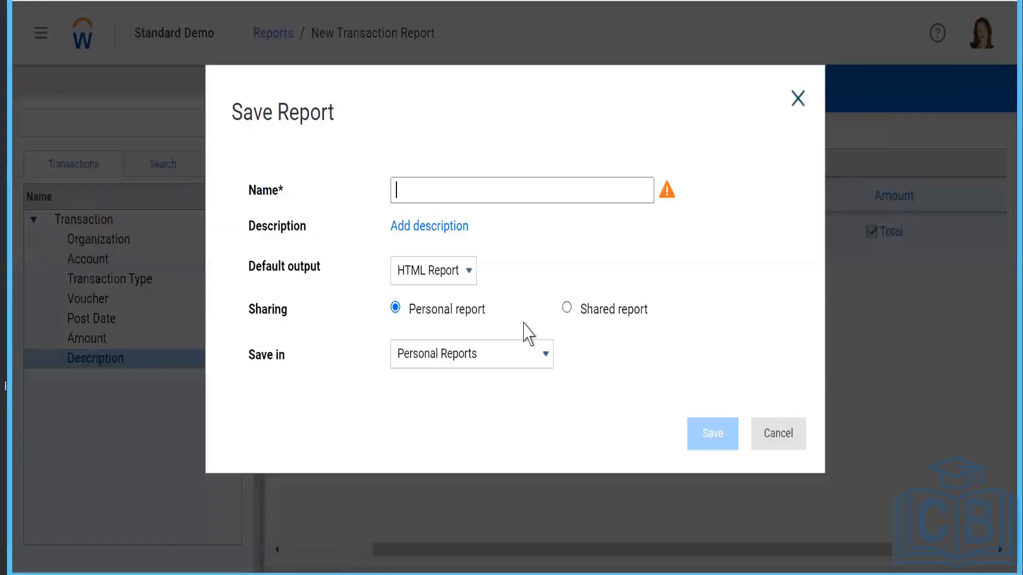
type("Transa")
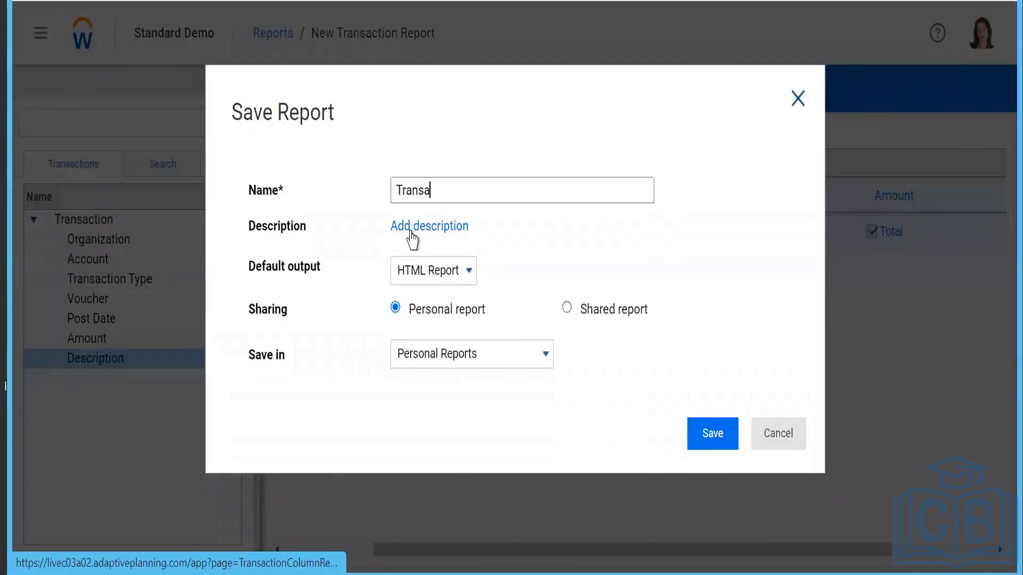
type("ction Report Demo")
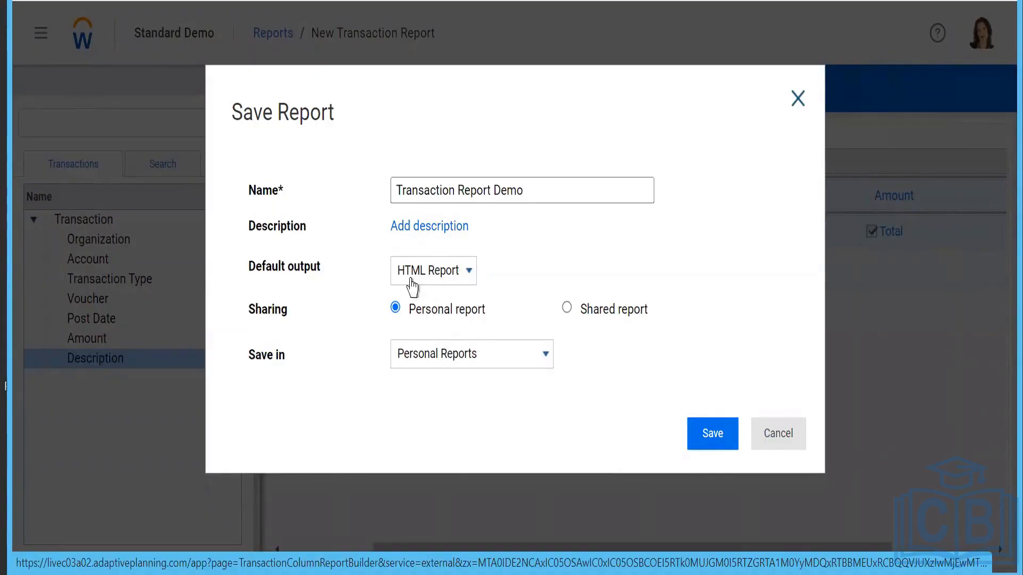
left_click(714, 440)
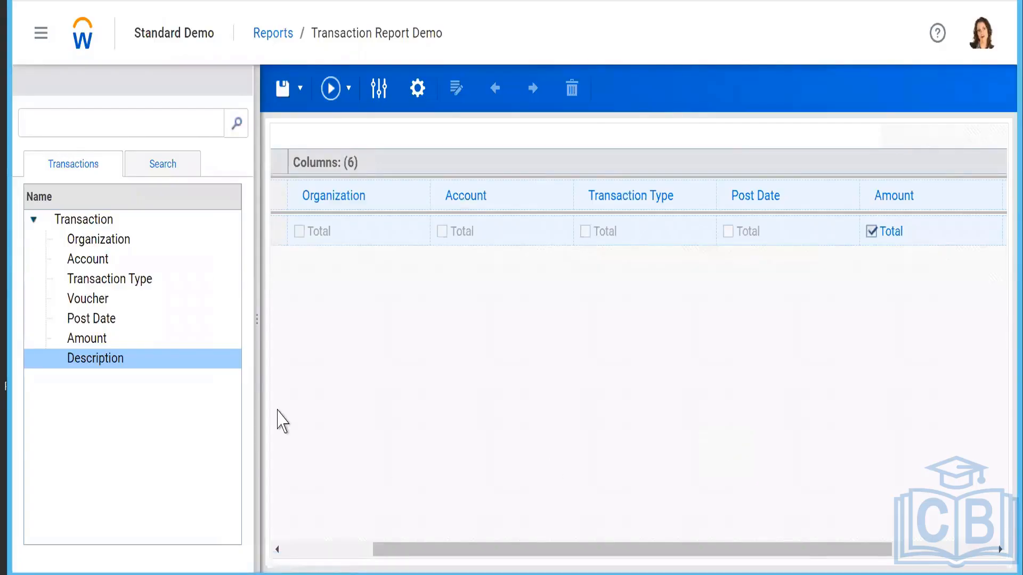
Run Transaction Report Demo and set the page size of its output to 1000.
left_click(350, 89)
left_click(346, 151)
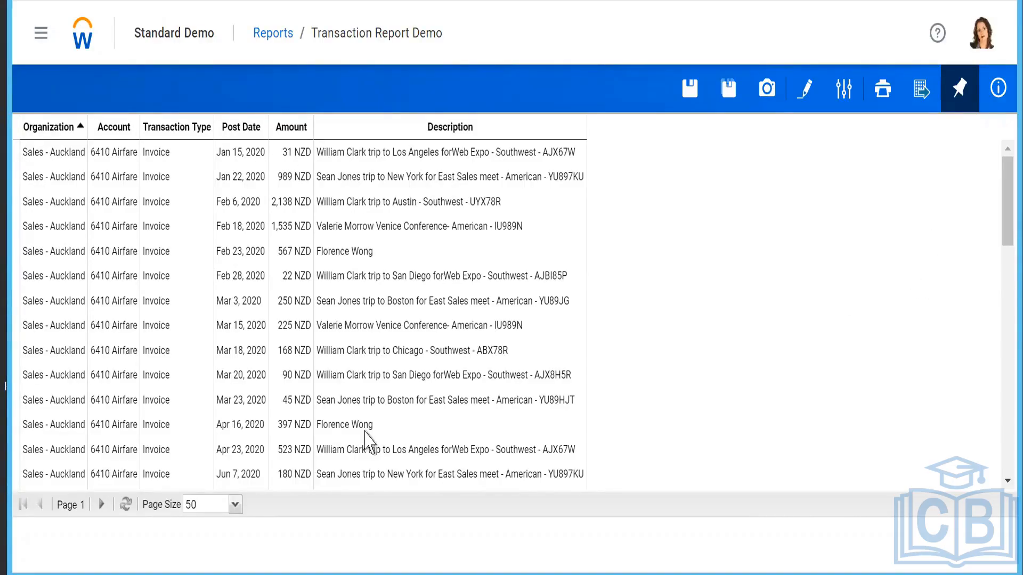
left_click(234, 505)
left_click(196, 431)
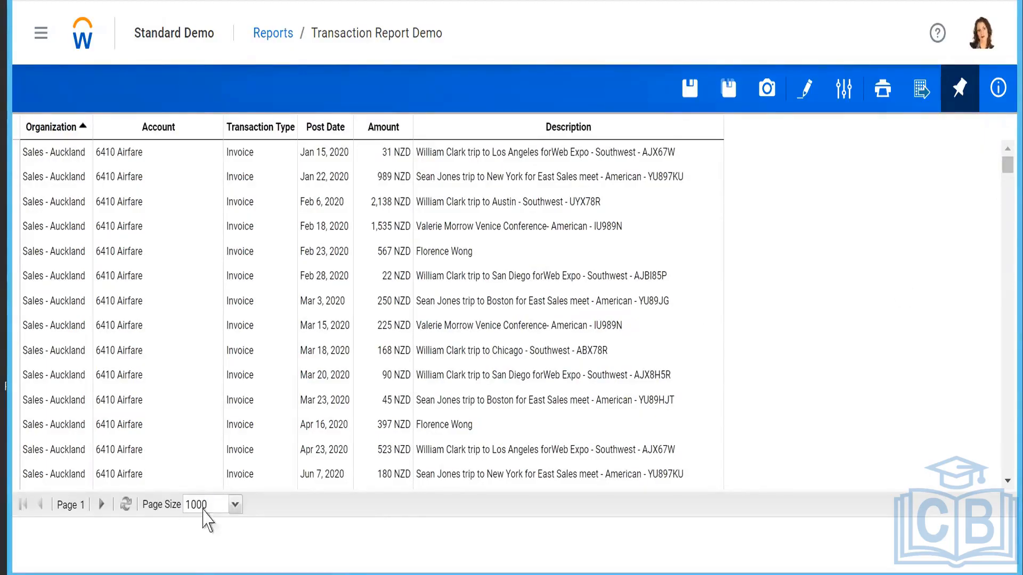
left_click(237, 509)
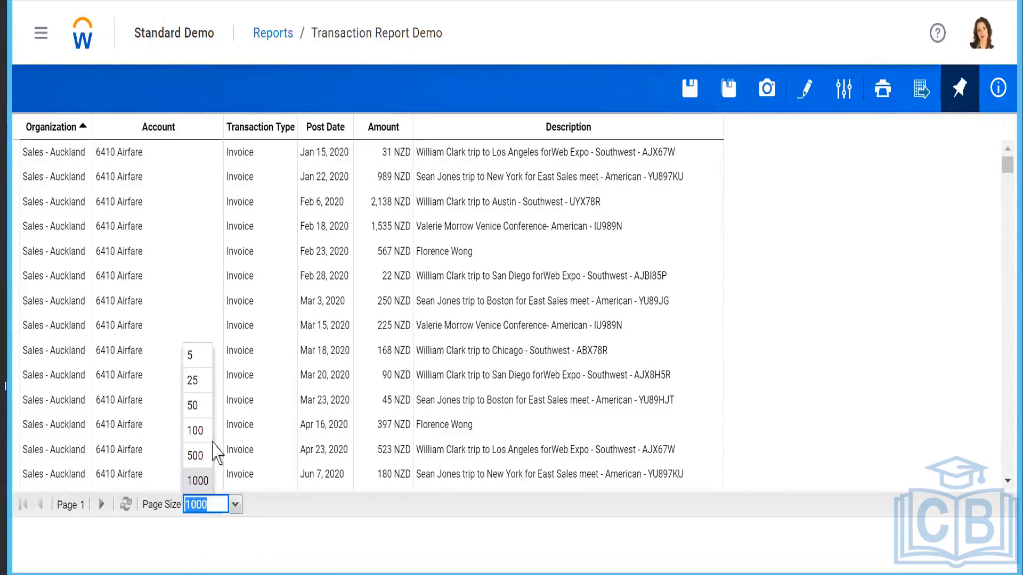
left_click(886, 285)
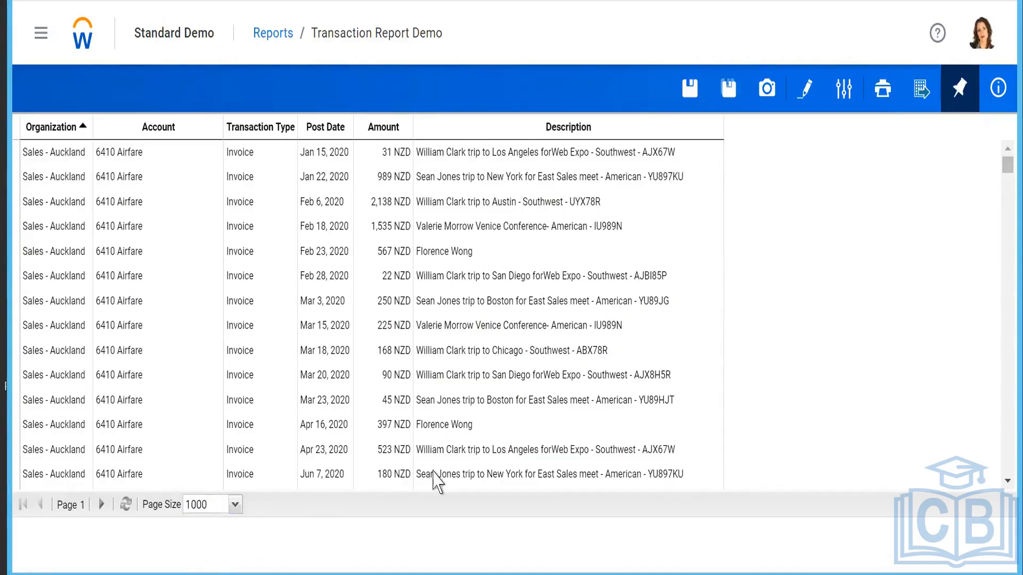
left_click_drag(1003, 171, 998, 139)
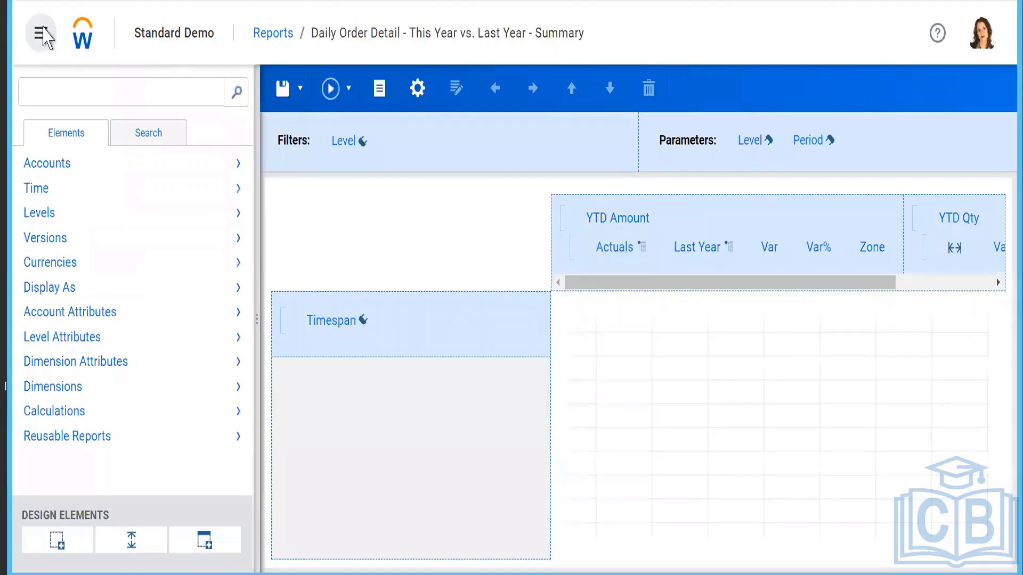
Search the General Ledger Accounts in Modeling for 6410 and open the details of the 6410 Airfare account.
left_click(41, 33)
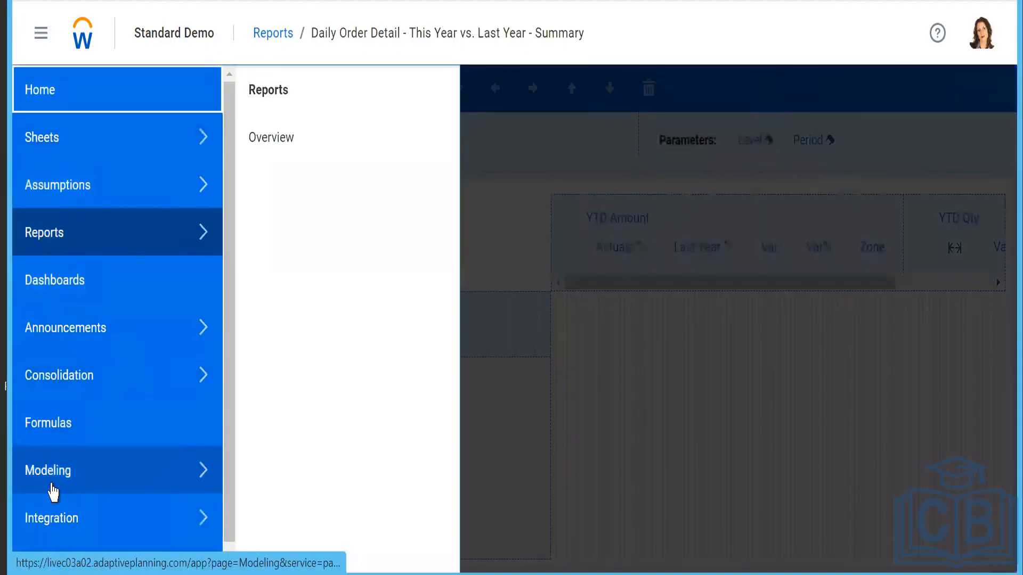
left_click(53, 491)
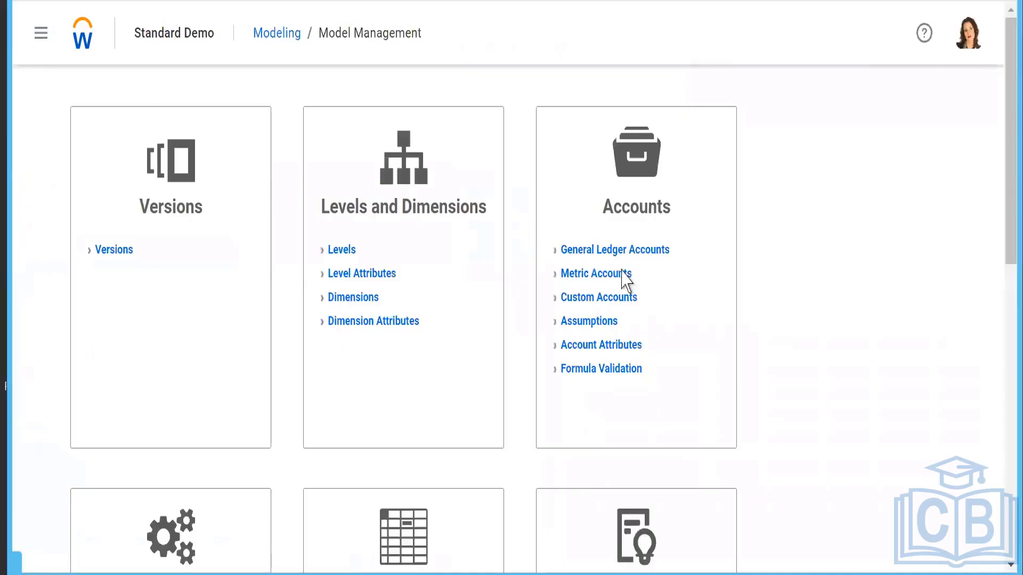
left_click(591, 251)
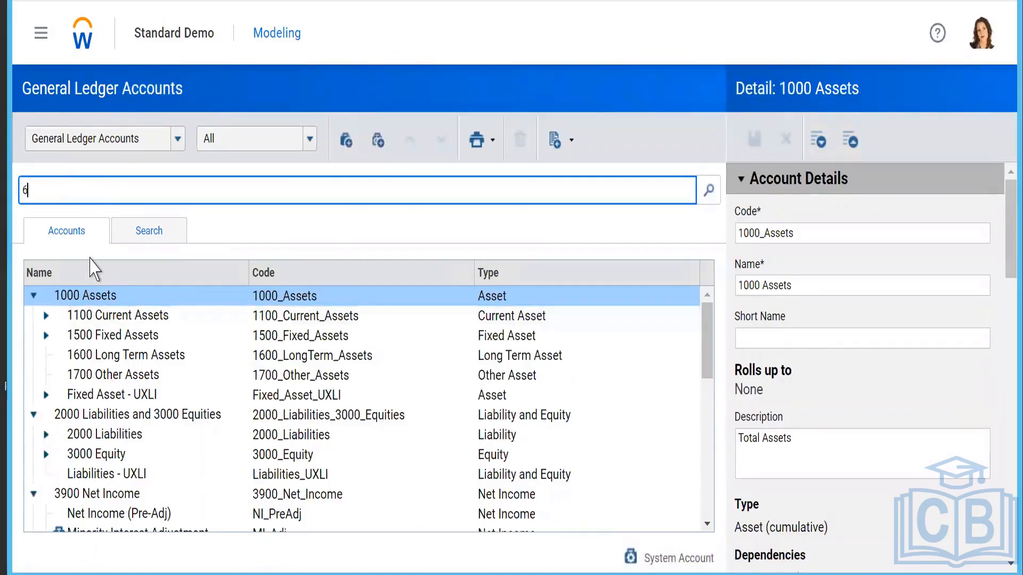
type("410")
key("Return")
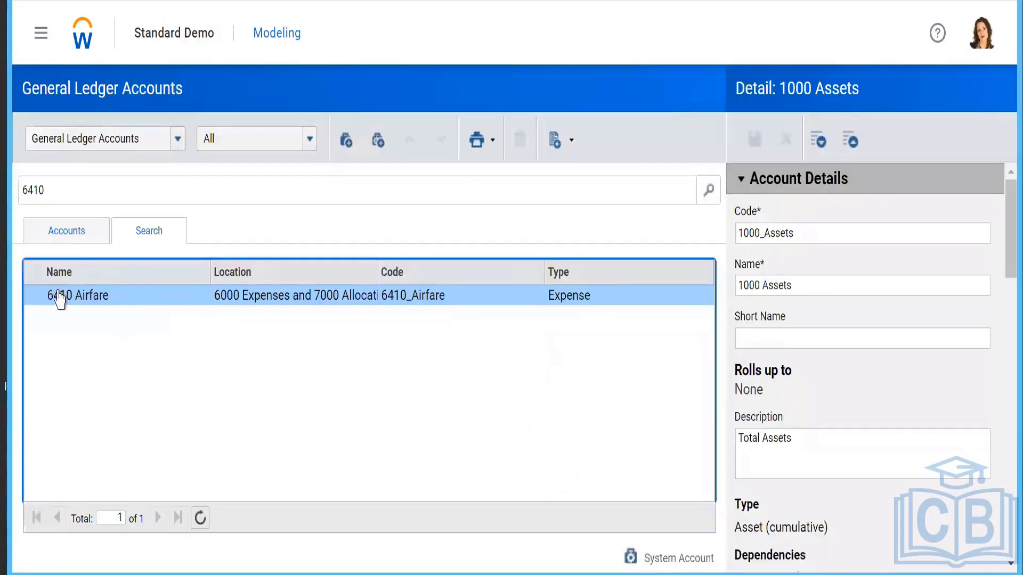
left_click(60, 297)
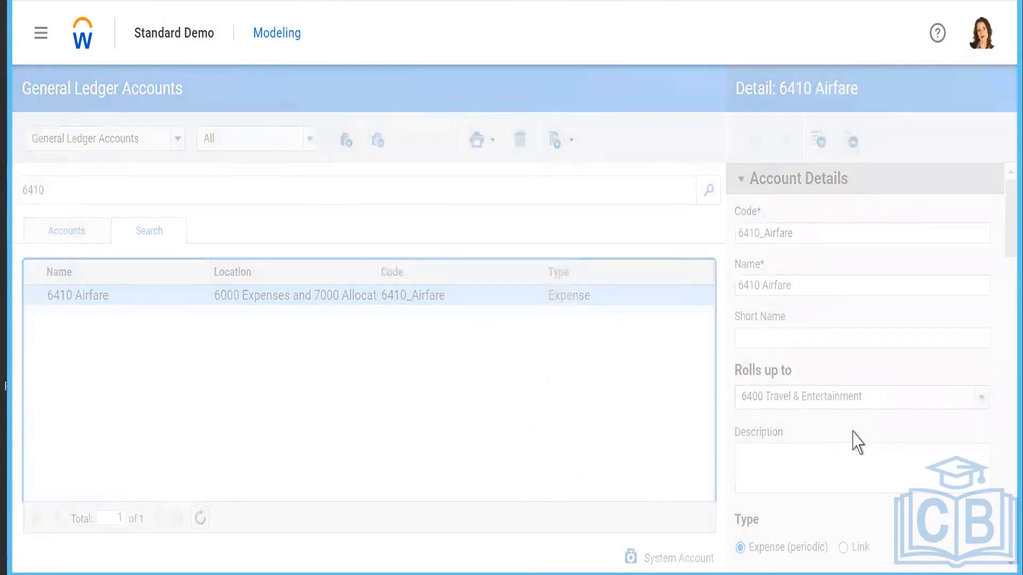
Examine the 6410 Airfare account's settings, from its type, formulas and attributes to data type, sheets, data privacy and parent account.
scroll(856, 441, "down", 2)
scroll(850, 397, "down", 5)
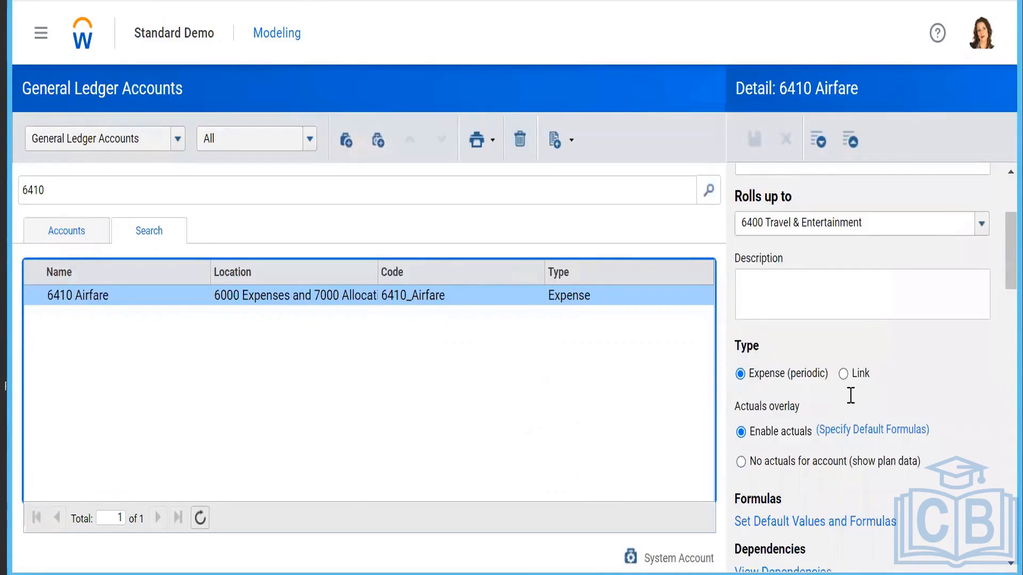
scroll(845, 400, "up", 3)
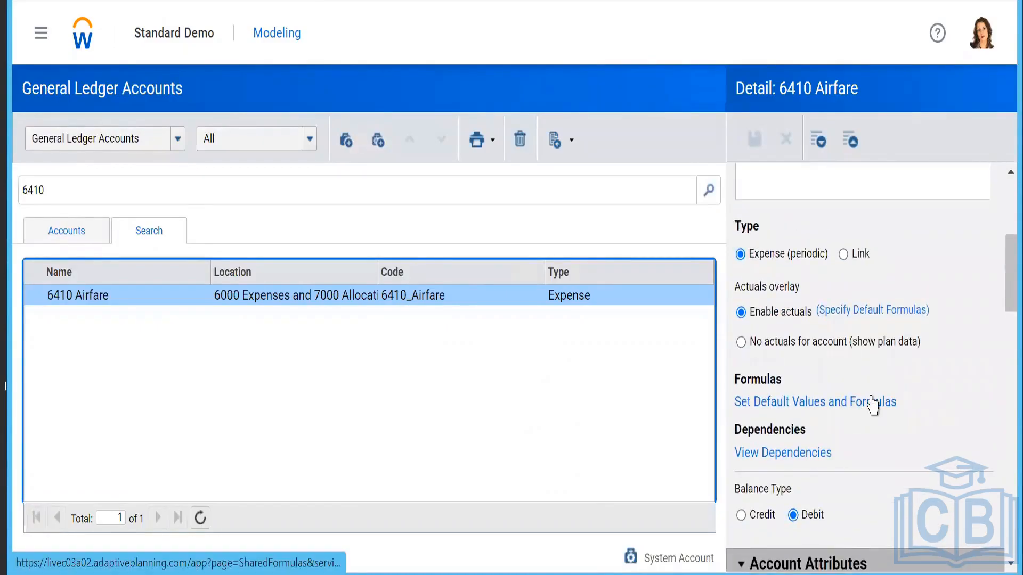
scroll(873, 406, "down", 1)
scroll(872, 406, "down", 8)
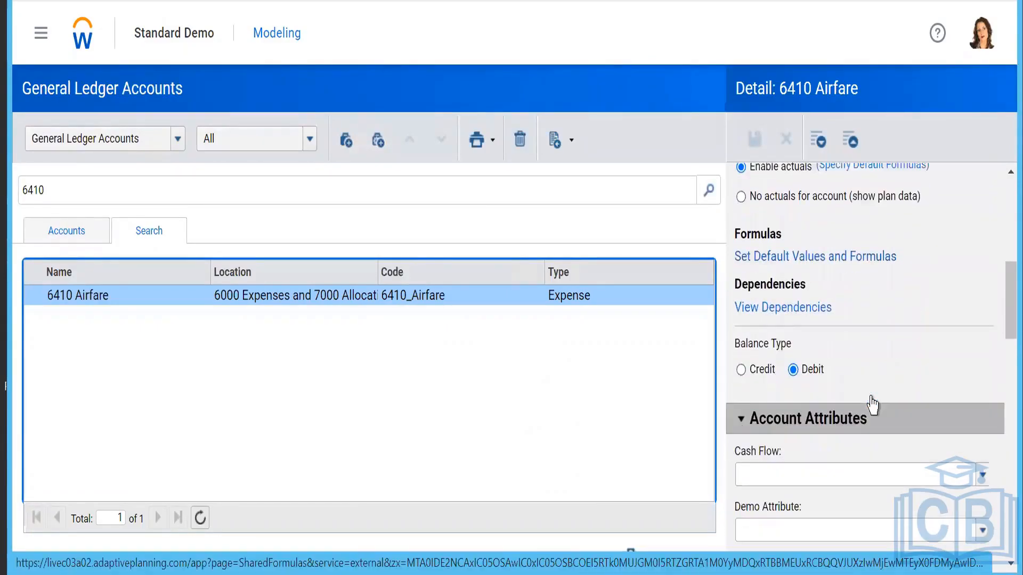
scroll(873, 406, "down", 8)
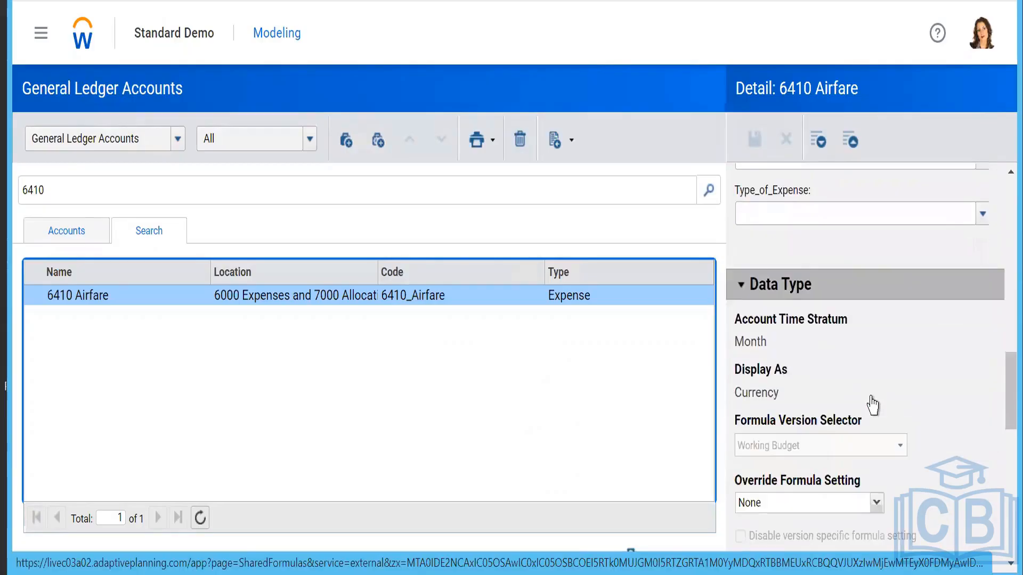
scroll(875, 407, "down", 6)
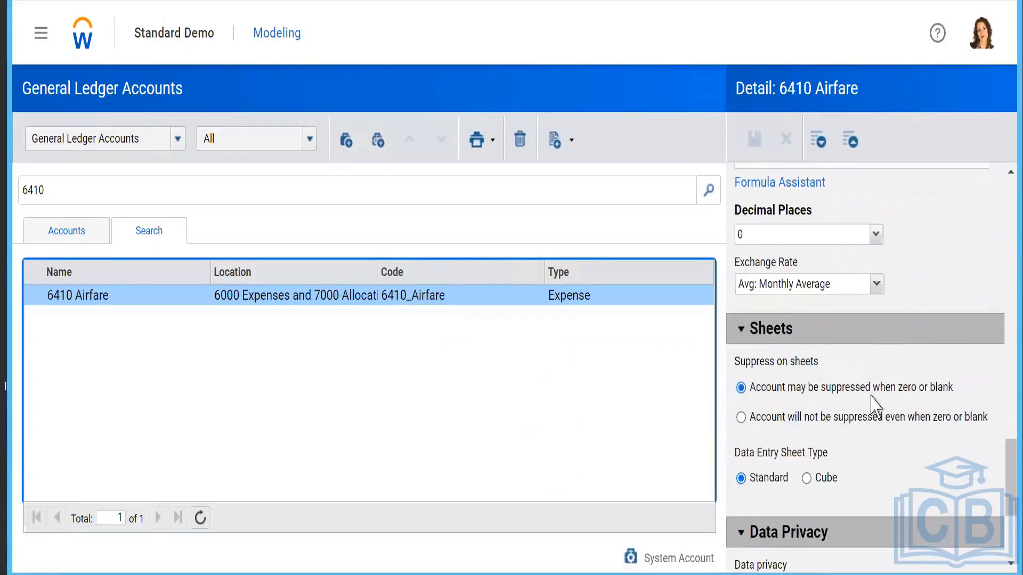
scroll(876, 407, "down", 3)
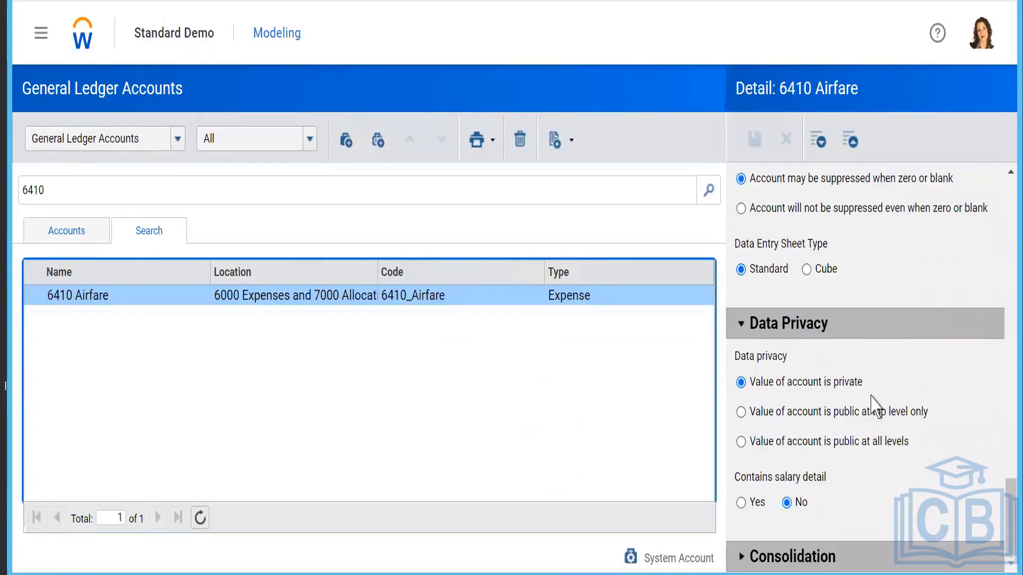
left_click(751, 558)
scroll(838, 472, "up", 5)
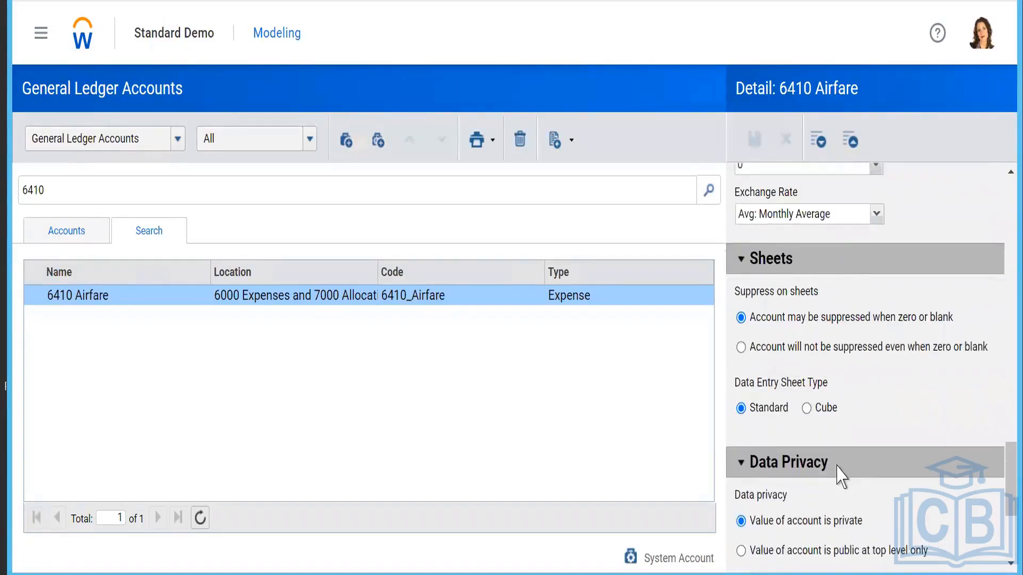
scroll(838, 472, "up", 8)
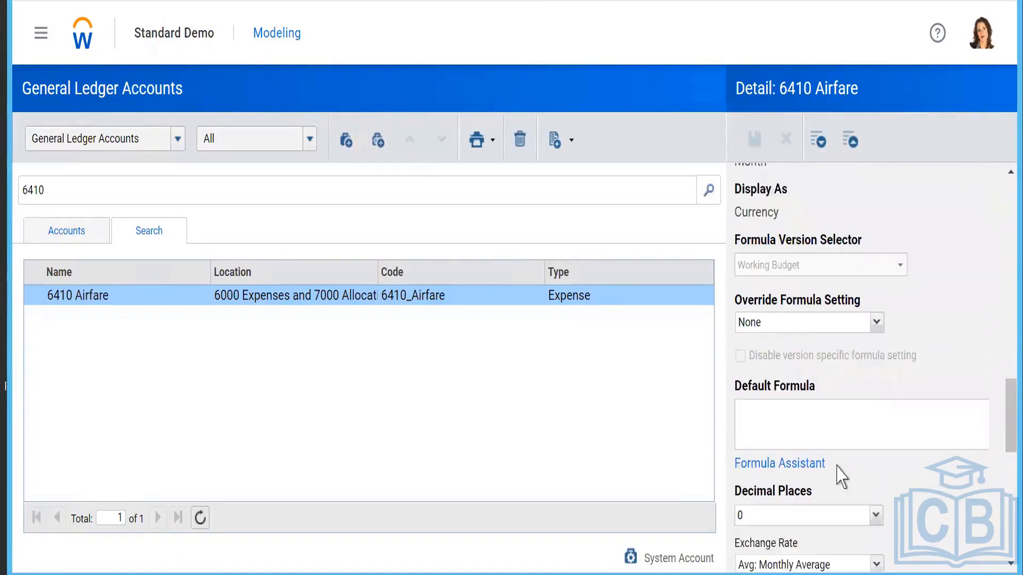
scroll(841, 475, "up", 6)
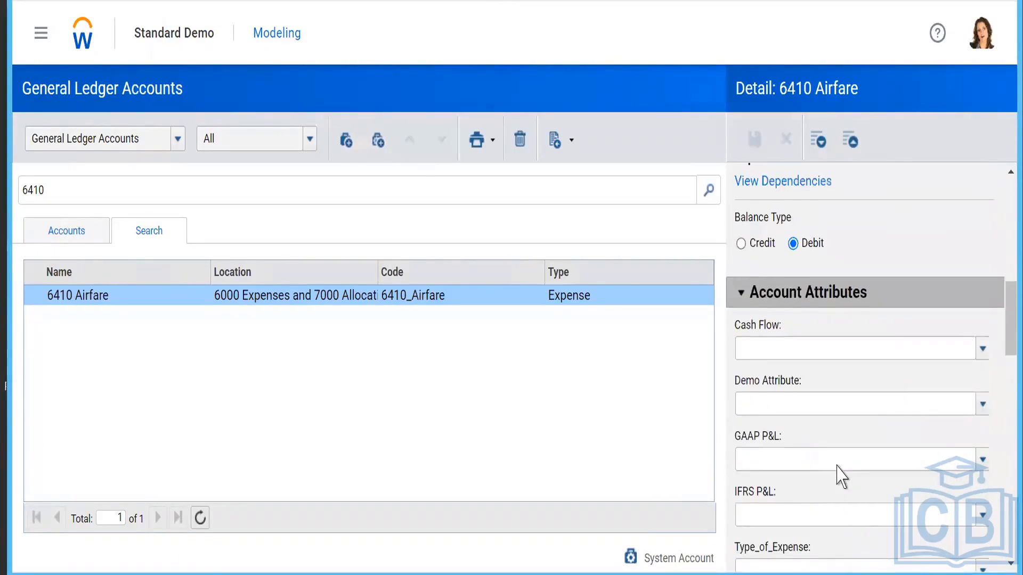
scroll(838, 474, "up", 6)
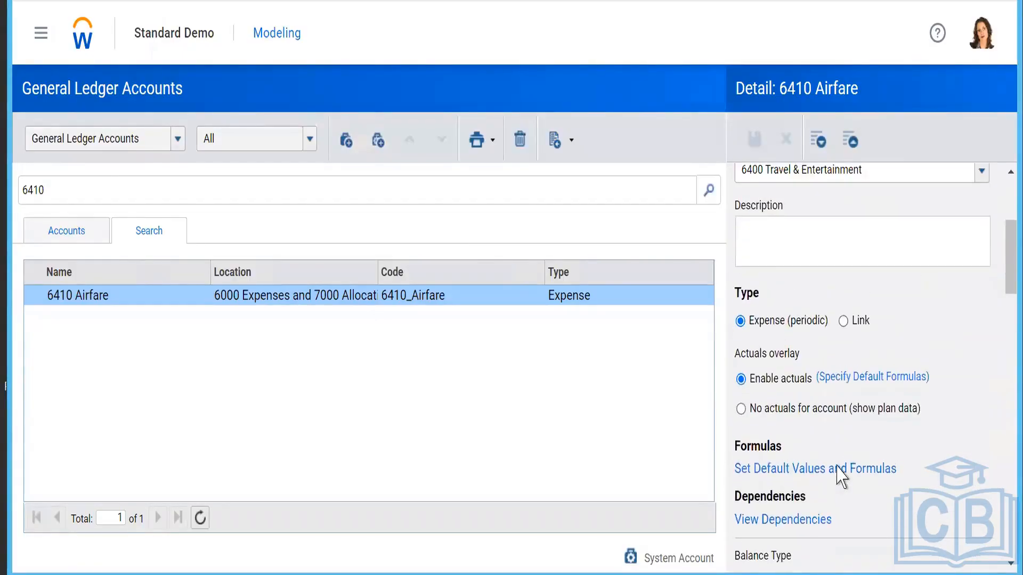
scroll(849, 422, "up", 4)
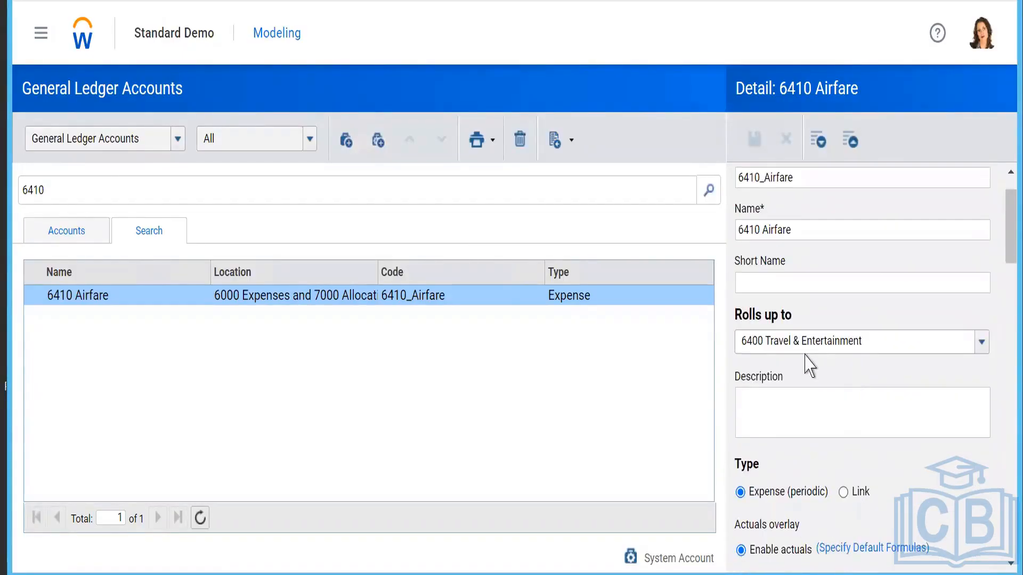
scroll(807, 362, "up", 1)
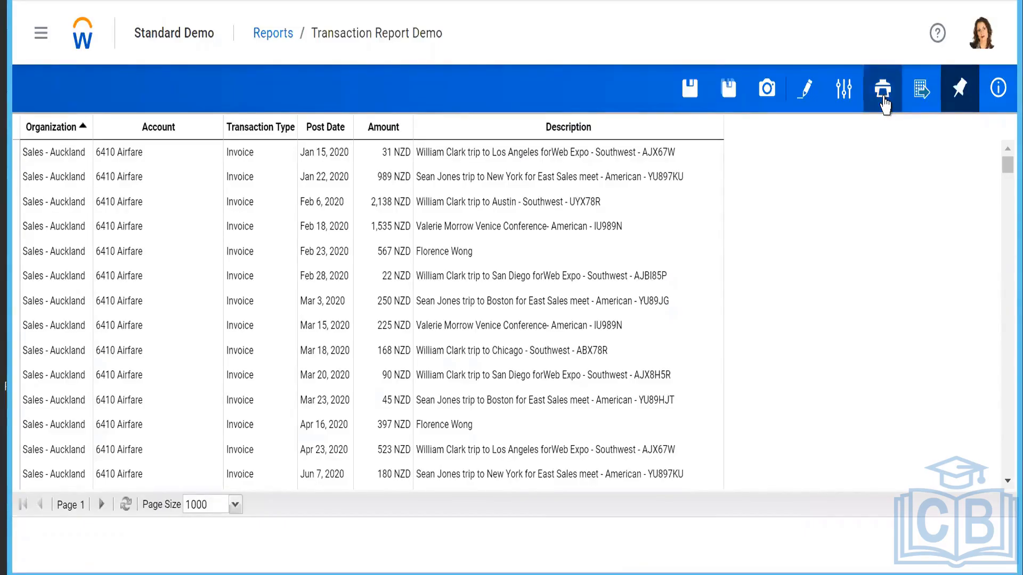
Return to the Transaction Report Demo output and filter it to accounts that begin with 6410.
left_click(922, 105)
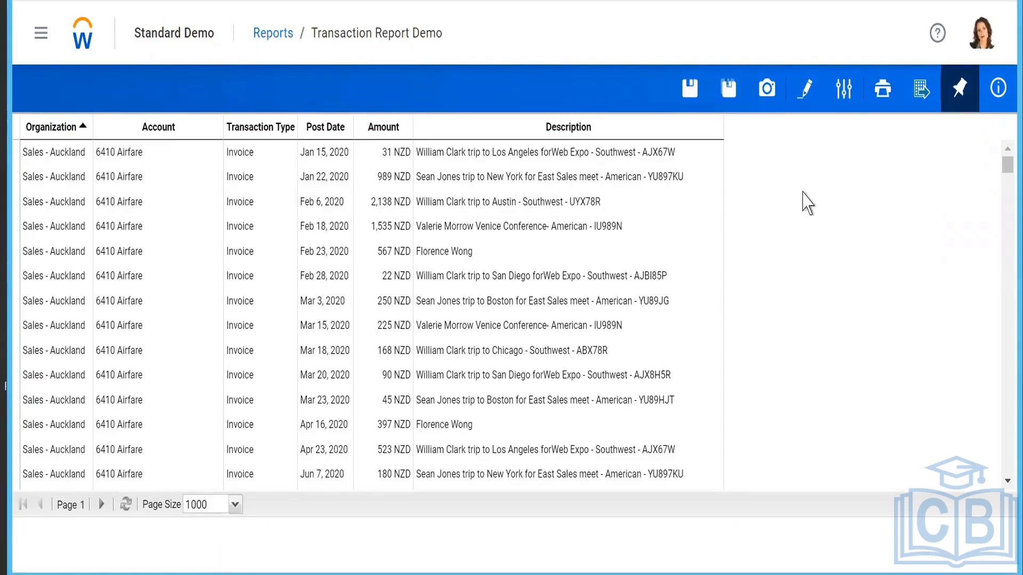
left_click(848, 98)
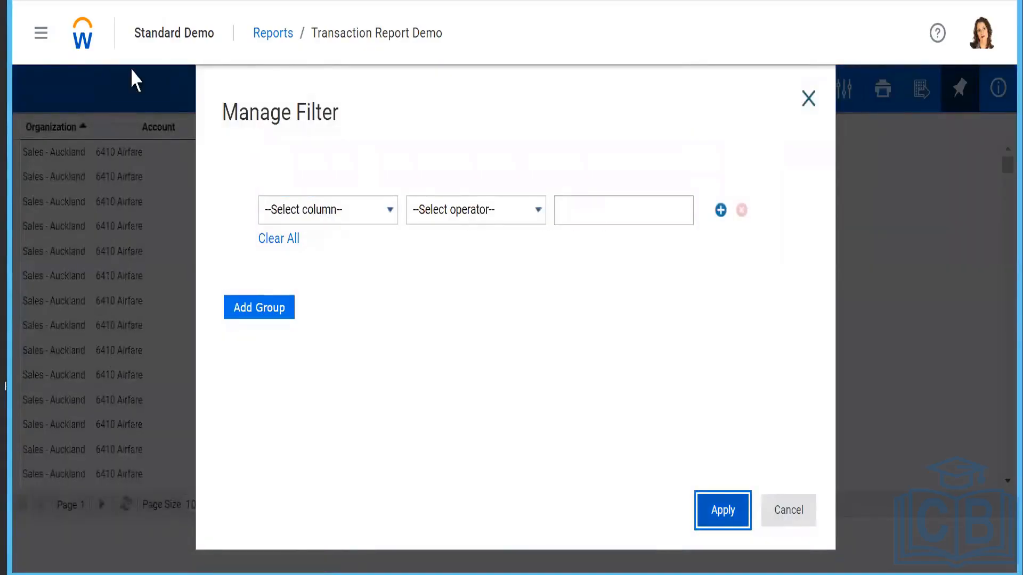
left_click(349, 211)
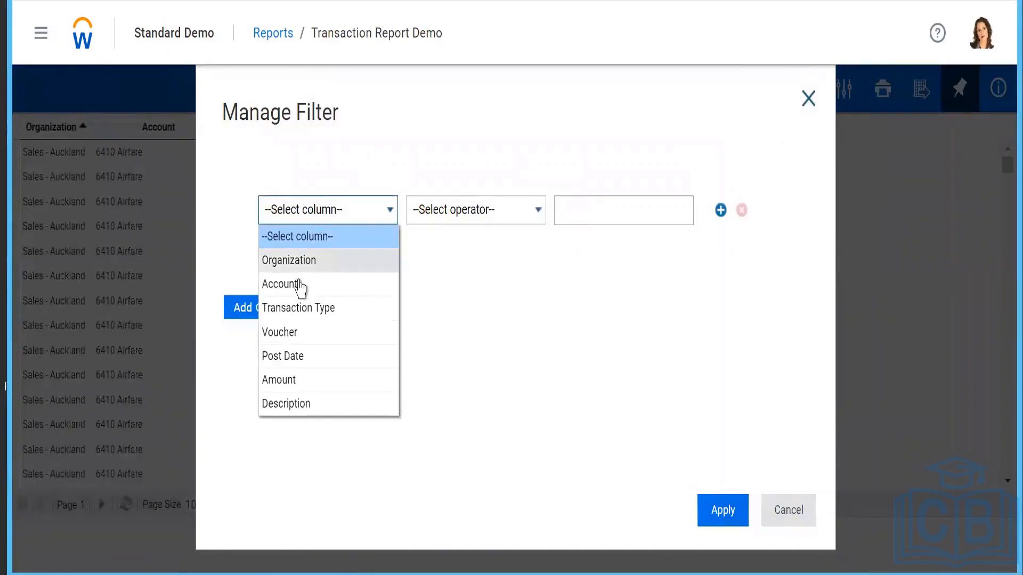
left_click(289, 285)
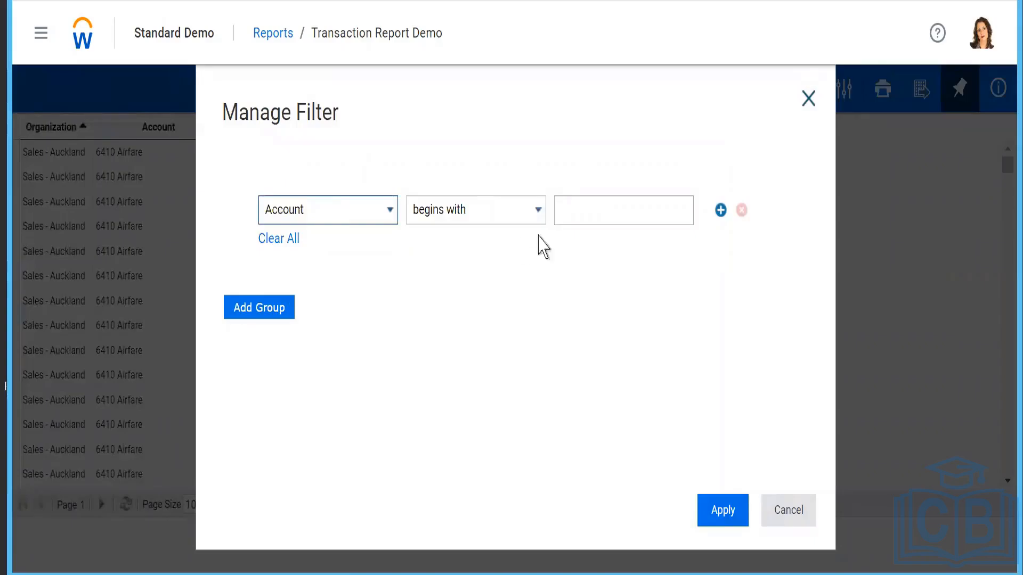
left_click(588, 213)
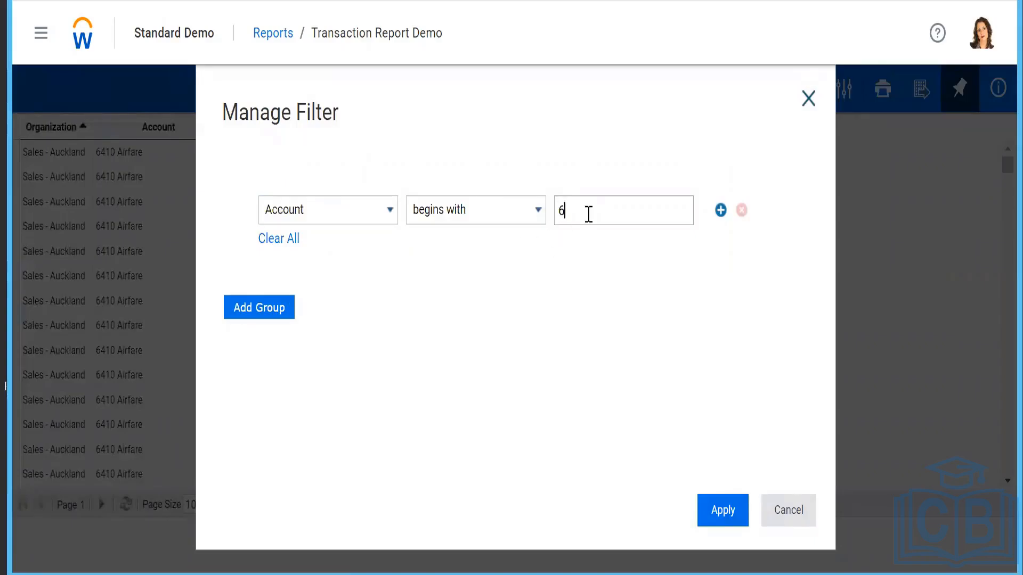
left_click(724, 518)
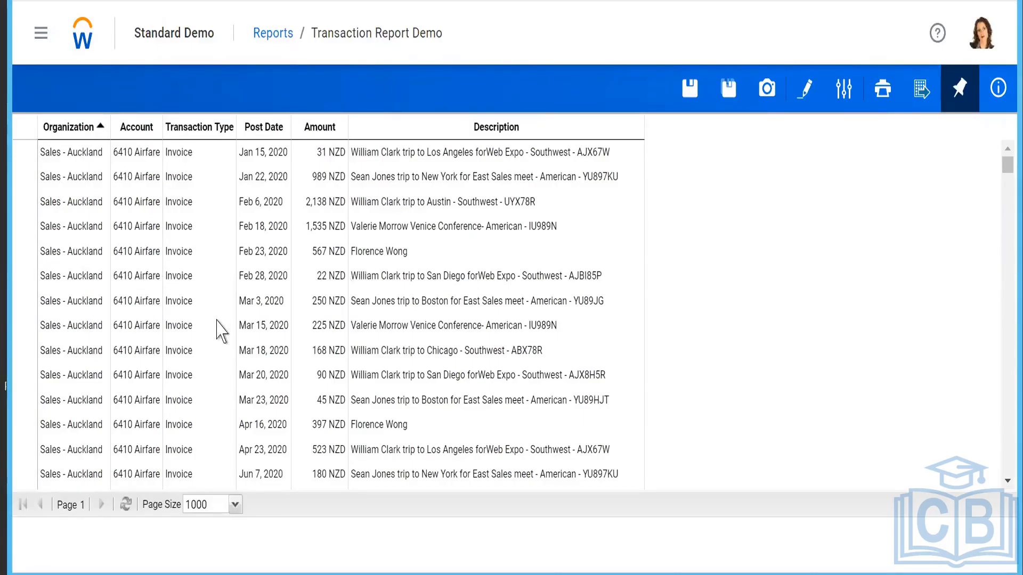
scroll(218, 331, "down", 5)
scroll(221, 331, "up", 5)
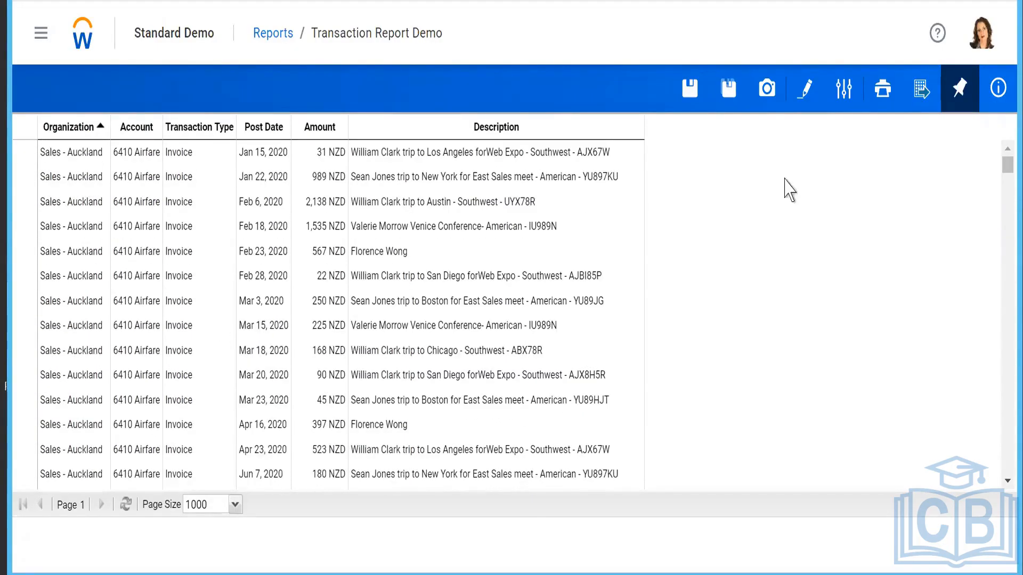
Check the Transaction Report Demo filter and start a new model report from the Reports overview.
left_click(844, 88)
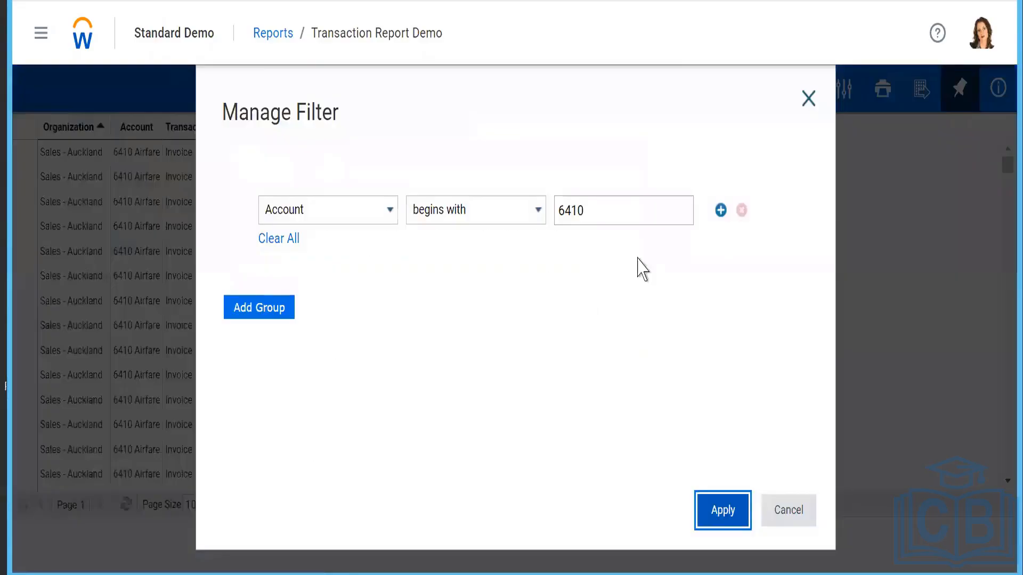
left_click(808, 98)
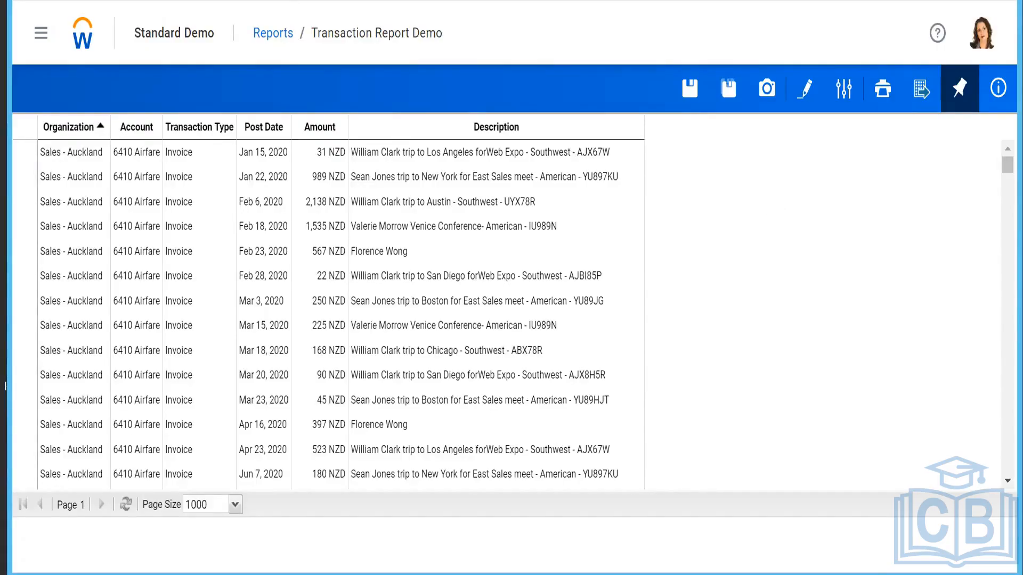
left_click(273, 40)
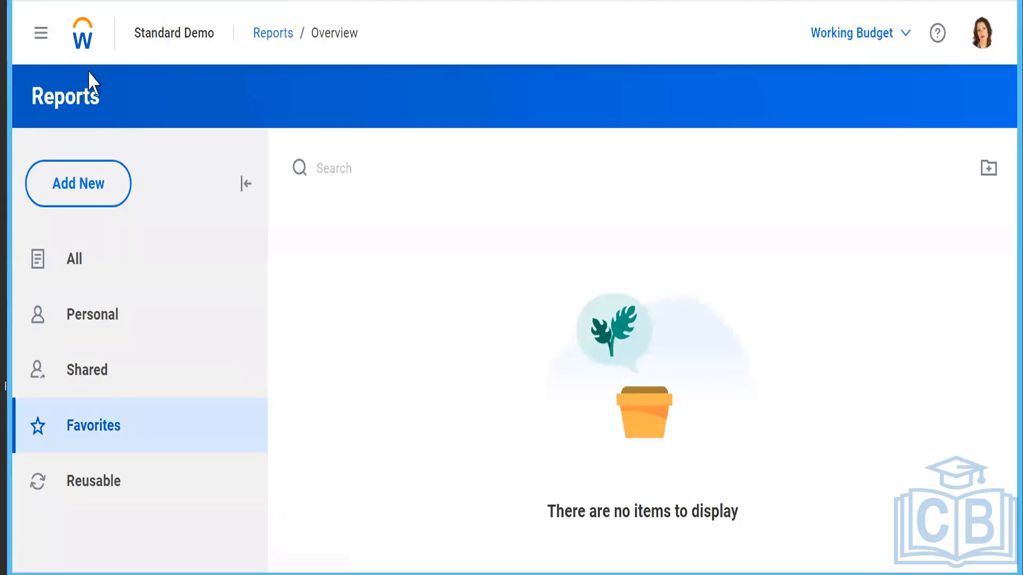
left_click(80, 196)
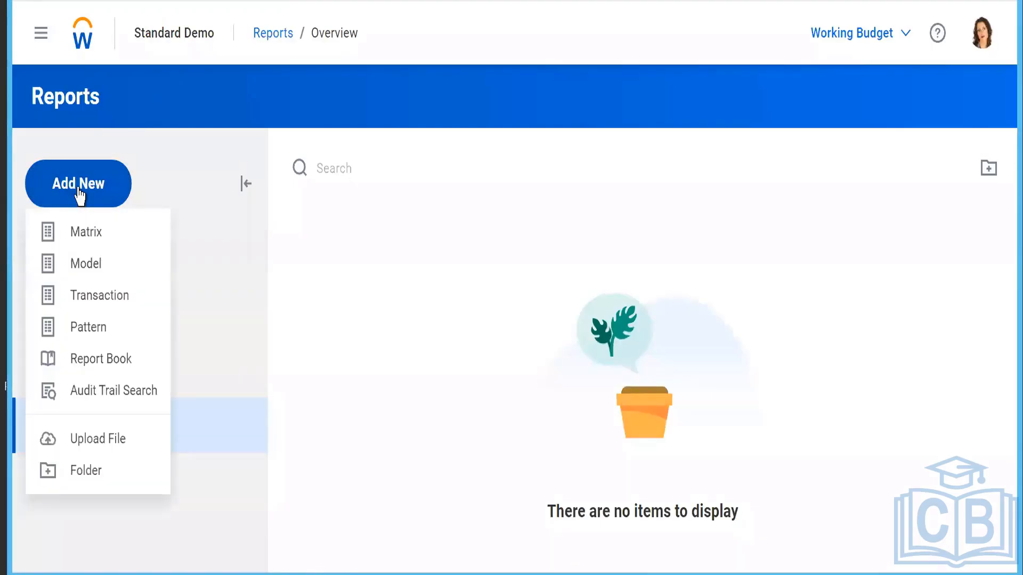
left_click(83, 276)
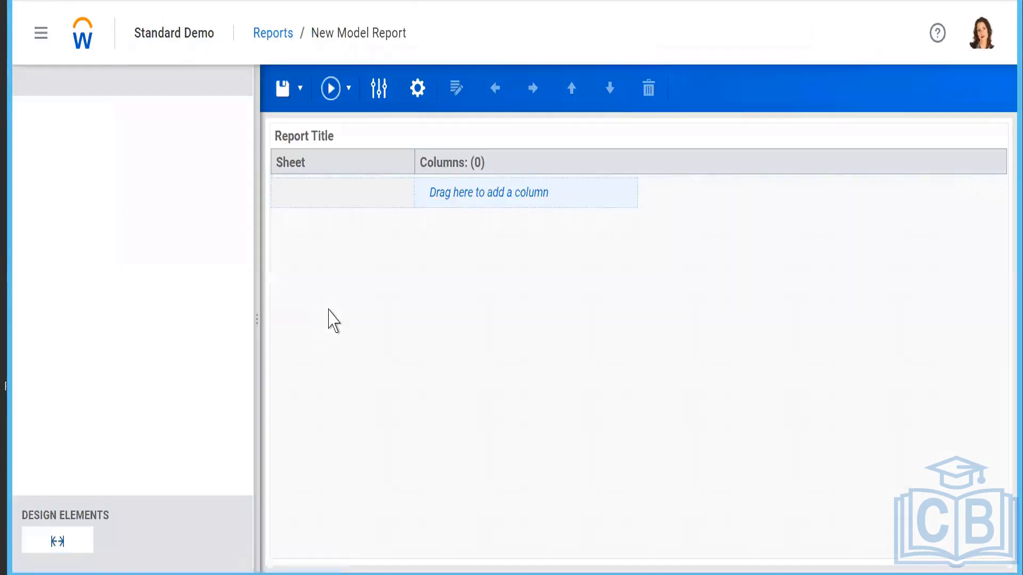
Examine the model sheets available for the new report, from Workforce Planning down to Salary Data 2.
double_click(360, 34)
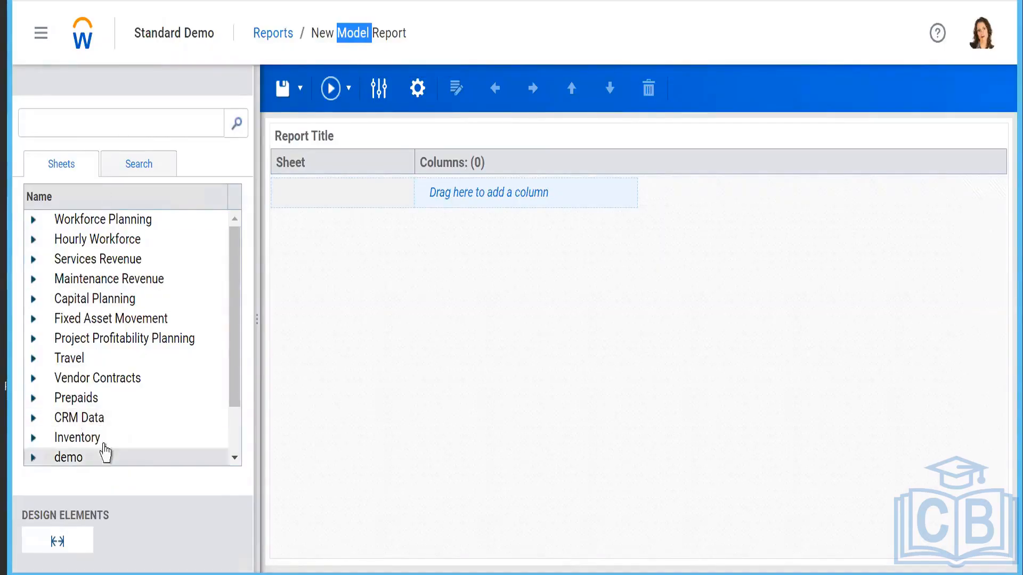
left_click(235, 421)
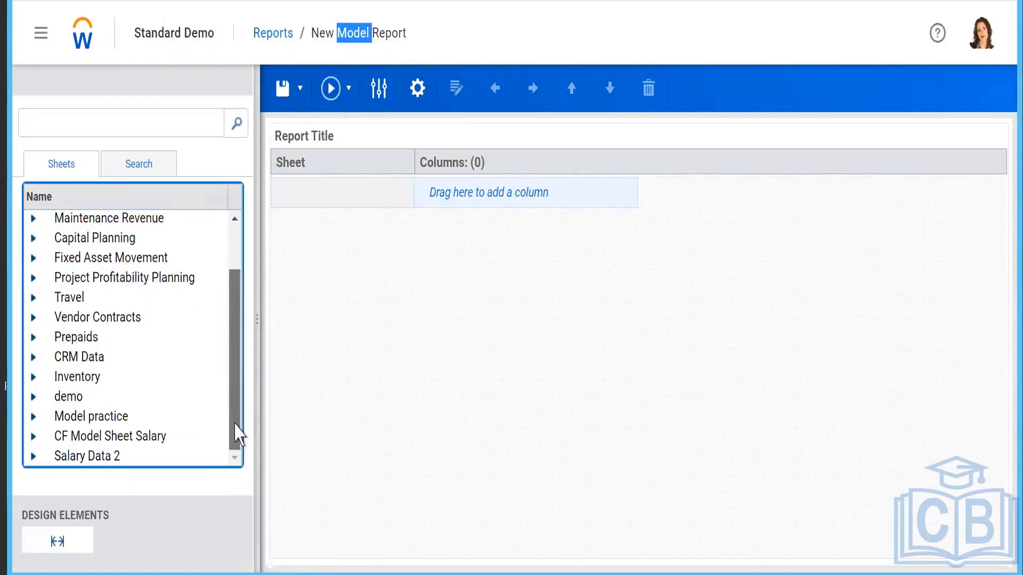
scroll(238, 330, "up", 2)
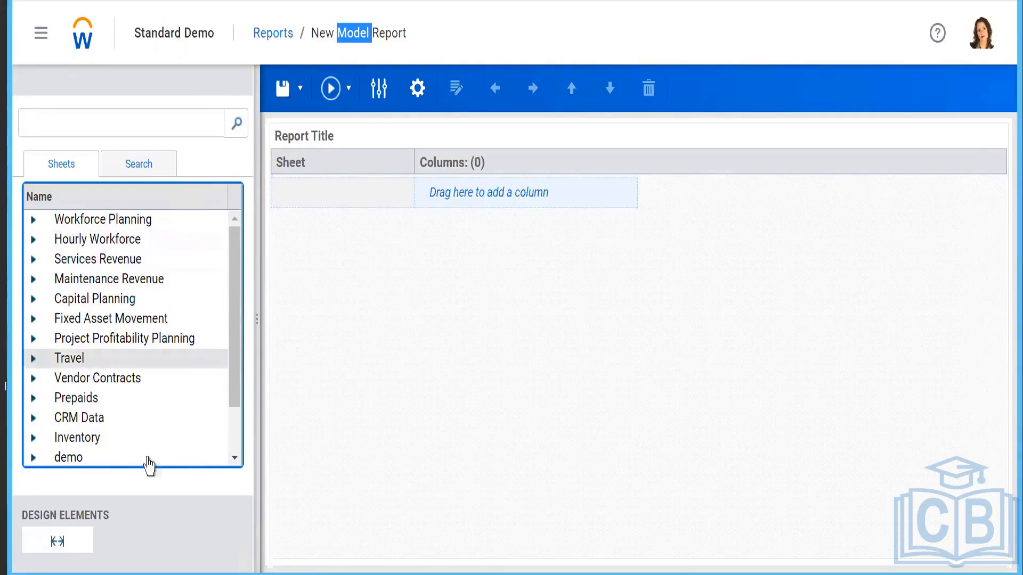
scroll(233, 433, "down", 1)
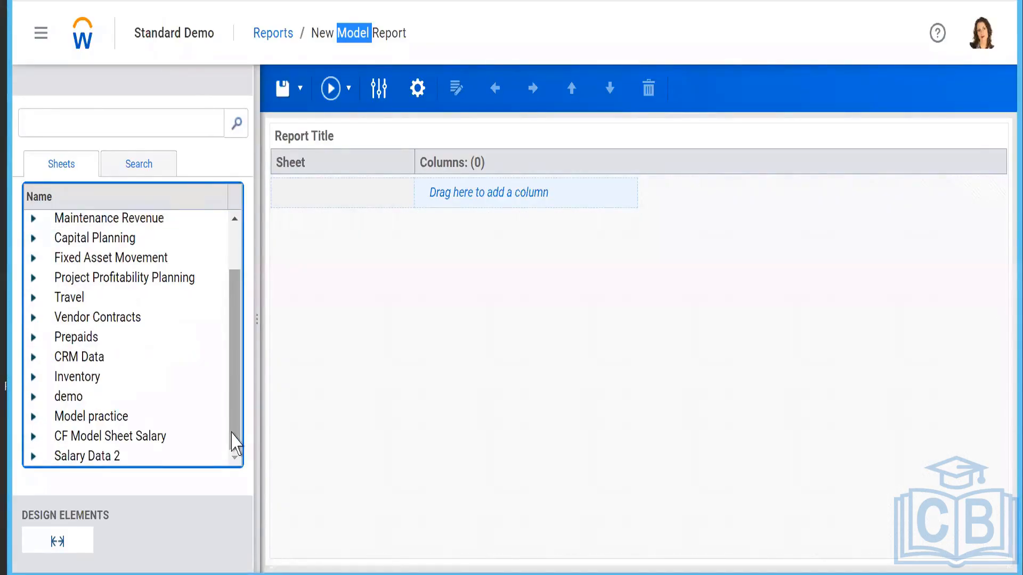
left_click(982, 34)
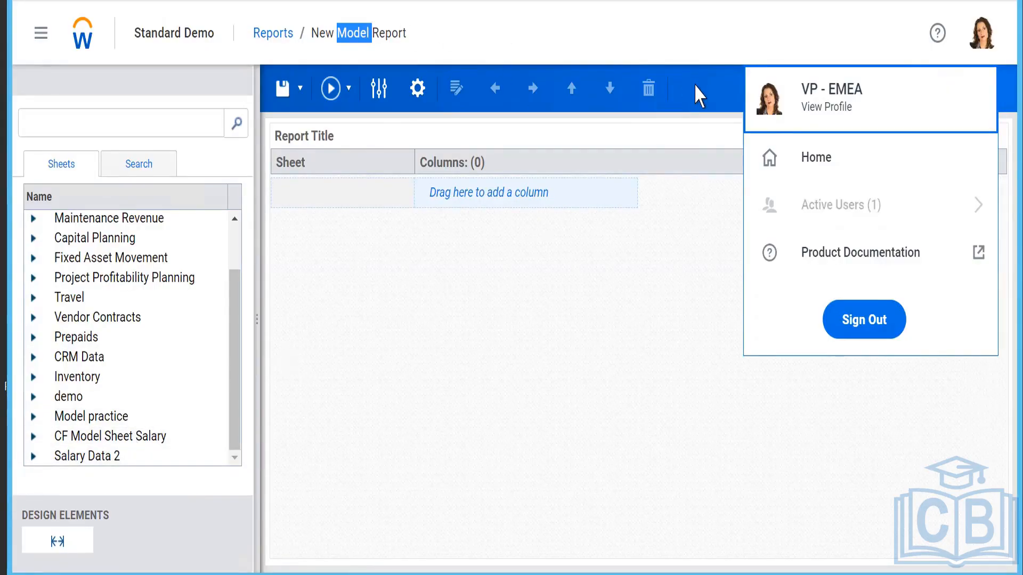
left_click(699, 95)
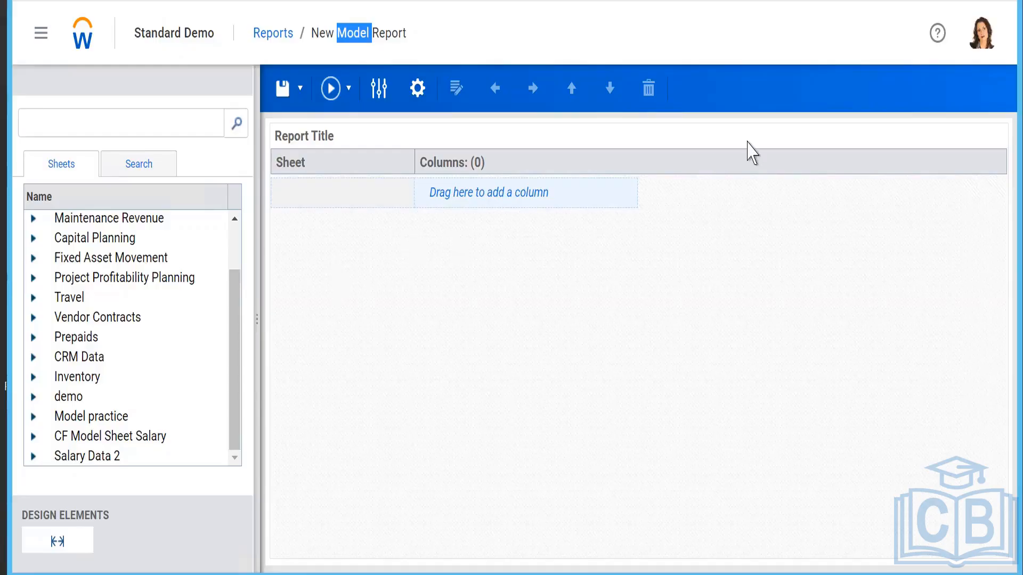
Return to the Transaction Report Demo design and open the CF Model Sheet Salary sheet from there.
left_click(503, 23)
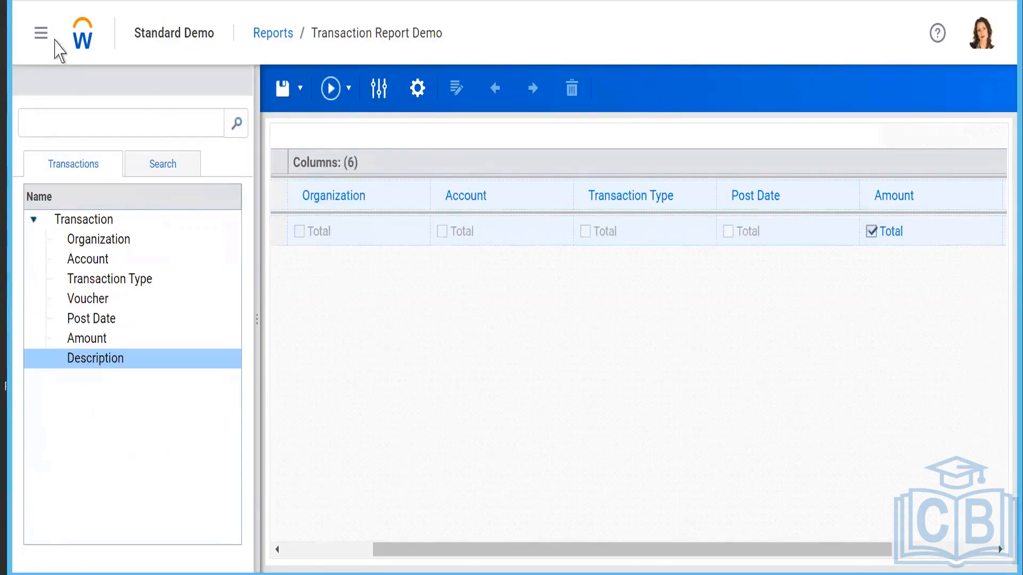
left_click(43, 35)
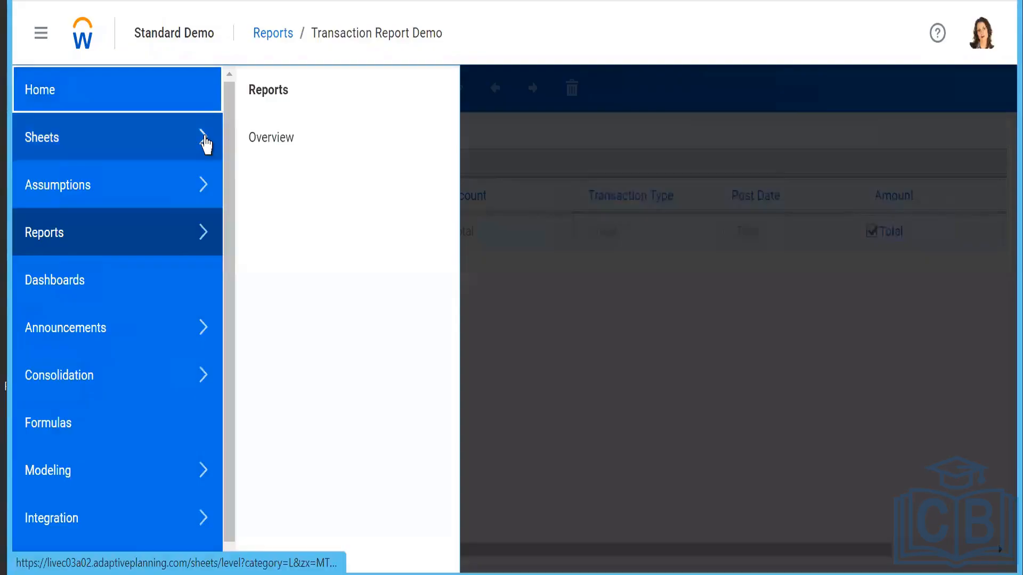
left_click(202, 141)
scroll(349, 335, "down", 20)
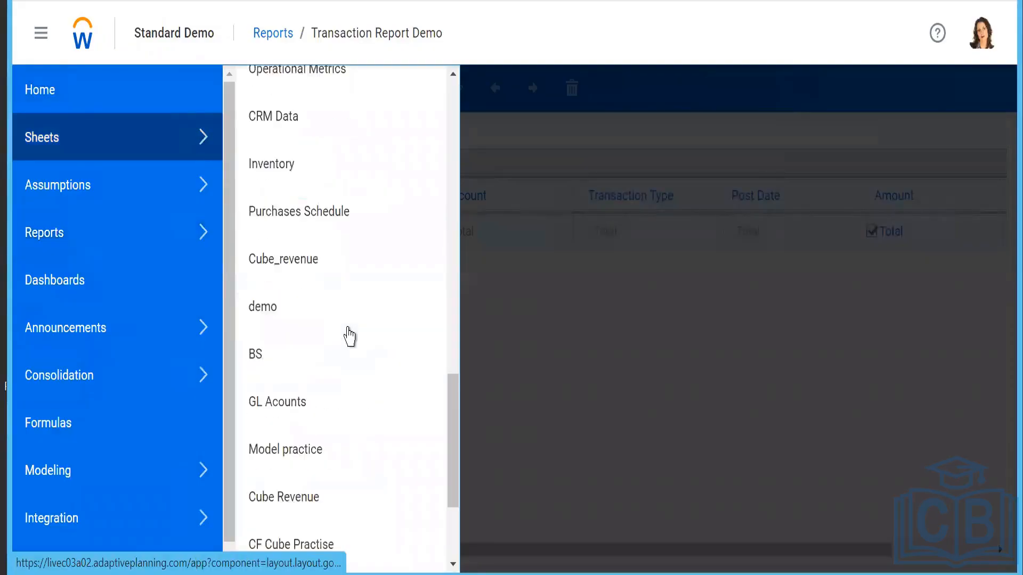
scroll(347, 441, "down", 3)
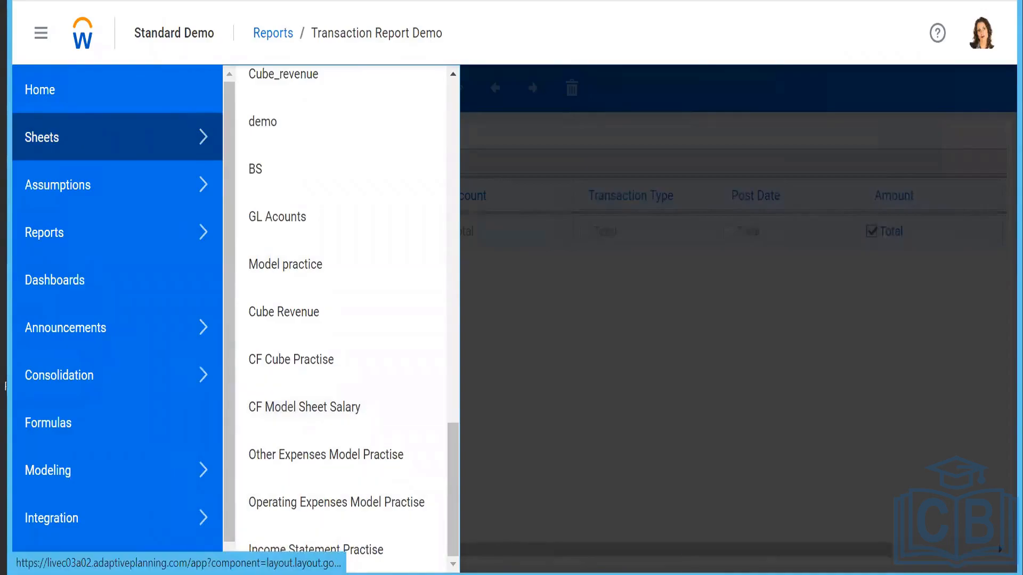
left_click(313, 407)
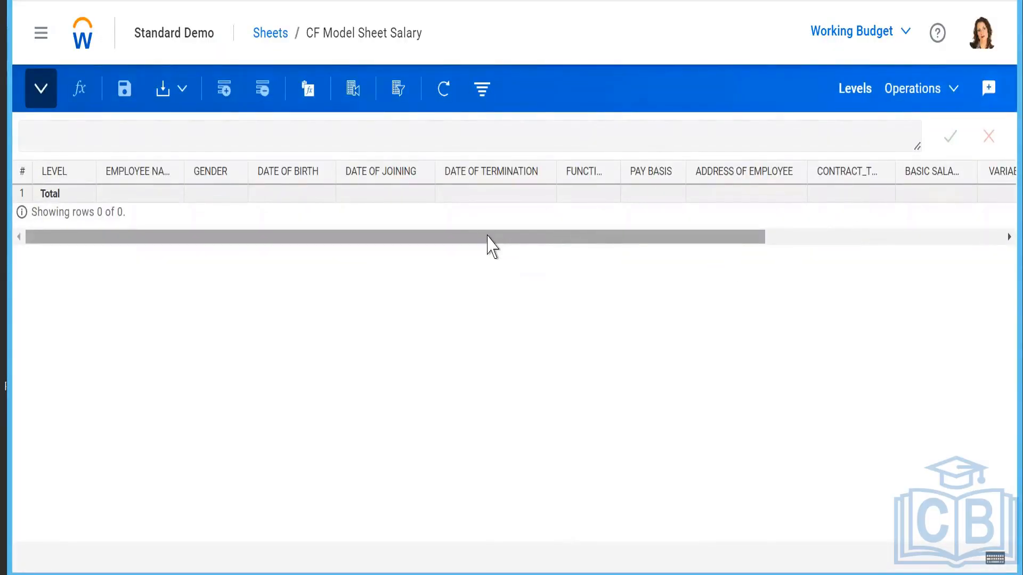
Switch the salary sheet to the Test version in the Practise folder of FX Analysis and check its available levels.
left_click_drag(486, 236, 329, 288)
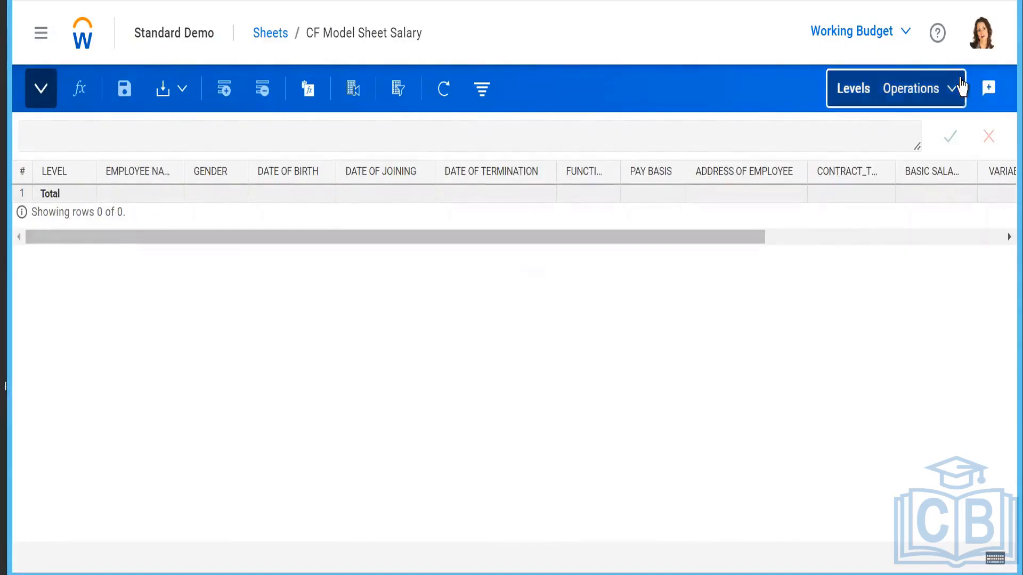
left_click(906, 31)
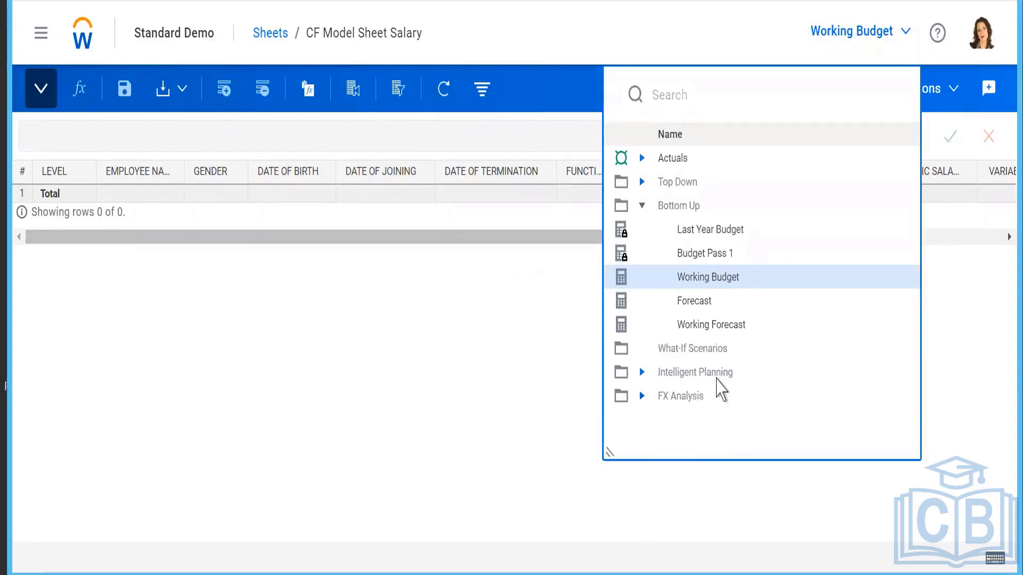
scroll(721, 391, "down", 2)
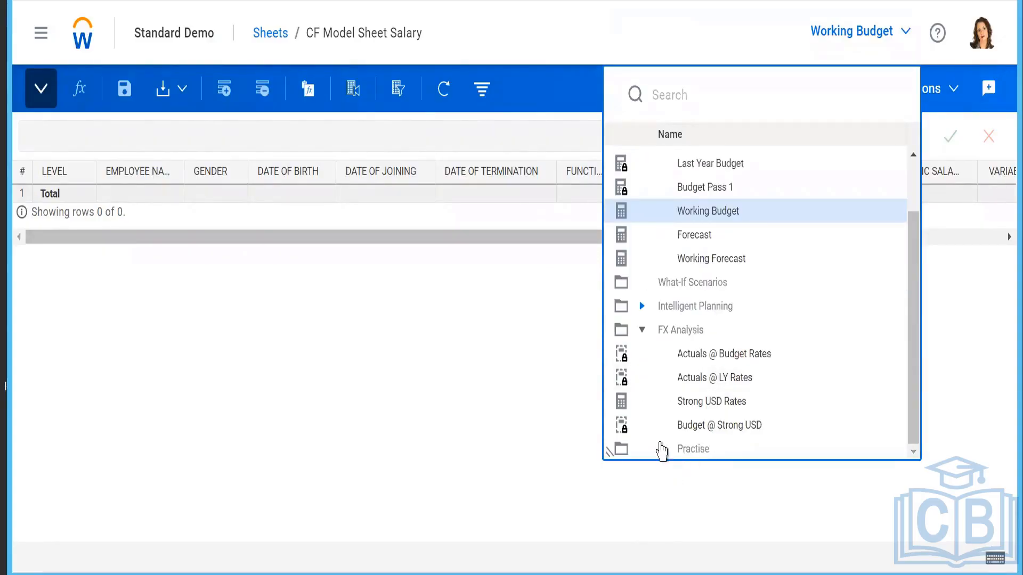
scroll(753, 426, "down", 2)
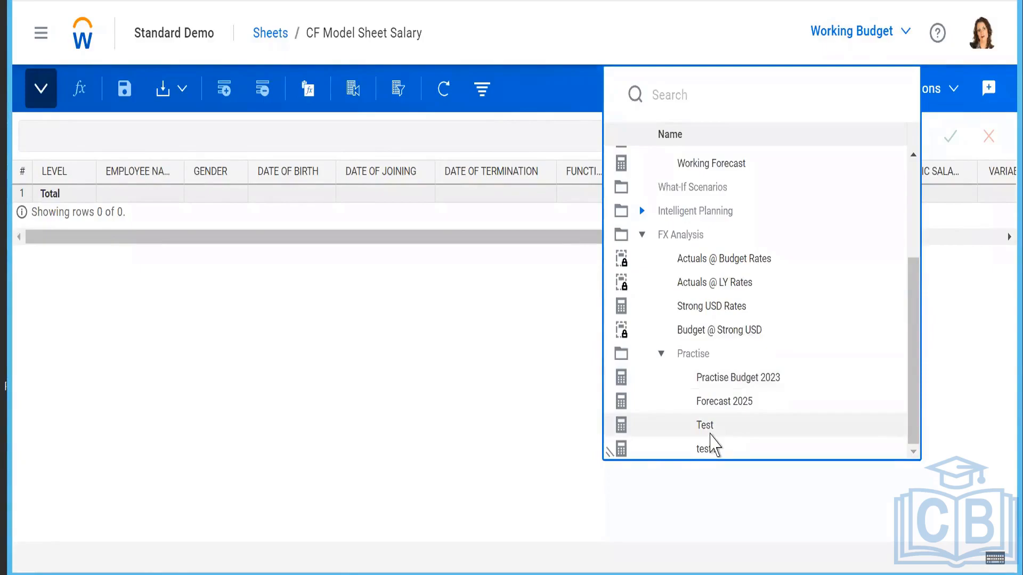
left_click(710, 433)
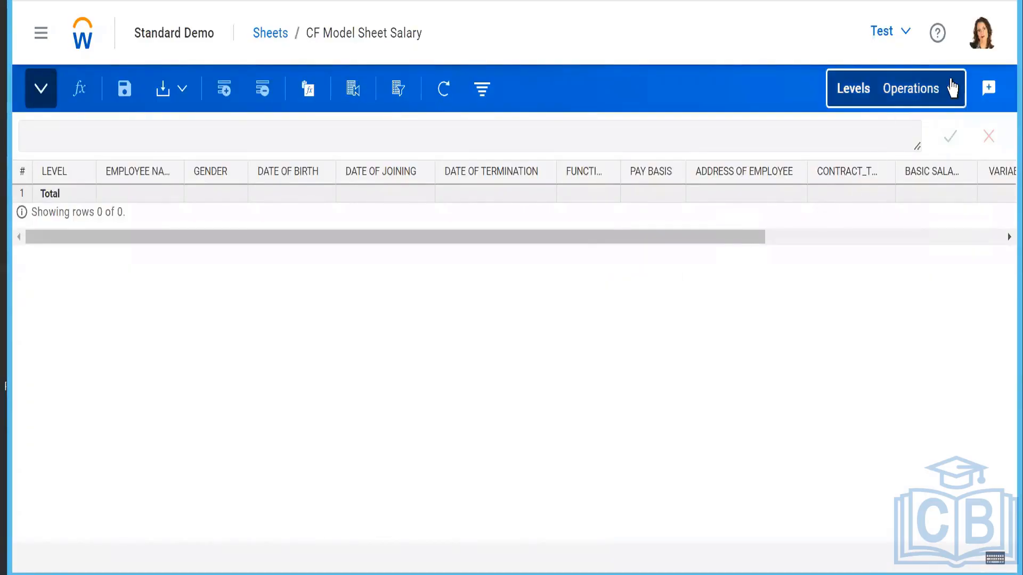
left_click(952, 88)
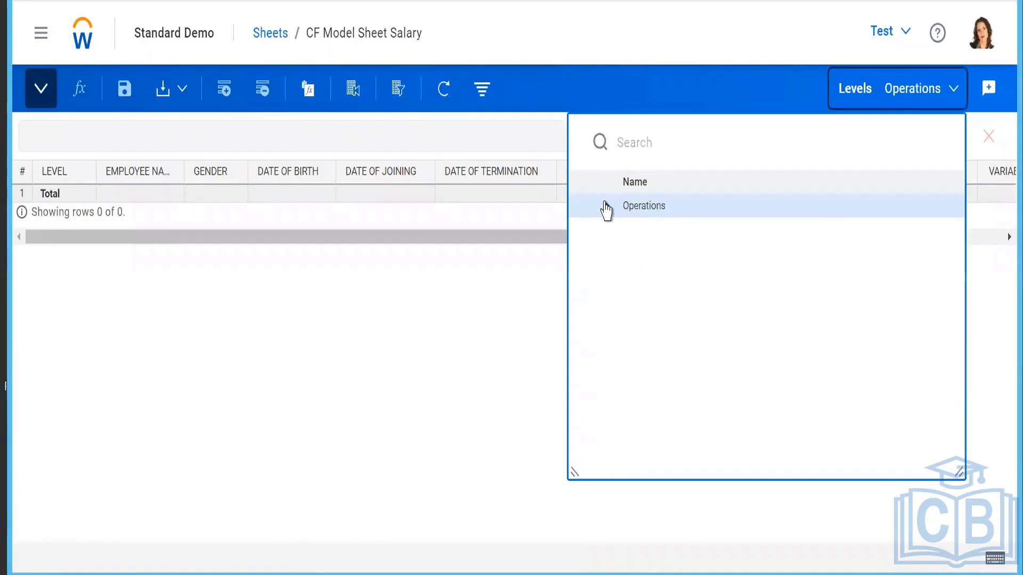
left_click(605, 205)
left_click(468, 325)
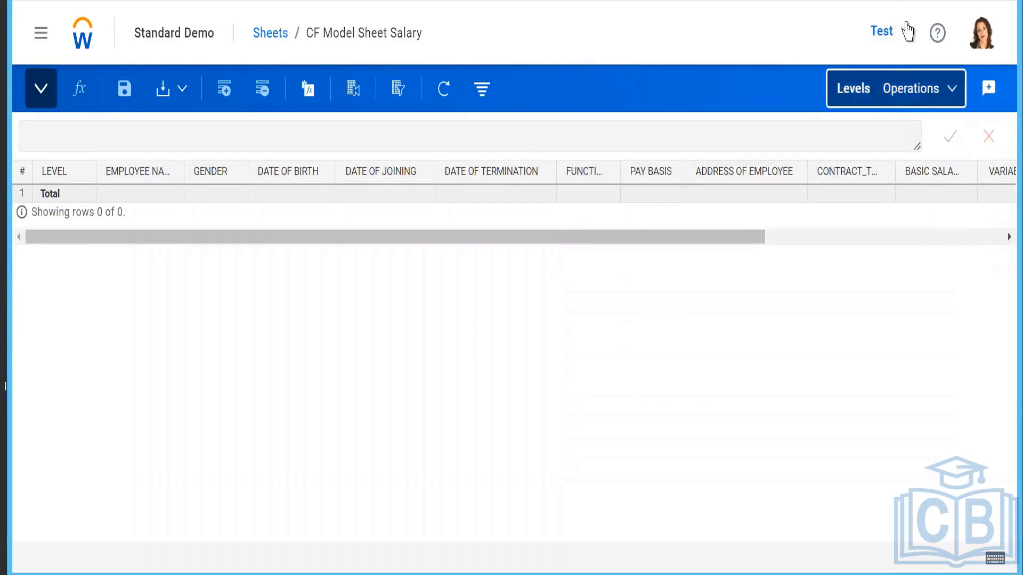
Switch the salary sheet to the test 2 version in the Practise folder.
left_click(906, 33)
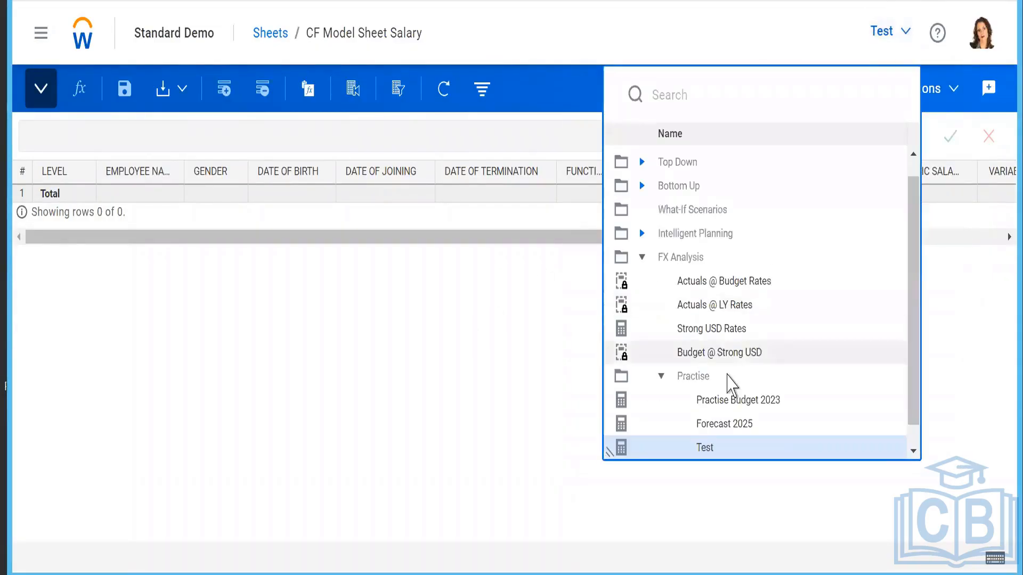
scroll(727, 374, "down", 1)
left_click(704, 451)
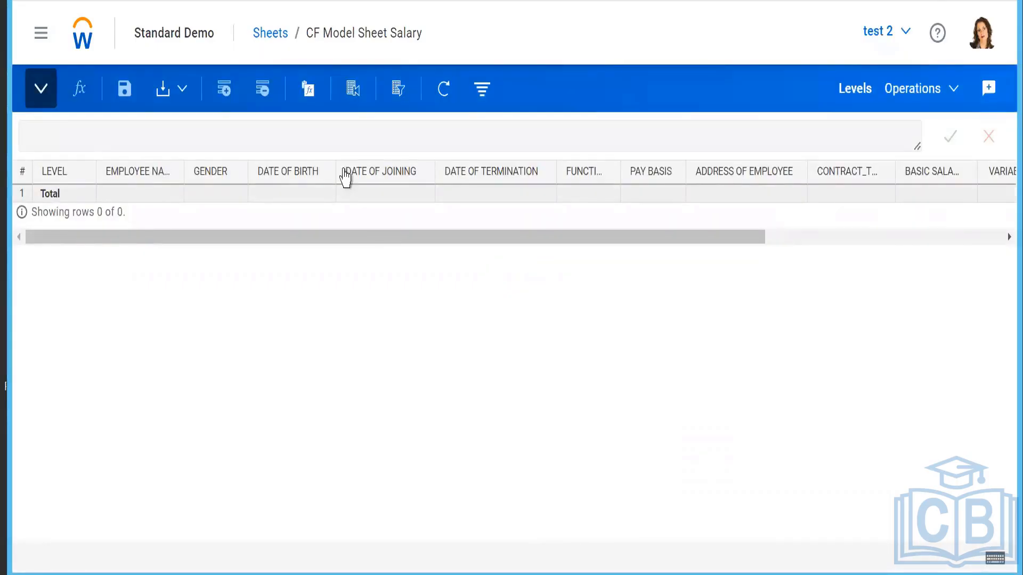
Open the Workforce Planning sheet from the sheets overview and view the row details of row 3.
left_click(282, 37)
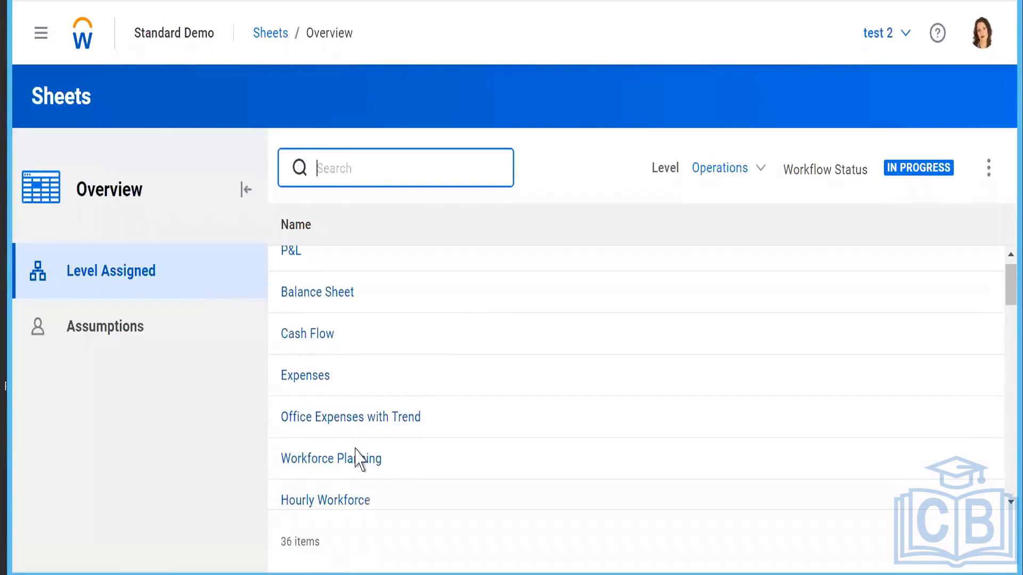
left_click(319, 458)
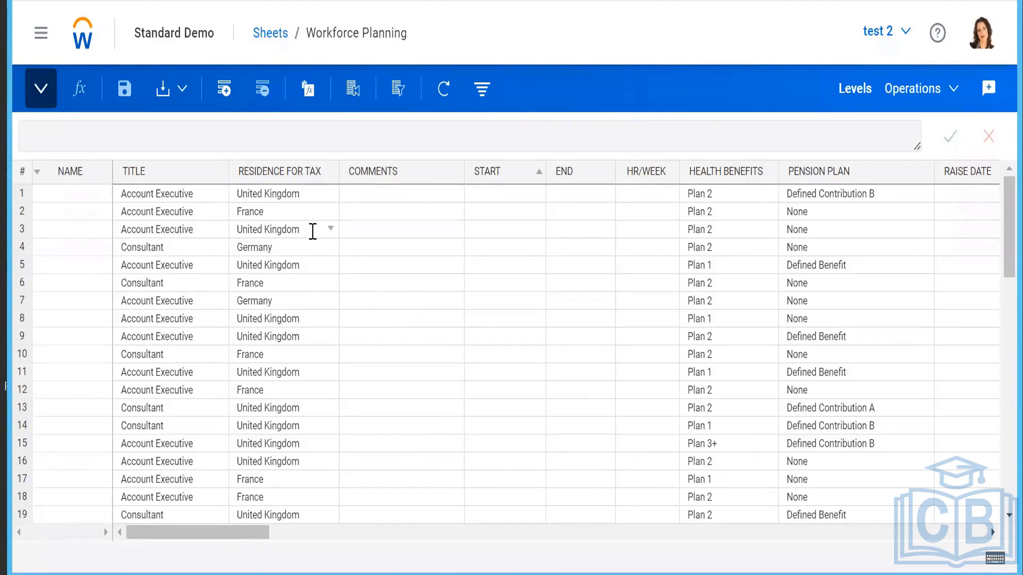
right_click(313, 231)
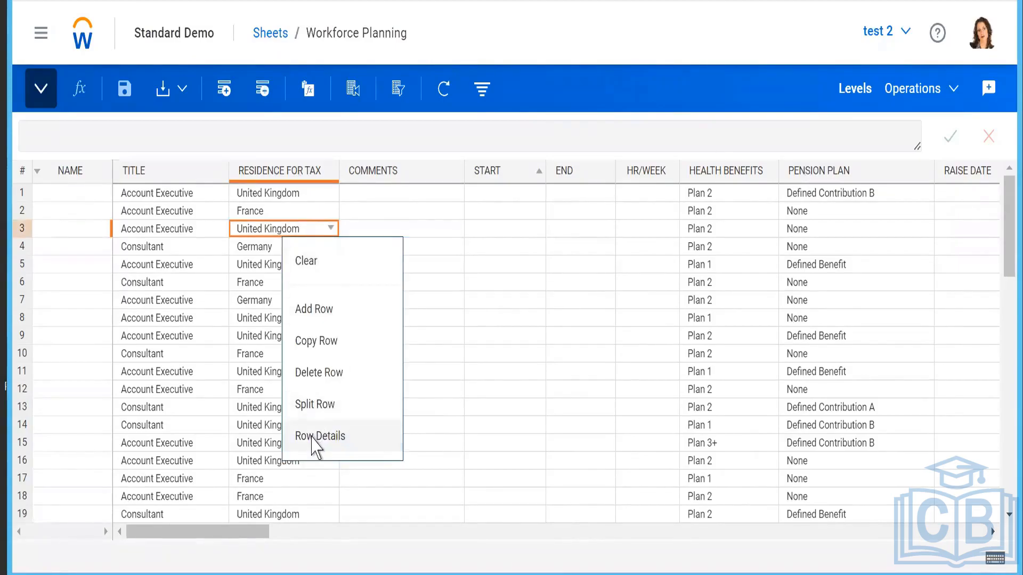
left_click(316, 437)
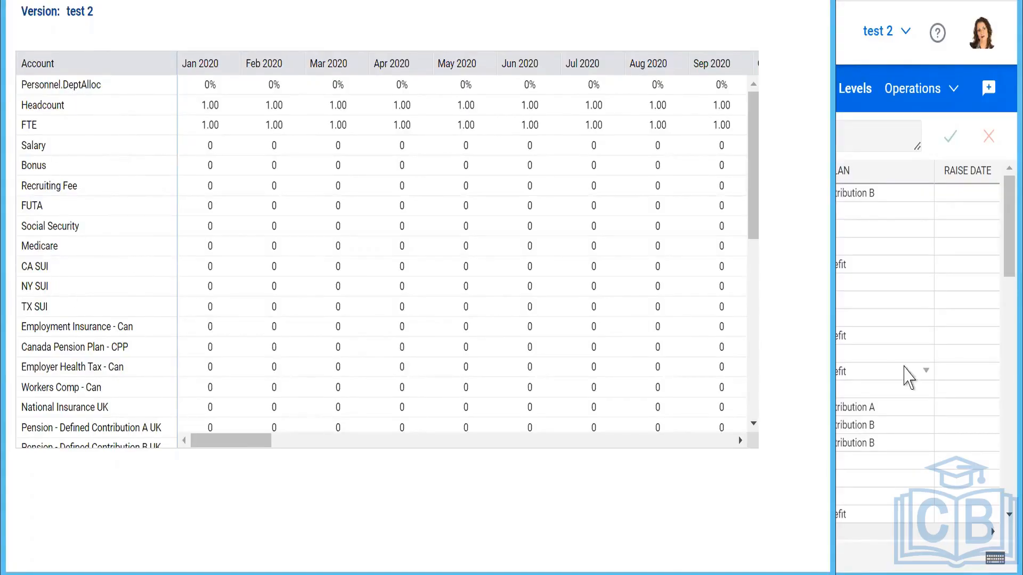
left_click(849, 372)
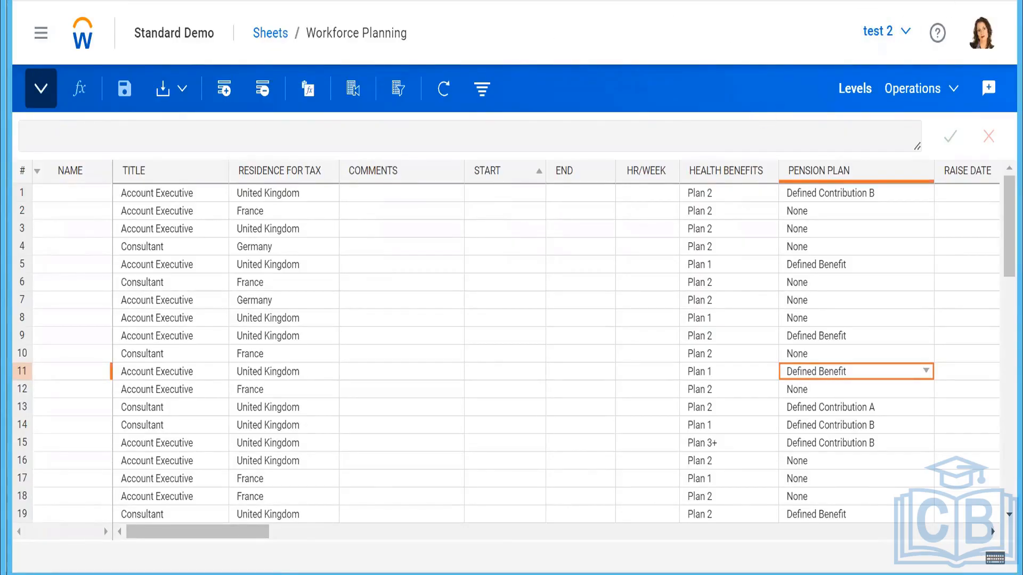
Open the Reports overview in a separate browser tab.
left_click(38, 43)
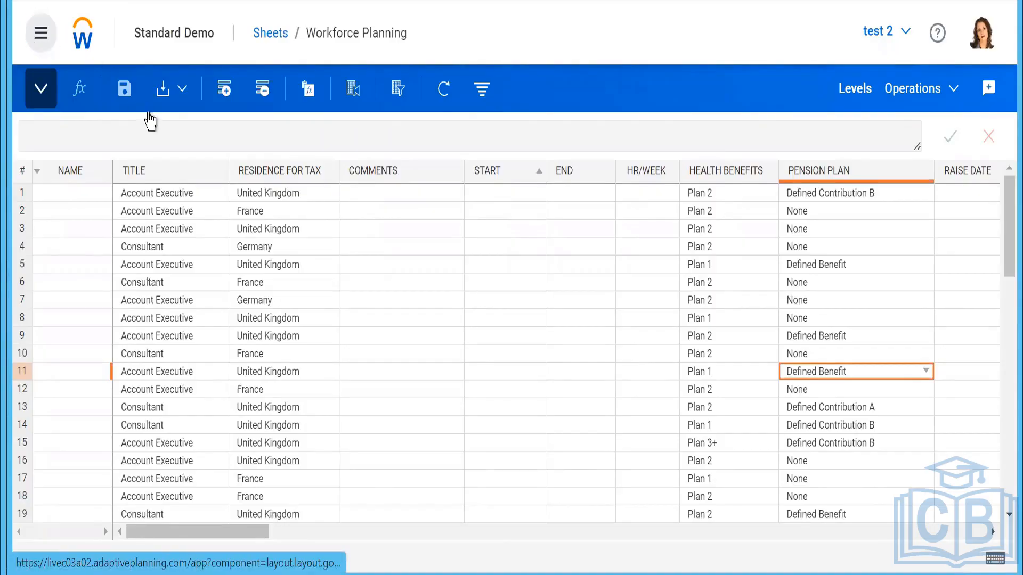
scroll(171, 392, "down", 1)
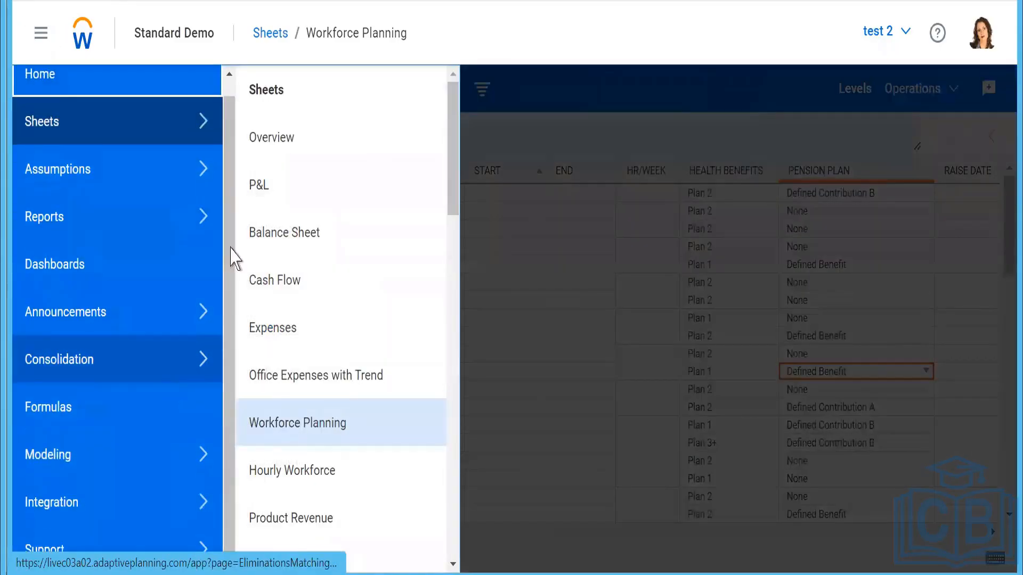
left_click(205, 219)
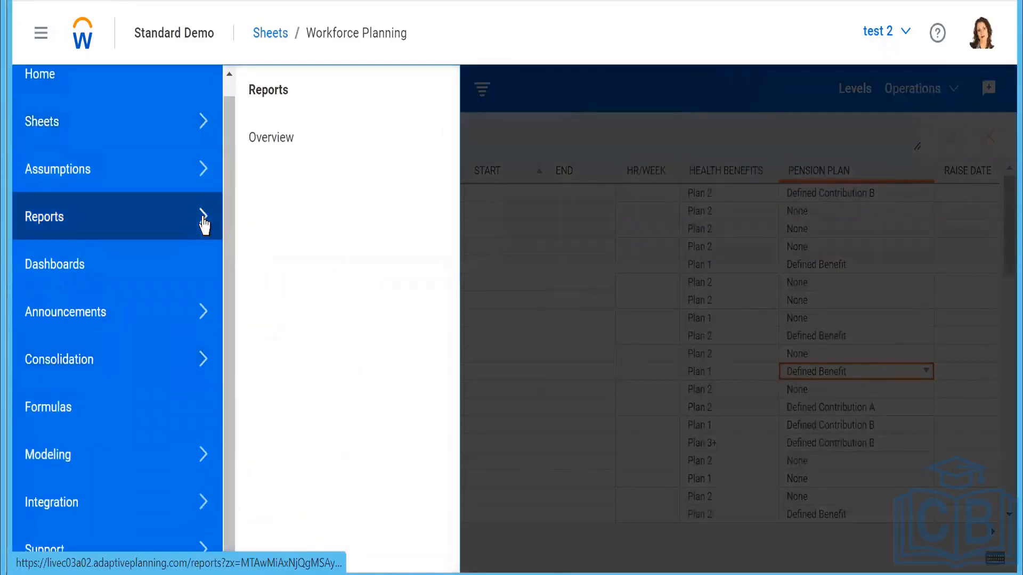
right_click(261, 141)
left_click(319, 151)
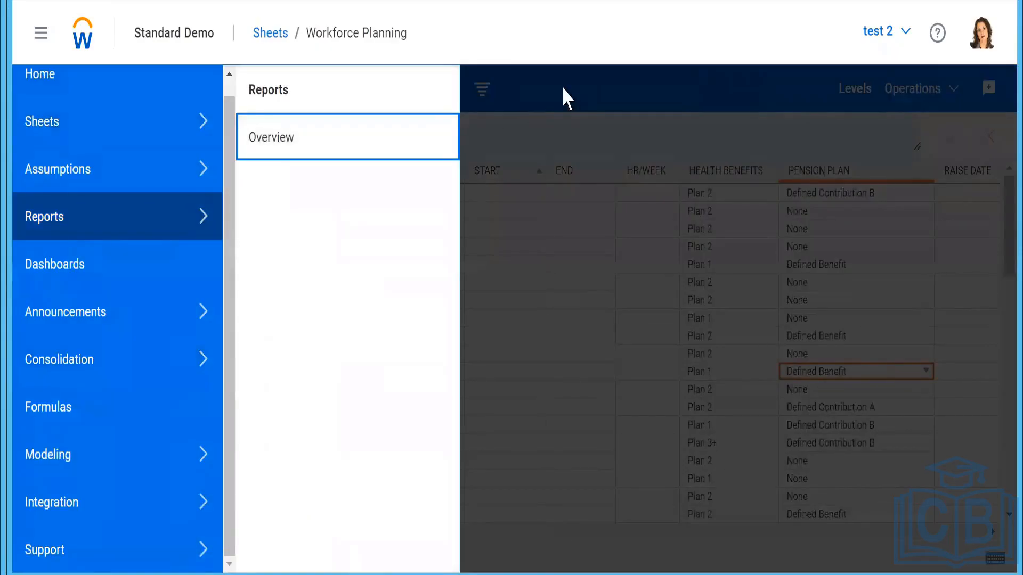
left_click(332, 1)
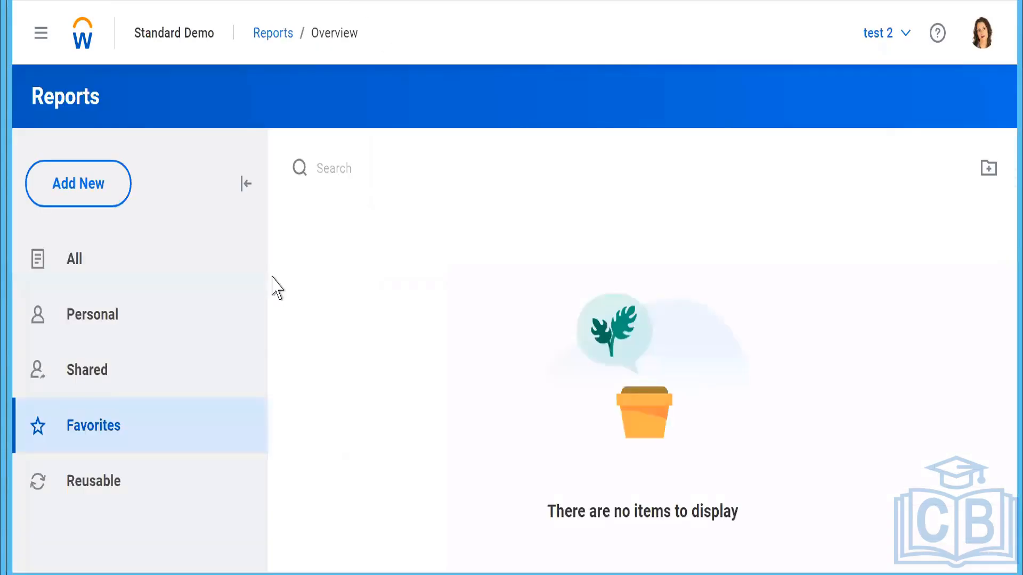
Browse the shared and personal reports and open the personal report YoY Variance Due to FX Copy.
left_click(87, 365)
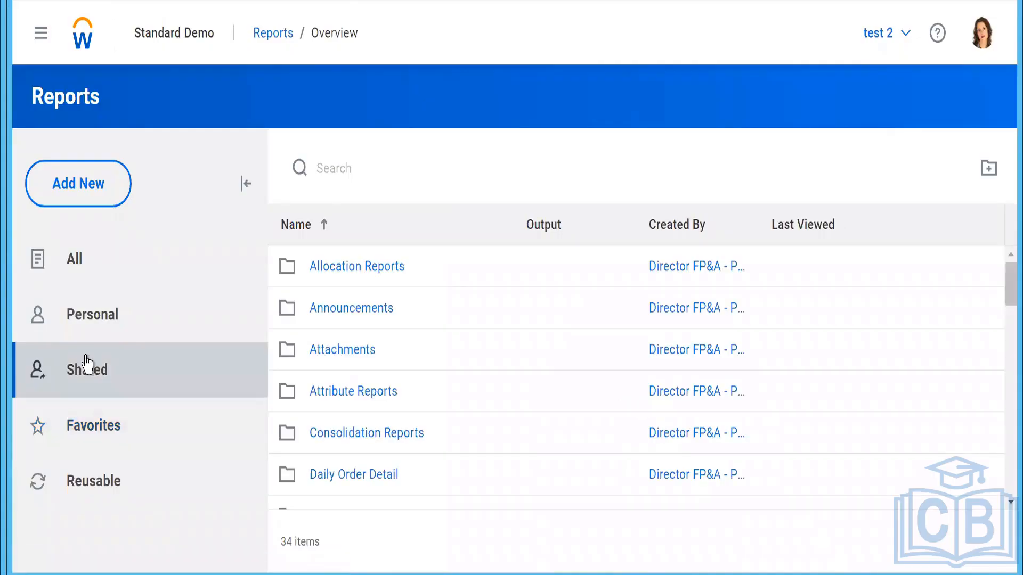
left_click(114, 331)
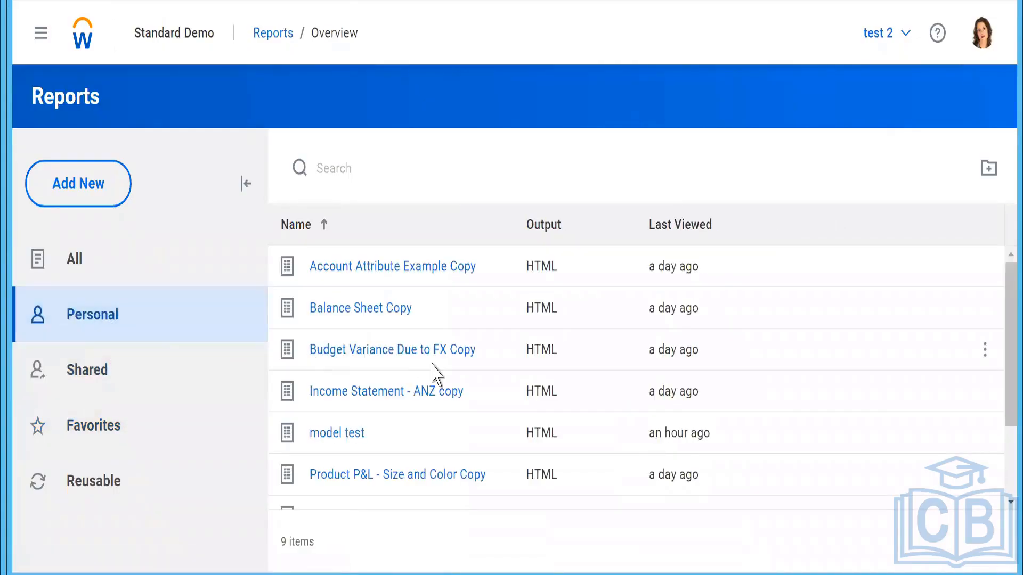
scroll(433, 371, "down", 2)
scroll(432, 372, "down", 1)
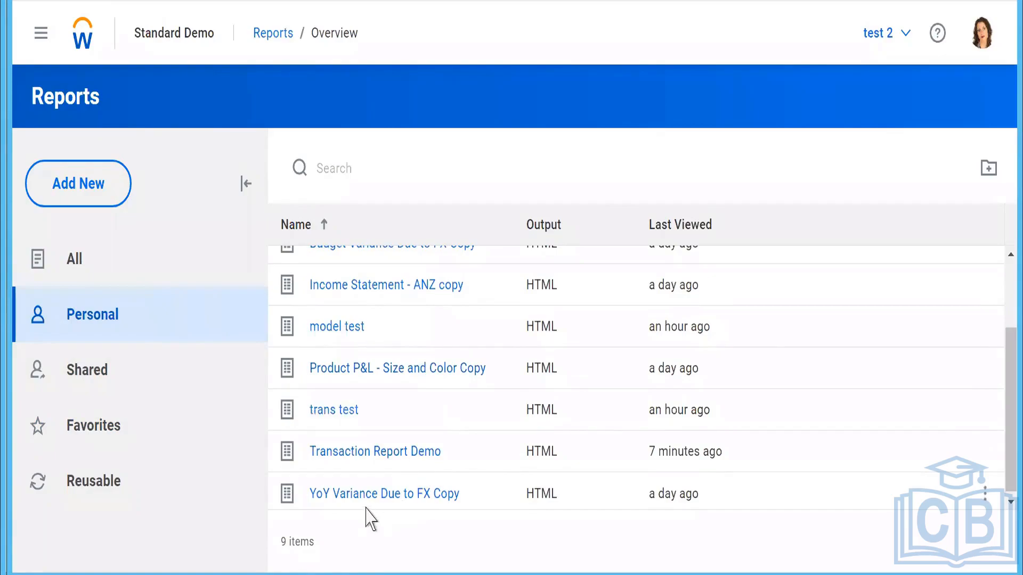
left_click(343, 496)
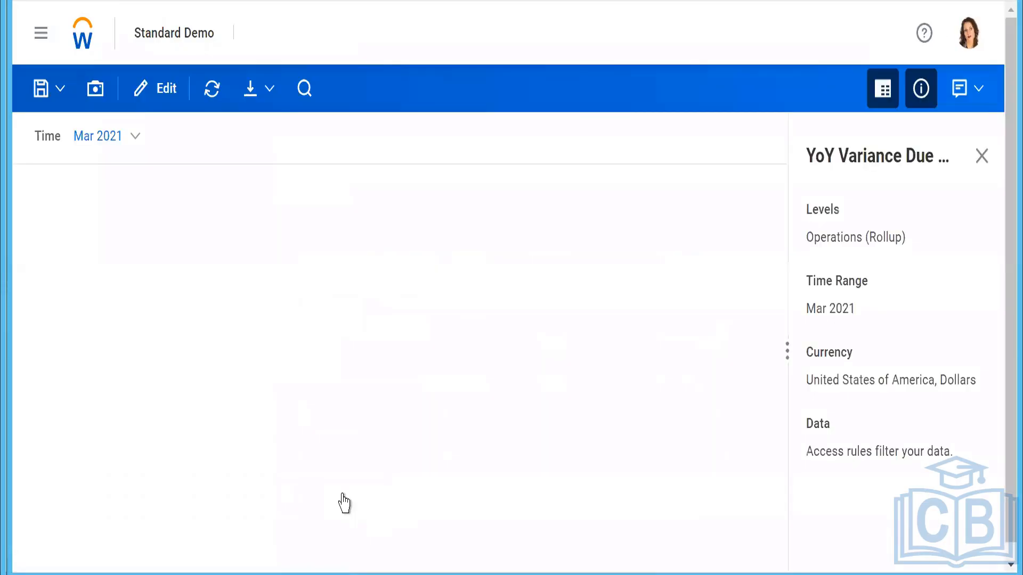
Close the report's information pane and open YoY Variance Due to FX Copy in the report editor to examine its elements and row accounts.
left_click(982, 155)
left_click(167, 90)
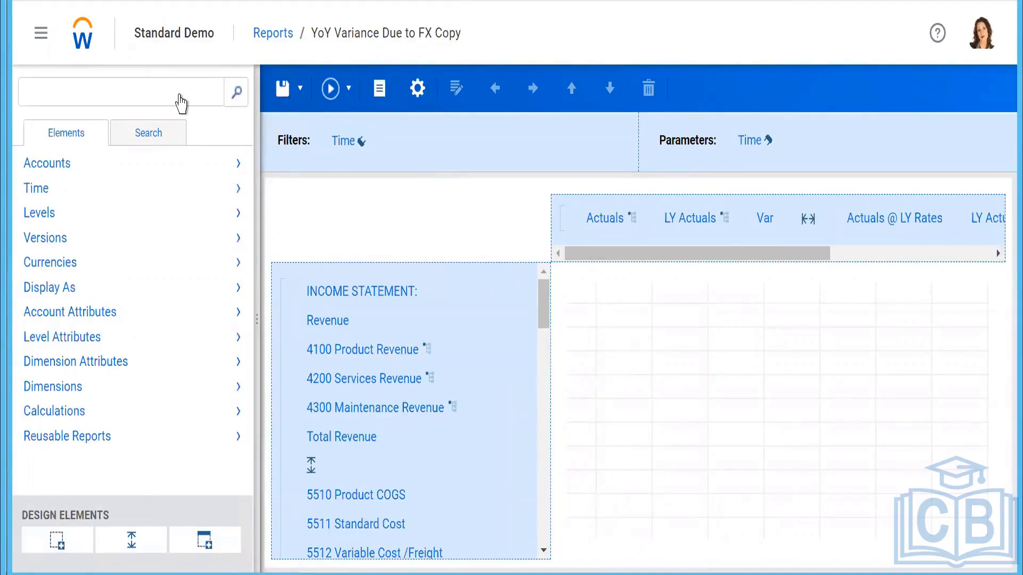
left_click(59, 160)
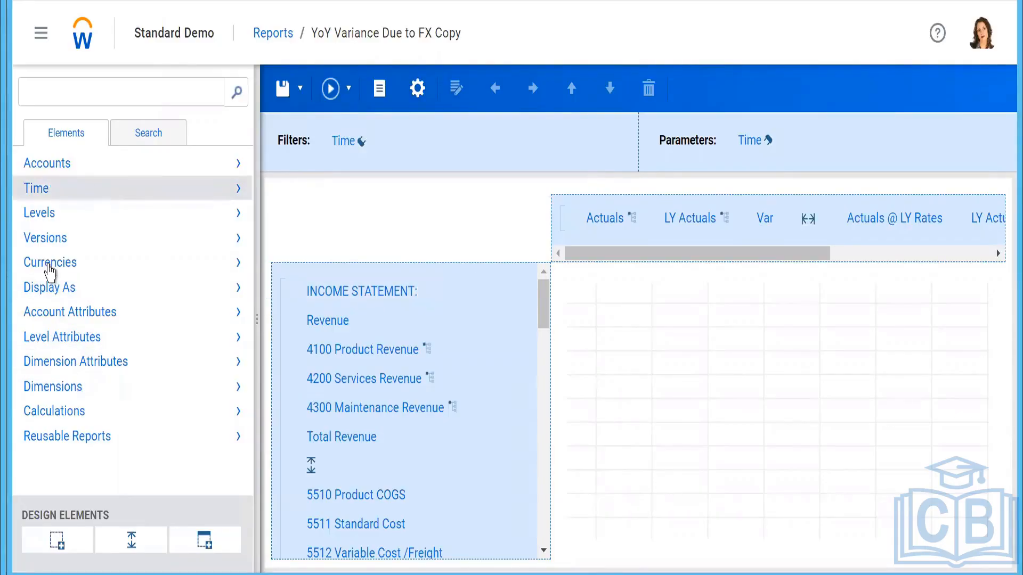
mouse_move(427, 352)
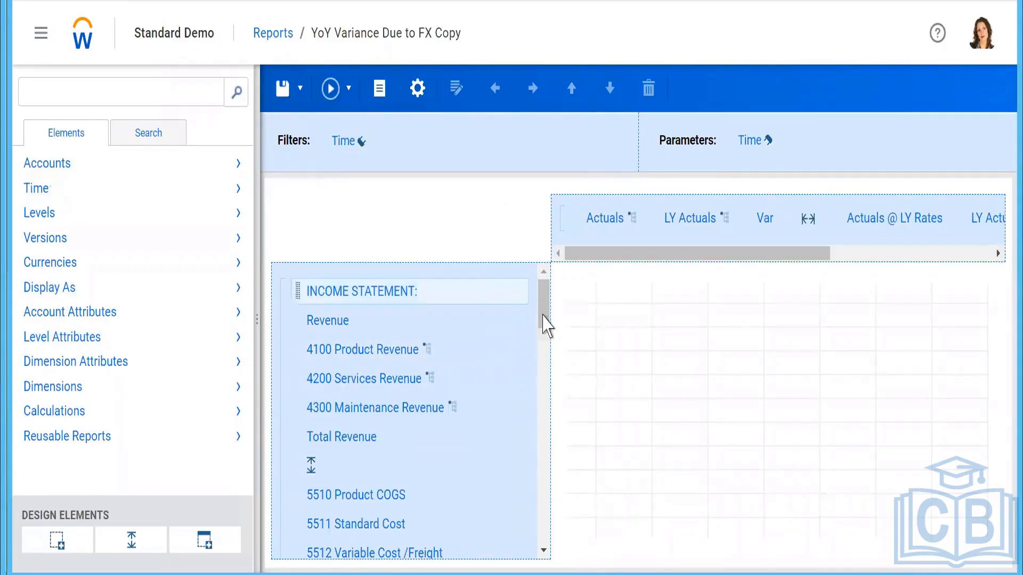
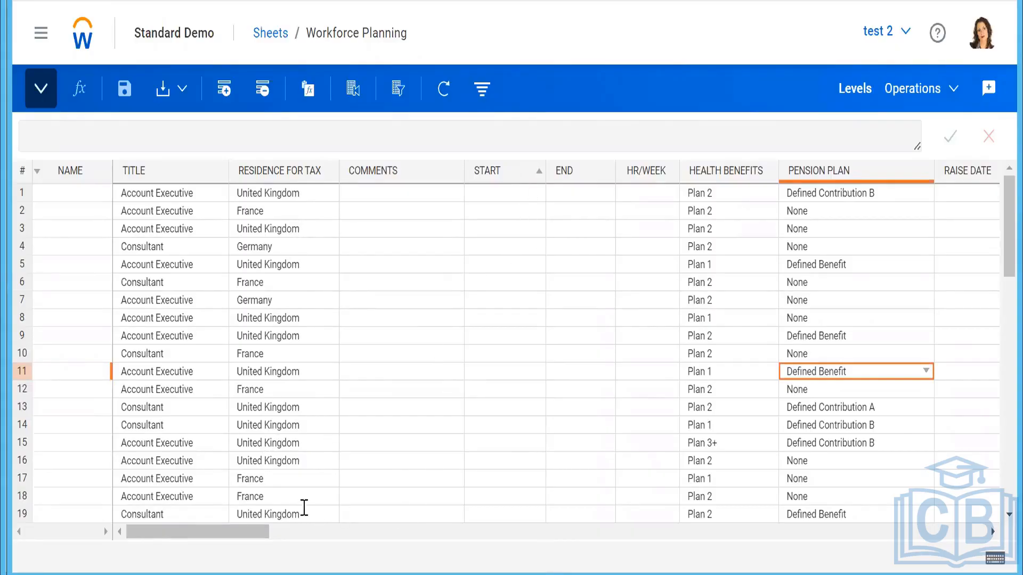
Switch to the Workforce Planning sheet and view the row details of row 6.
right_click(296, 282)
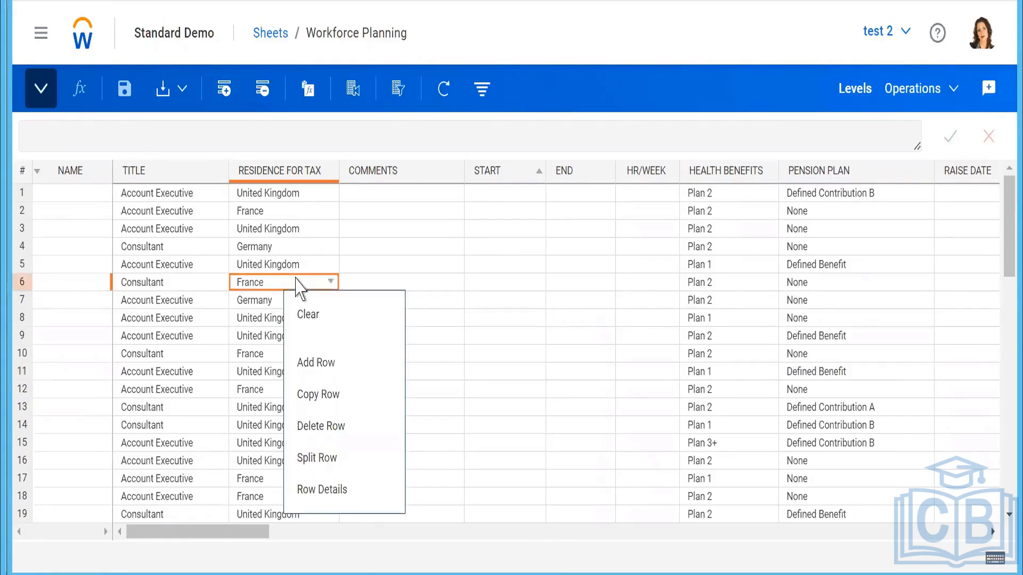
left_click(327, 487)
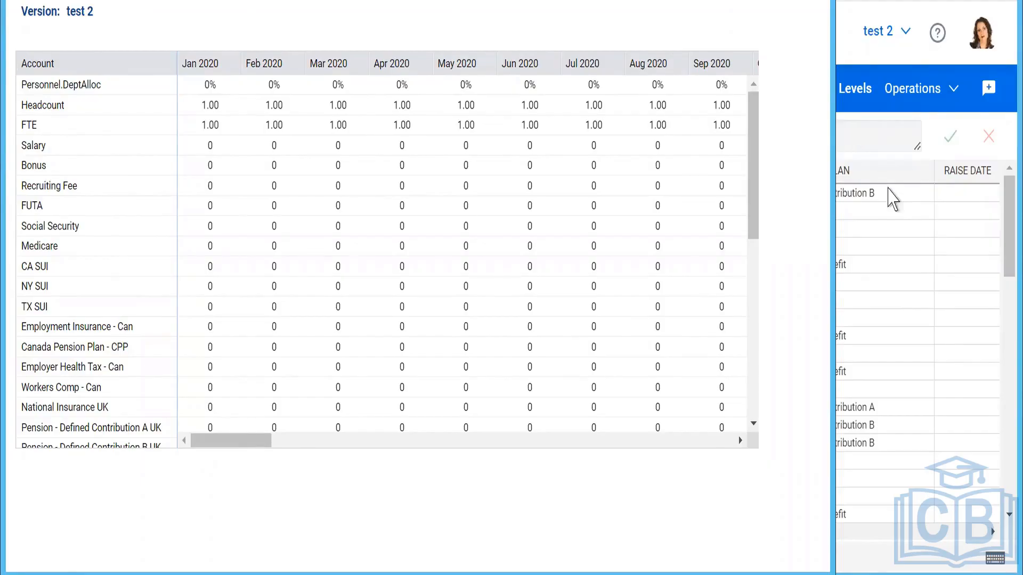
left_click(889, 191)
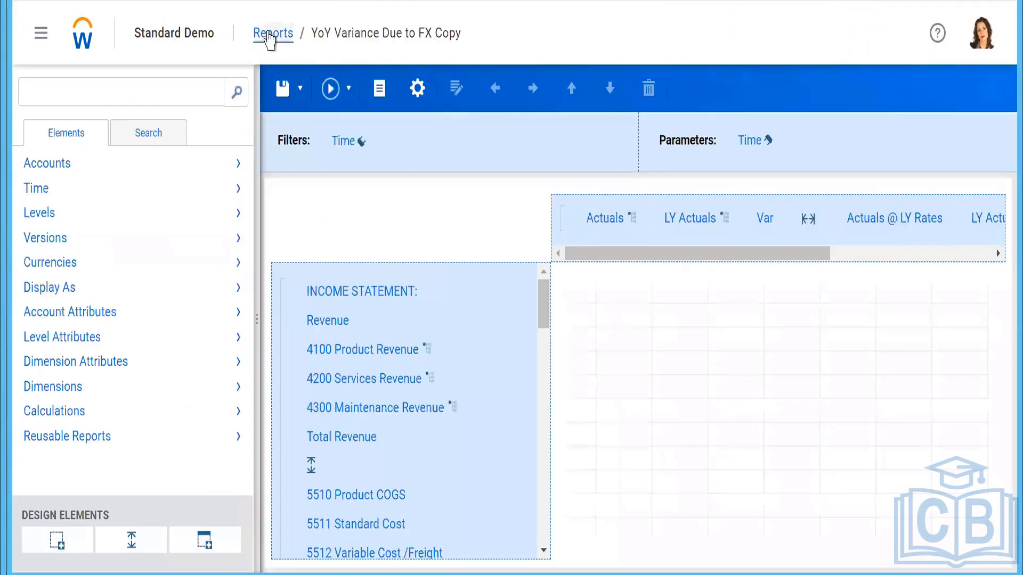
Return to the Reports overview, create a new model report and expand the Workforce Planning sheet's fields.
left_click(269, 33)
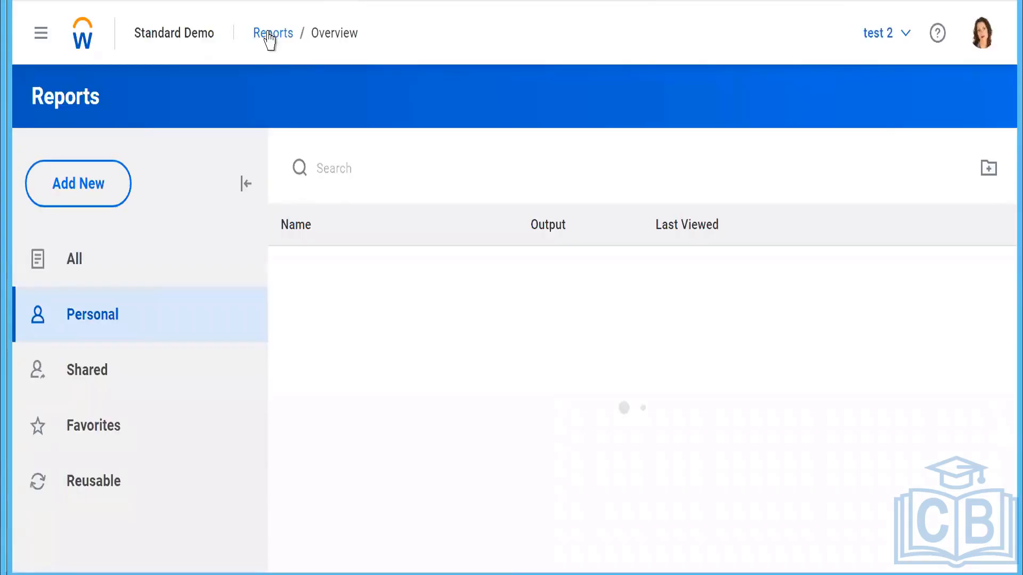
left_click(98, 203)
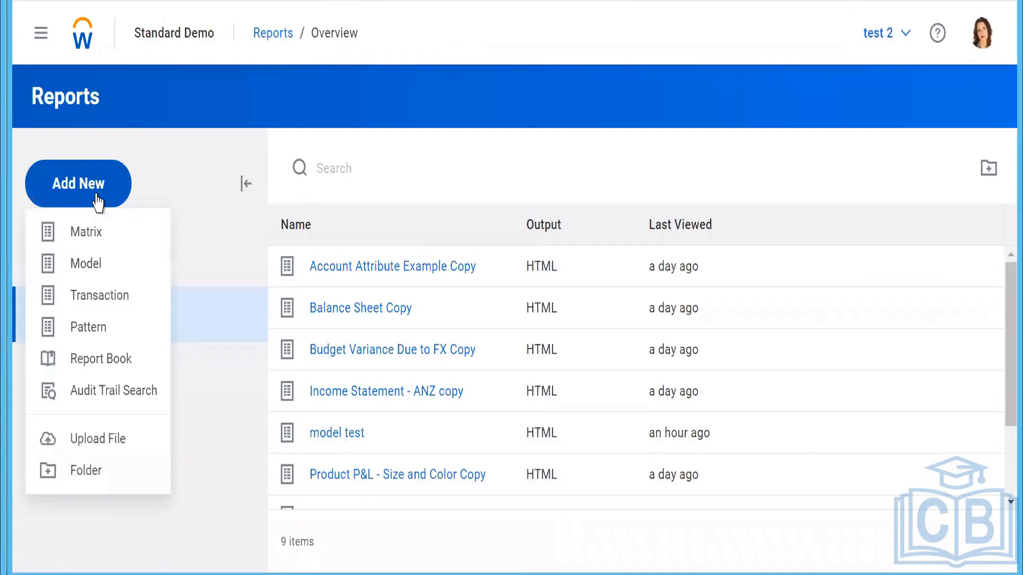
left_click(85, 269)
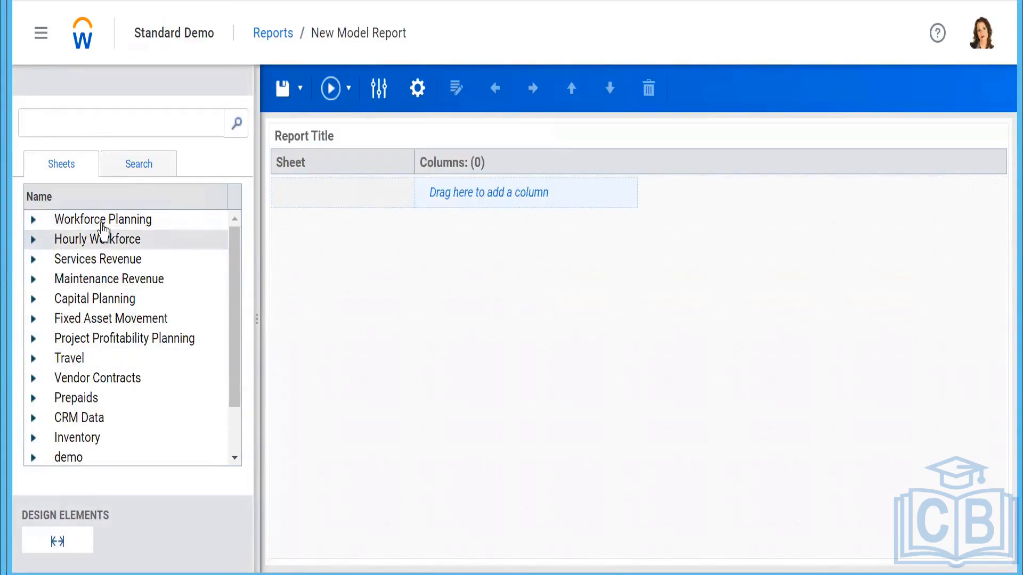
left_click(33, 219)
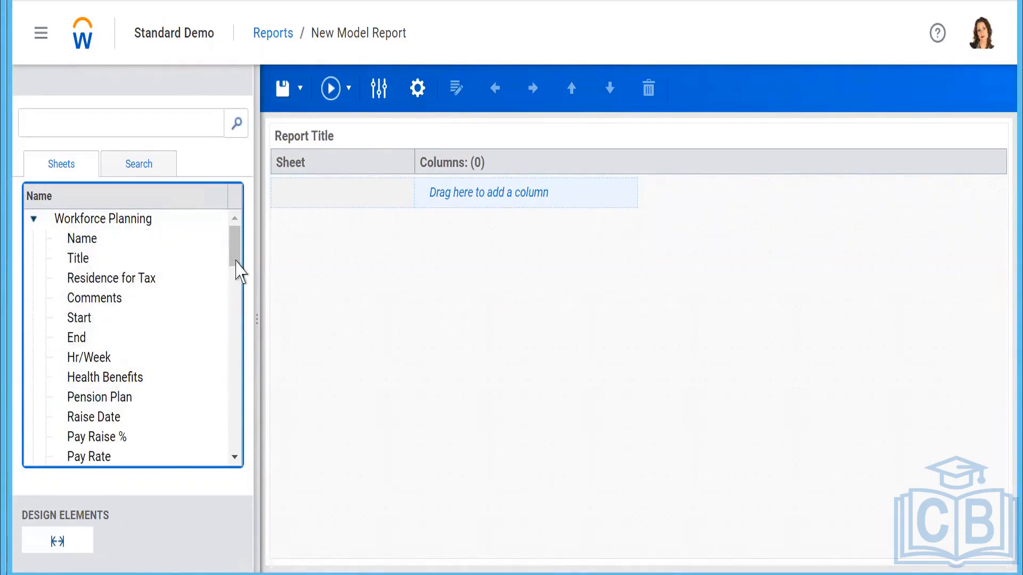
mouse_move(235, 259)
left_mouse_down()
mouse_move(228, 411)
mouse_move(228, 257)
left_mouse_up()
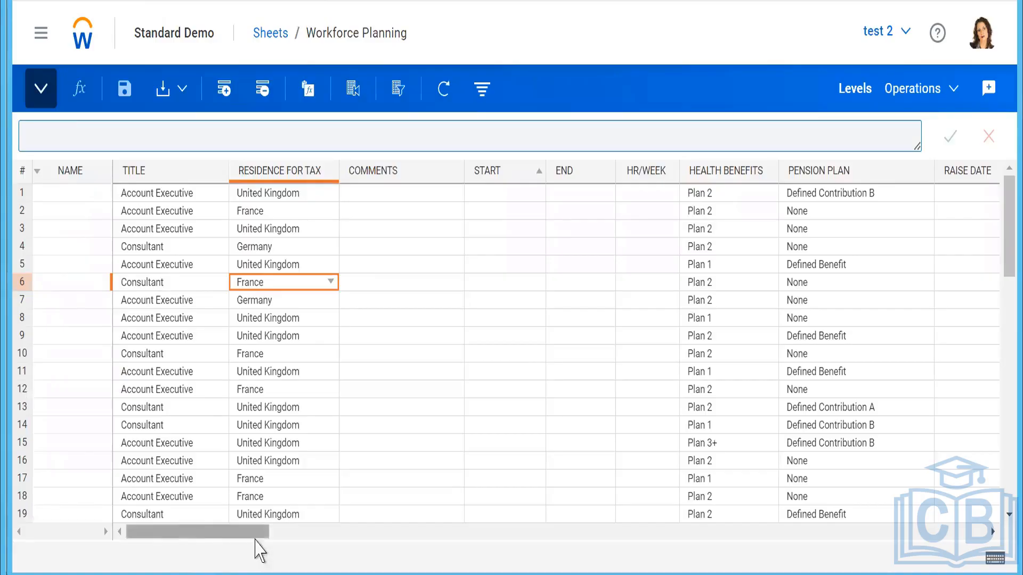
Compare the columns of the Workforce Planning sheet with the fields listed for it in the new model report.
left_click_drag(257, 536, 387, 553)
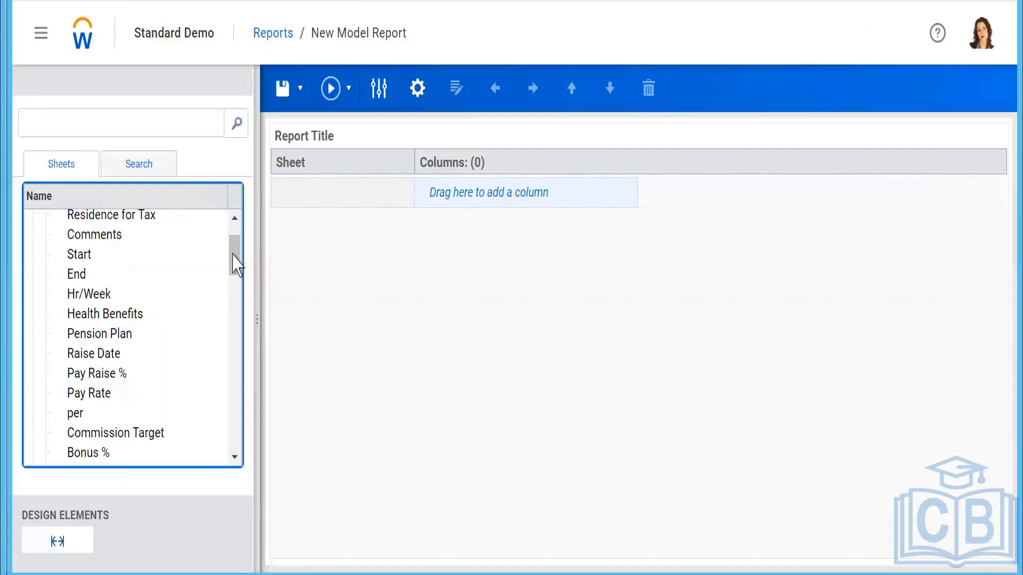
left_click_drag(235, 259, 236, 290)
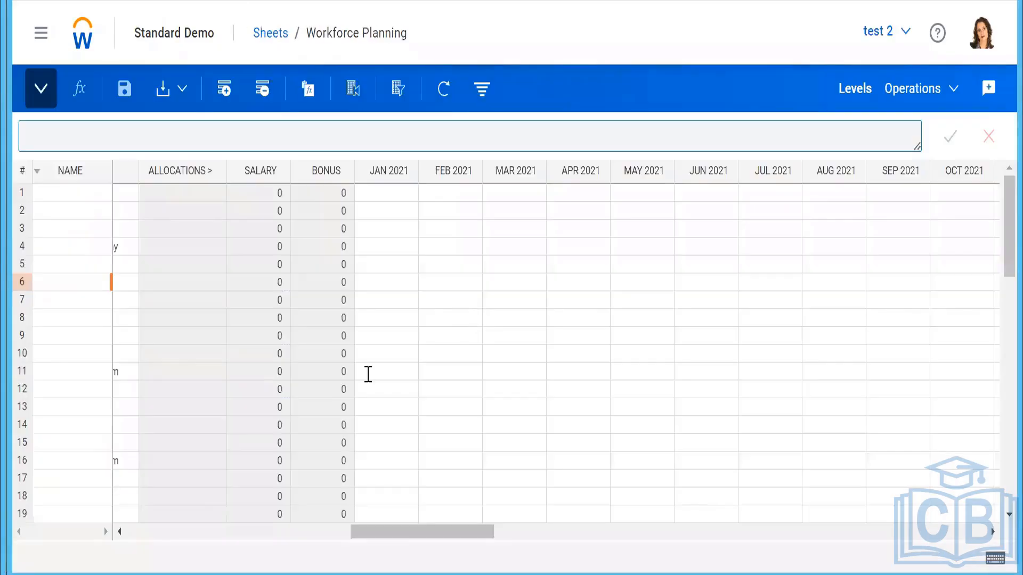
left_click_drag(401, 537, 290, 540)
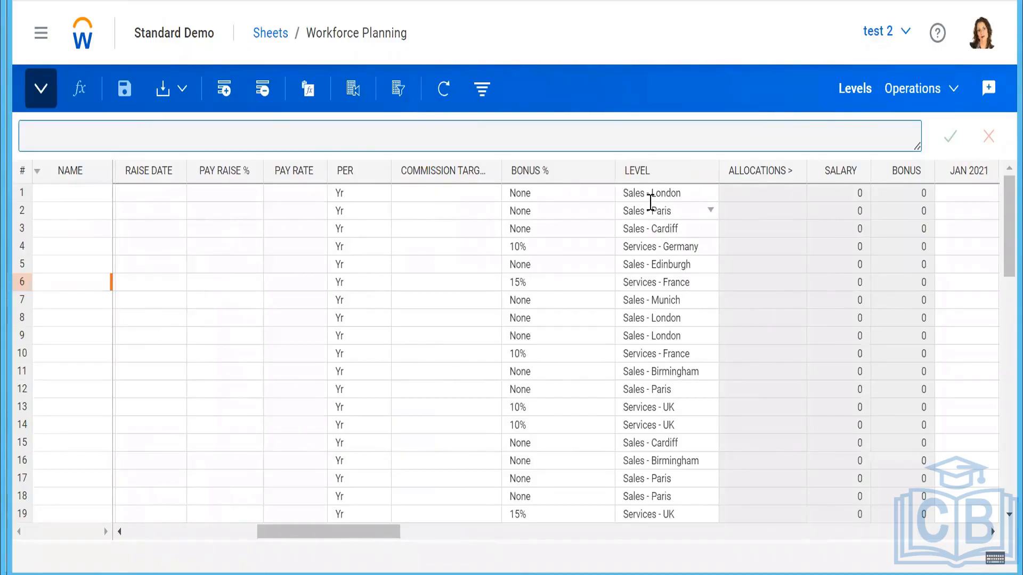
View the row details of row 2 in the Workforce Planning sheet and review its full account list.
right_click(651, 209)
left_click(685, 426)
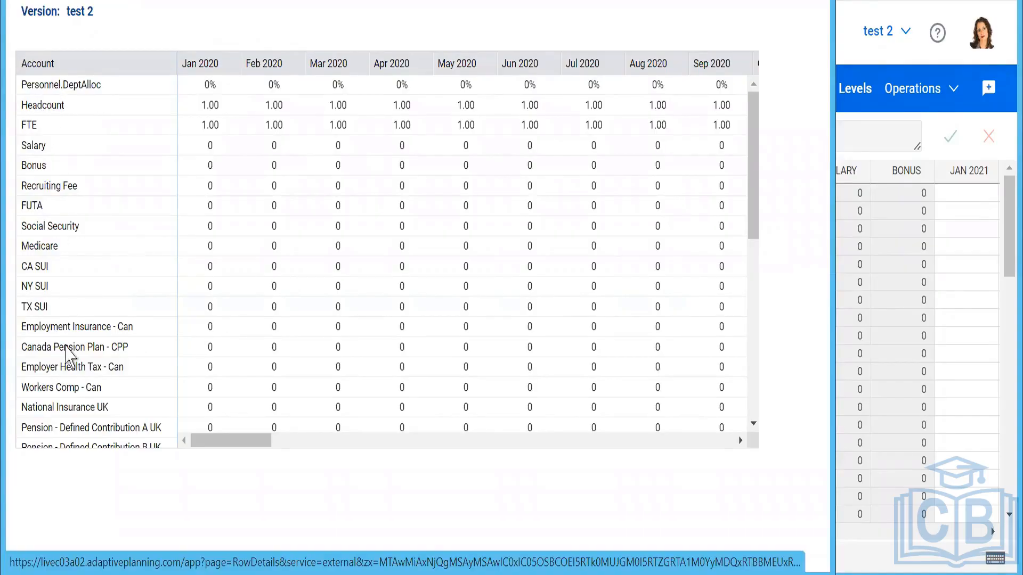
left_click_drag(753, 163, 744, 425)
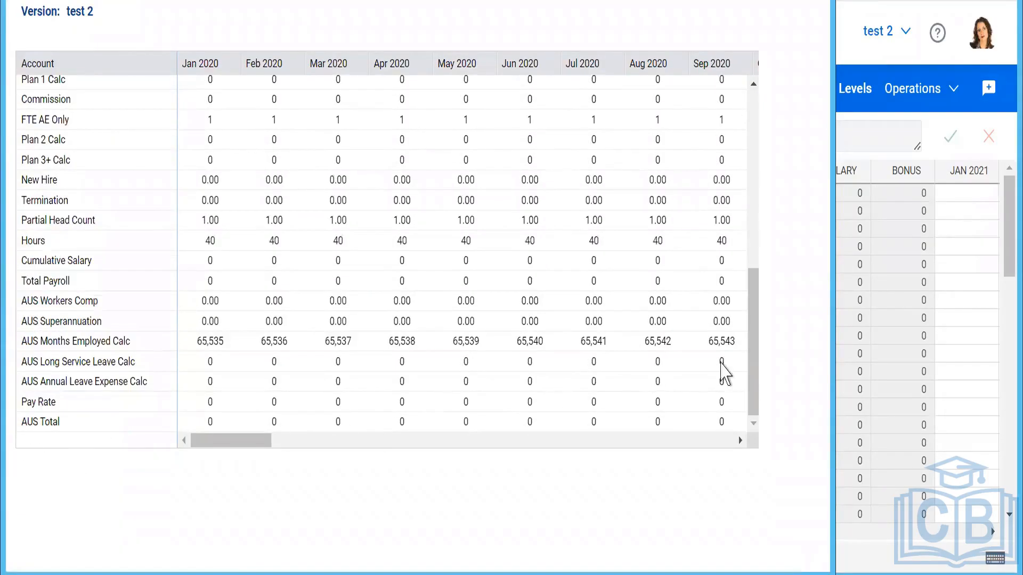
left_click_drag(756, 361, 761, 50)
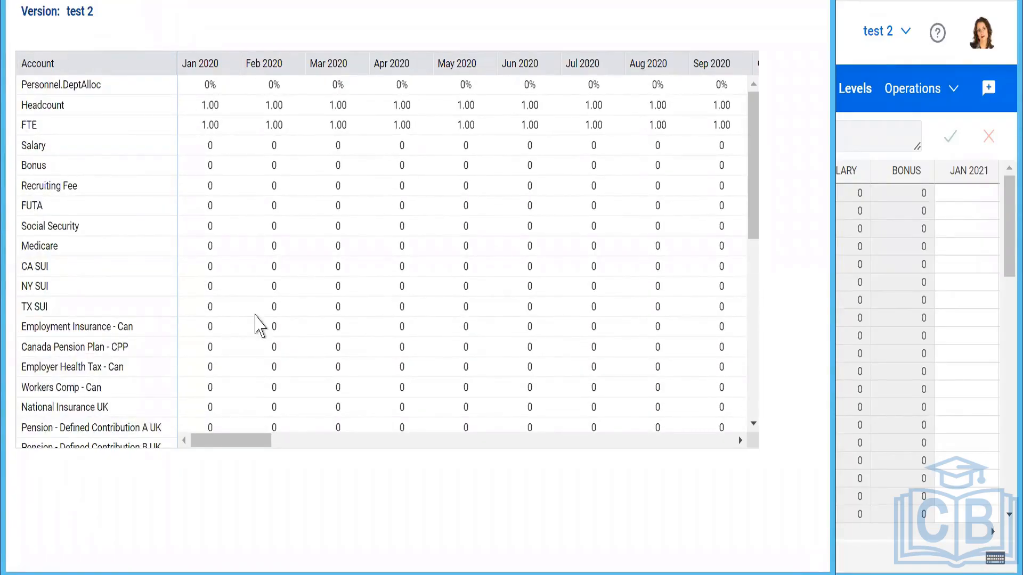
left_click(914, 354)
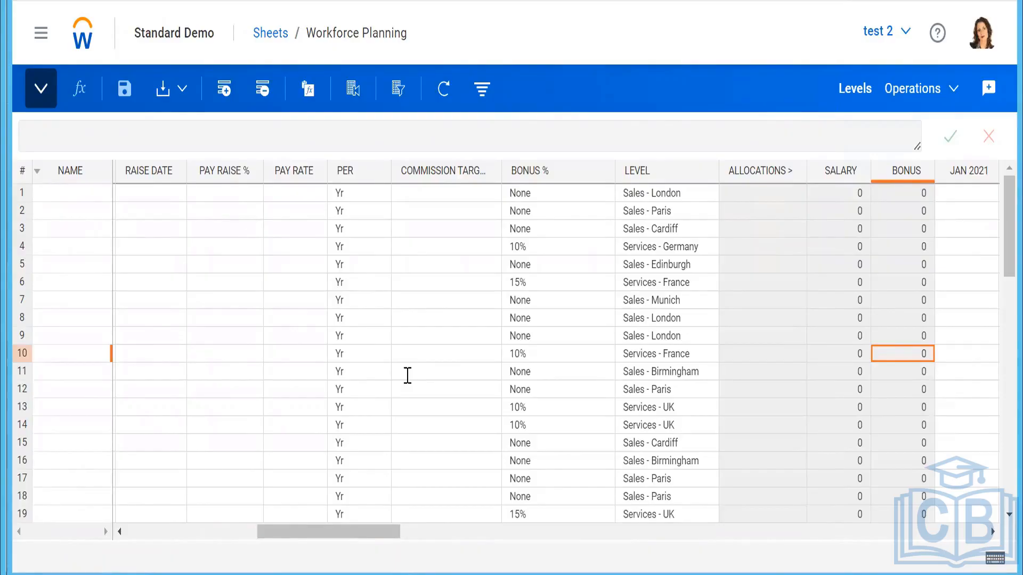
left_click_drag(313, 533, 145, 539)
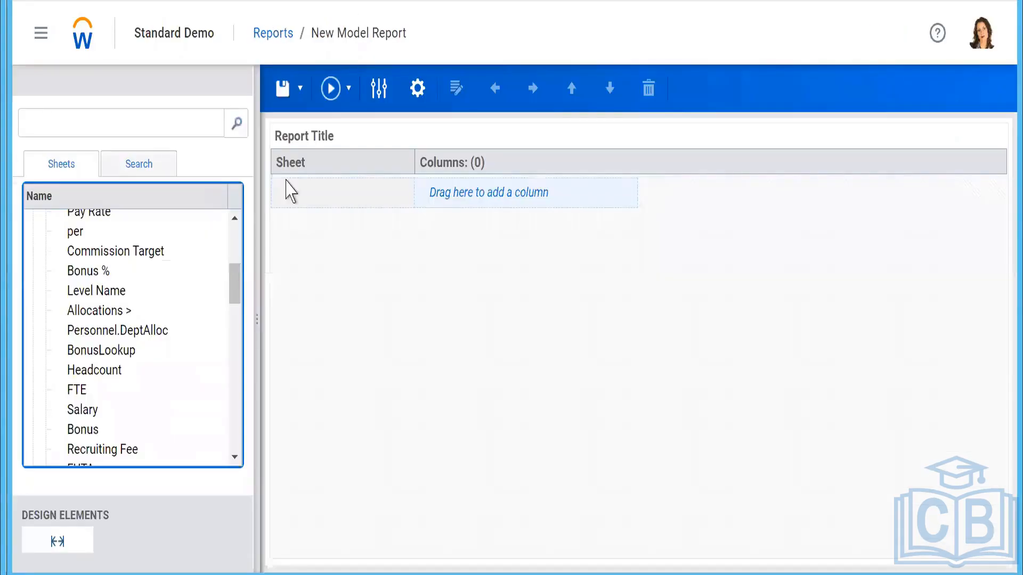
Add Title and Residence for Tax from Workforce Planning as columns of the new model report, with Start placed between them.
left_click(235, 233)
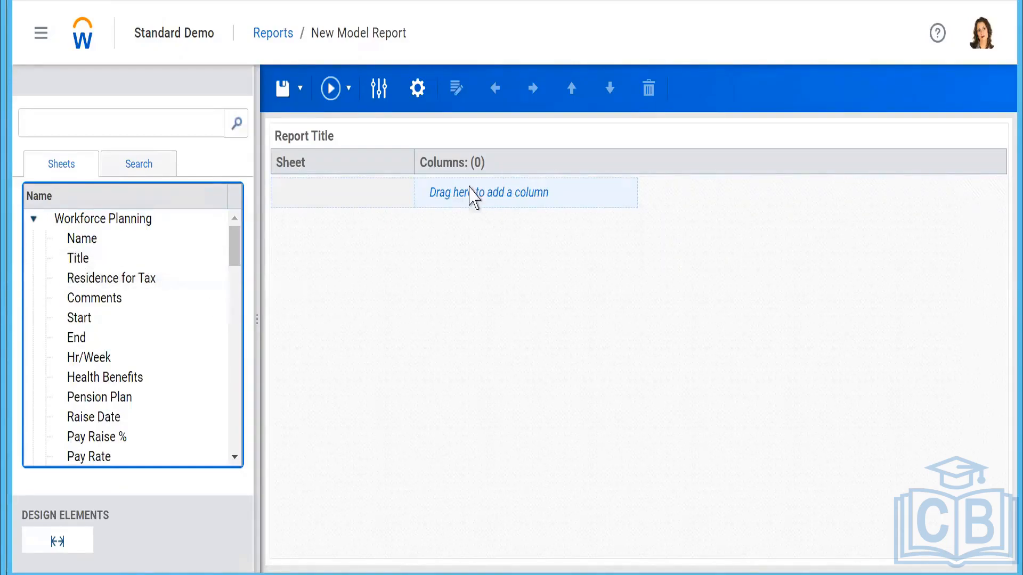
left_click_drag(90, 255, 461, 205)
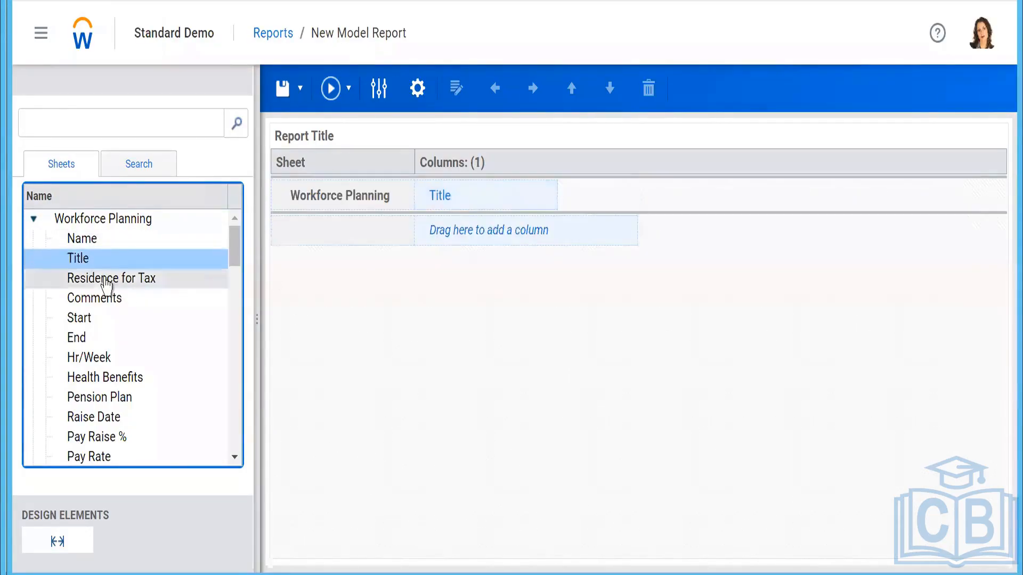
left_click_drag(98, 285, 559, 201)
left_click_drag(82, 327, 714, 212)
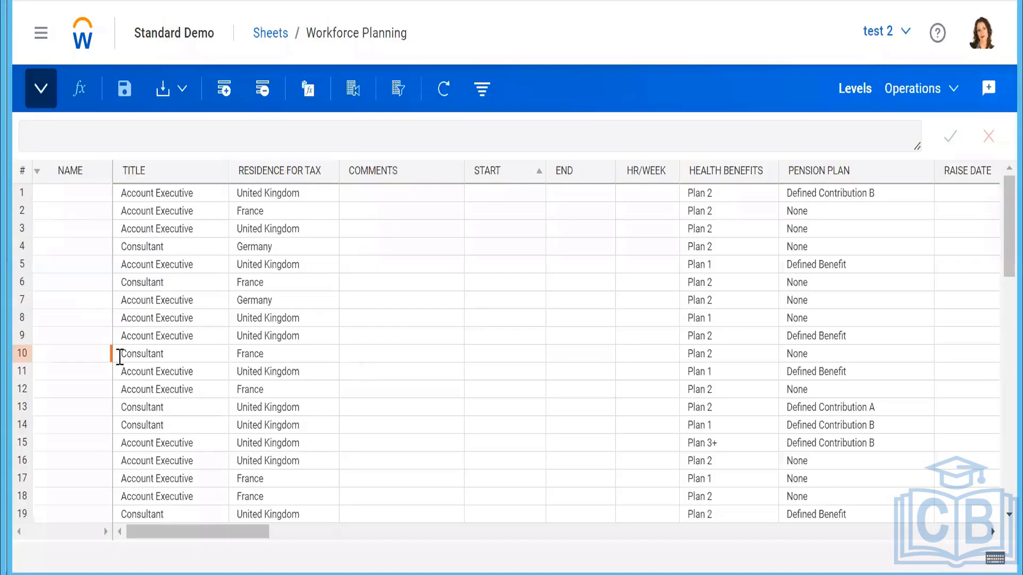
Reopen the row details of row 2 in the Workforce Planning sheet to check which accounts are available.
left_click_drag(205, 532, 192, 516)
right_click(201, 218)
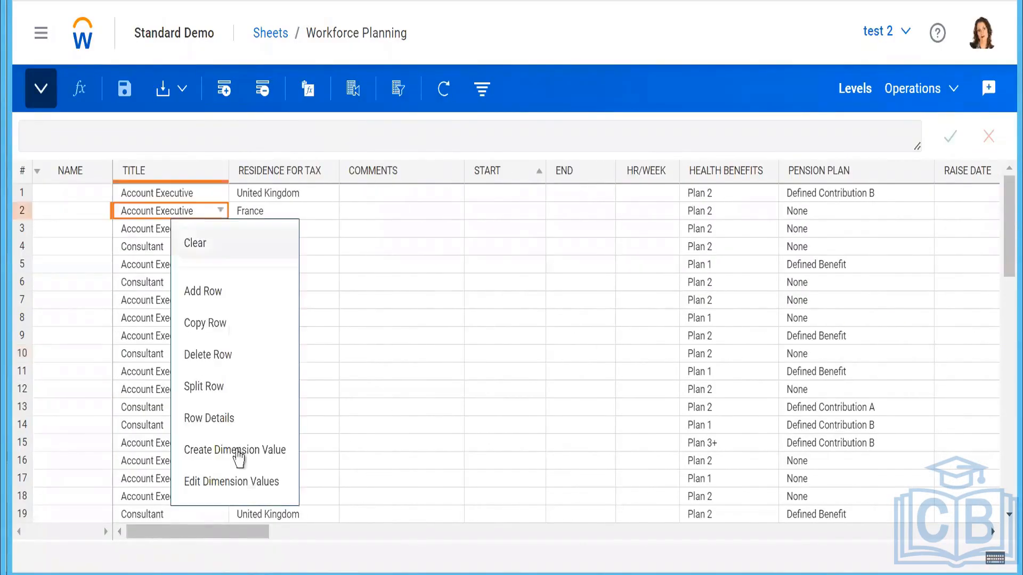
left_click(203, 424)
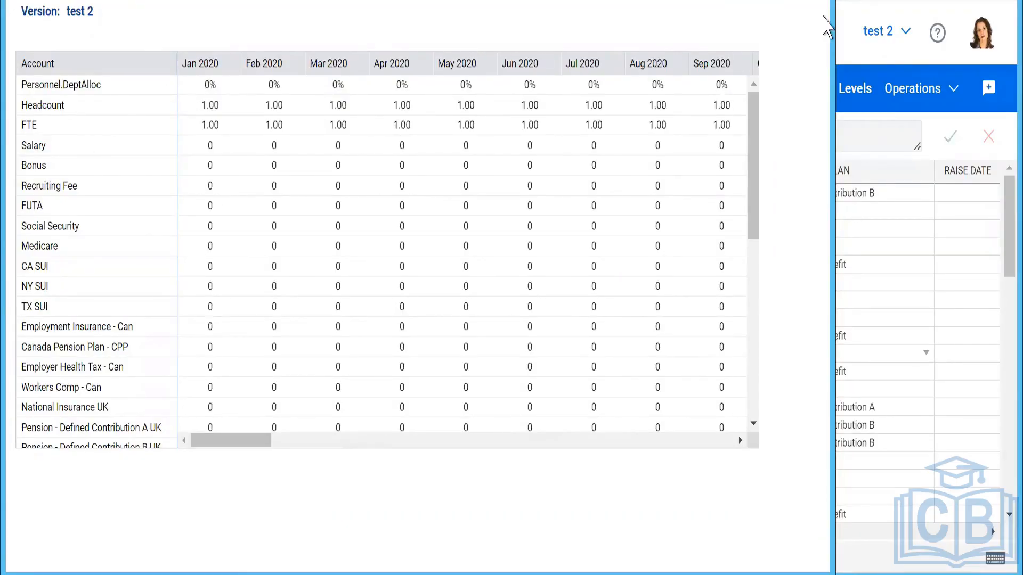
left_click(823, 16)
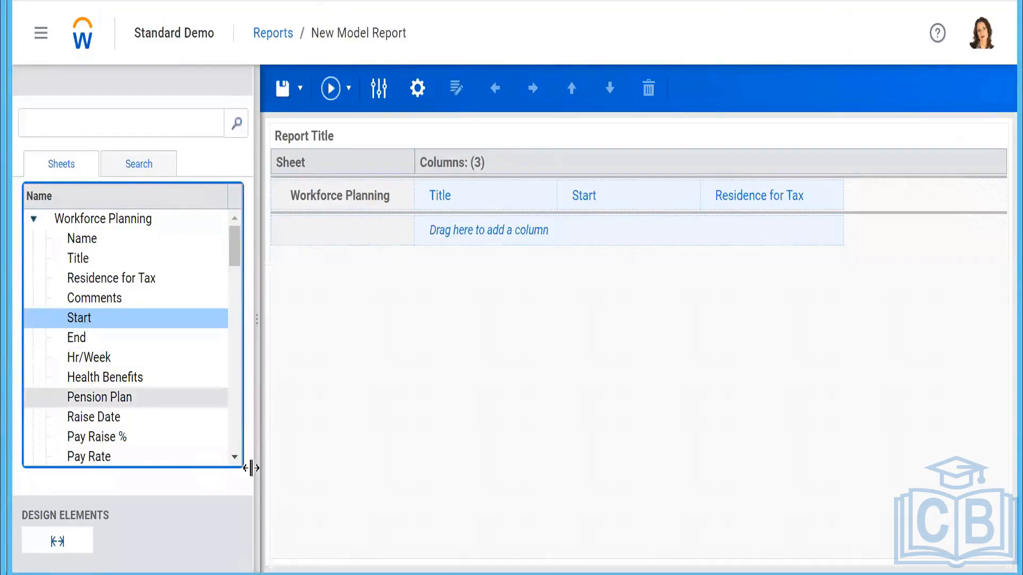
Add the Workforce Planning accounts Headcount and Salary as columns after Residence for Tax in the model report.
left_click(235, 457)
scroll(237, 460, "down", 10)
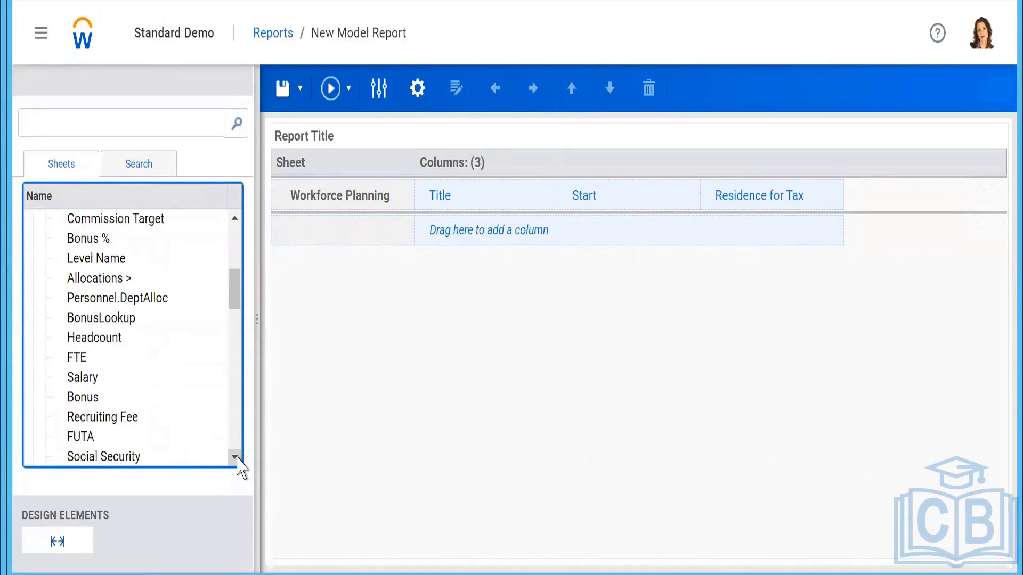
left_click(99, 343)
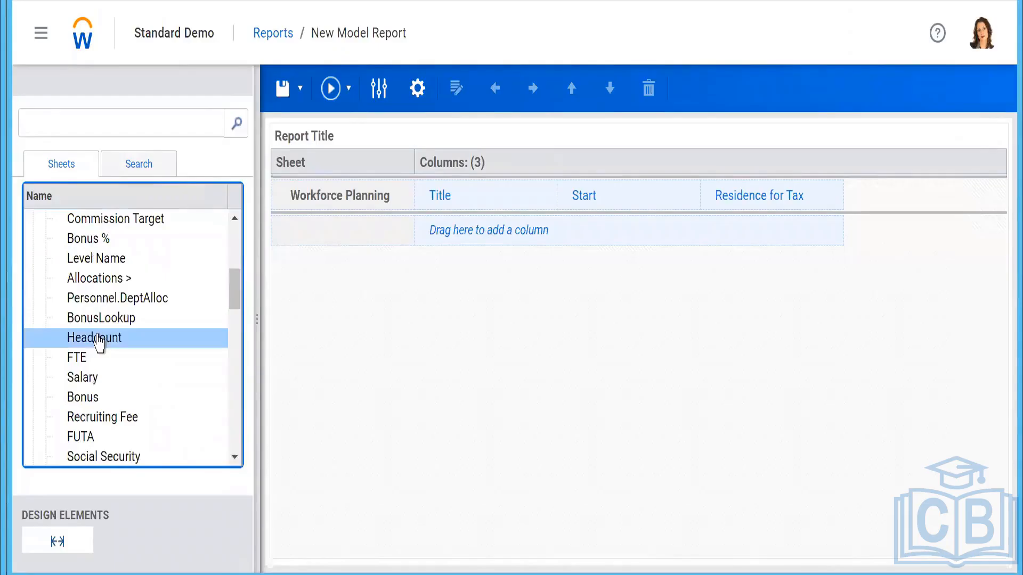
left_click_drag(99, 344, 802, 237)
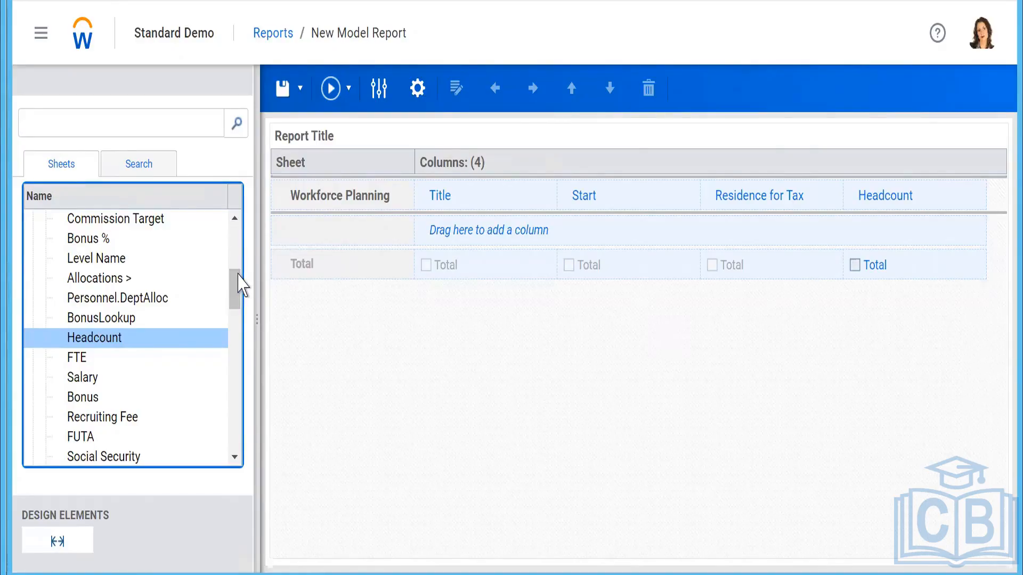
mouse_move(242, 286)
left_mouse_down()
mouse_move(234, 224)
mouse_move(237, 297)
left_mouse_up()
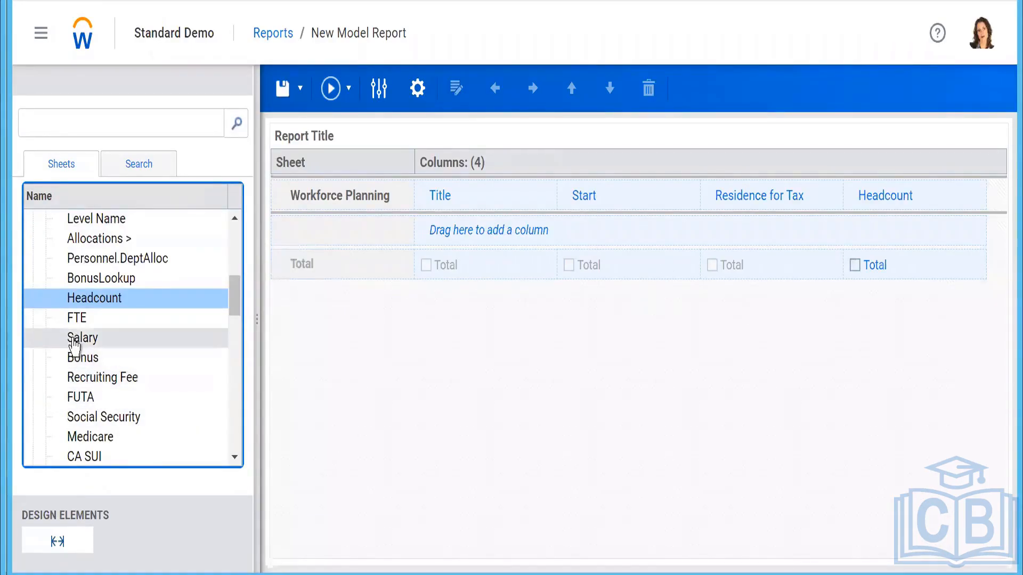
mouse_move(75, 347)
left_mouse_down()
mouse_move(686, 266)
mouse_move(986, 207)
left_mouse_up()
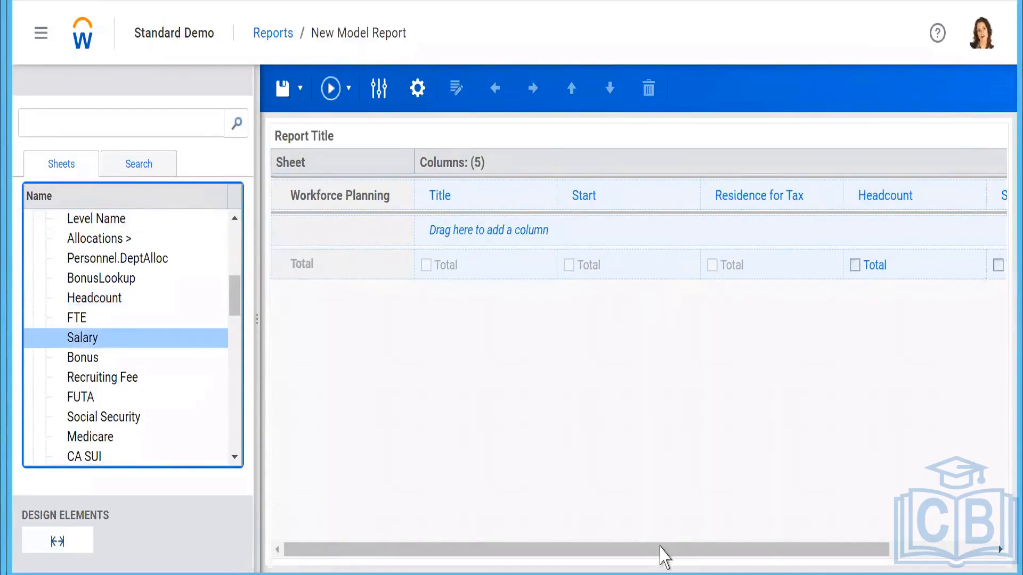
Turn on totals for the Headcount and Salary columns of the model report.
left_click_drag(663, 556, 788, 557)
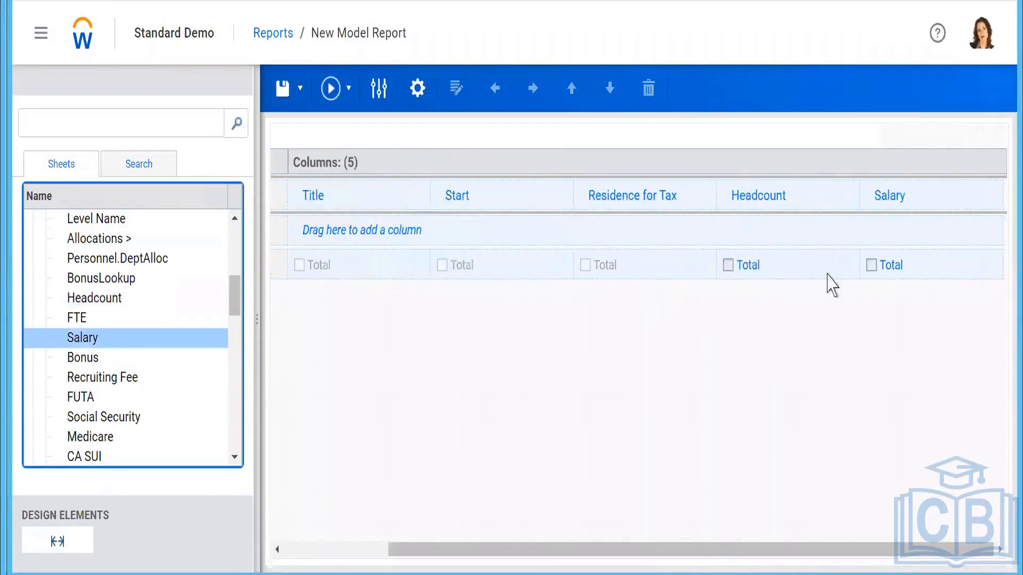
left_click(728, 265)
left_click(873, 269)
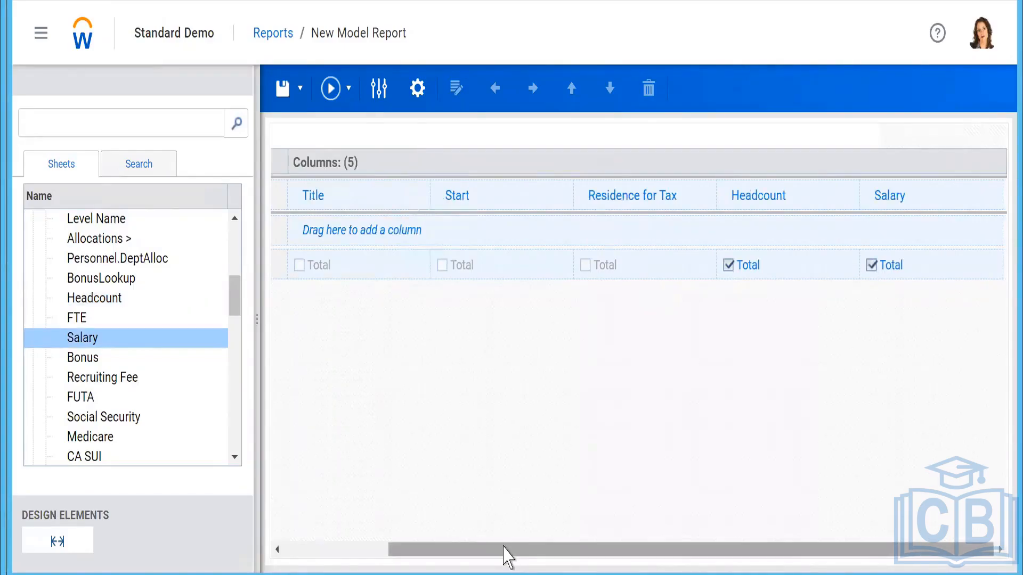
left_click_drag(503, 546, 501, 545)
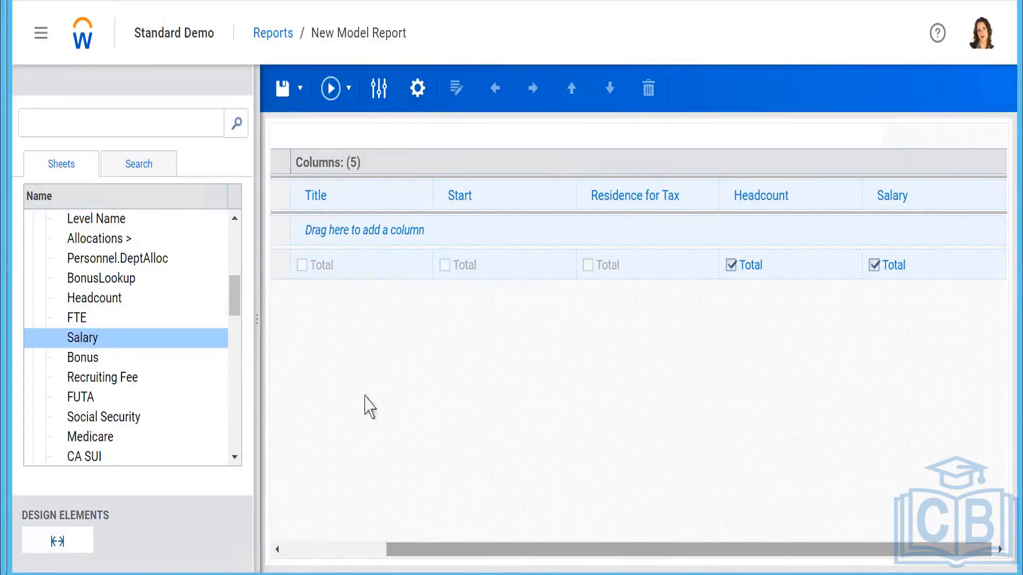
Save the new report as Model Report Example, a personal report with HTML output stored in Personal Reports.
left_click_drag(234, 293, 197, 194)
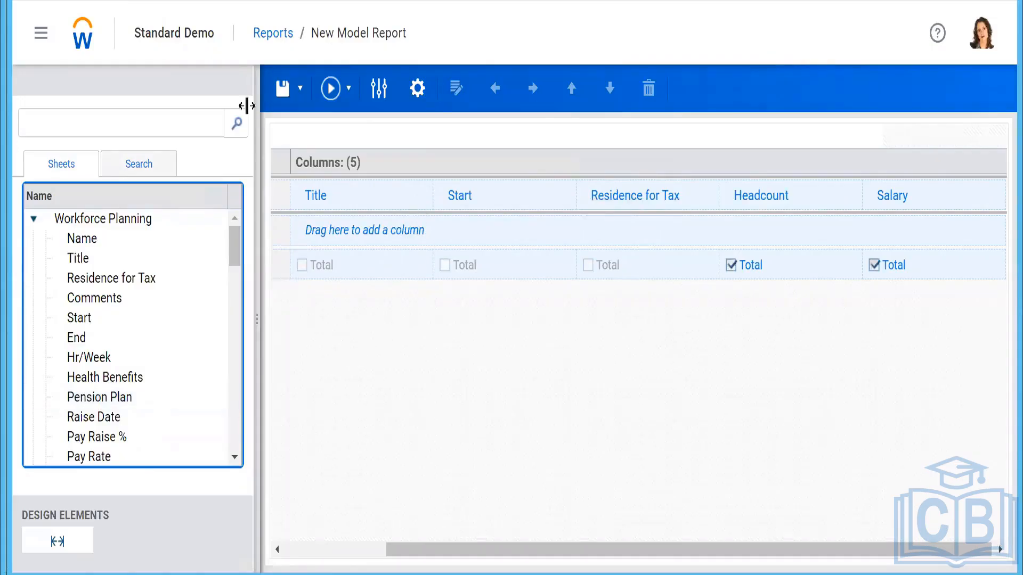
left_click(301, 90)
left_click(294, 142)
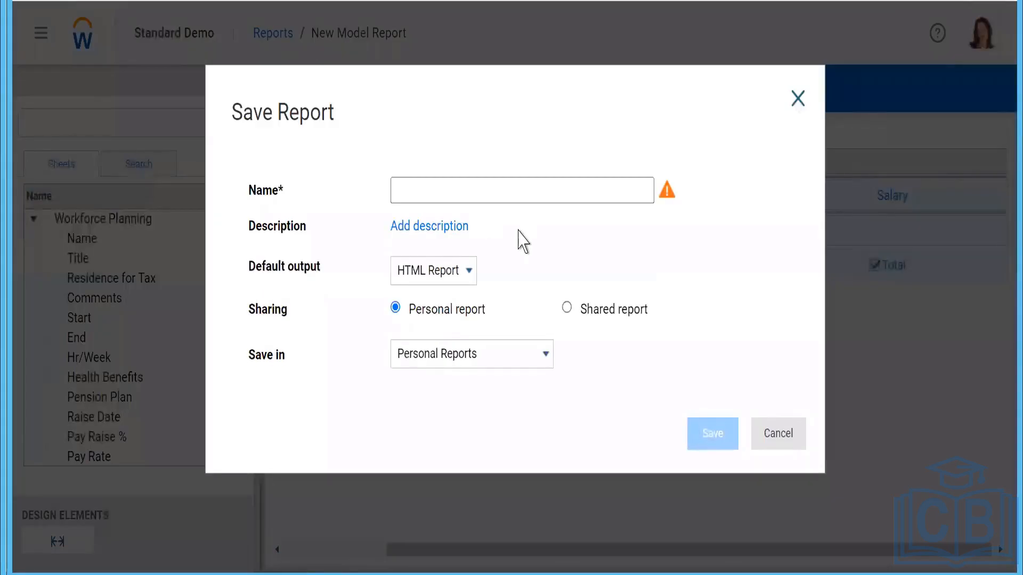
type("Model Report Example")
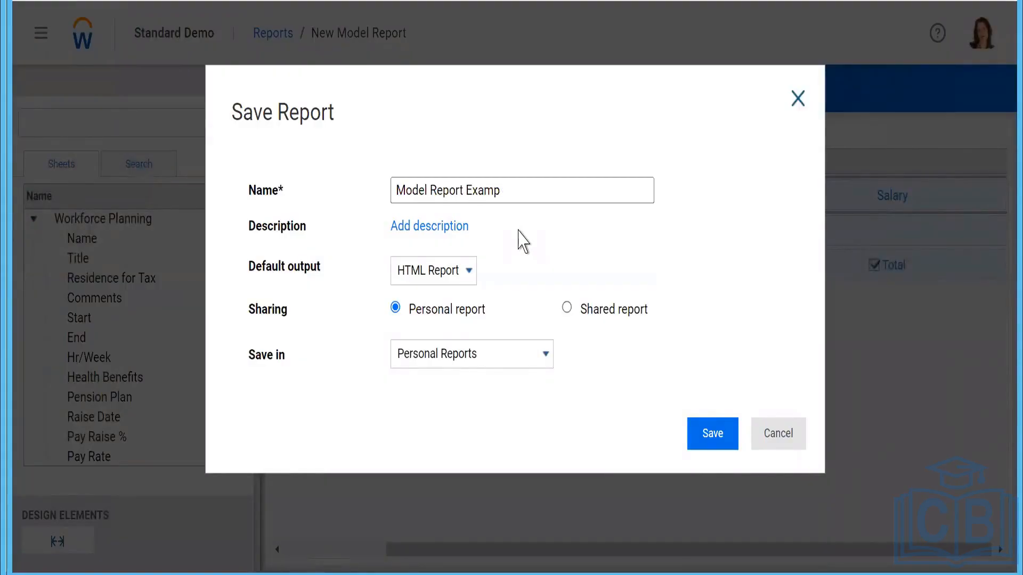
left_click(701, 435)
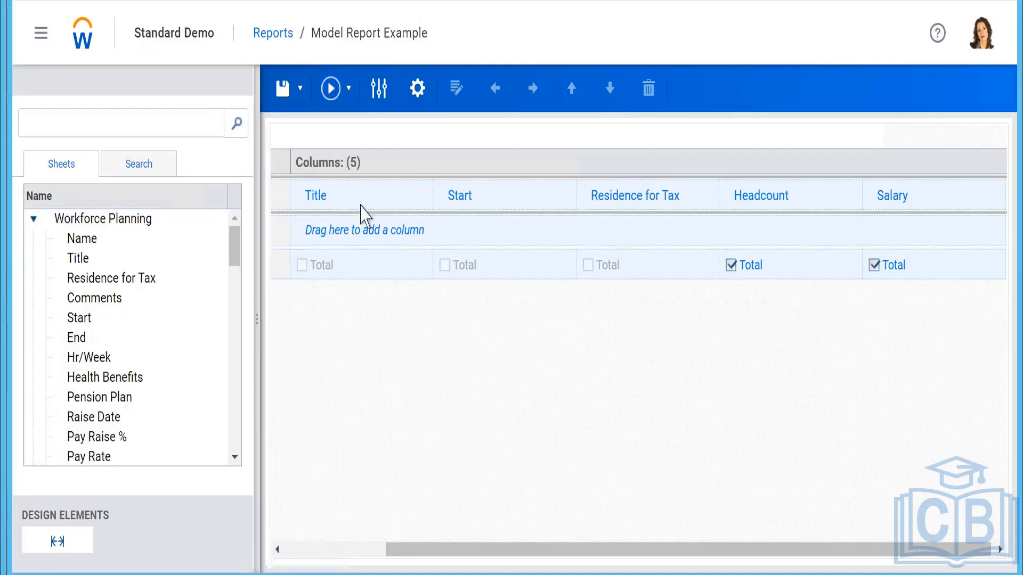
Run Model Report Example as HTML and review all its rows down to the total with a page size of 1000.
left_click(348, 90)
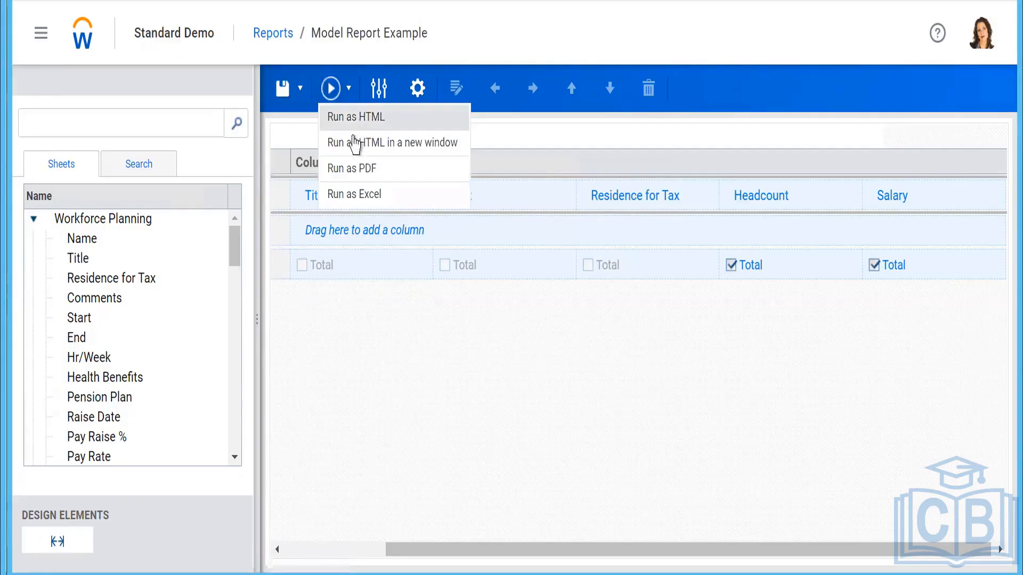
left_click(341, 119)
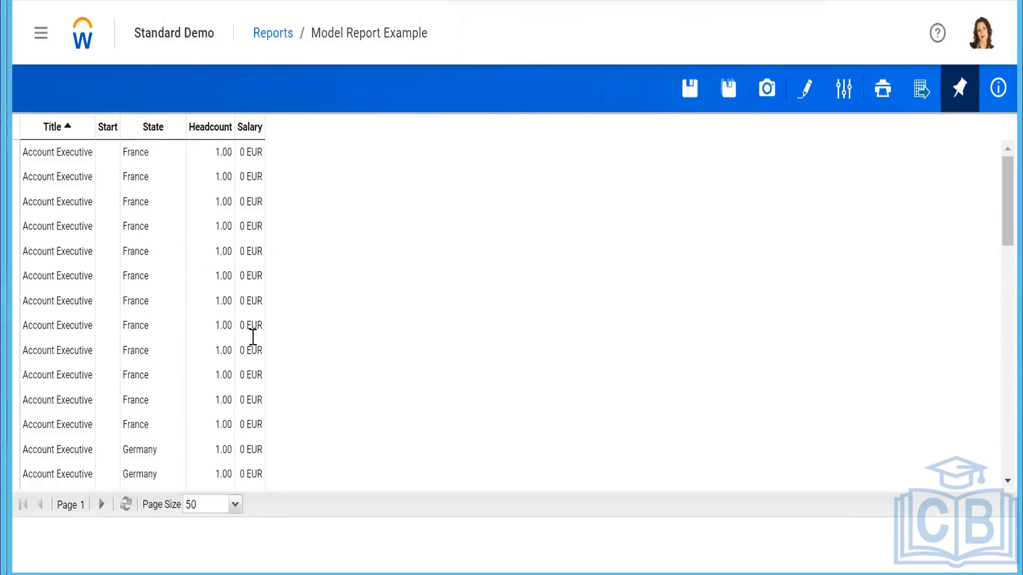
left_click(235, 504)
left_click(201, 479)
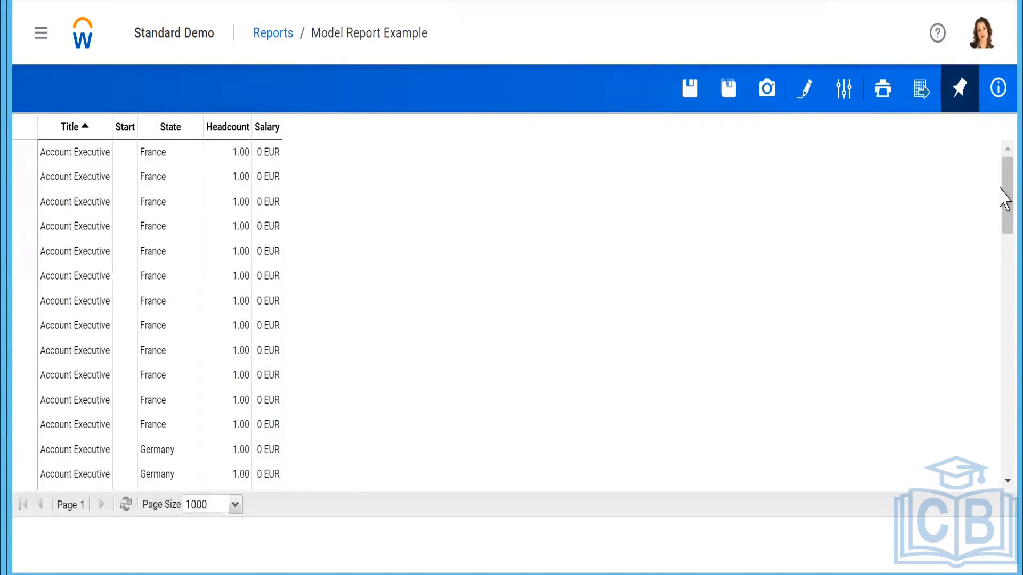
left_click_drag(1006, 198, 1006, 483)
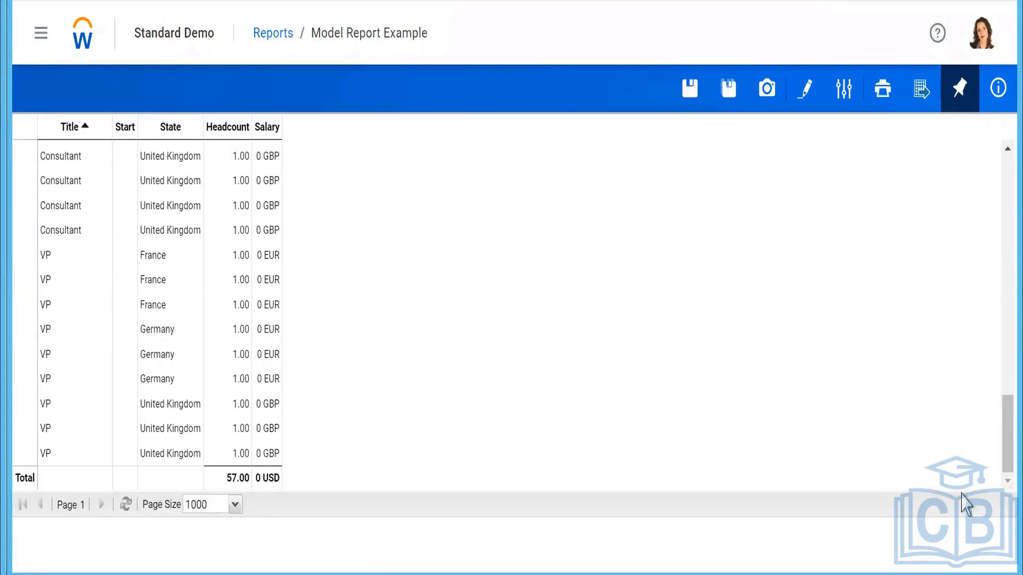
left_click_drag(1005, 457, 1007, 127)
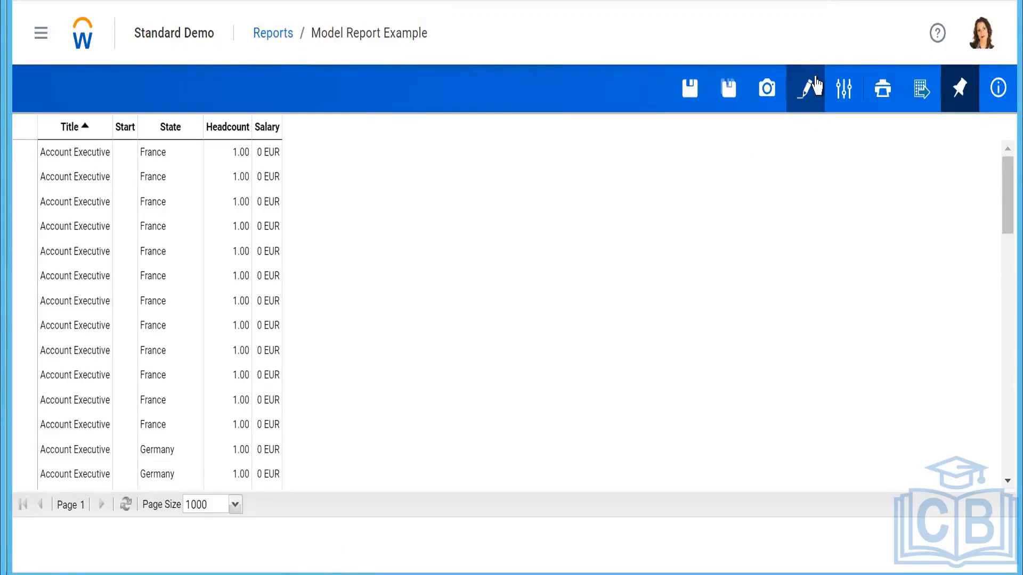
Reopen the report for editing and add the Workforce Planning columns Name before Title and per after Residence for Tax.
left_click(809, 111)
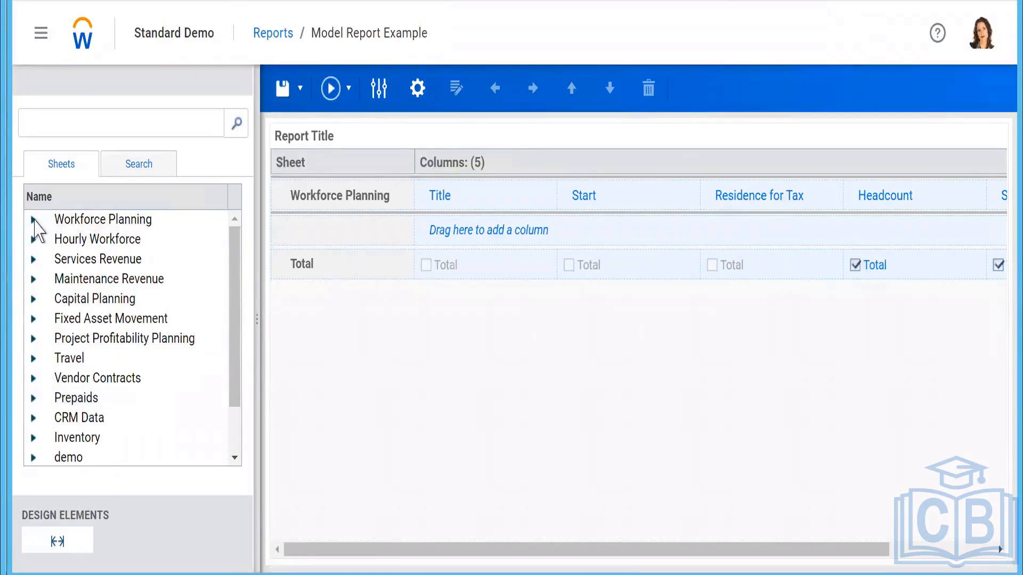
left_click(34, 222)
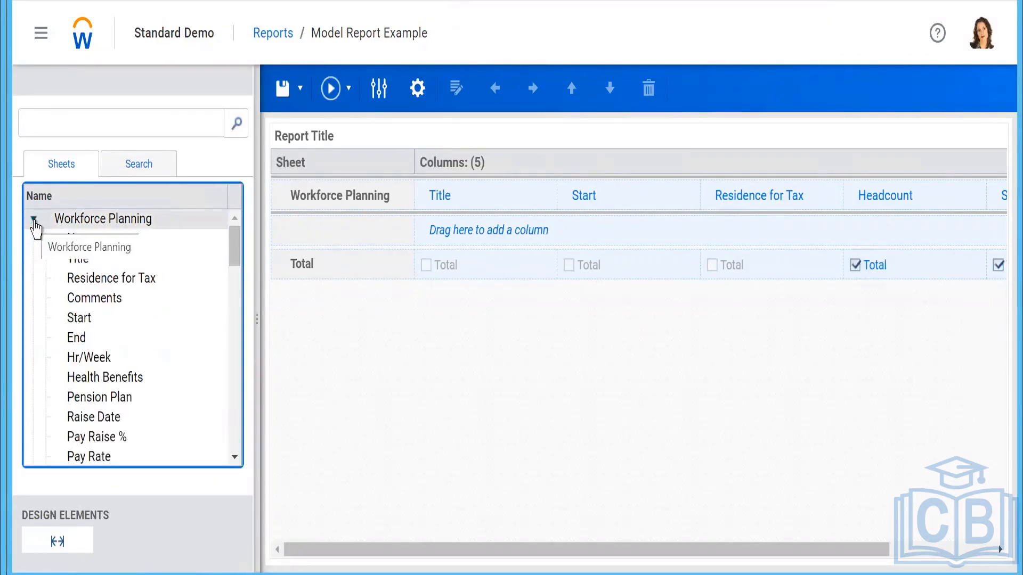
left_click(74, 241)
left_click_drag(470, 216, 433, 205)
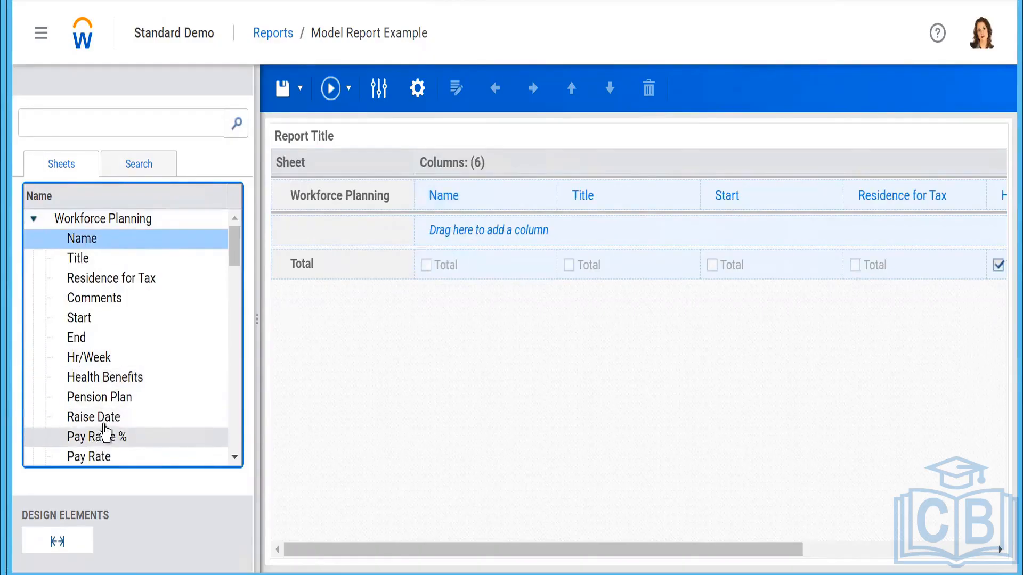
left_click(234, 457)
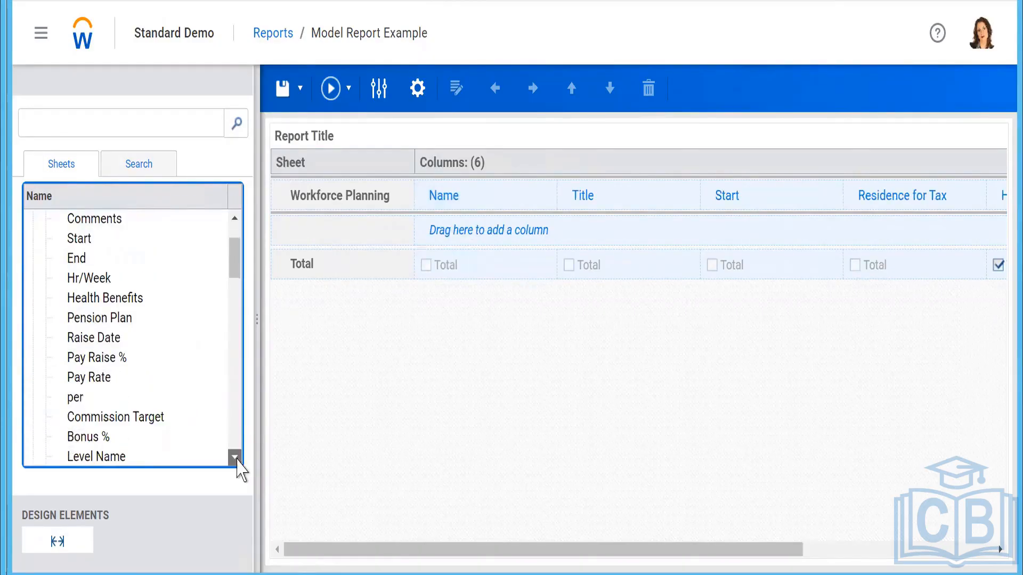
mouse_move(79, 403)
left_mouse_down()
mouse_move(826, 210)
mouse_move(992, 202)
left_mouse_up()
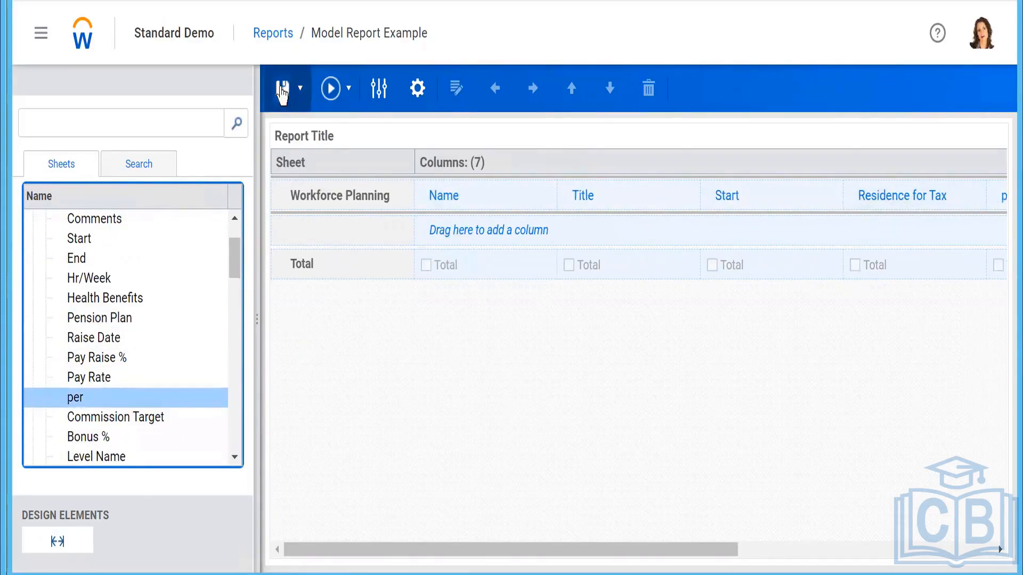
Add the Workforce Planning account Cumulative Salary as the last column, after Salary.
scroll(104, 304, "up", 2)
scroll(104, 306, "down", 8)
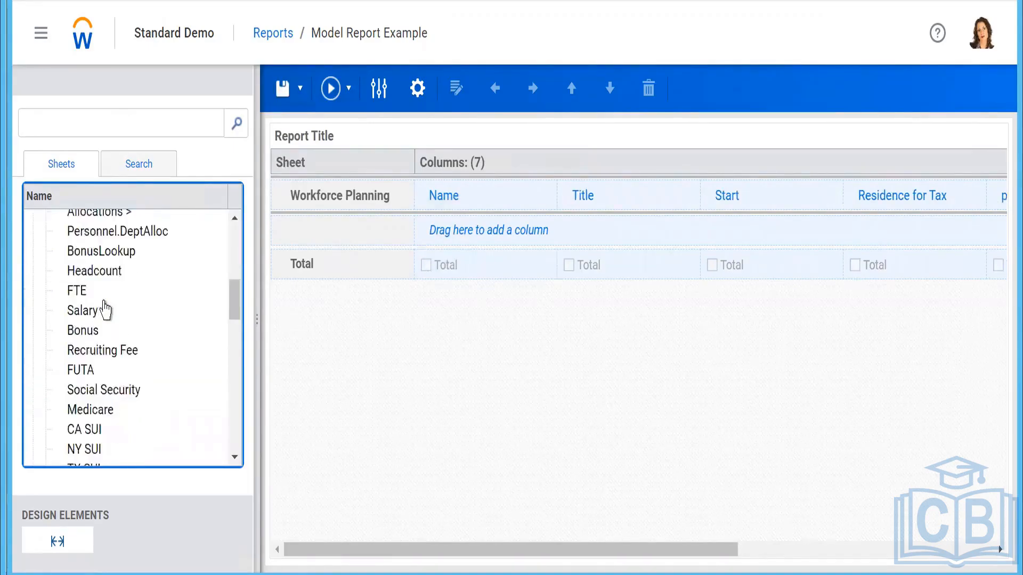
scroll(104, 299, "down", 3)
scroll(103, 313, "down", 3)
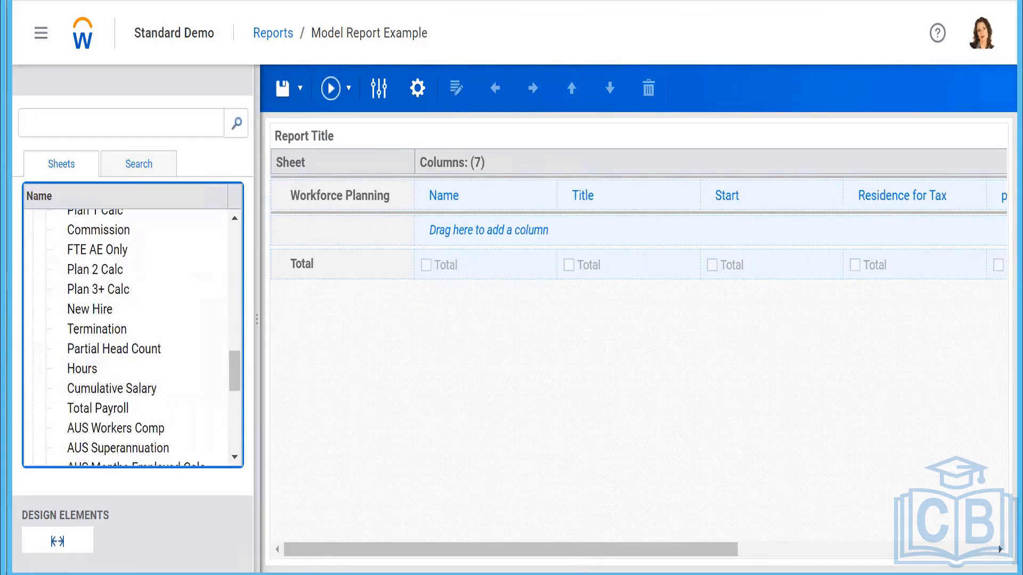
left_click_drag(551, 554, 807, 555)
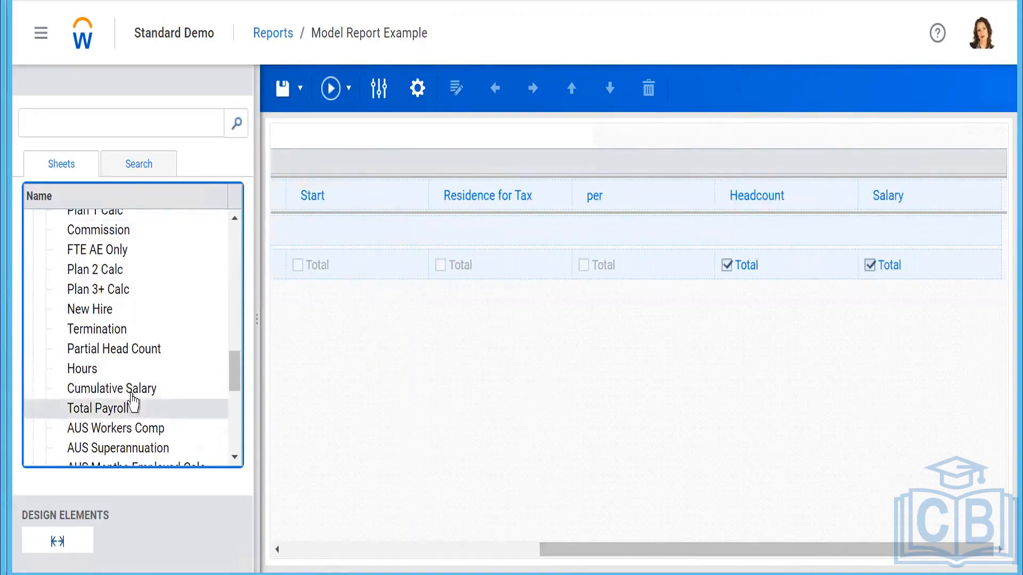
left_click_drag(112, 388, 952, 210)
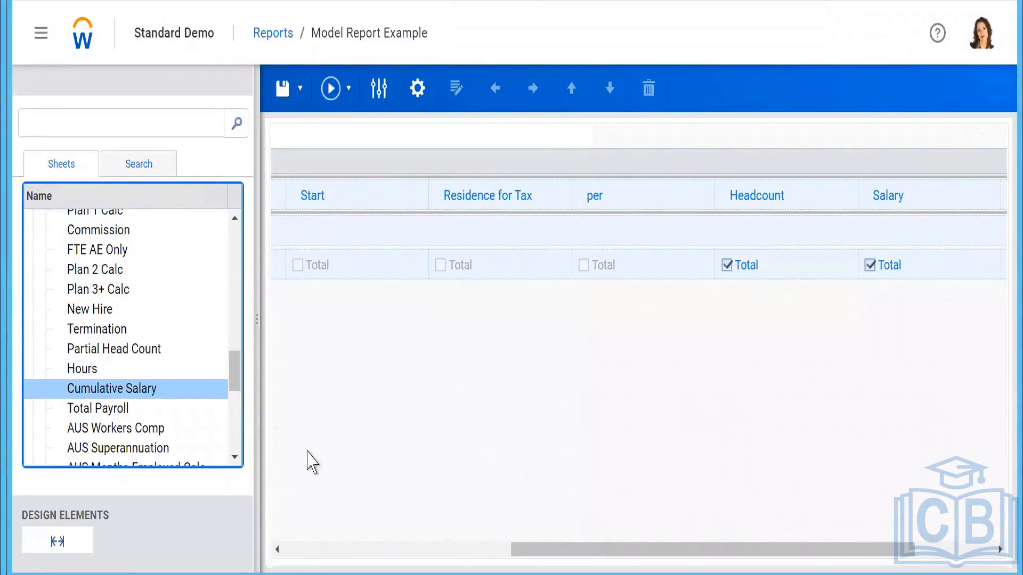
left_click(235, 458)
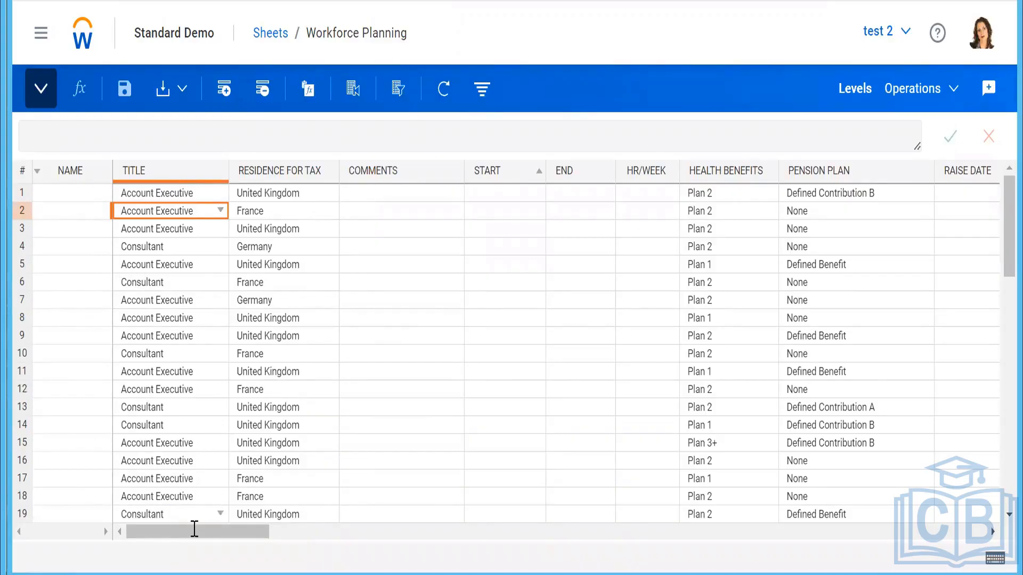
Switch to the Workforce Planning sheet and view the row details of row 3 to check its accounts.
left_click_drag(194, 529, 419, 535)
left_click_drag(549, 556, 130, 566)
right_click(286, 231)
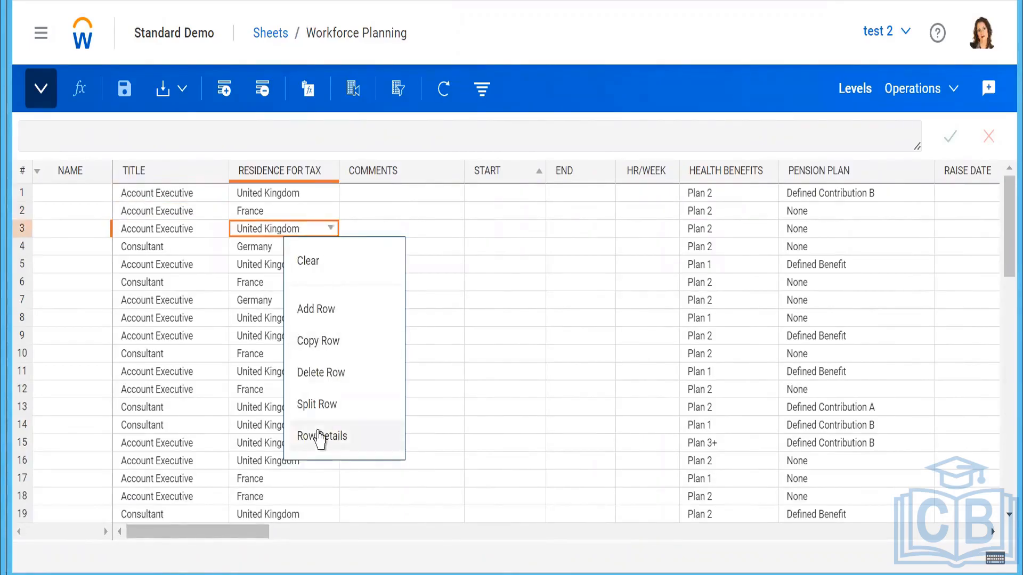
left_click(320, 436)
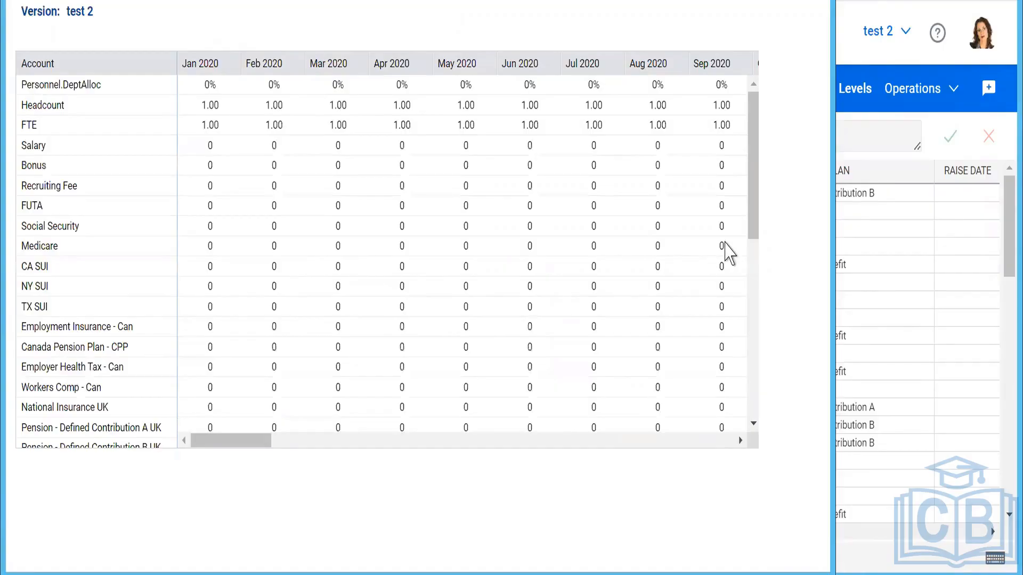
left_click(809, 1)
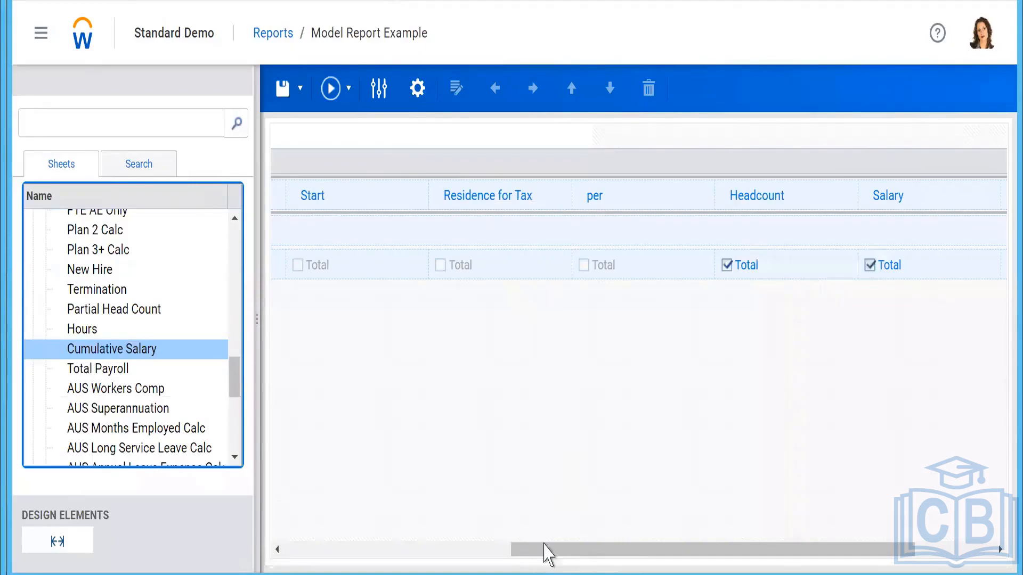
Check the column layout across the whole model report and save the updated report.
left_click_drag(558, 563, 714, 573)
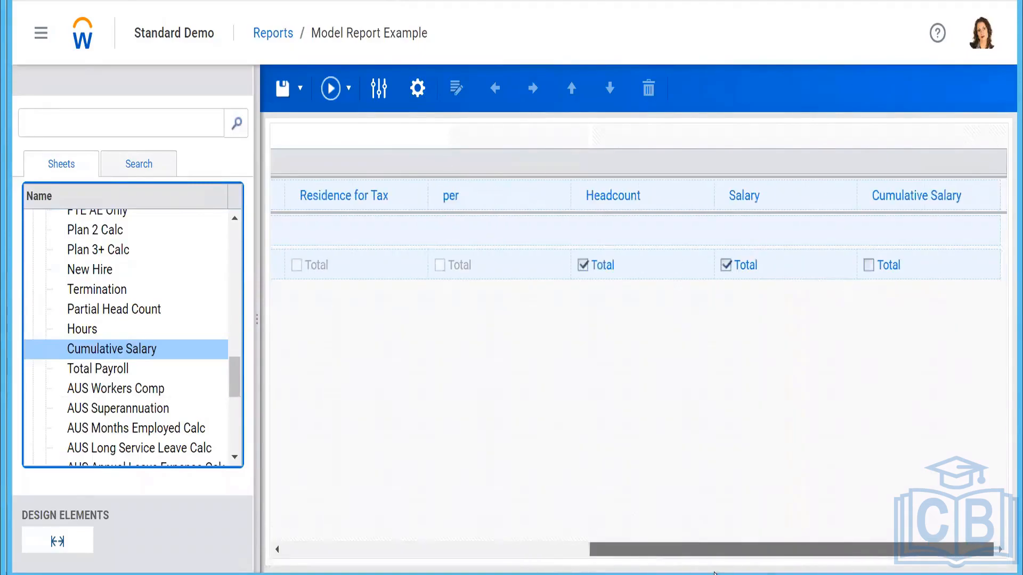
left_click_drag(669, 550, 383, 522)
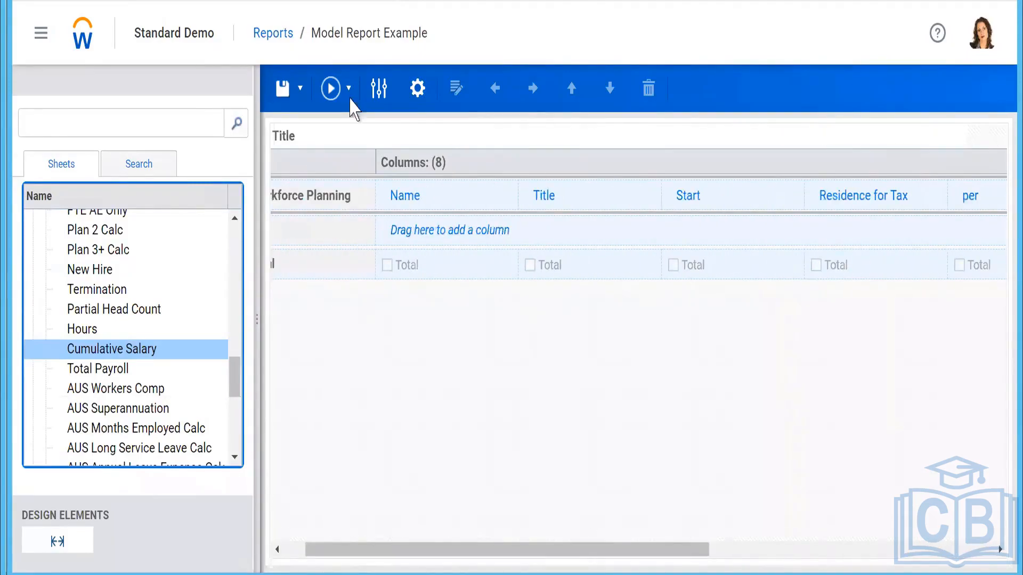
left_click(283, 90)
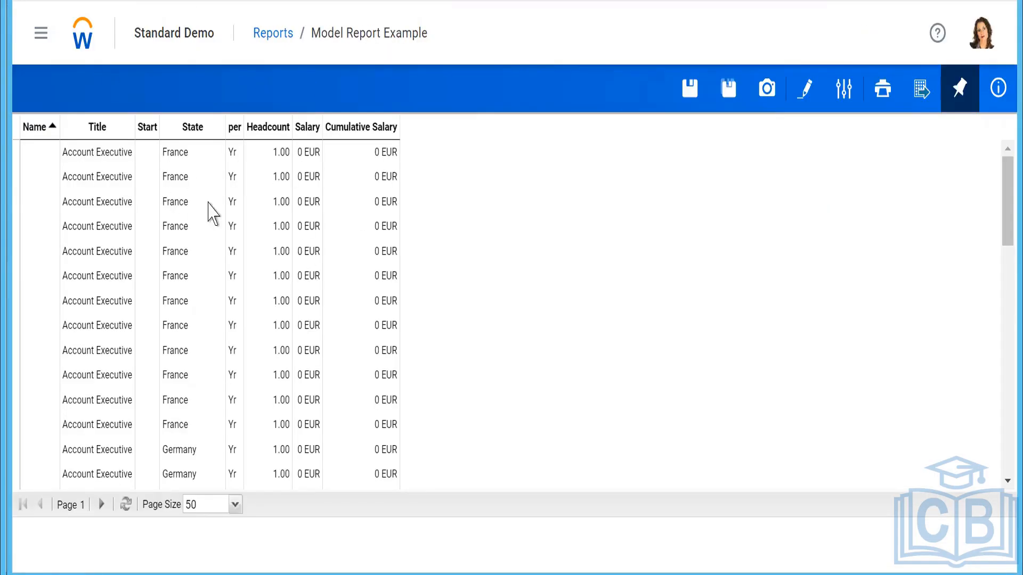
Return to the Reports overview and look over the report types that can be newly created.
left_click(274, 33)
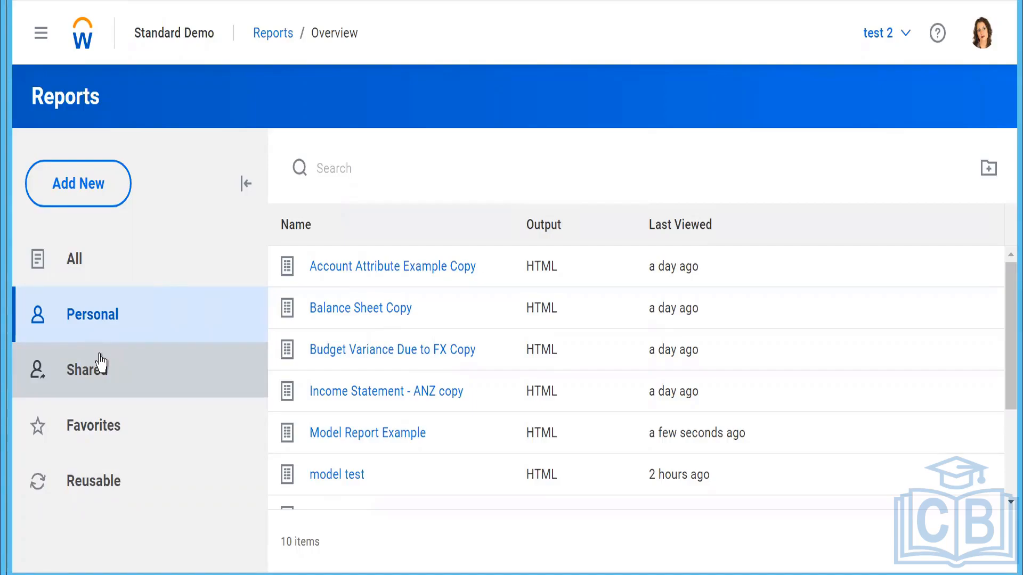
left_click(70, 177)
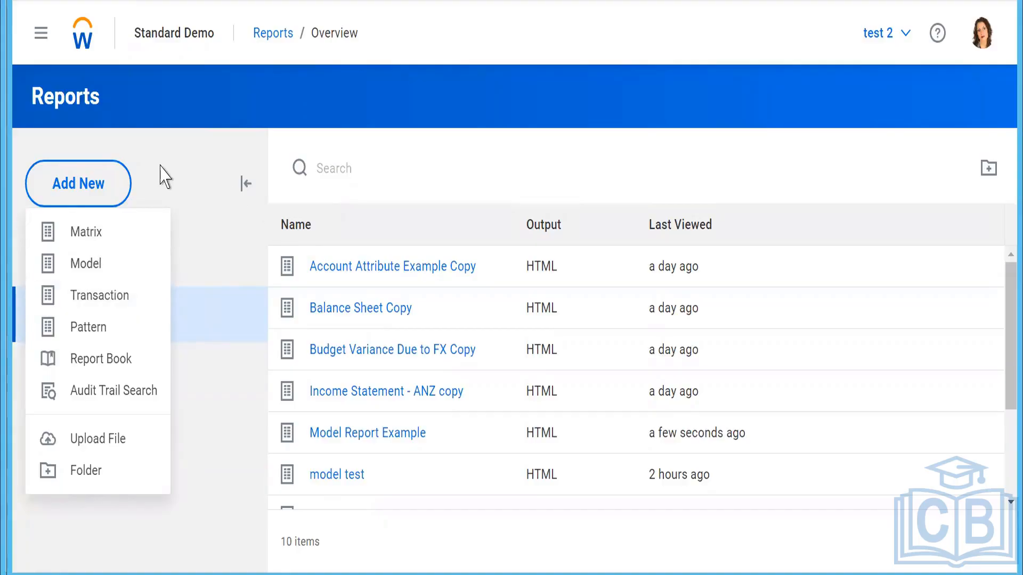
left_click(192, 158)
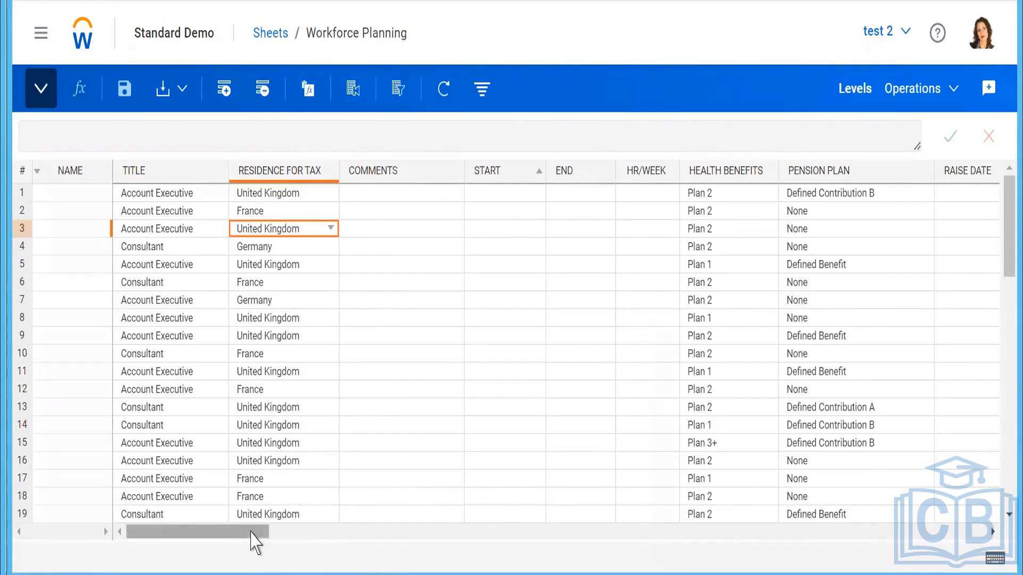
Compare the Workforce Planning sheet with its modeled accounts offered in the matrix report Daily Order Detail - This Year vs. Last Year - Summary.
left_click(296, 531)
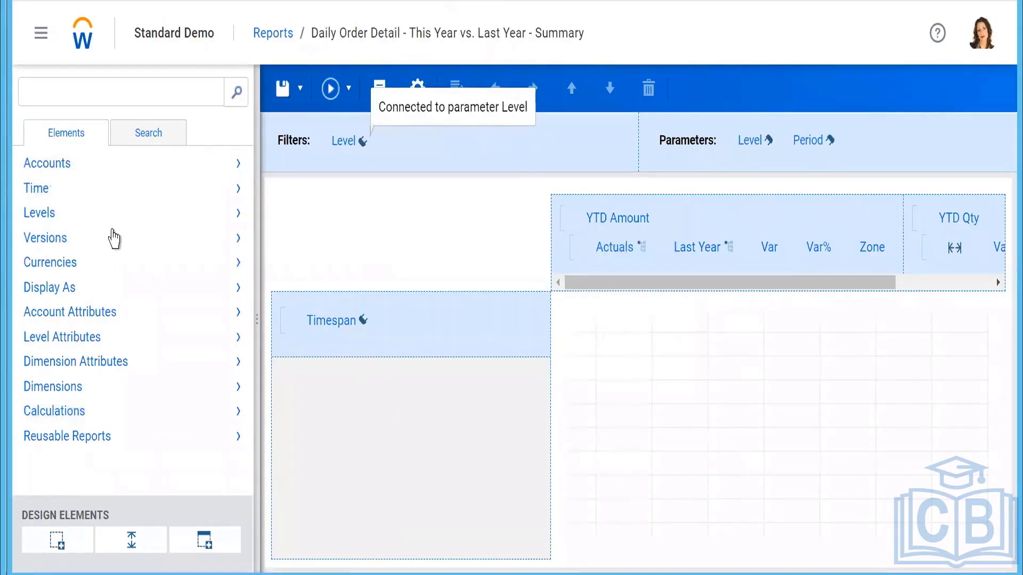
left_click(73, 169)
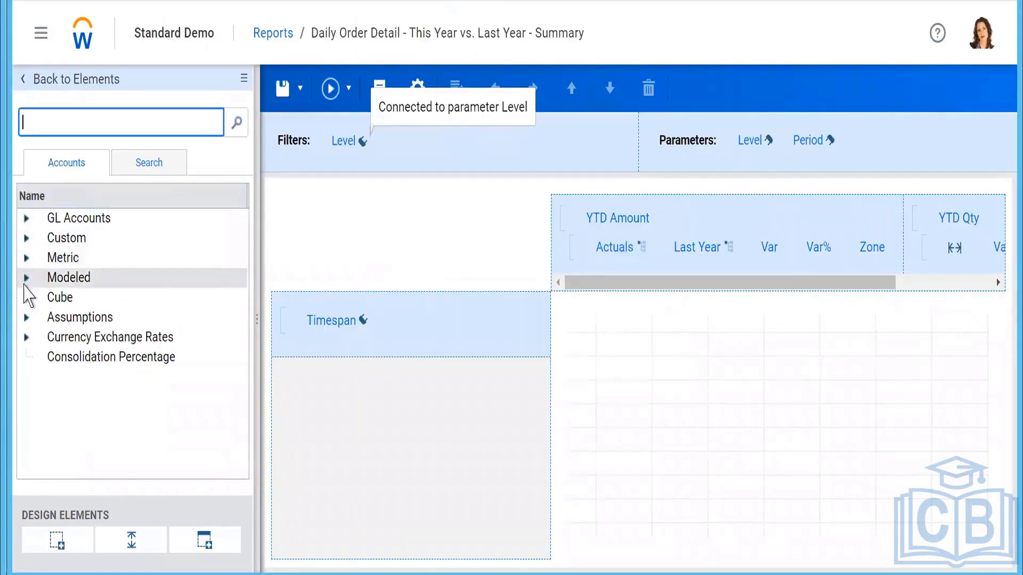
left_click(26, 277)
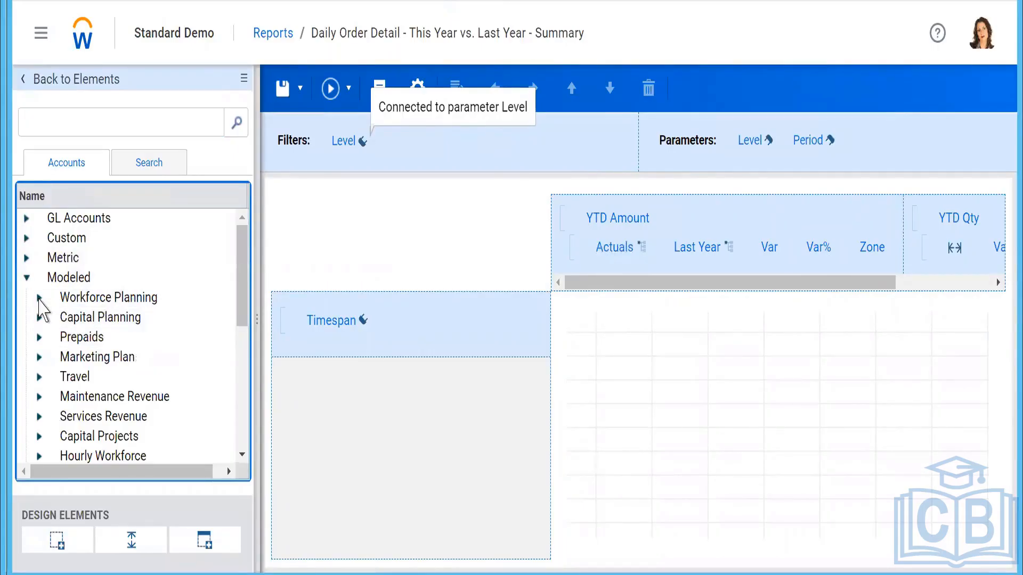
left_click(39, 300)
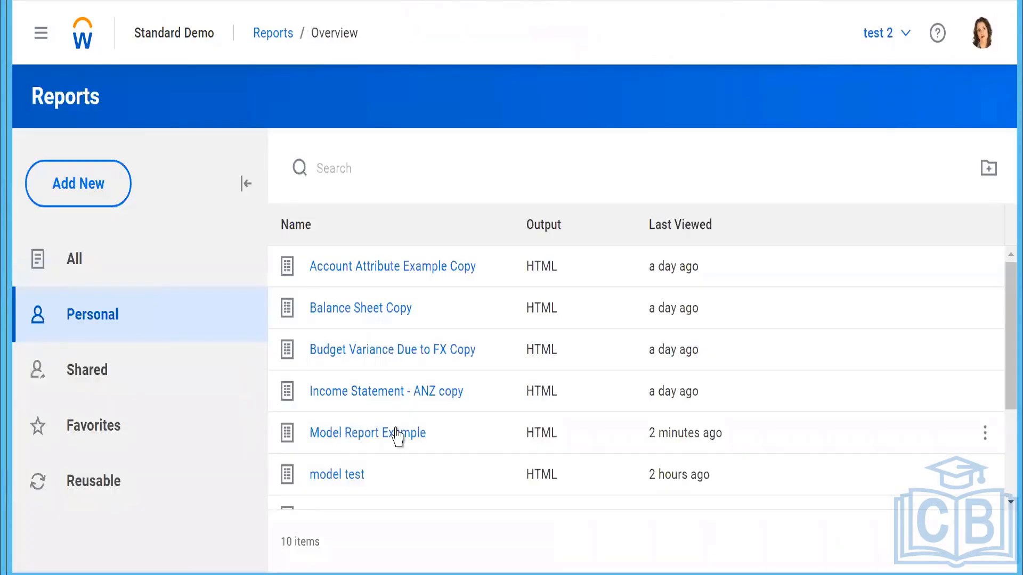
Open Model Report Example for editing and examine the elements available under its Workforce Planning sheet.
left_click(356, 435)
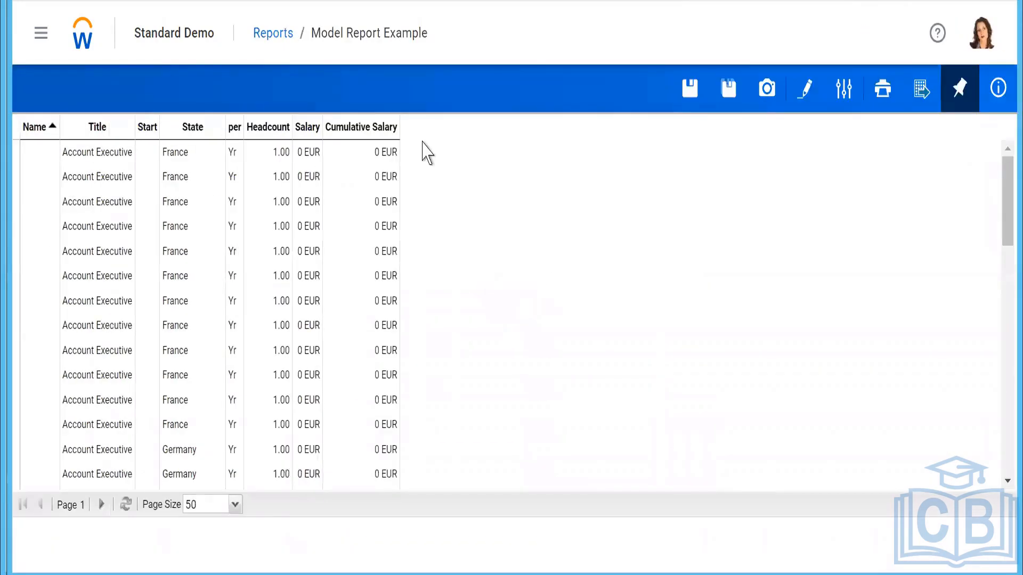
left_click(816, 101)
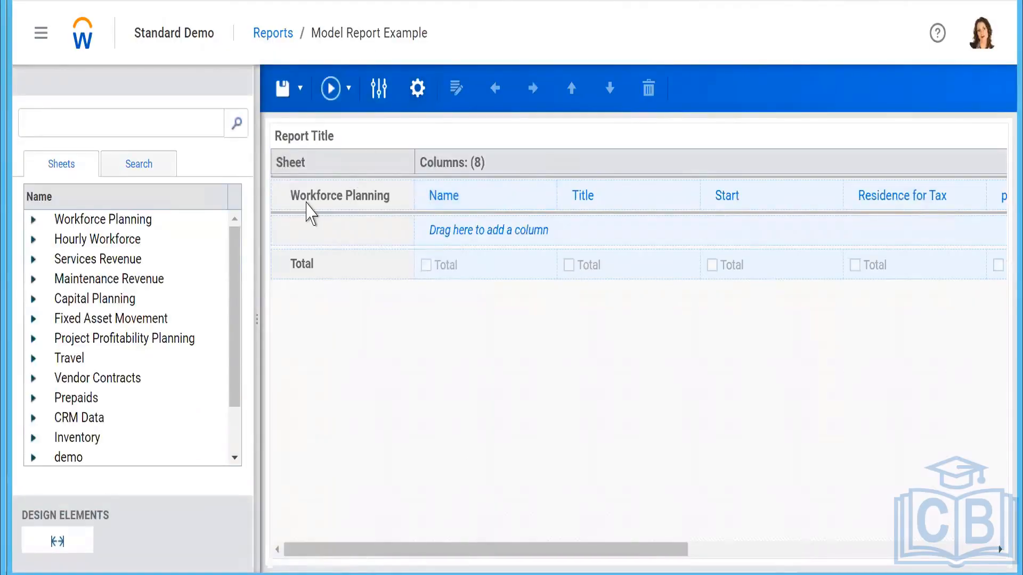
left_click(33, 221)
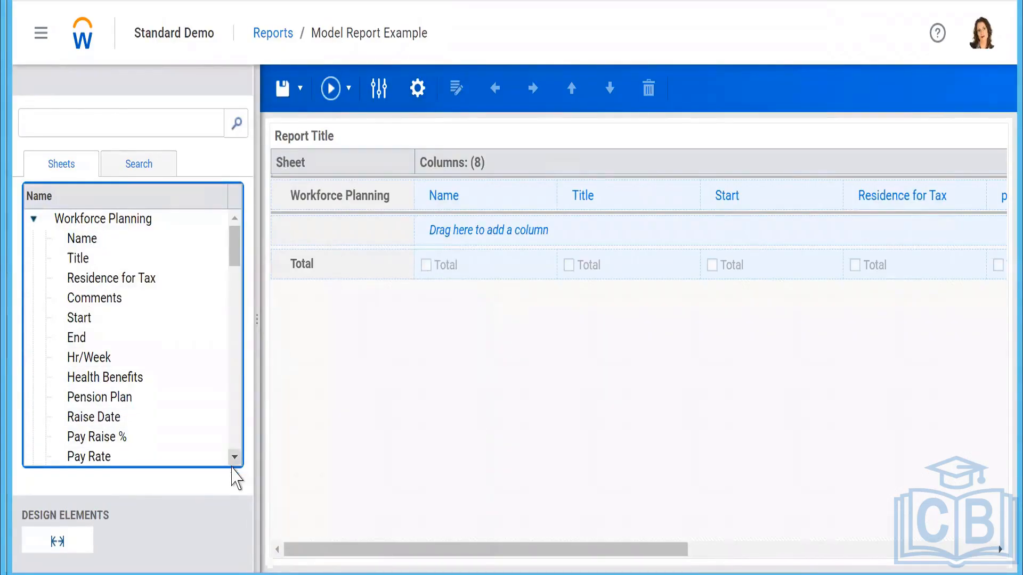
scroll(235, 457, "down", 4)
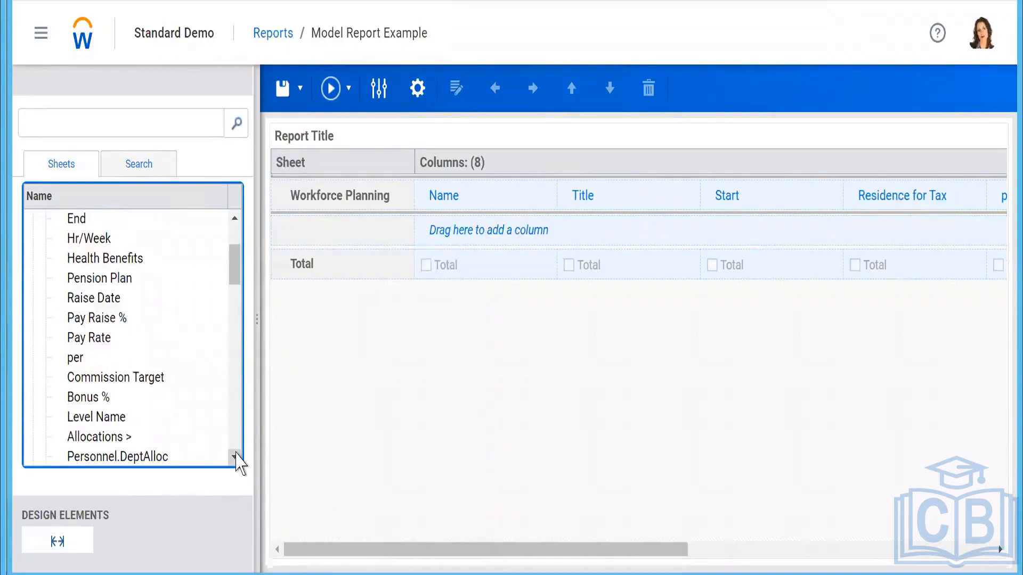
scroll(236, 457, "down", 1)
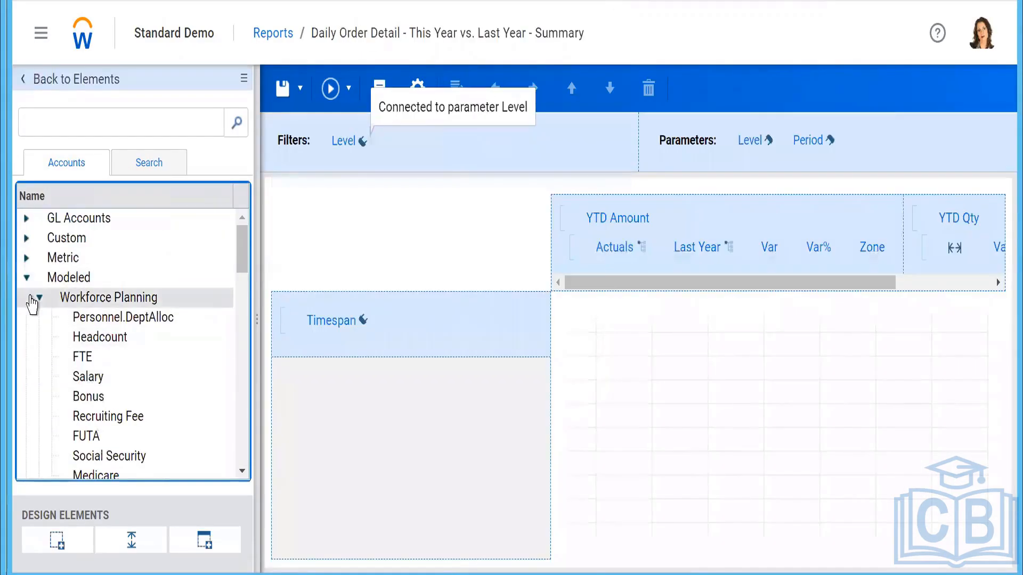
Compare the Workforce Planning accounts in the Daily Order Detail matrix report with the sheet's elements in the model report.
left_click(39, 300)
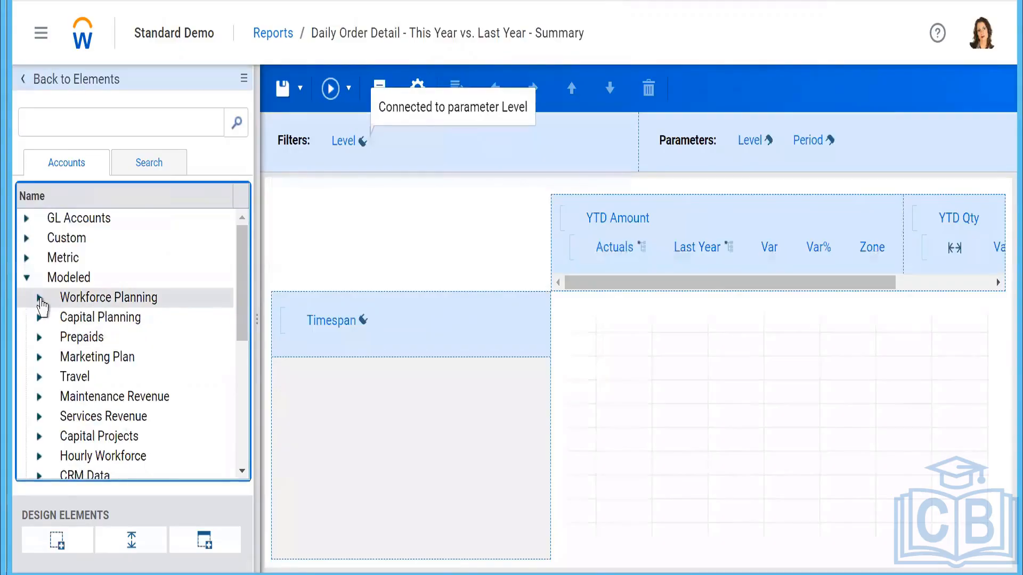
left_click(40, 298)
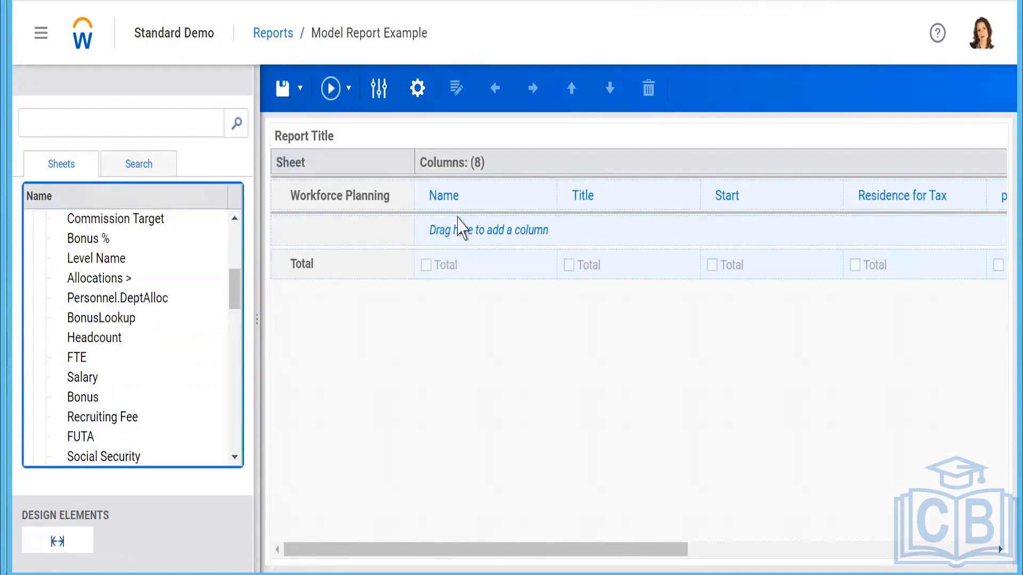
left_click(448, 204)
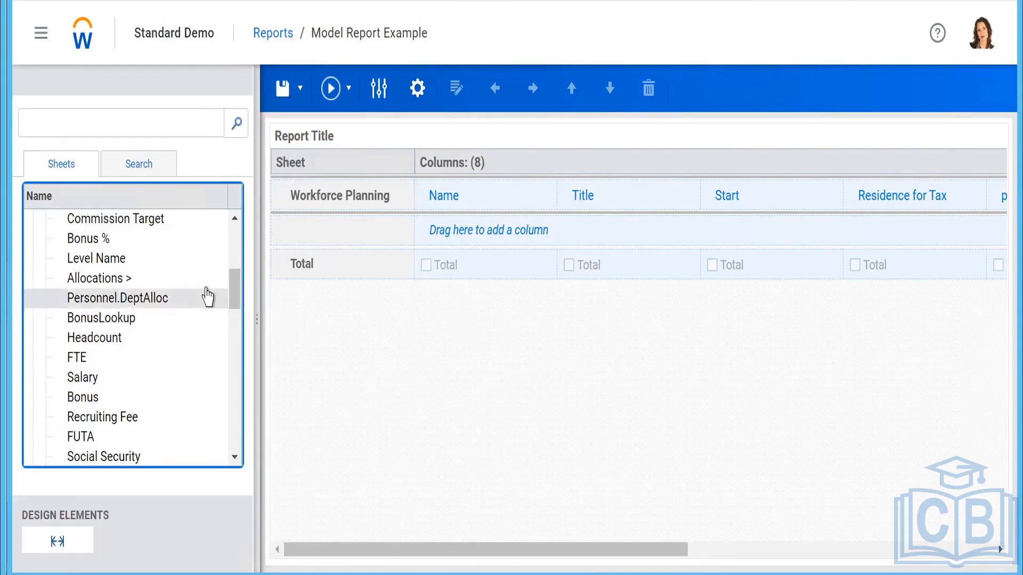
scroll(206, 288, "up", 5)
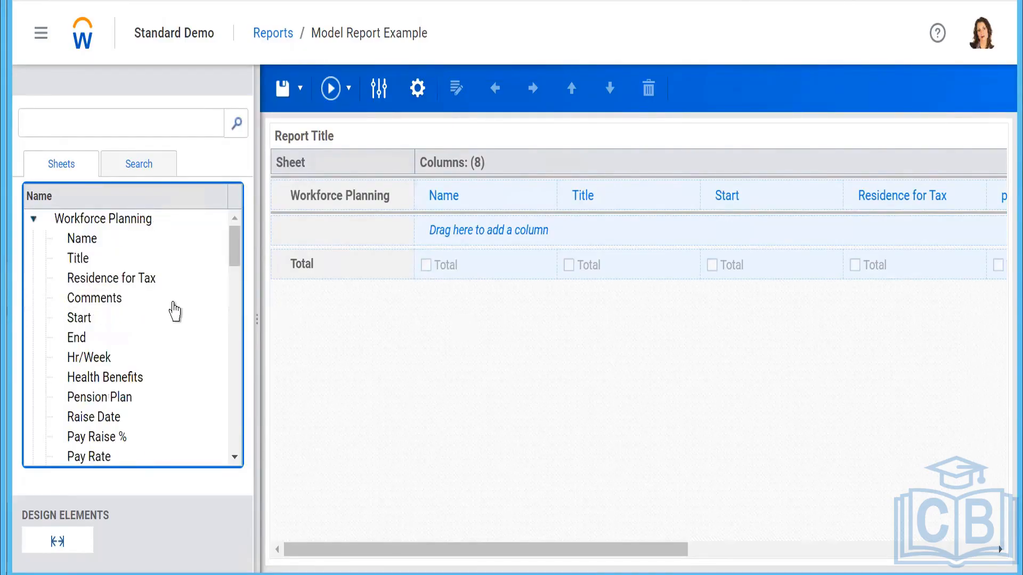
left_click(35, 220)
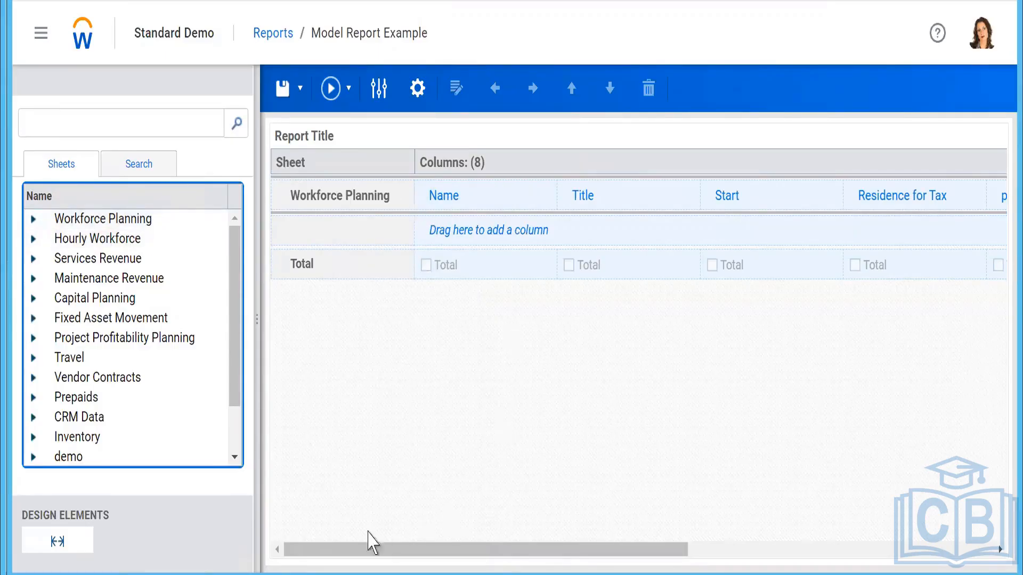
Add Taxes (% of Wages) from the Hourly Workforce sheet to the model report and collapse that sheet's elements.
left_click_drag(371, 544, 633, 520)
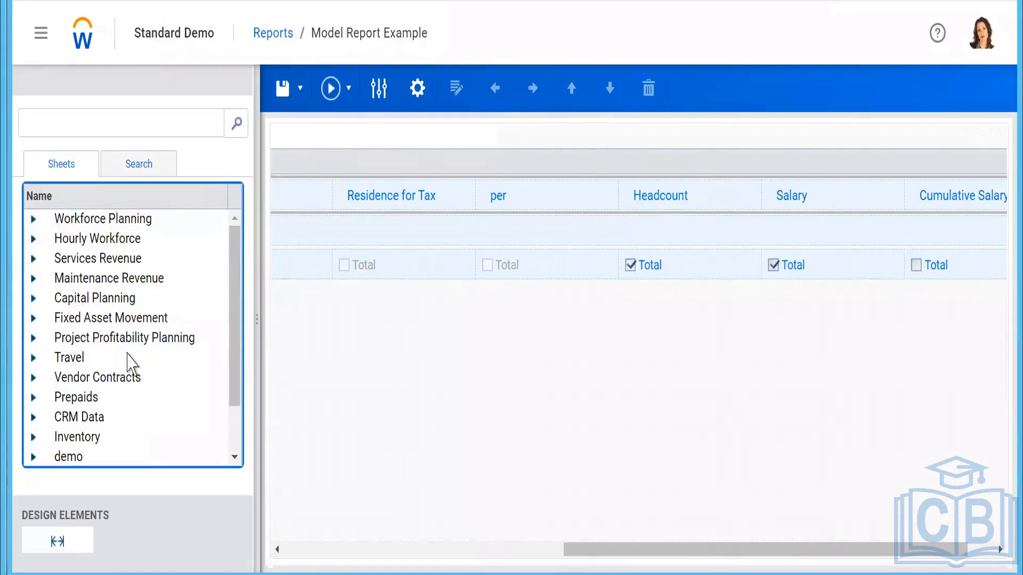
scroll(130, 358, "down", 4)
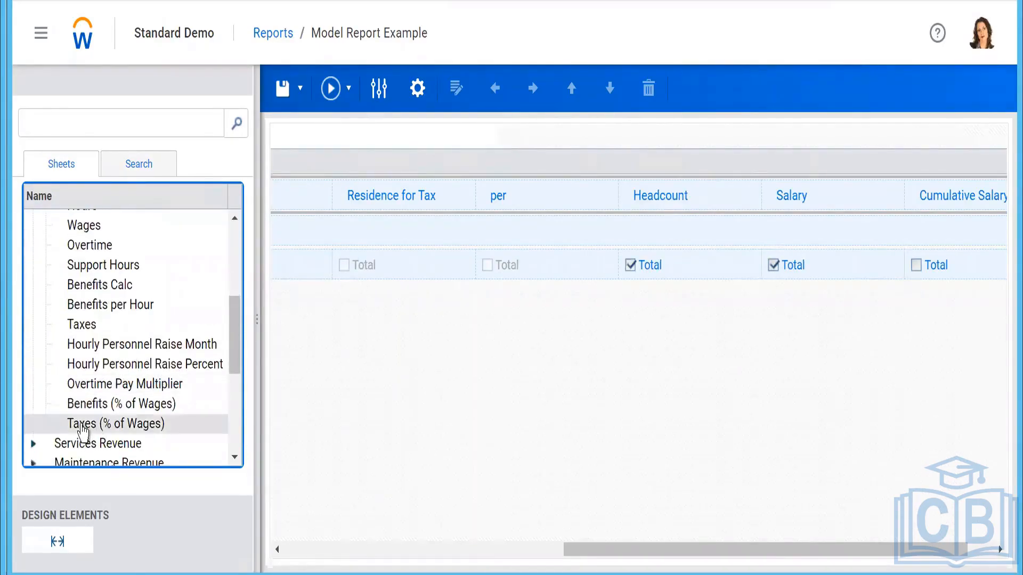
left_click_drag(600, 248, 844, 195)
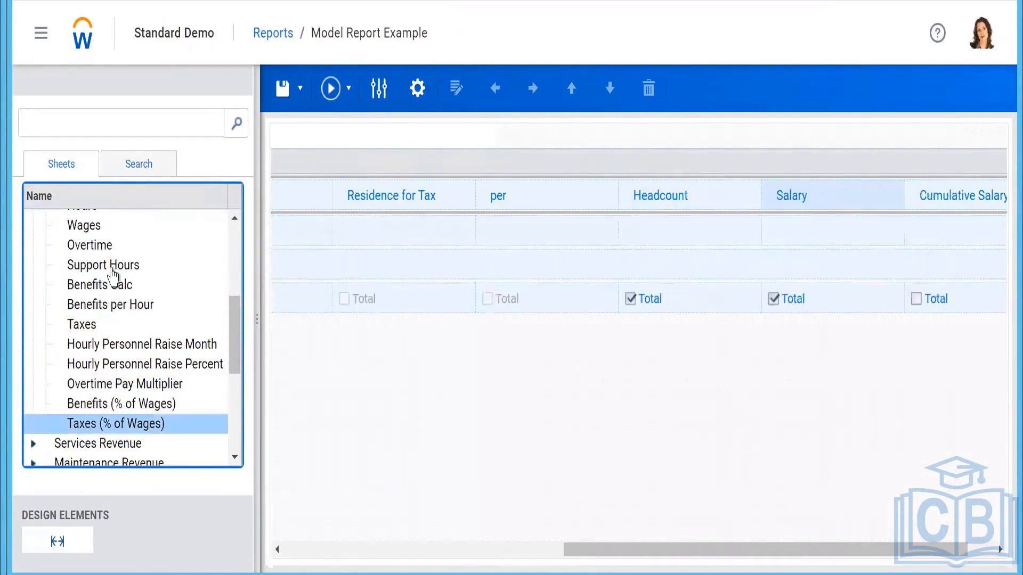
scroll(69, 308, "up", 4)
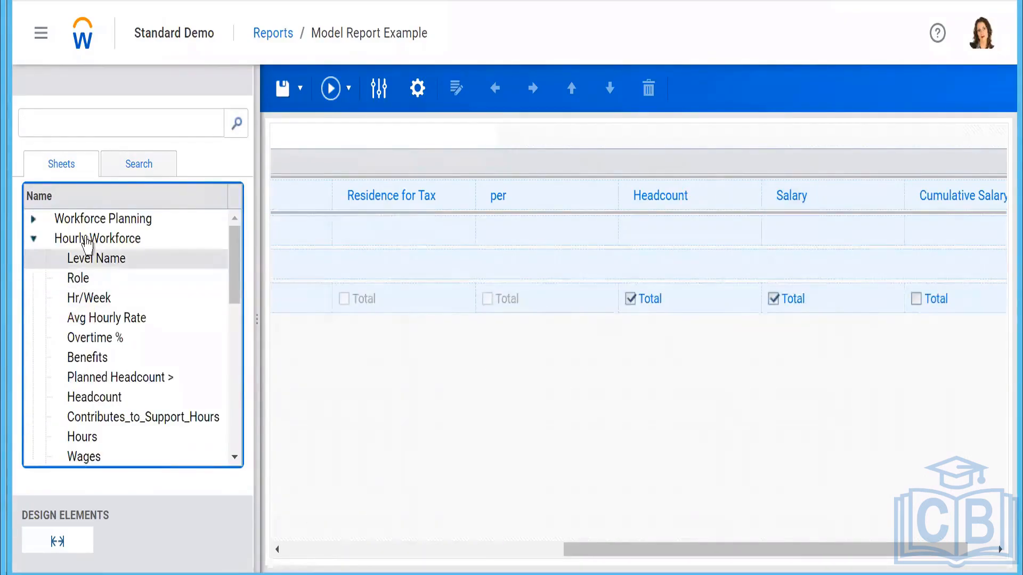
left_click(33, 241)
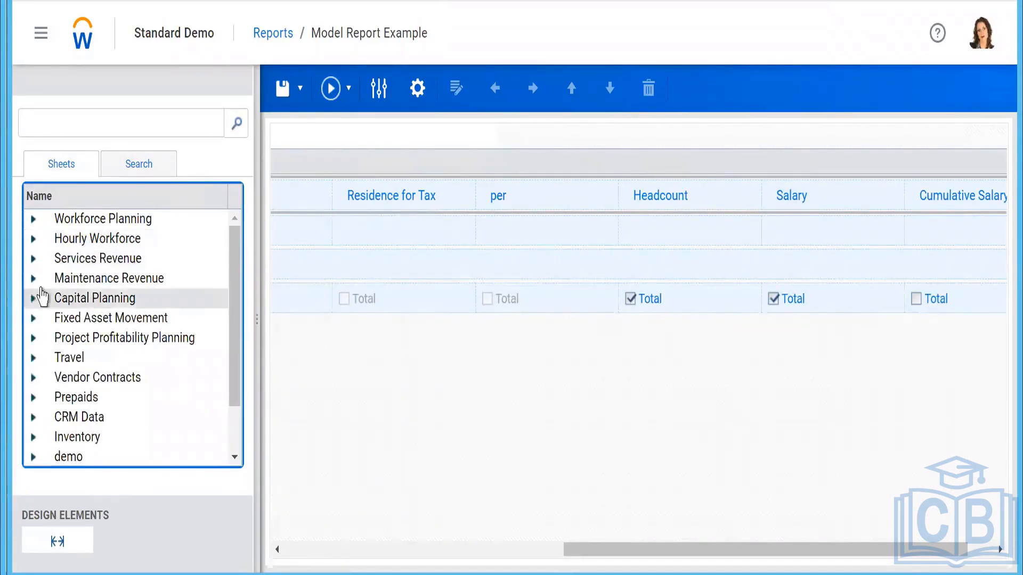
Add t. Renewals #7 from the Maintenance Revenue sheet to the model report.
left_click(32, 280)
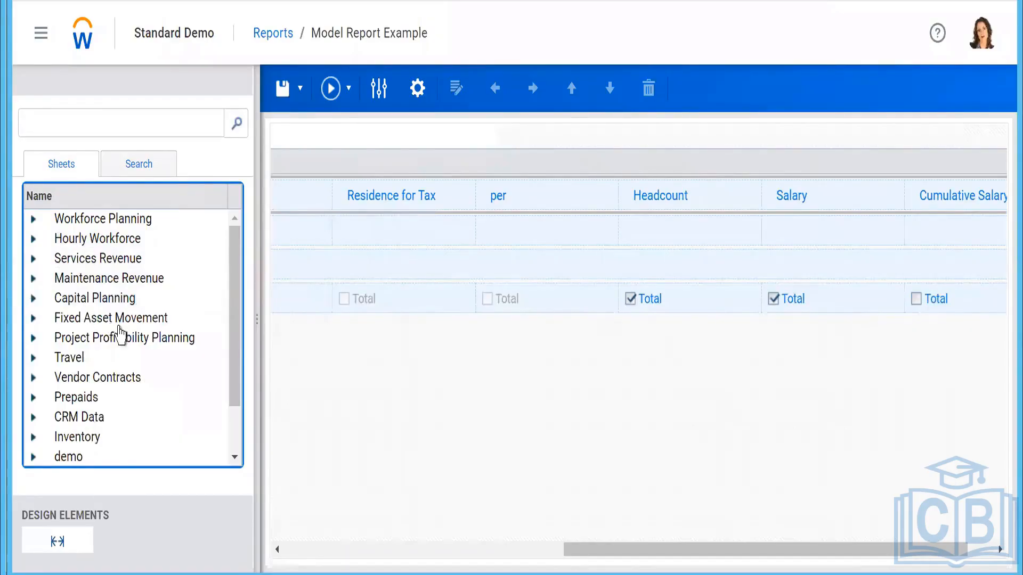
scroll(104, 353, "down", 4)
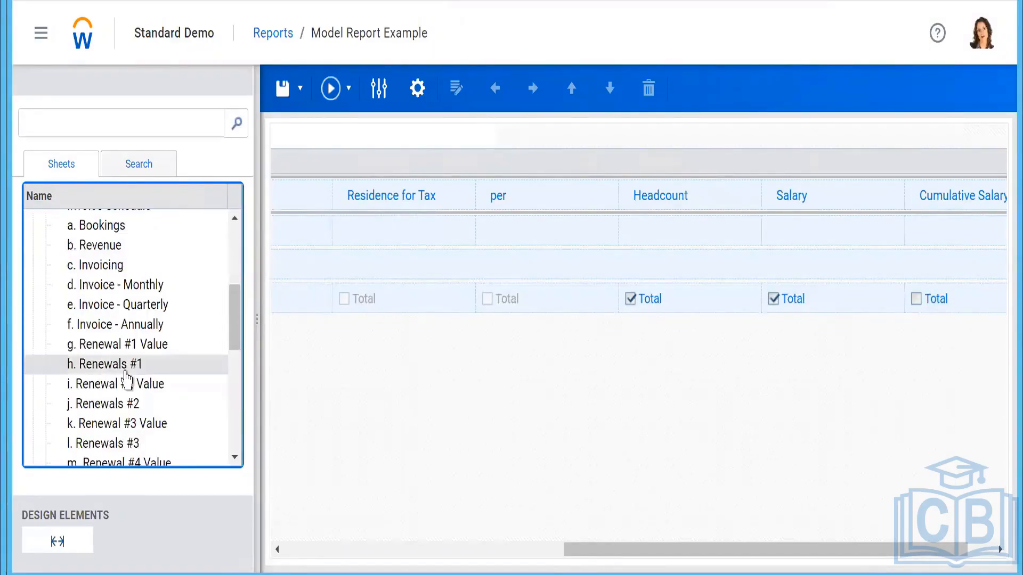
scroll(104, 373, "down", 5)
left_click_drag(109, 319, 825, 235)
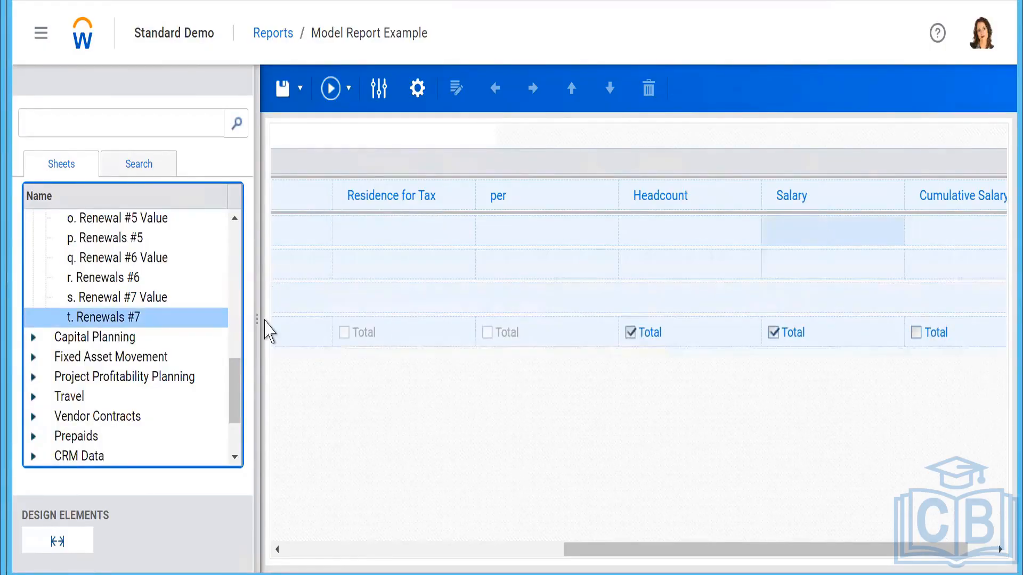
Add Total_Salary from the CF Model Sheet Salary sheet to the model report.
scroll(108, 372, "down", 3)
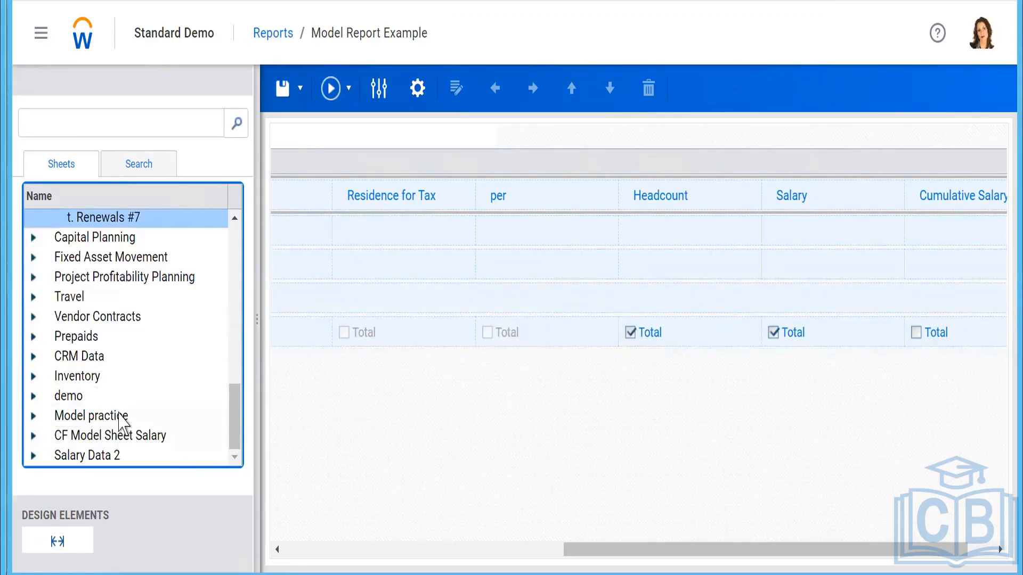
scroll(119, 414, "down", 4)
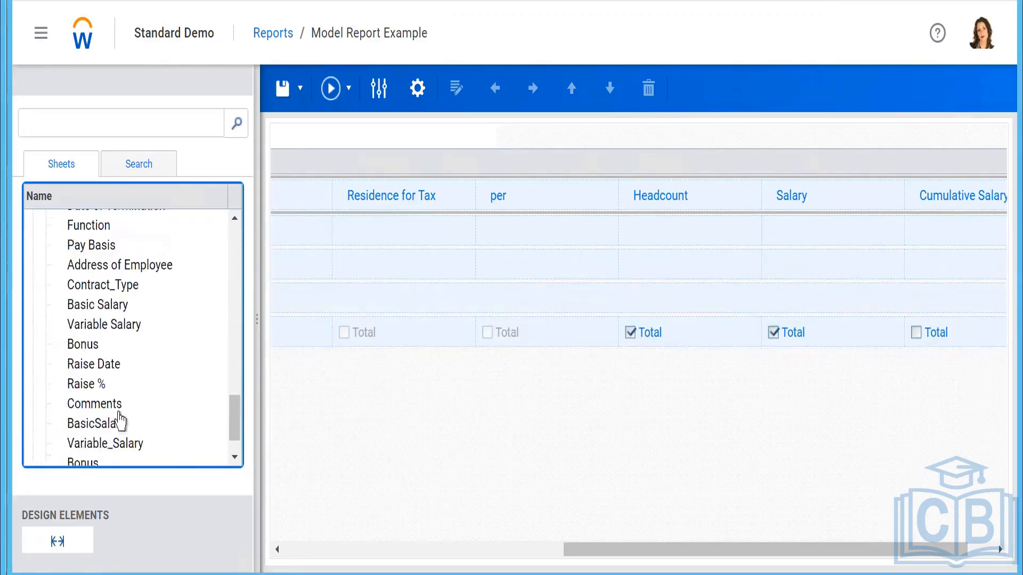
scroll(129, 455, "down", 1)
left_click_drag(99, 435, 569, 197)
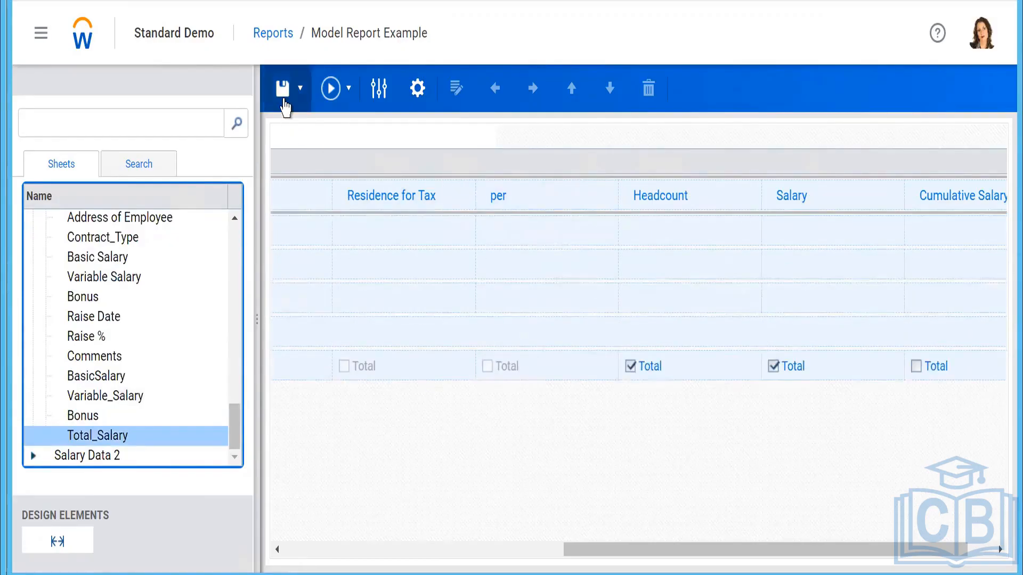
Save the model report with its added sheets and run it as HTML.
left_click(283, 101)
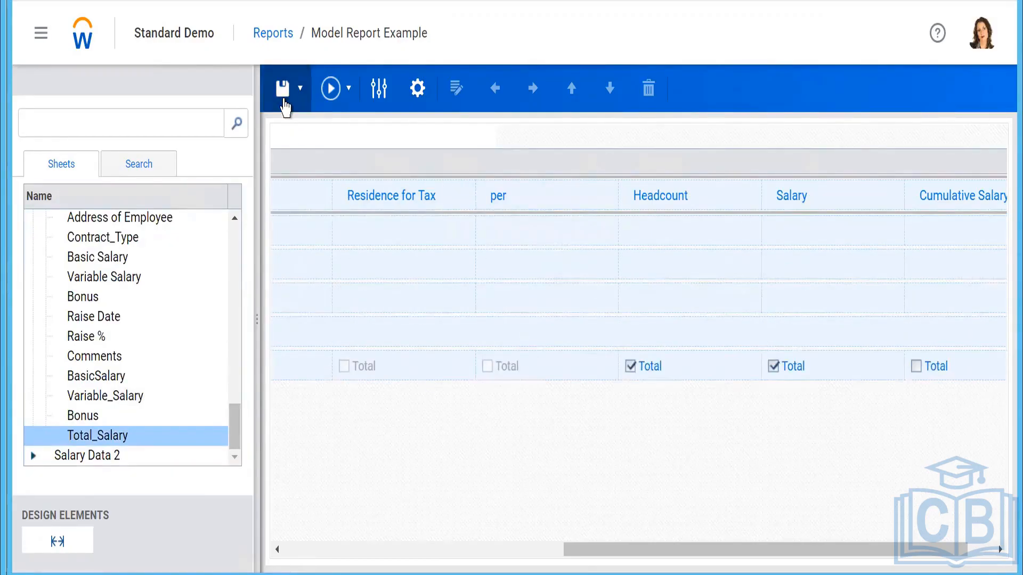
left_click(349, 89)
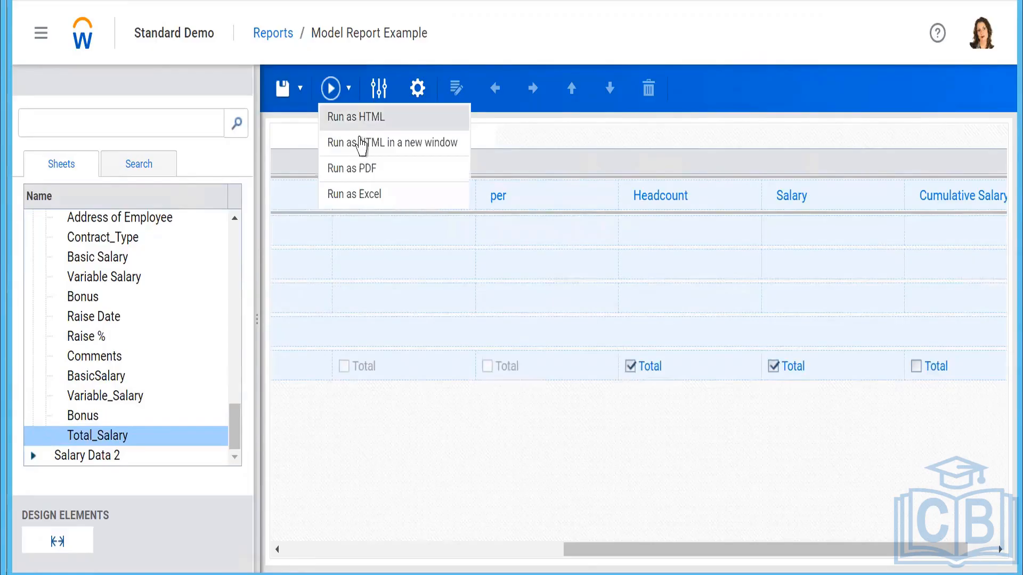
left_click(346, 117)
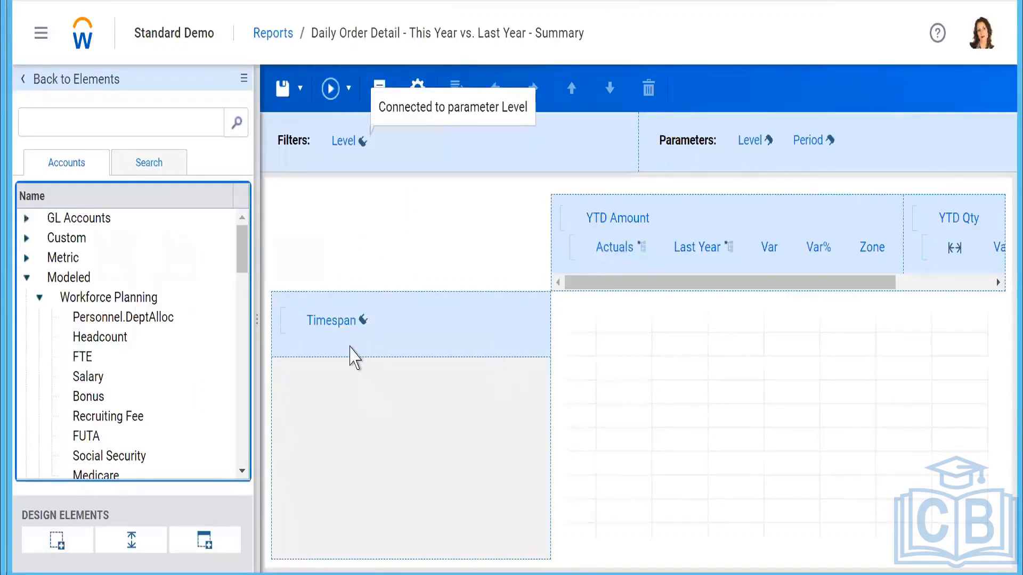
Examine the modeled accounts of Workforce Planning and Marketing Plan in the Daily Order Detail matrix report.
left_click(42, 298)
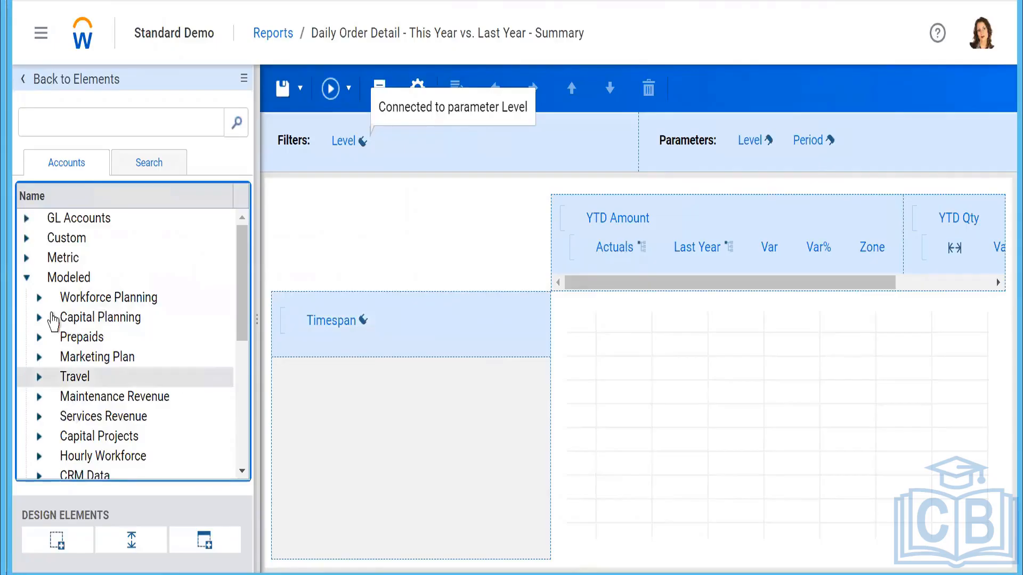
left_click(40, 298)
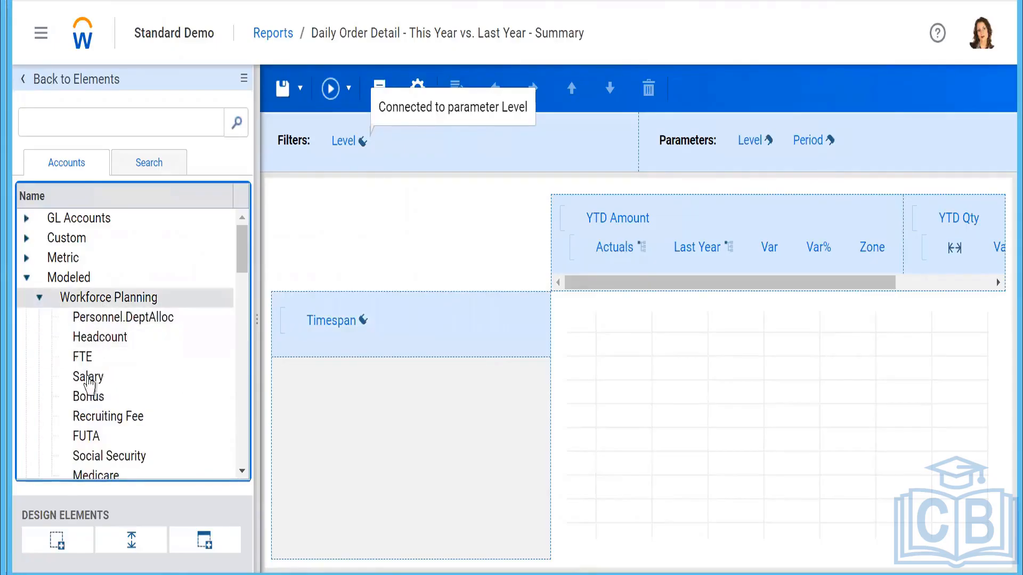
left_click(39, 298)
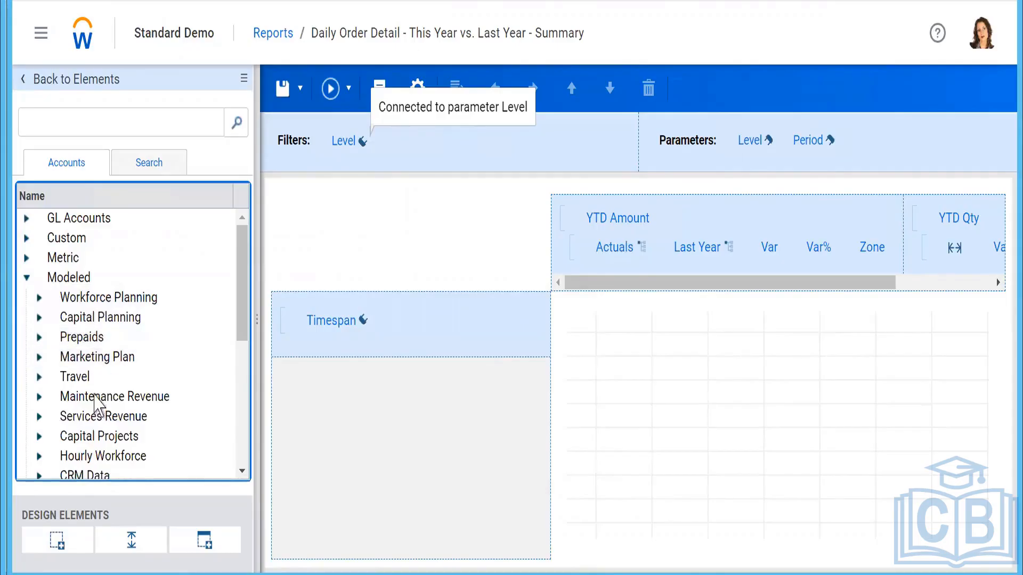
left_click(39, 358)
left_click(40, 358)
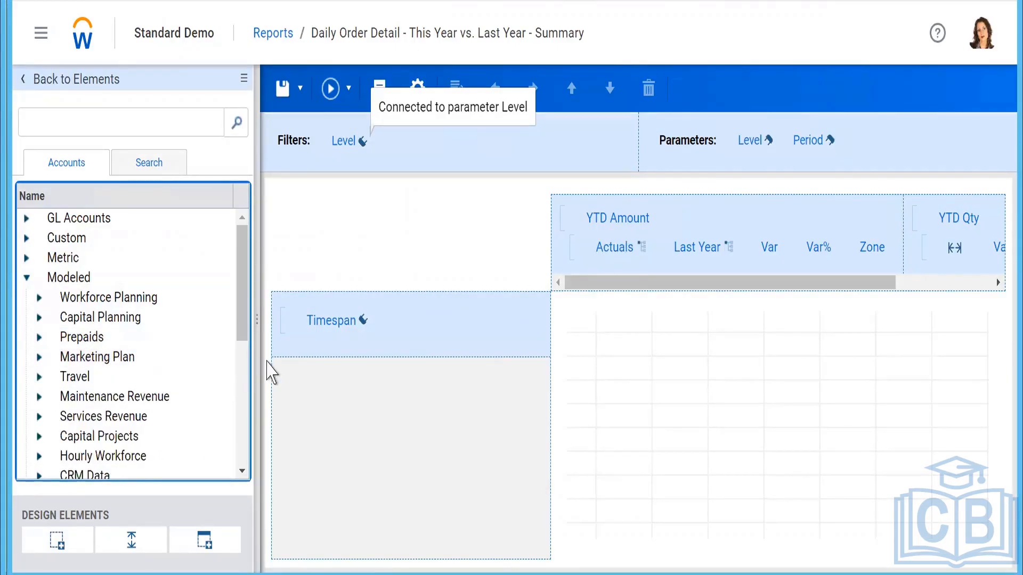
left_click(28, 280)
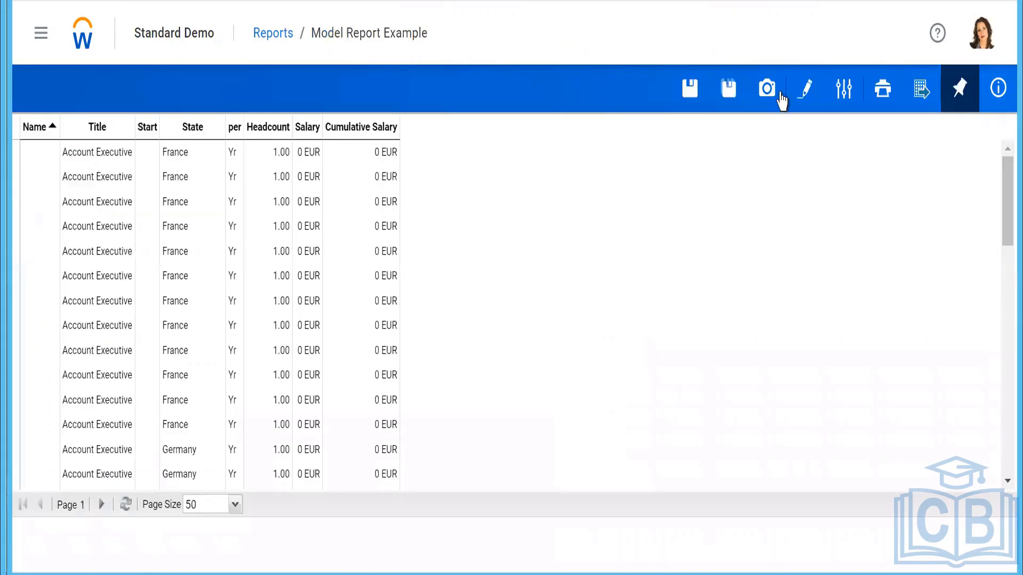
Reopen Model Report Example for editing to review its sheet rows, and return to the Reports overview.
left_click(805, 89)
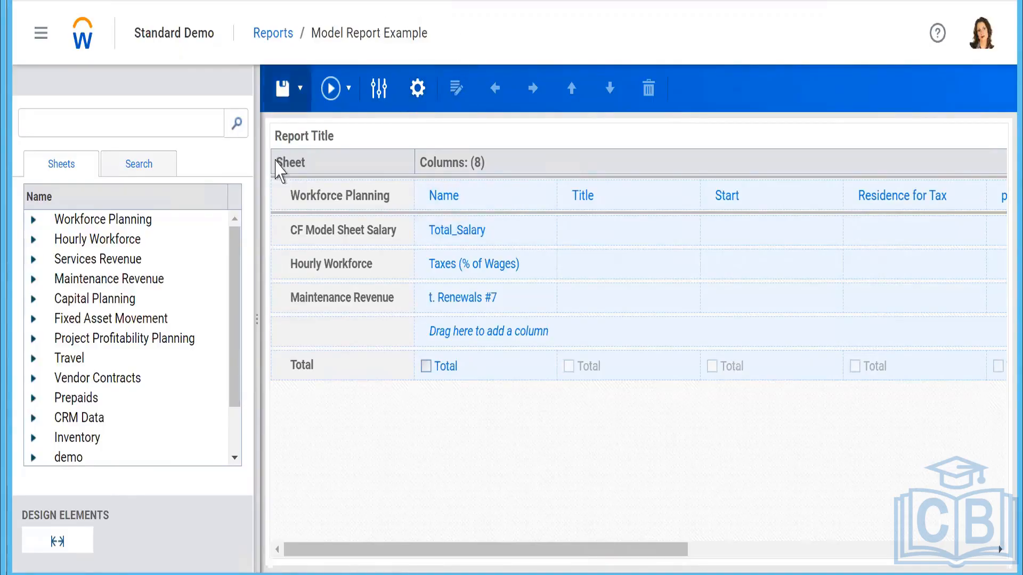
left_click(421, 237)
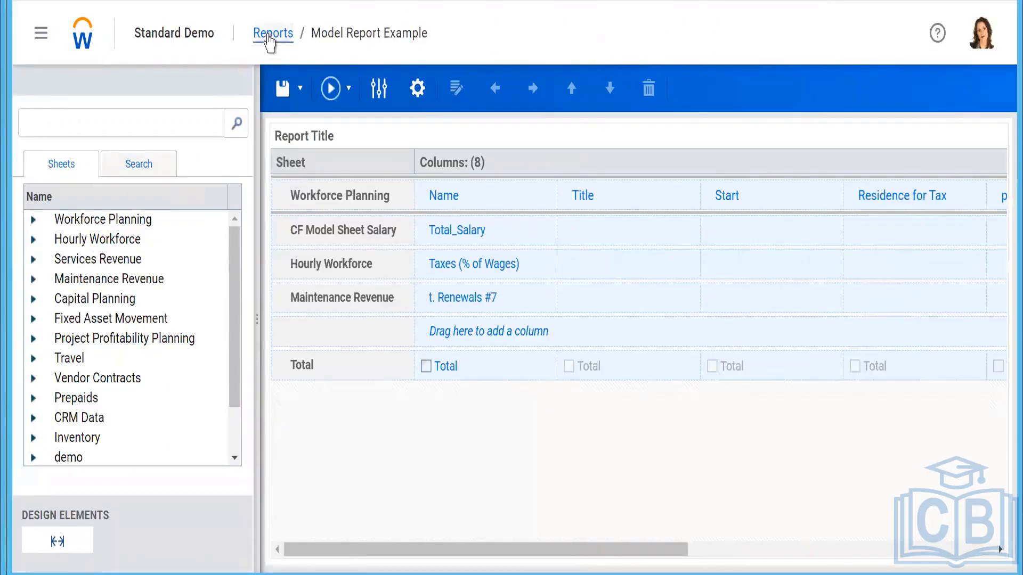
left_click(268, 36)
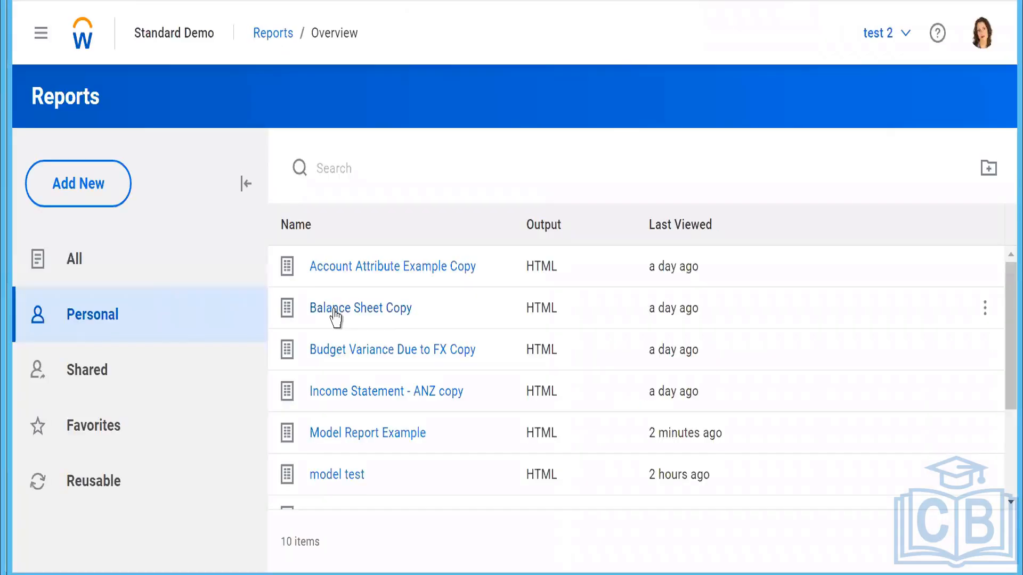
Look over the report types that can be newly created and browse the folders of shared reports.
left_click(81, 183)
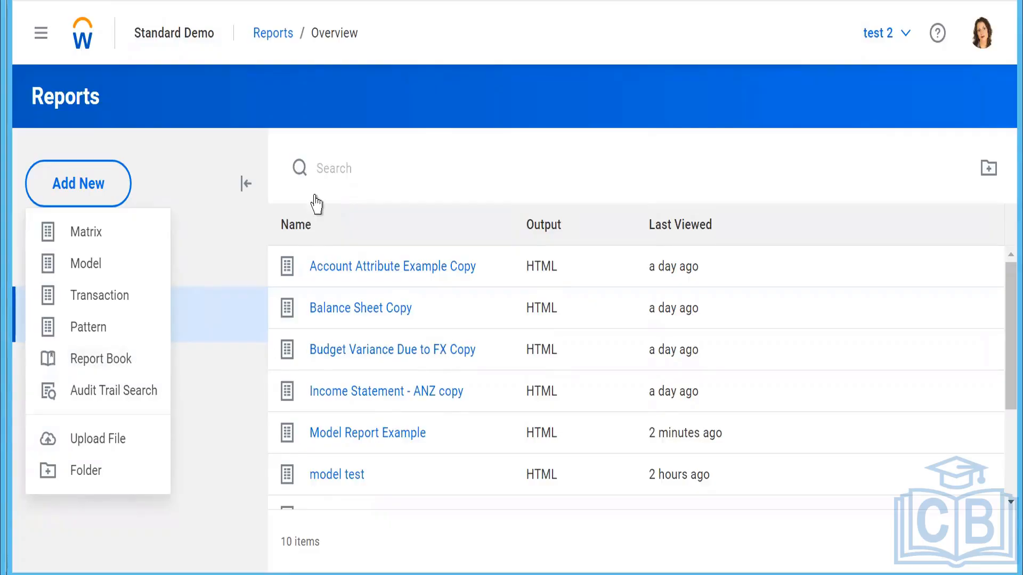
left_click(202, 387)
left_click(202, 388)
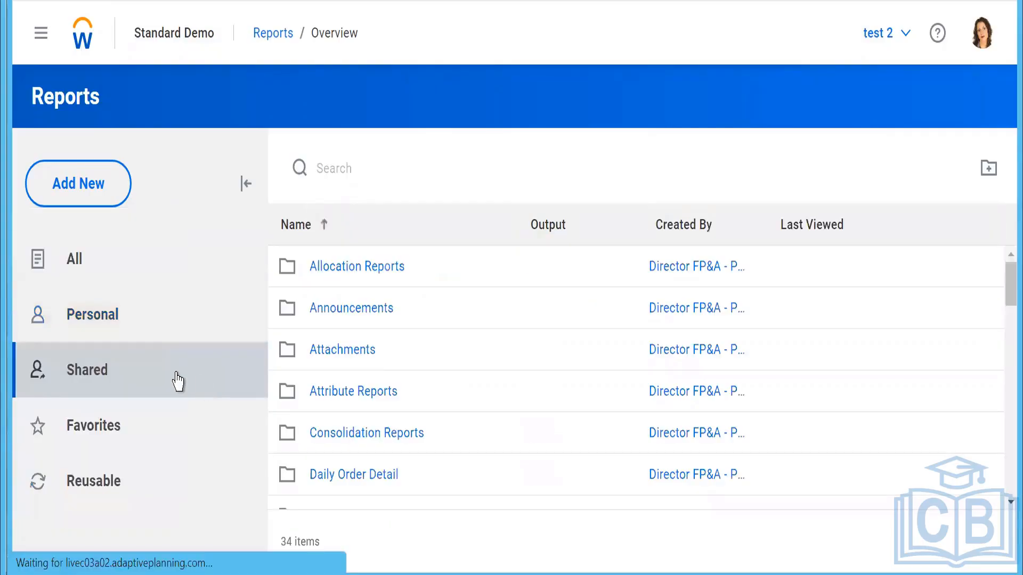
scroll(452, 379, "down", 5)
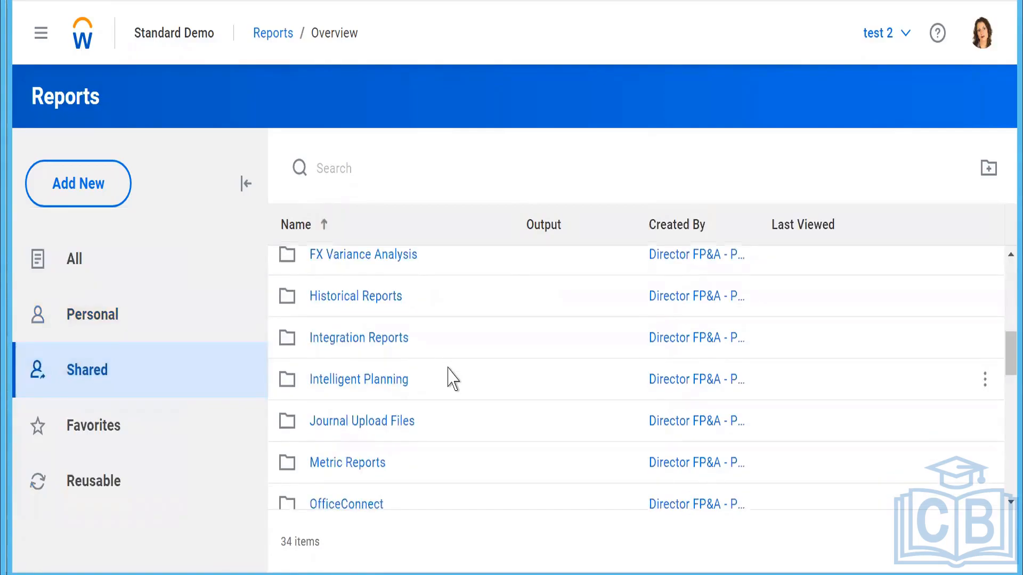
Look through the rest of the shared reports and open the setup form for a new pattern report.
scroll(452, 379, "down", 5)
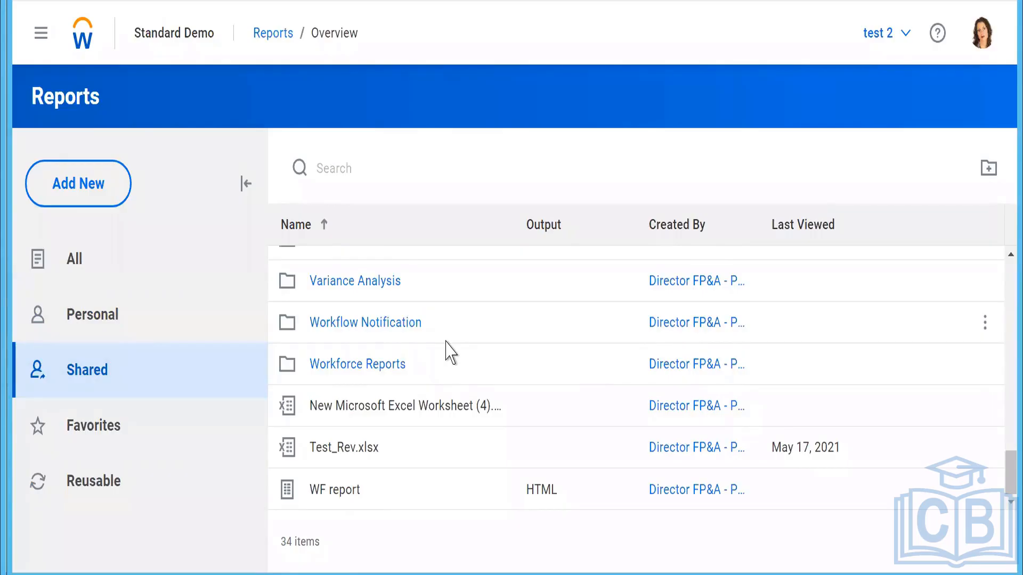
scroll(452, 352, "up", 1)
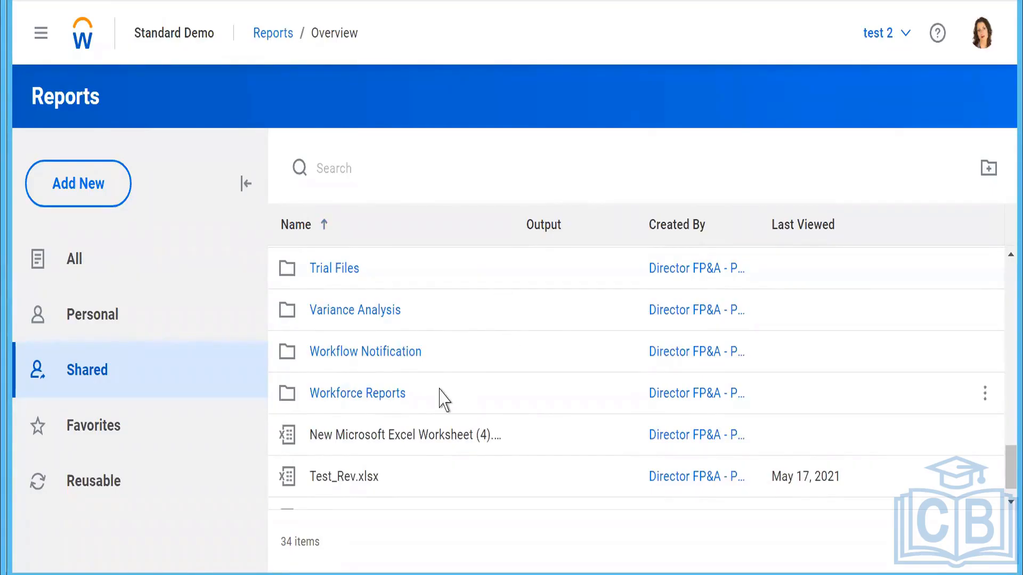
scroll(444, 399, "down", 1)
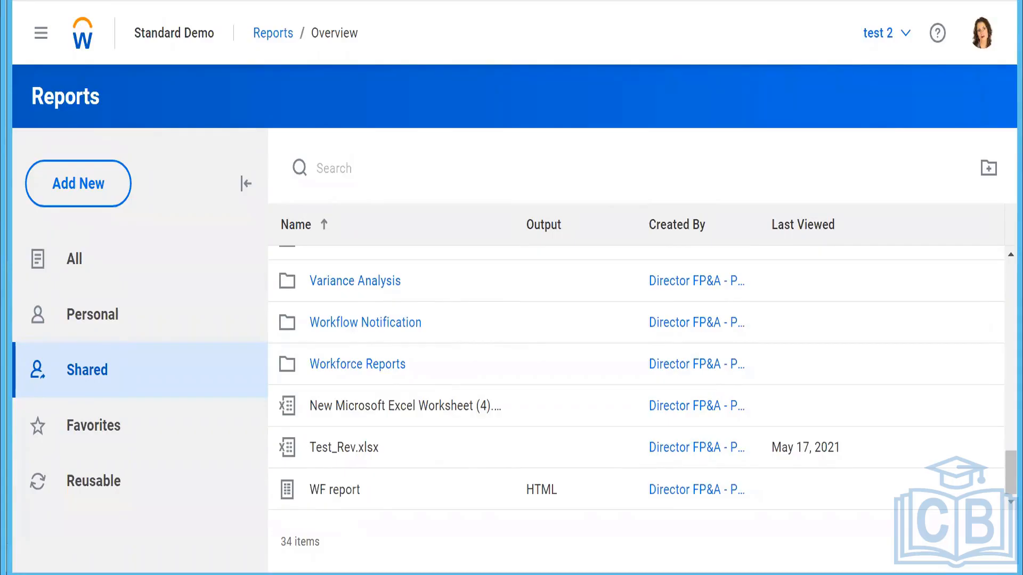
mouse_move(366, 448)
left_click(88, 193)
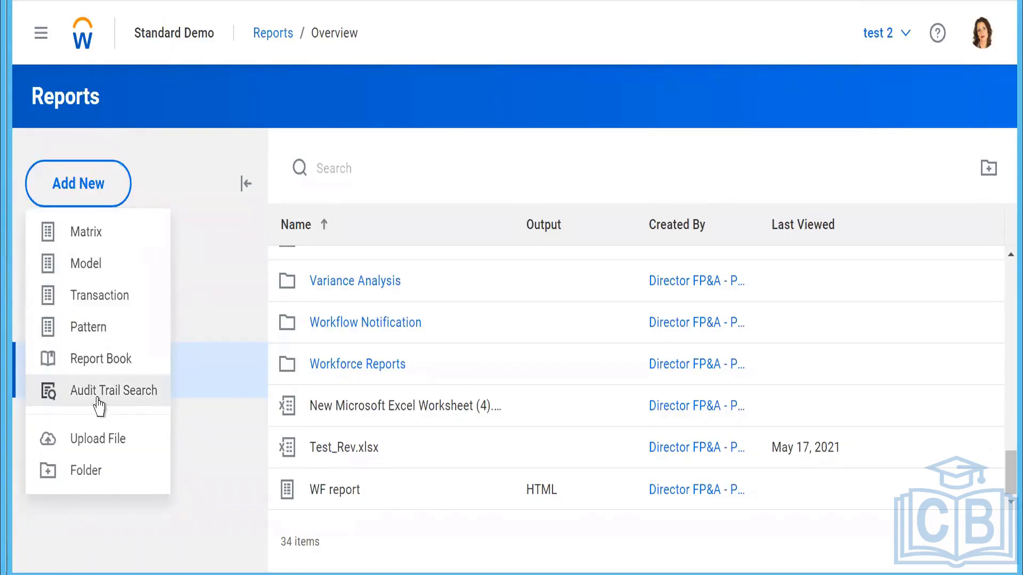
left_click(82, 329)
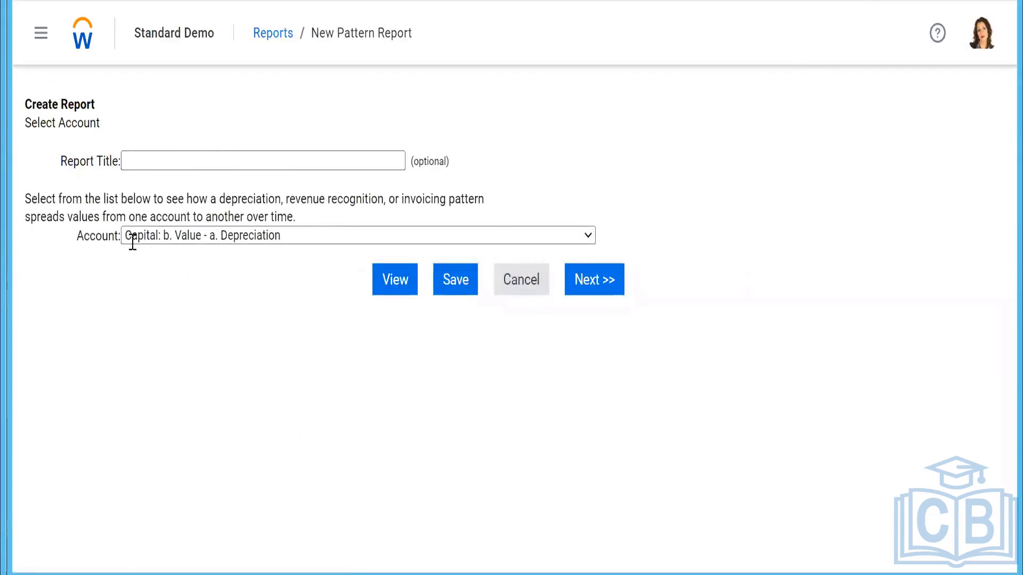
left_click(294, 158)
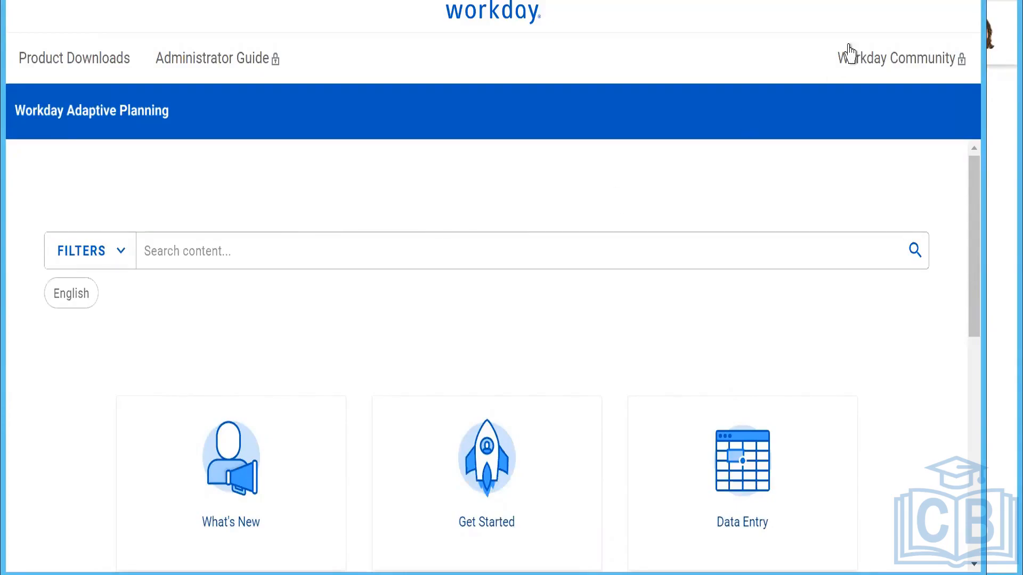
Open the Reporting and Analysis guide from the Workday Adaptive Planning documentation home page.
scroll(530, 331, "down", 2)
scroll(530, 331, "down", 1)
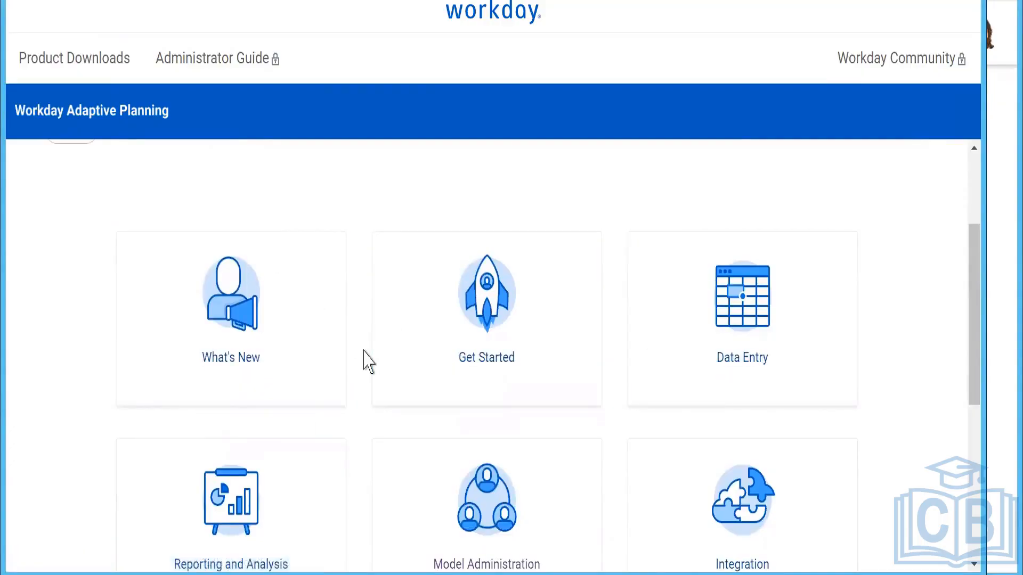
scroll(369, 363, "down", 1)
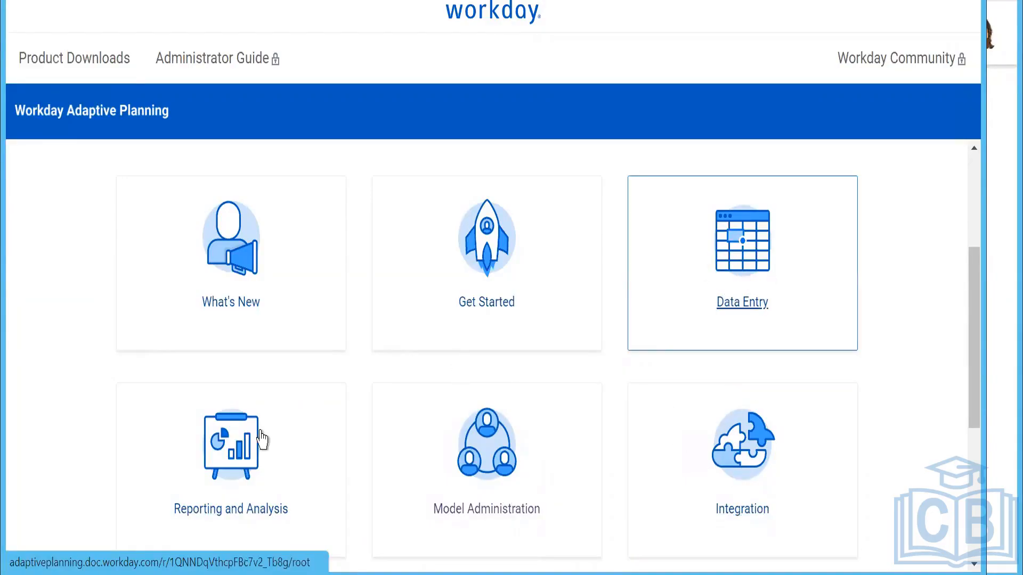
left_click(198, 518)
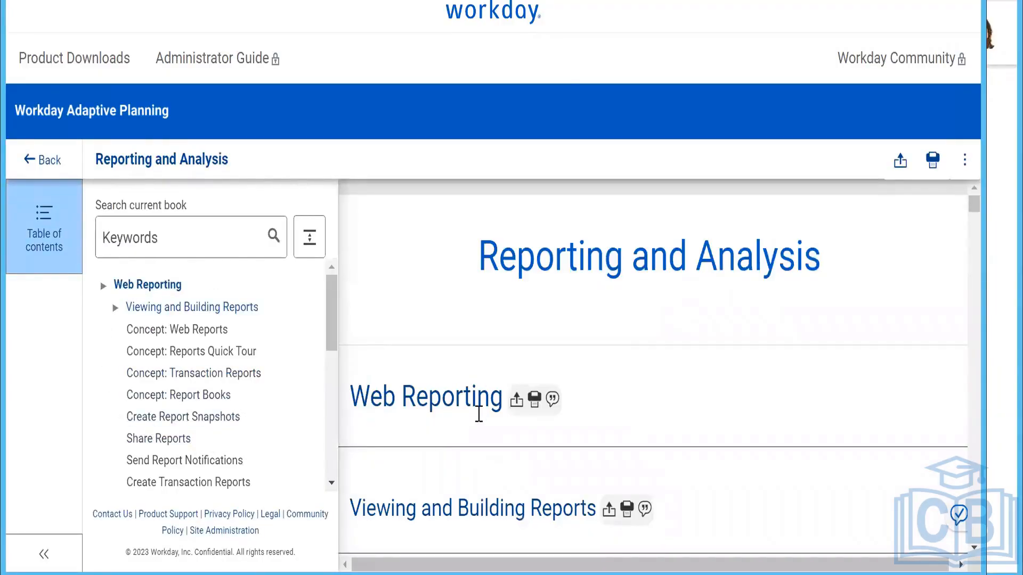
Read the Concept: Web Reports topic, covering report types, report permissions and precedence rules for report elements.
scroll(479, 414, "down", 3)
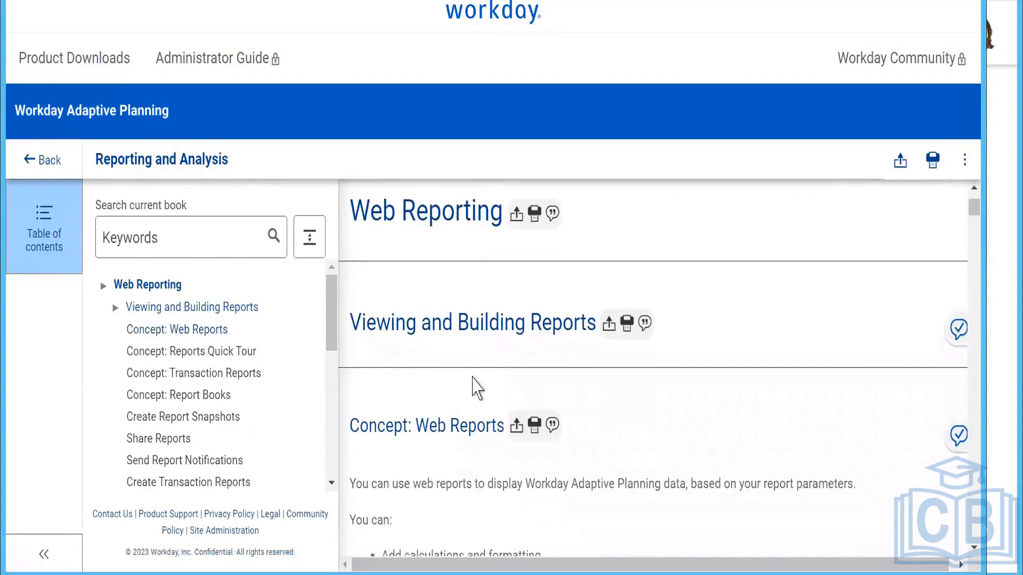
scroll(477, 388, "down", 4)
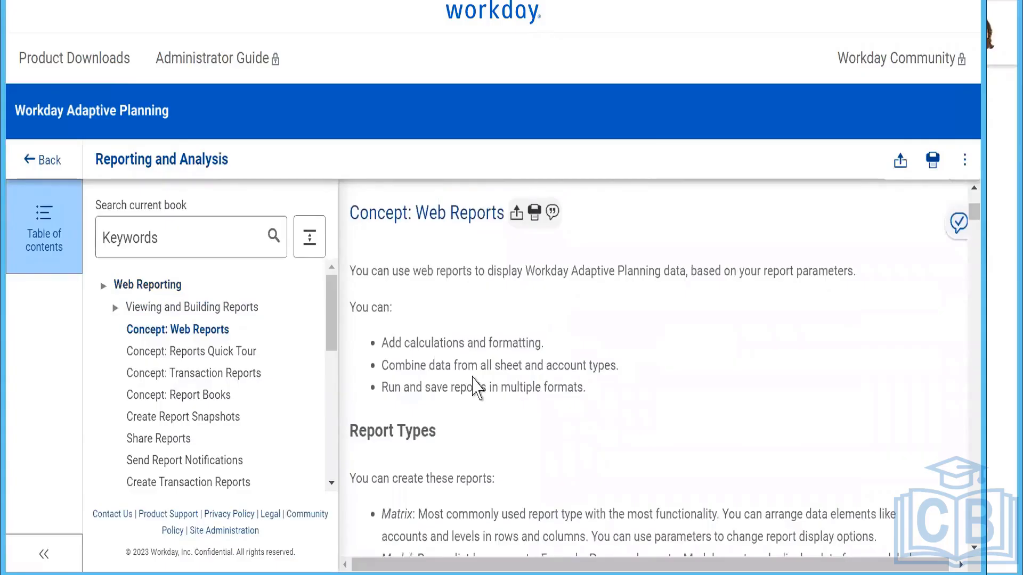
scroll(477, 388, "down", 5)
scroll(474, 379, "down", 1)
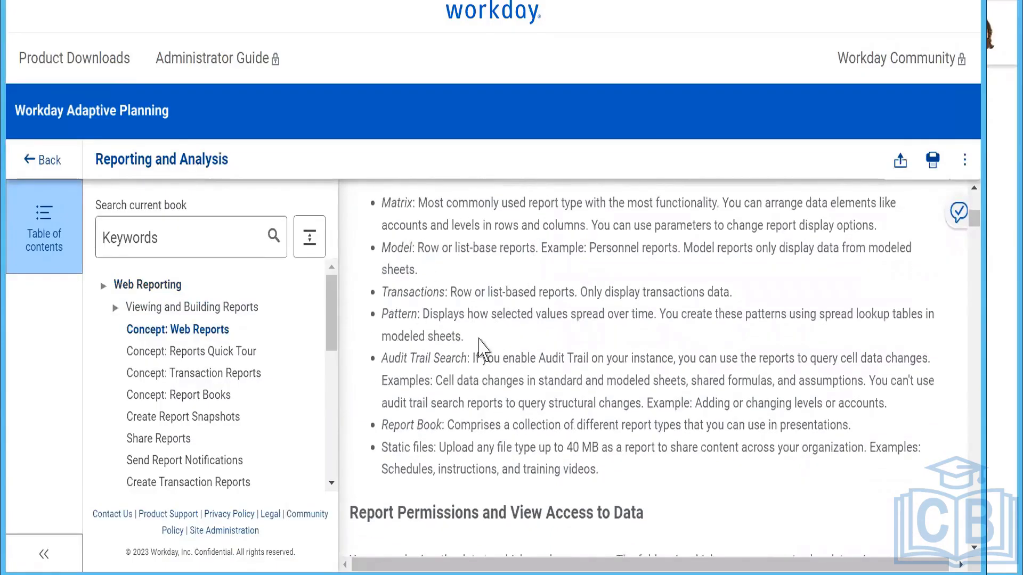
scroll(453, 378, "down", 3)
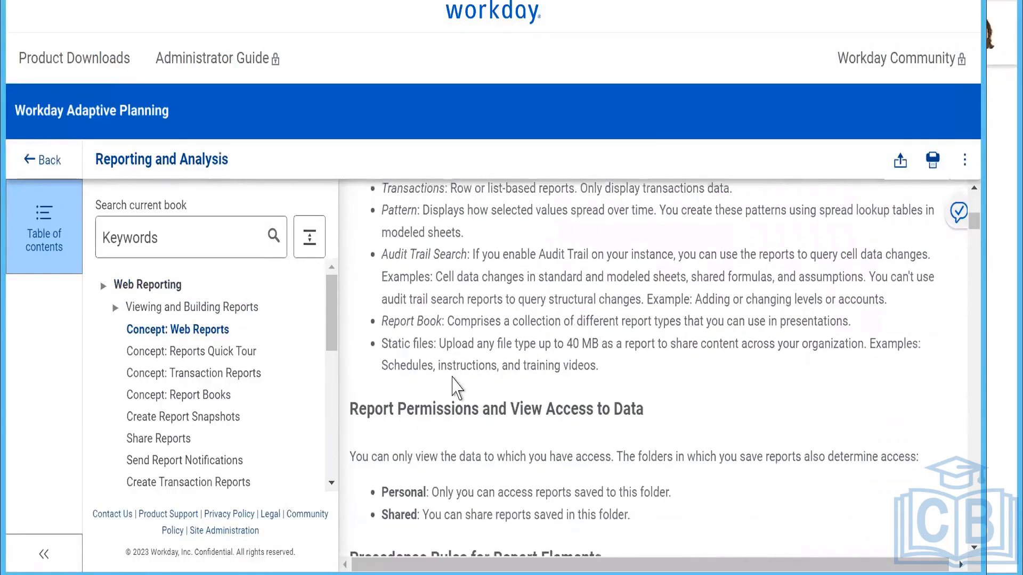
scroll(453, 381, "down", 1)
scroll(469, 335, "down", 2)
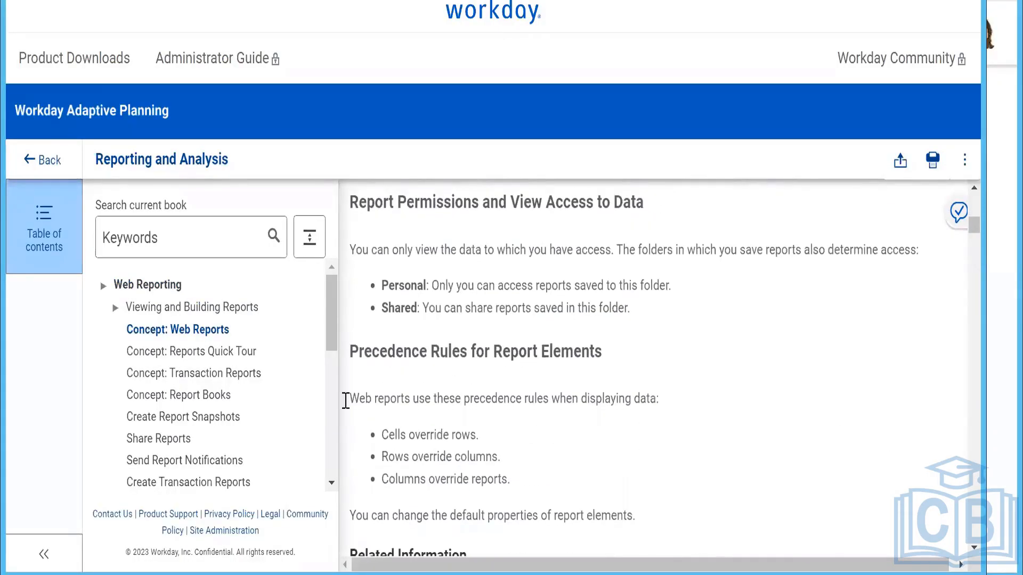
Open the Create Model Reports topic under Model Reports and read its prerequisites and Builder User Interface section.
scroll(216, 418, "down", 2)
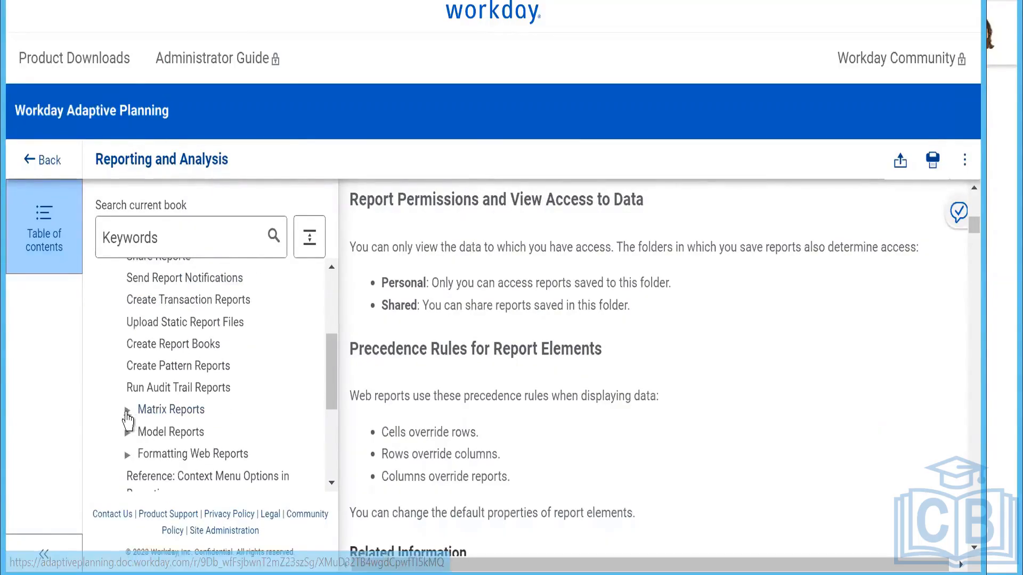
left_click(128, 433)
scroll(159, 405, "down", 1)
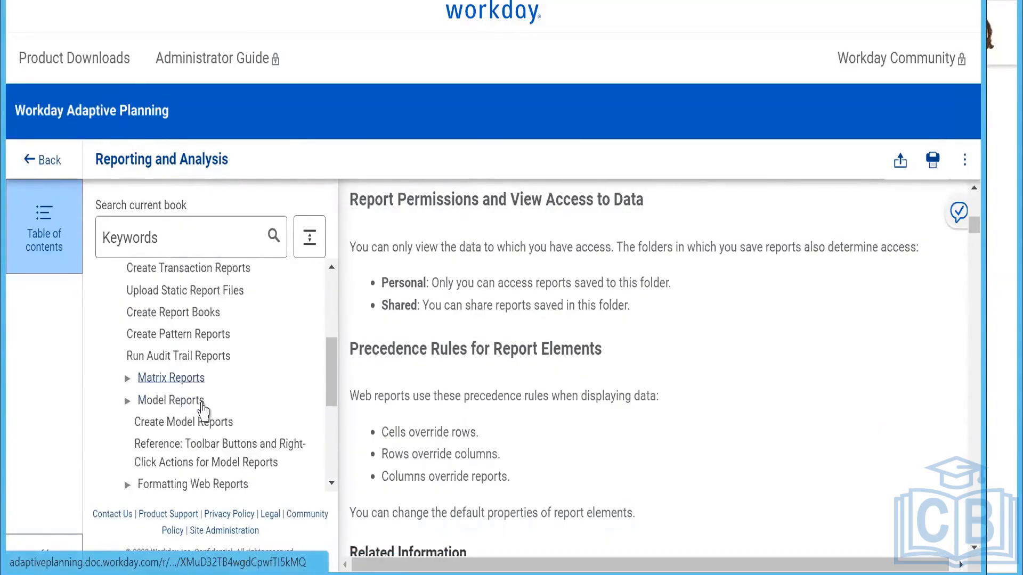
left_click(179, 388)
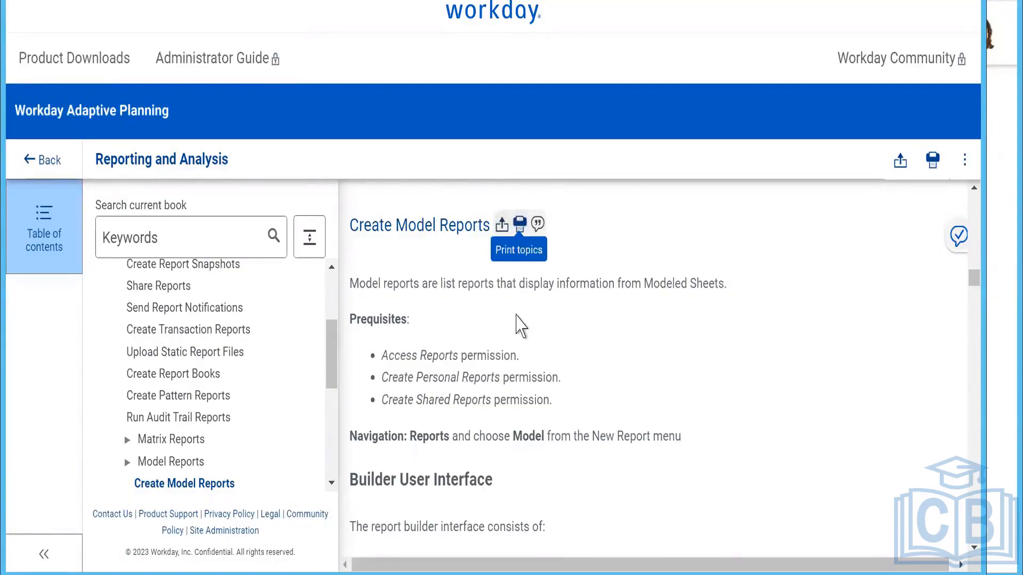
scroll(519, 323, "down", 2)
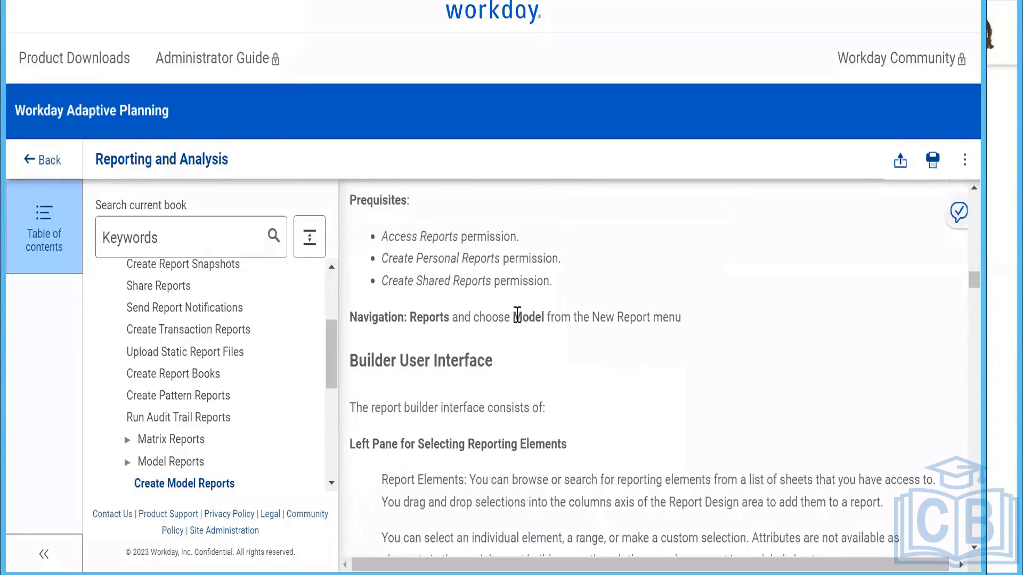
scroll(517, 317, "down", 1)
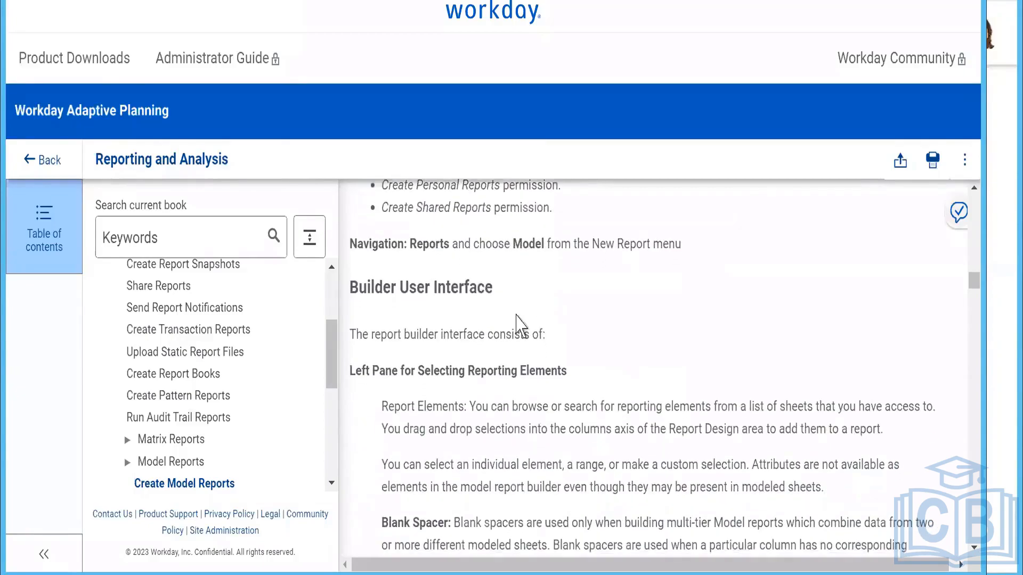
scroll(519, 322, "down", 1)
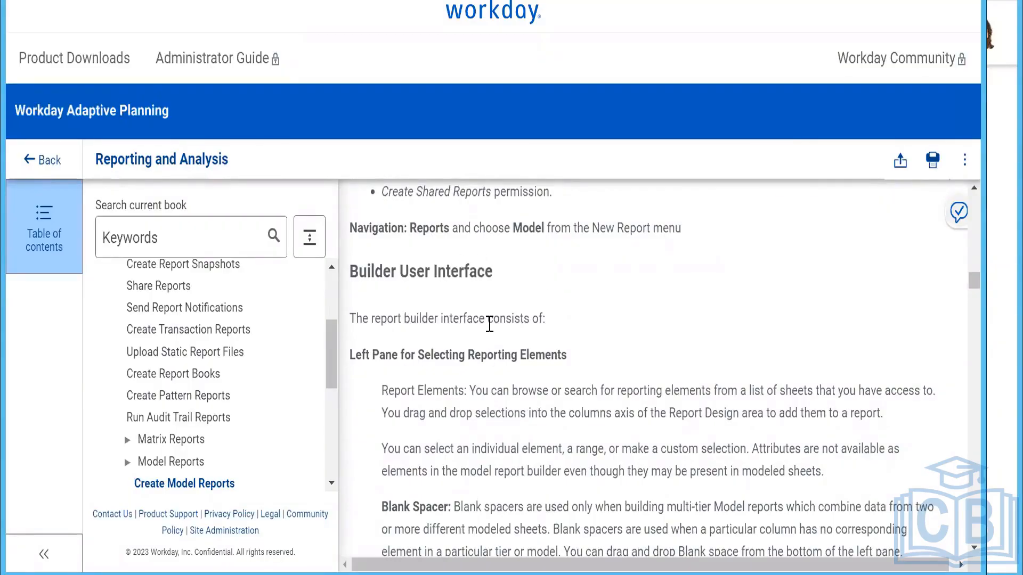
scroll(490, 323, "down", 1)
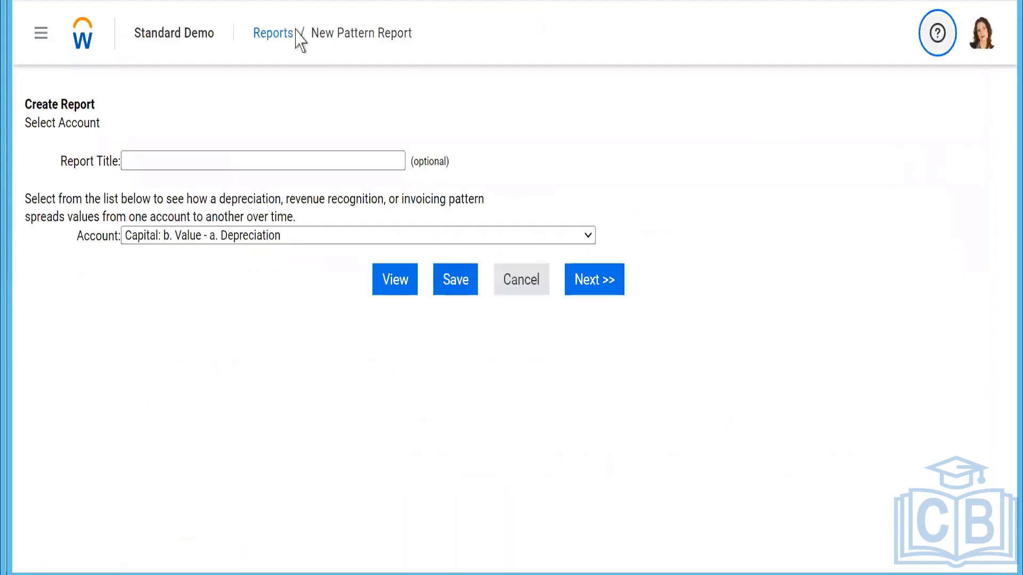
Leave the unsaved pattern report for the Reports overview and reopen the Reporting and Analysis documentation.
left_click(272, 38)
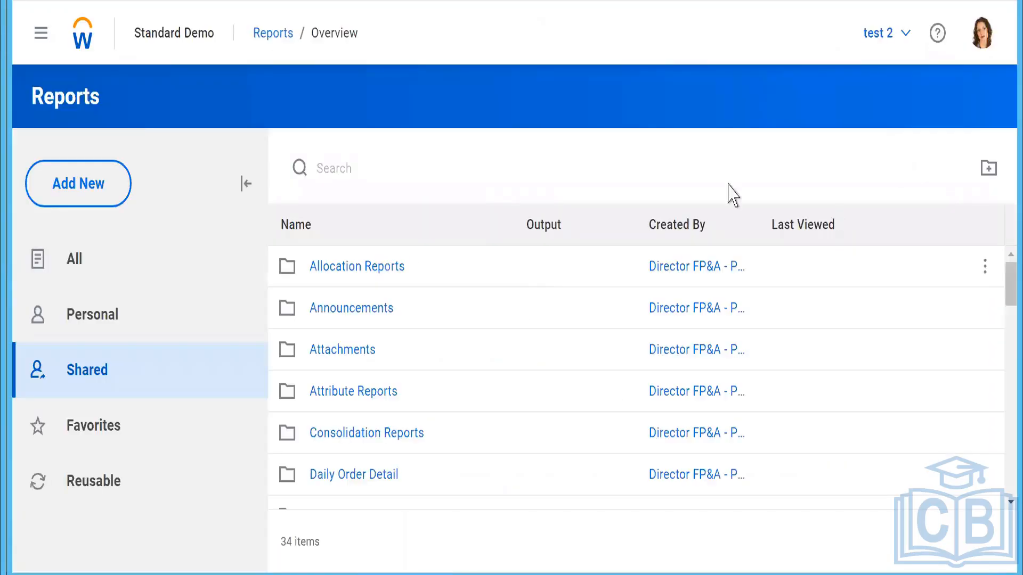
left_click(937, 33)
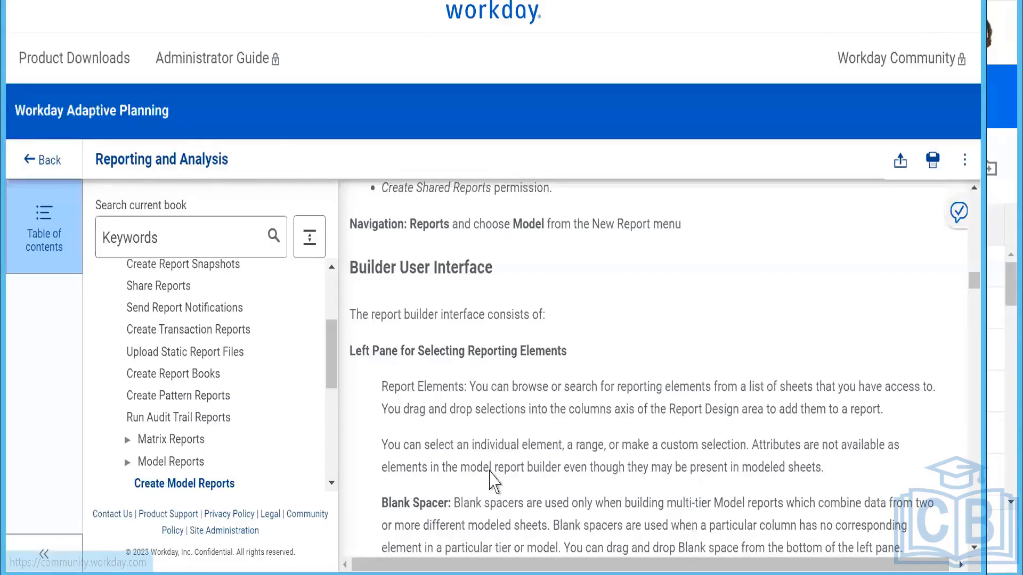
scroll(474, 477, "down", 1)
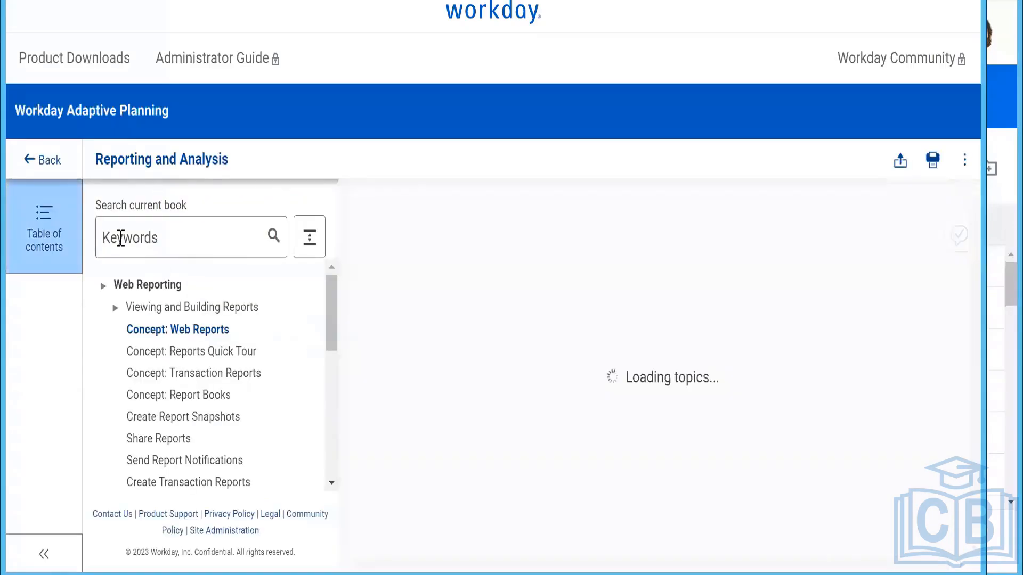
Search the Reporting and Analysis guide for "modeled sheet" and browse the matching topics.
left_click(120, 238)
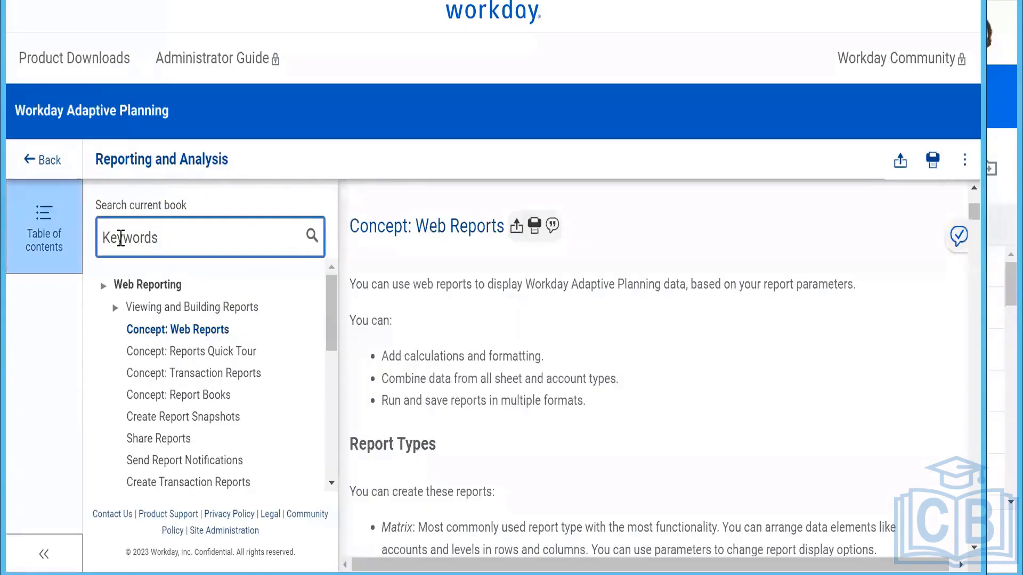
type("m")
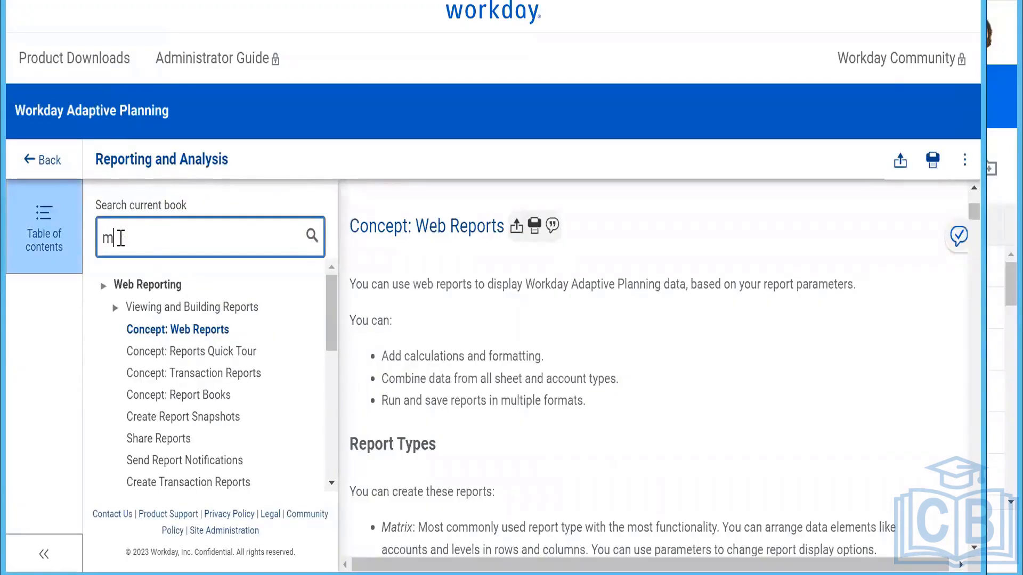
type("odele")
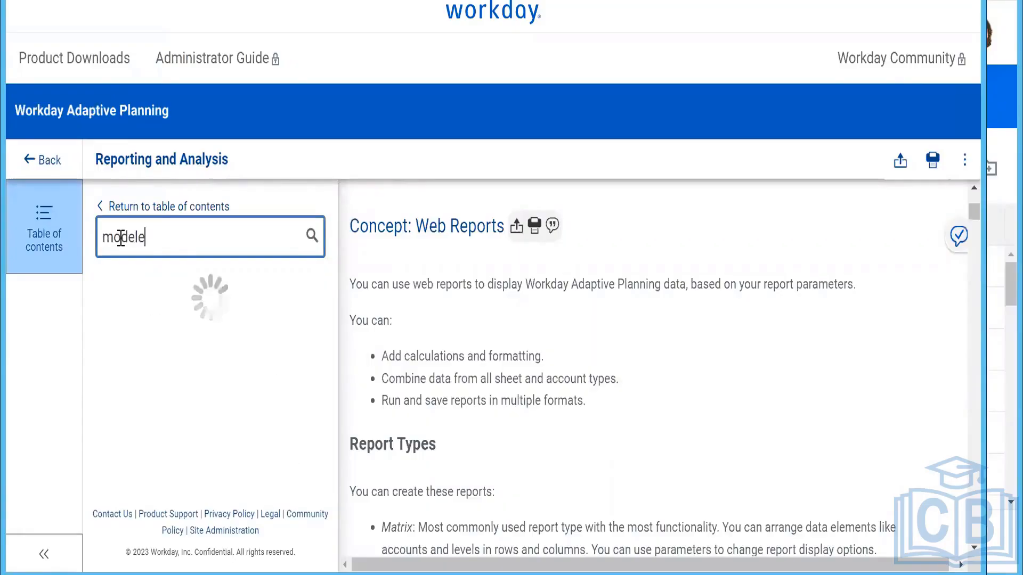
type("d sheet")
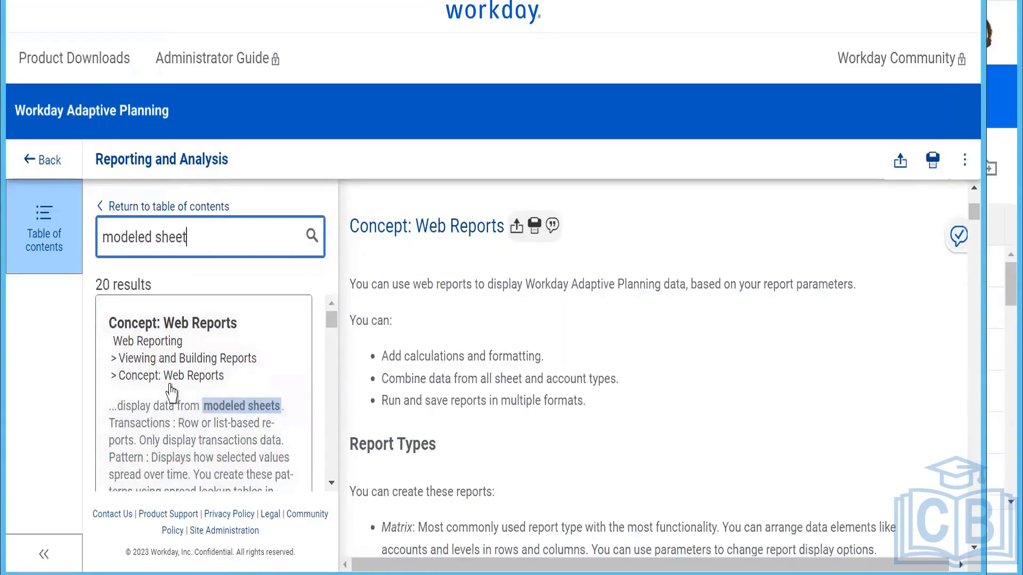
scroll(171, 411, "down", 3)
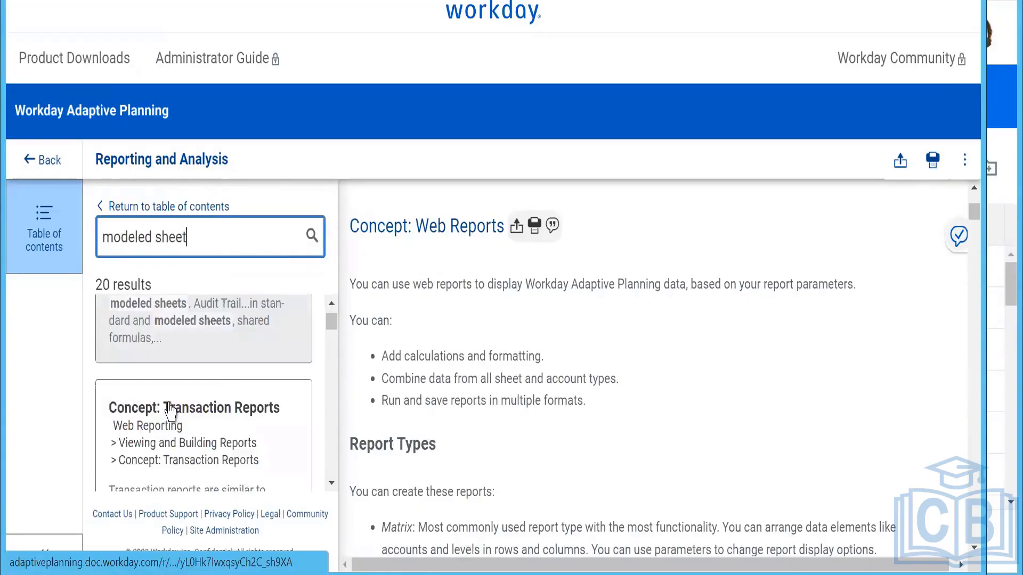
scroll(171, 411, "down", 5)
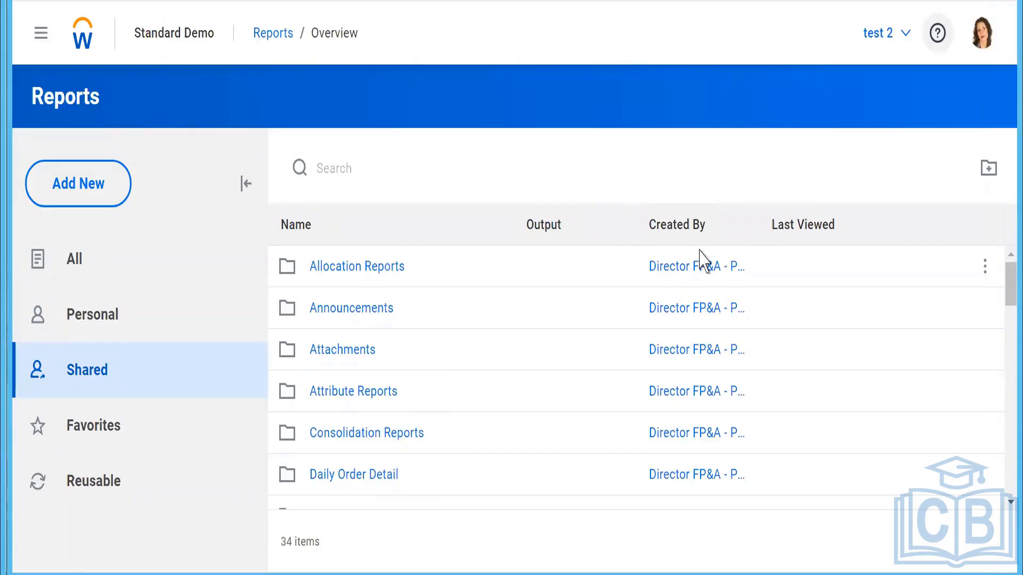
Reopen the help documentation, close it again, and display the shared reports in the Reports overview.
left_click(938, 34)
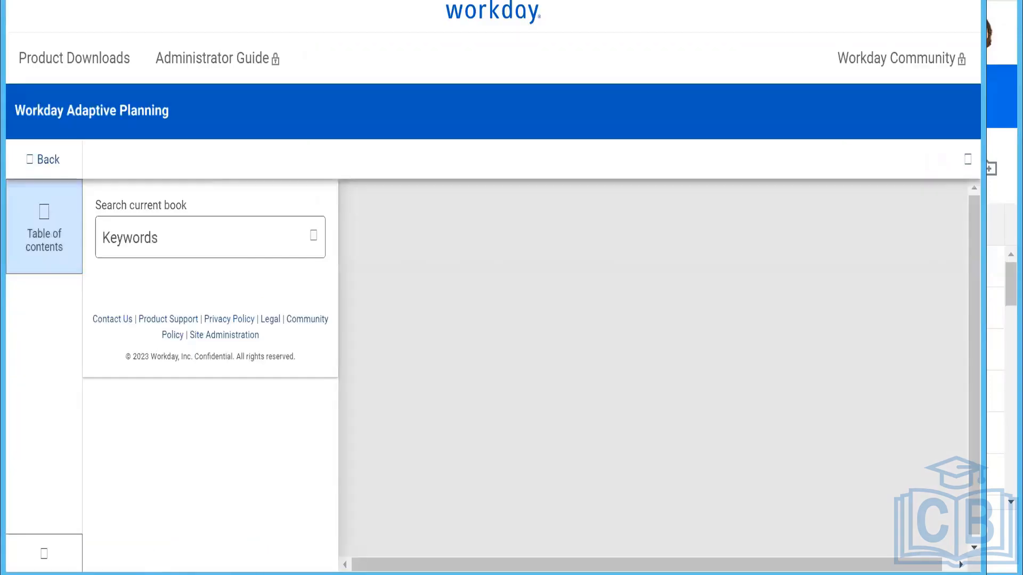
left_click(970, 1)
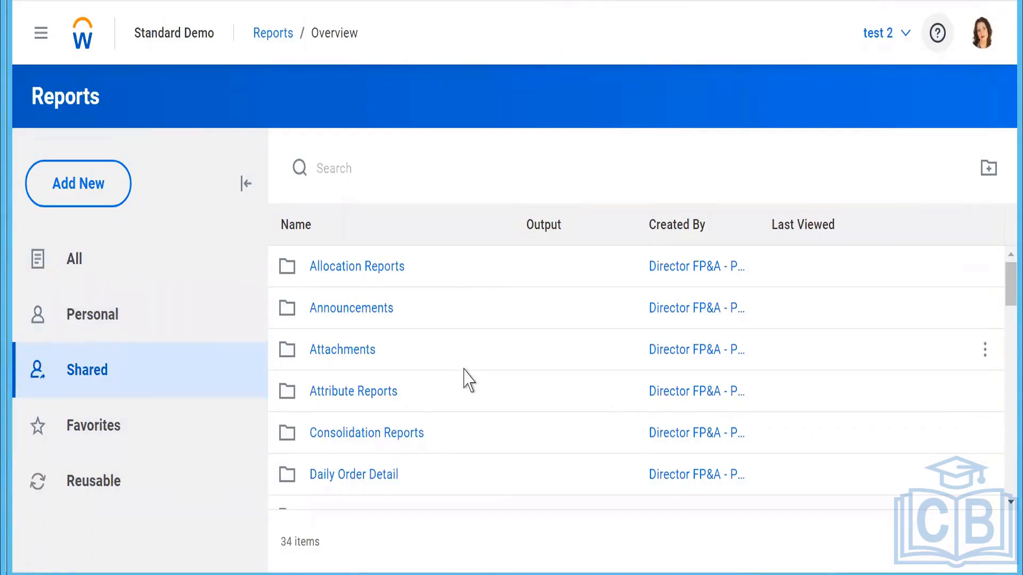
left_click(206, 370)
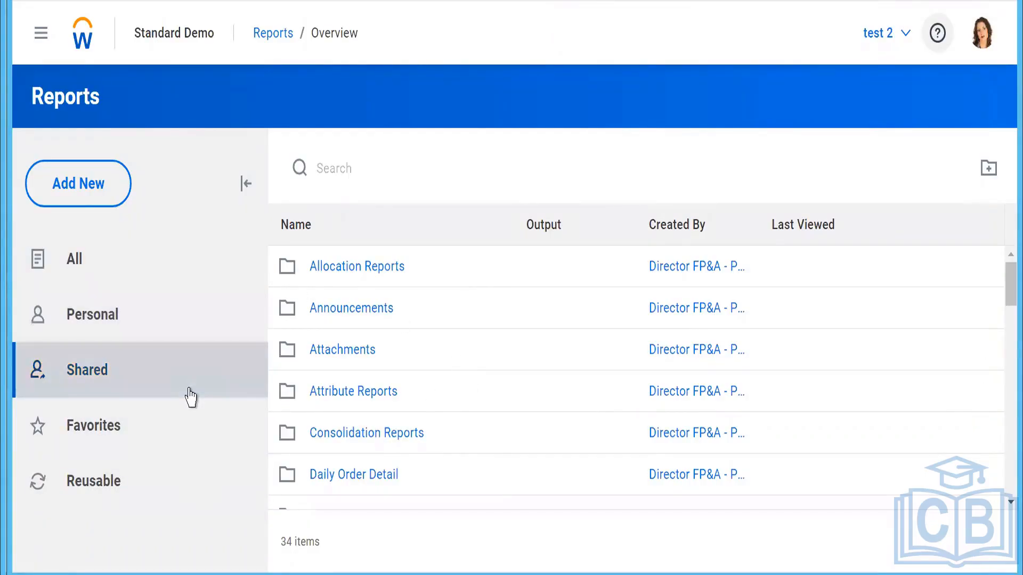